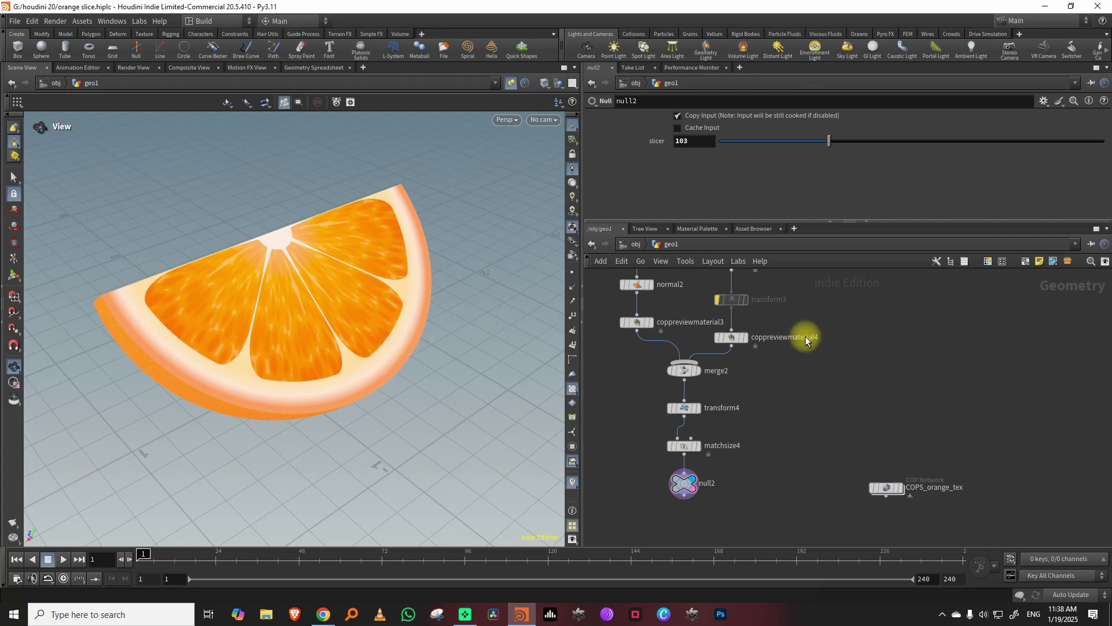
- Examine the finished orange slice model, its slicer control and the COPS_orange_tex texture network
{"action": "left_click_drag", "start_coordinate": [326, 306], "coordinate": [303, 303]}
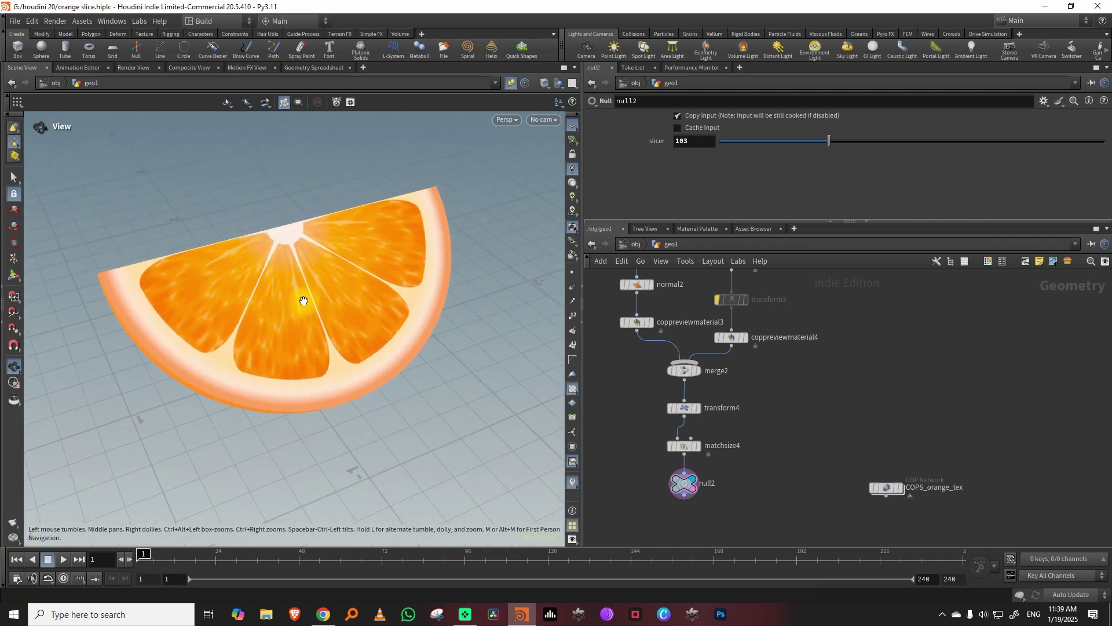
{"action": "middle_click_drag", "start_coordinate": [865, 425], "coordinate": [844, 362]}
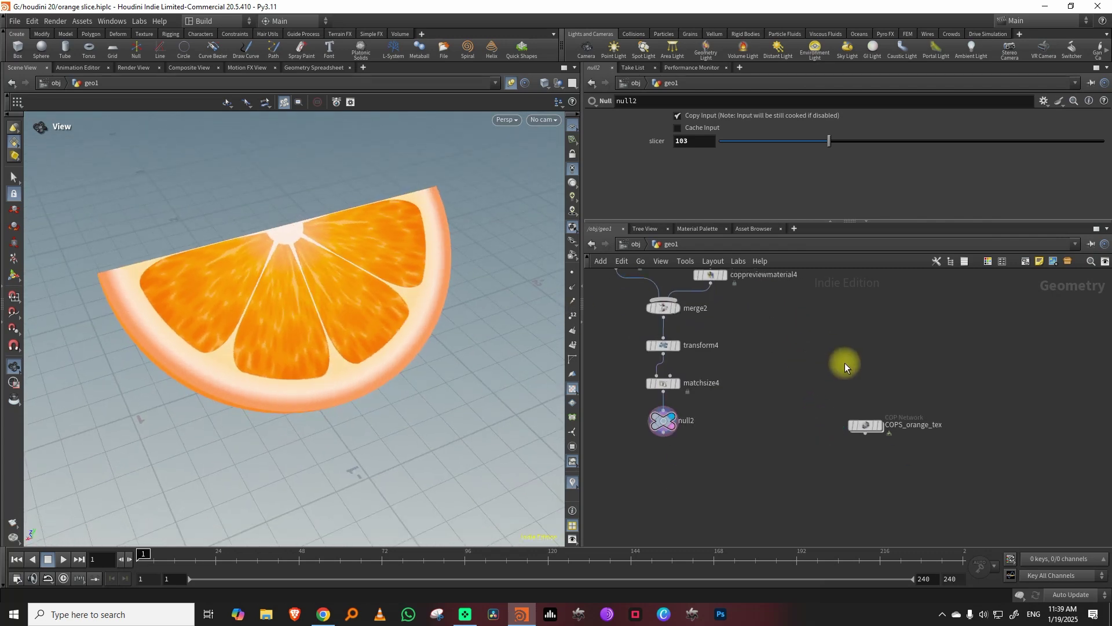
{"action": "double_click", "coordinate": [863, 427]}
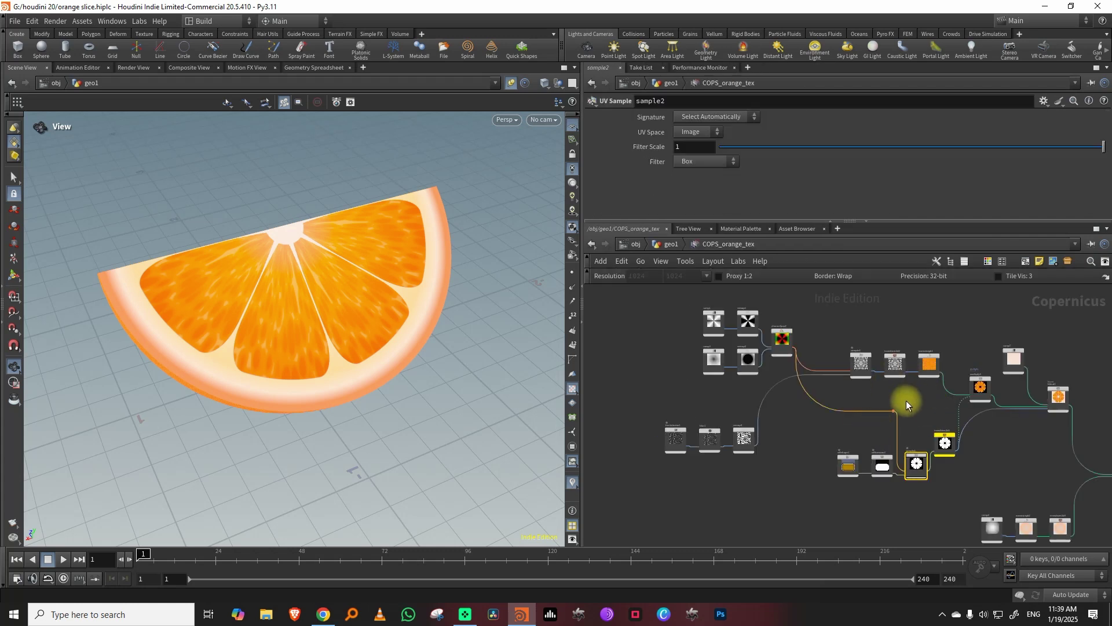
{"action": "left_click", "coordinate": [666, 252]}
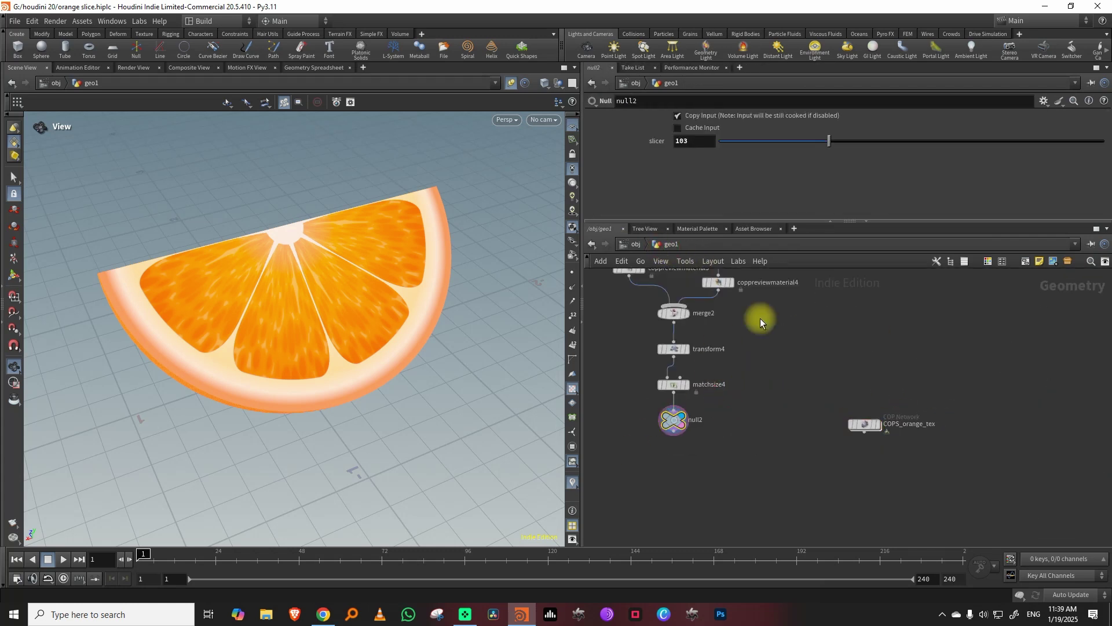
{"action": "left_click_drag", "start_coordinate": [417, 315], "coordinate": [484, 243]}
{"action": "mouse_move", "coordinate": [822, 143]}
{"action": "left_mouse_down"}
{"action": "mouse_move", "coordinate": [782, 146]}
{"action": "mouse_move", "coordinate": [949, 147]}
{"action": "mouse_move", "coordinate": [780, 153]}
{"action": "mouse_move", "coordinate": [1031, 147]}
{"action": "mouse_move", "coordinate": [786, 144]}
{"action": "mouse_move", "coordinate": [815, 143]}
{"action": "left_mouse_up"}
{"action": "left_click_drag", "start_coordinate": [434, 348], "coordinate": [406, 295]}
{"action": "double_click", "coordinate": [864, 426]}
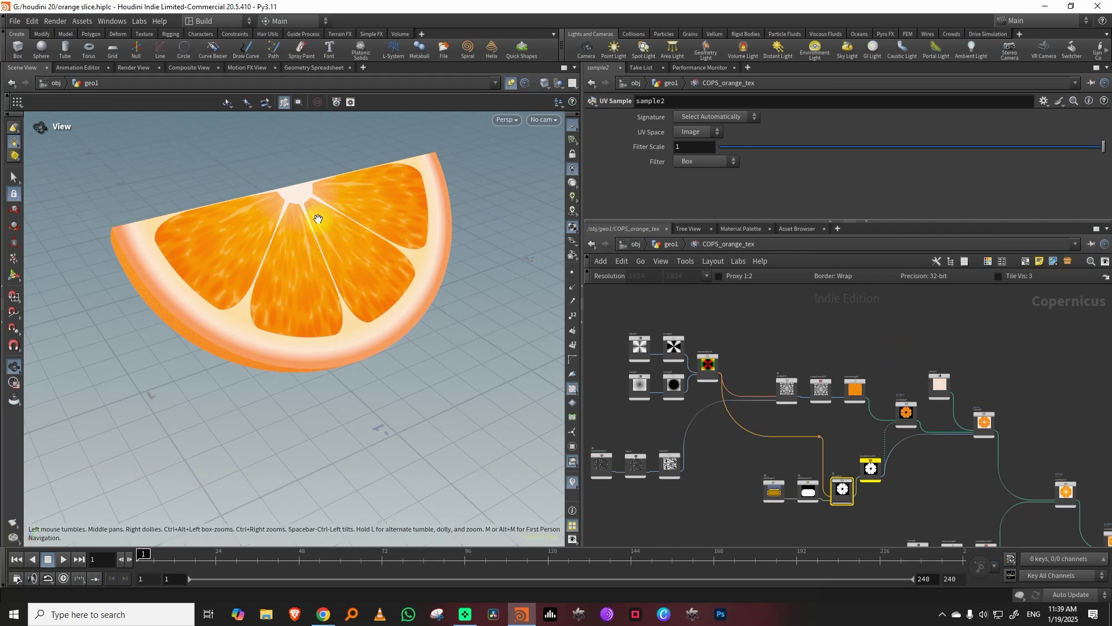
- Add a new COP Network node to geo1 beside COPS_orange_tex and make it the displayed node
{"action": "left_click", "coordinate": [671, 244]}
{"action": "key", "text": "Tab"}
{"action": "type", "text": "cop"}
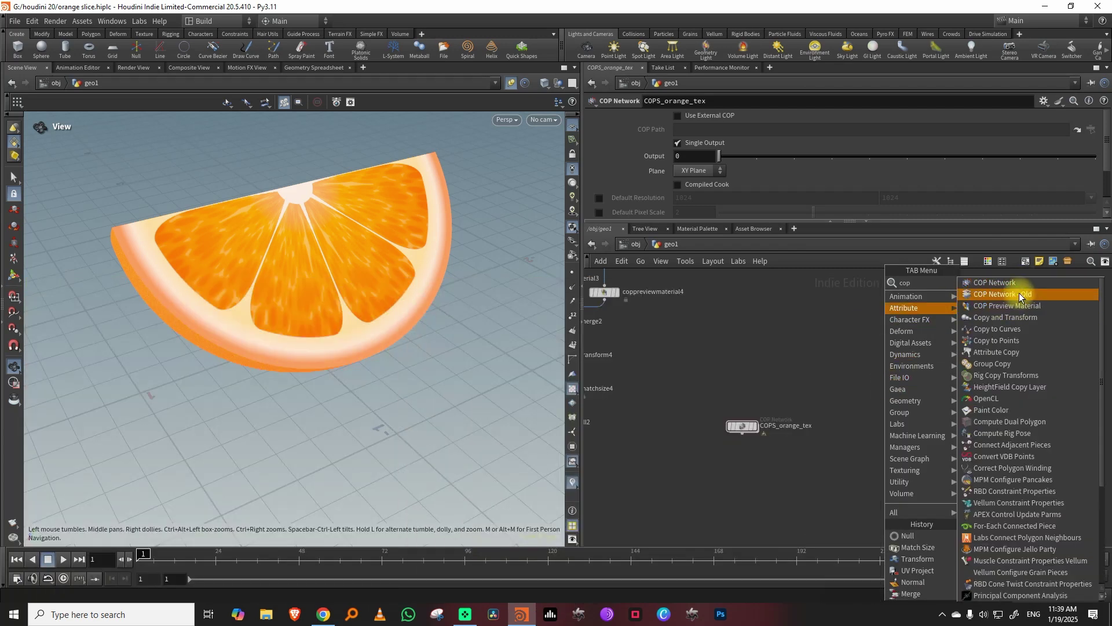
{"action": "key", "text": "Escape"}
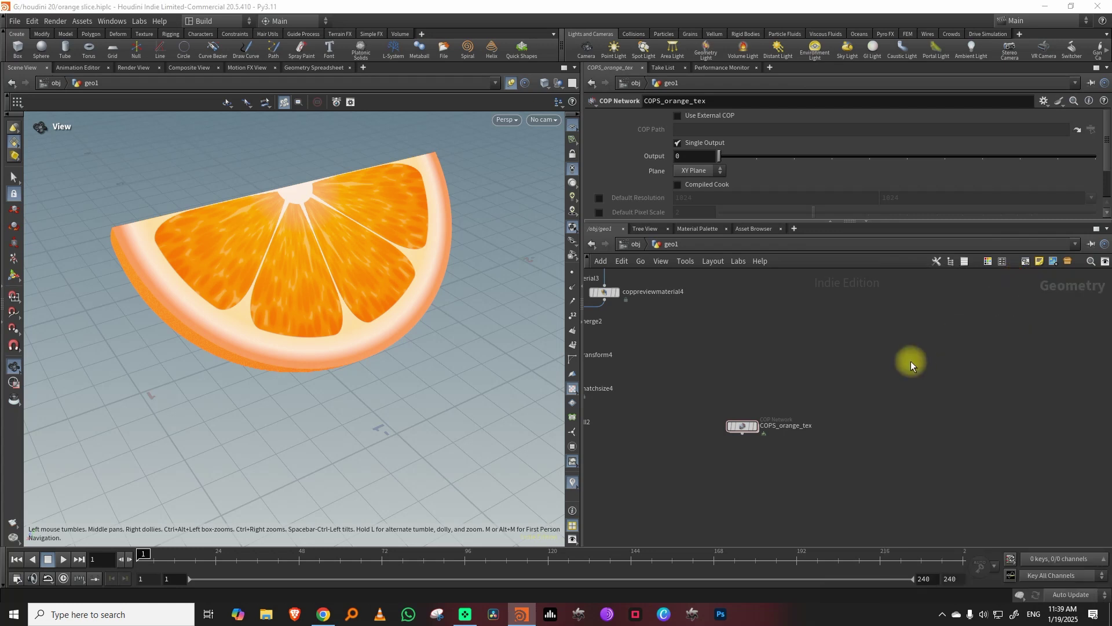
{"action": "left_click", "coordinate": [965, 360]}
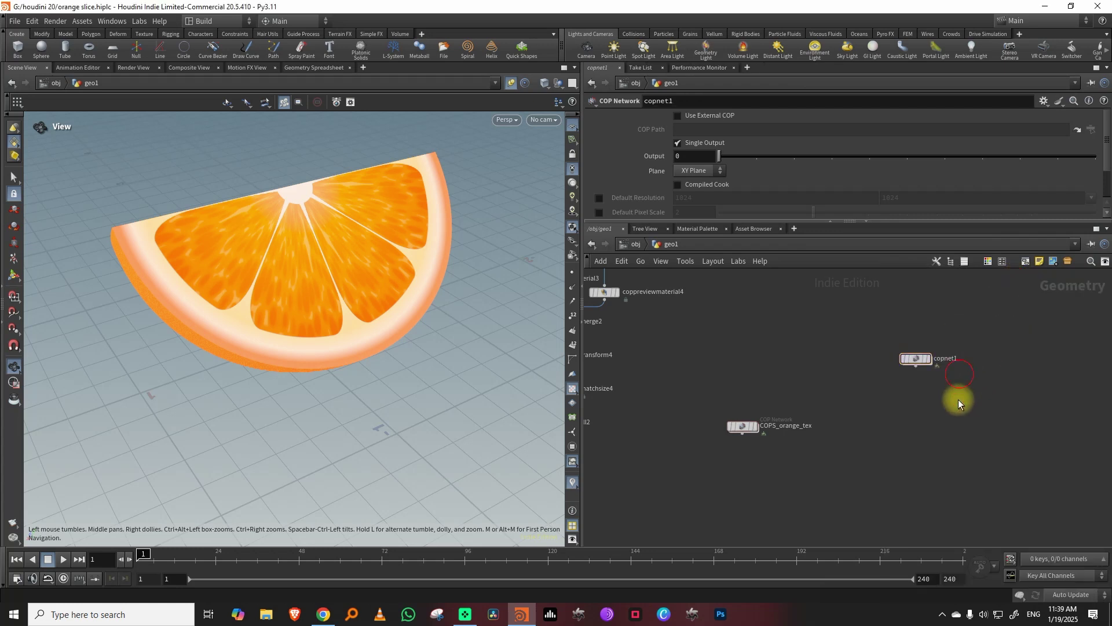
{"action": "scroll", "coordinate": [963, 374], "scroll_direction": "up", "scroll_amount": 4}
{"action": "left_click", "coordinate": [904, 348]}
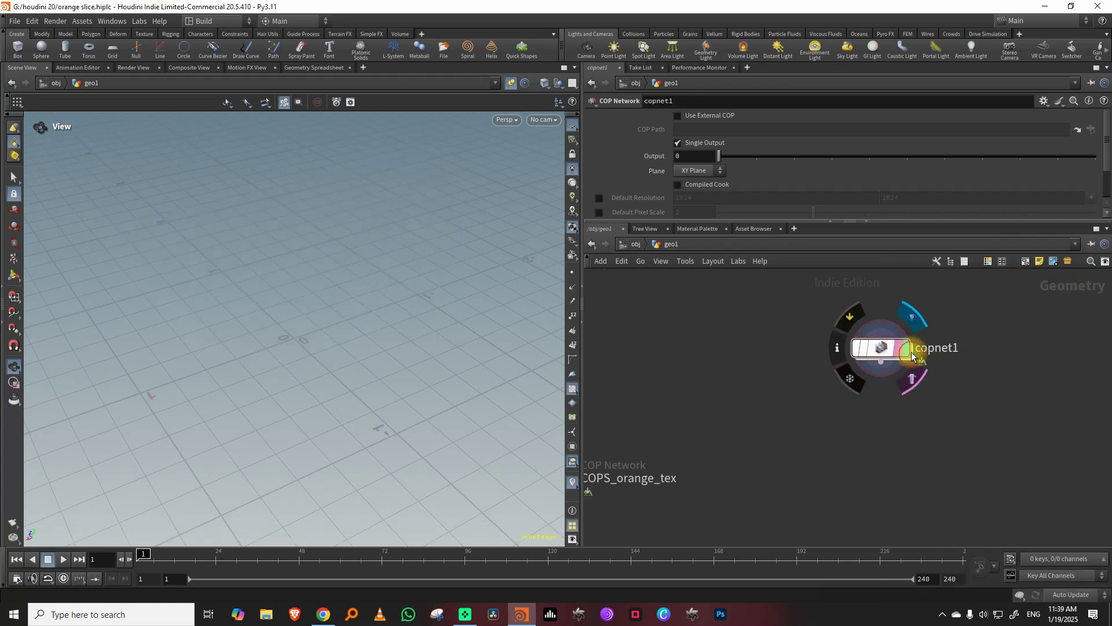
- Rename the new COP network as COPs_orange
{"action": "double_click", "coordinate": [953, 347]}
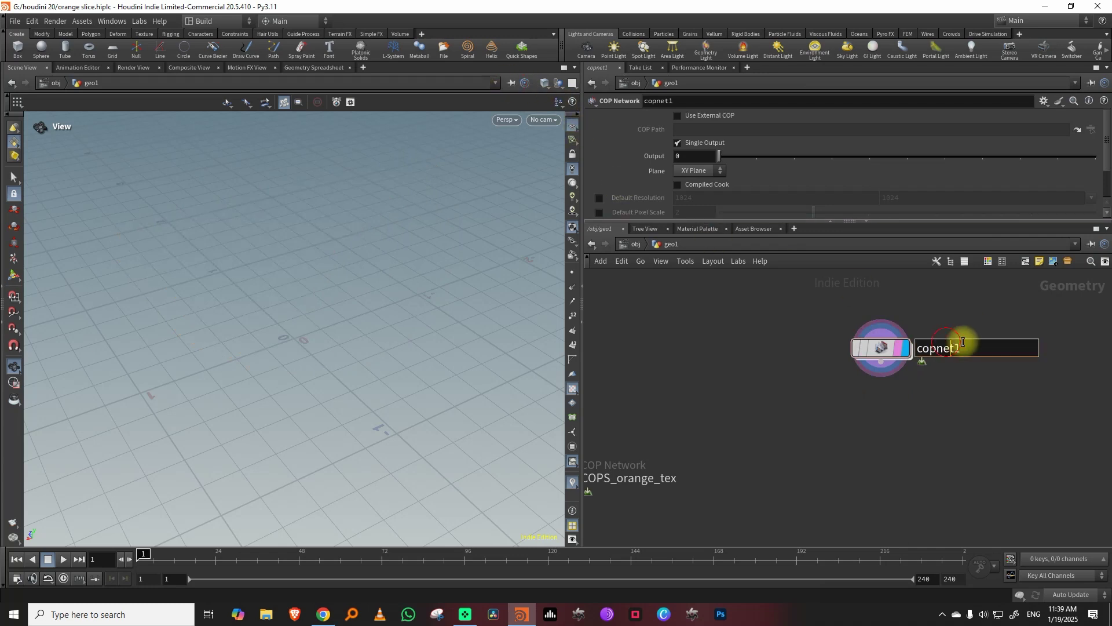
{"action": "type", "text": "COPs"}
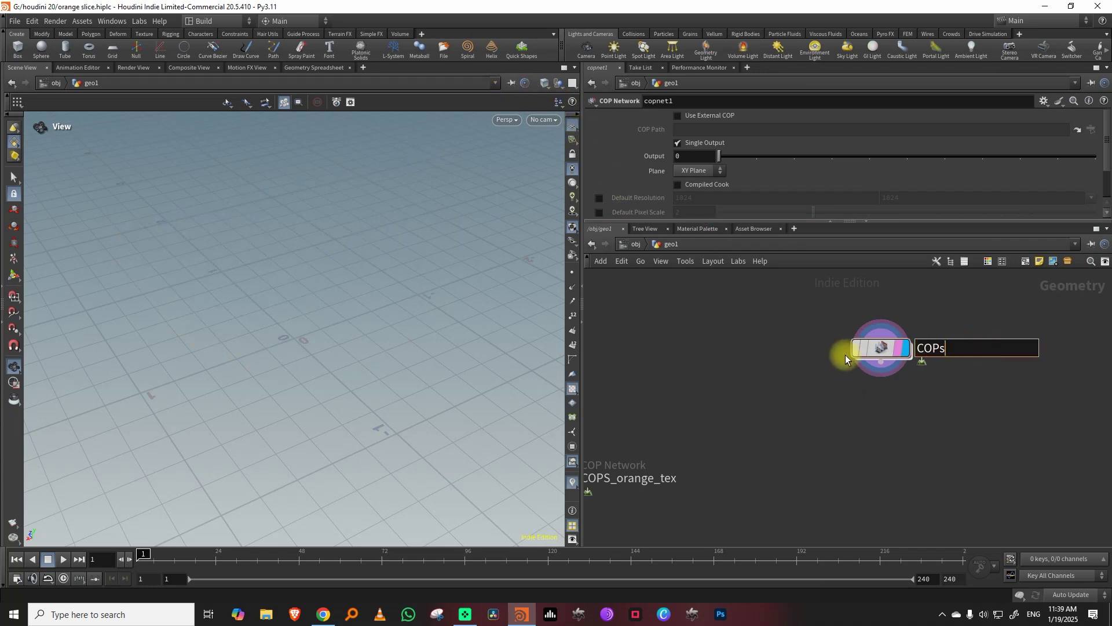
{"action": "type", "text": "_ornage"}
{"action": "key", "text": "Return"}
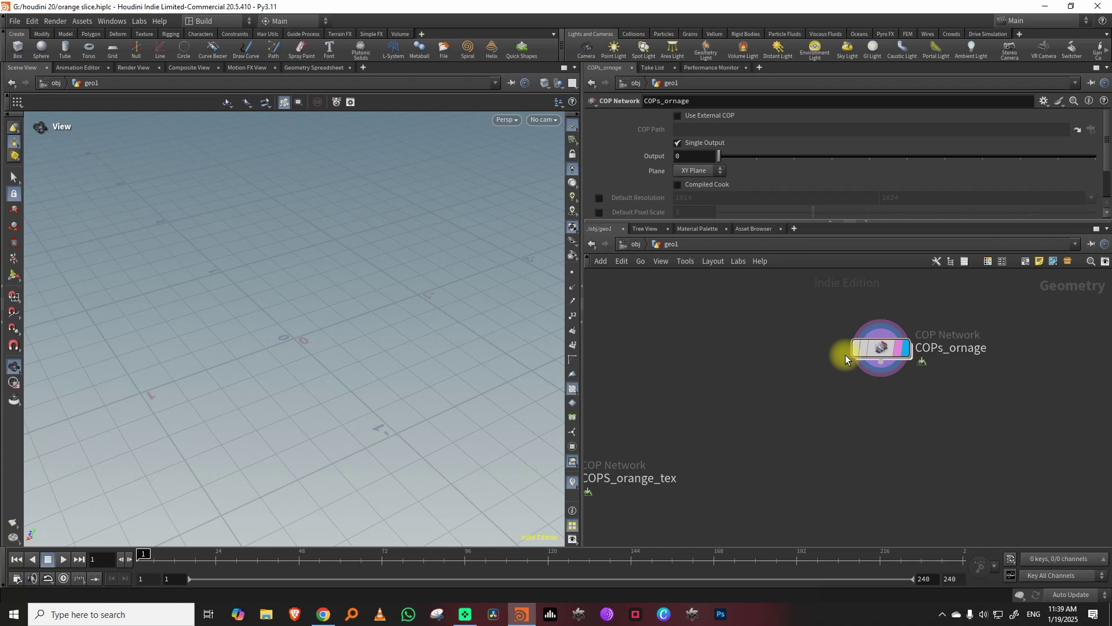
{"action": "double_click", "coordinate": [964, 347]}
{"action": "left_click_drag", "start_coordinate": [963, 348], "coordinate": [1054, 340]}
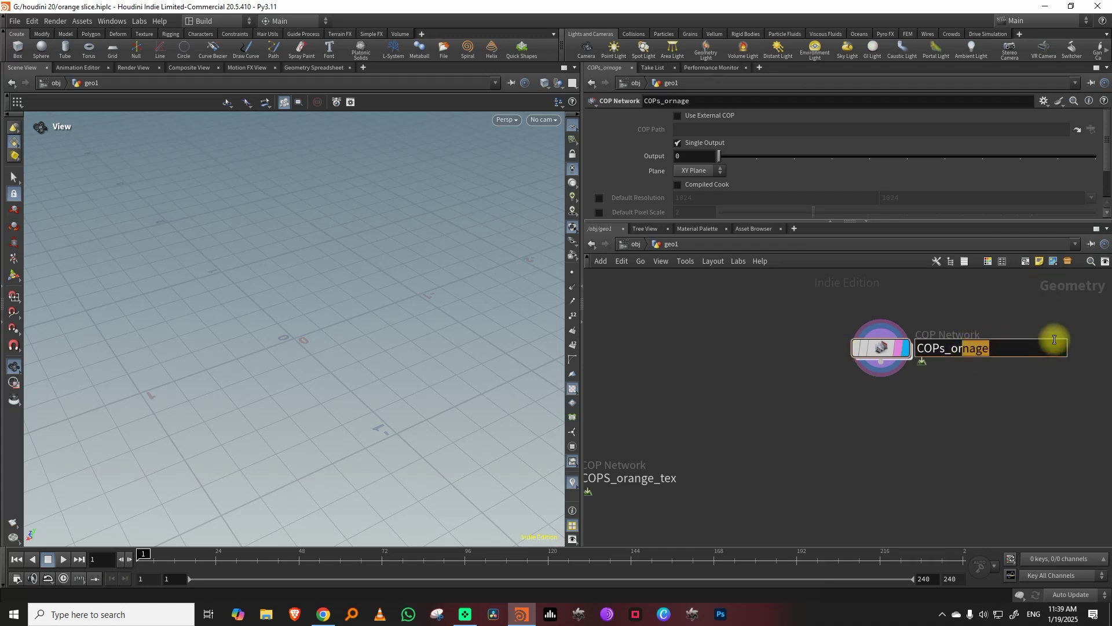
{"action": "key", "text": "Return"}
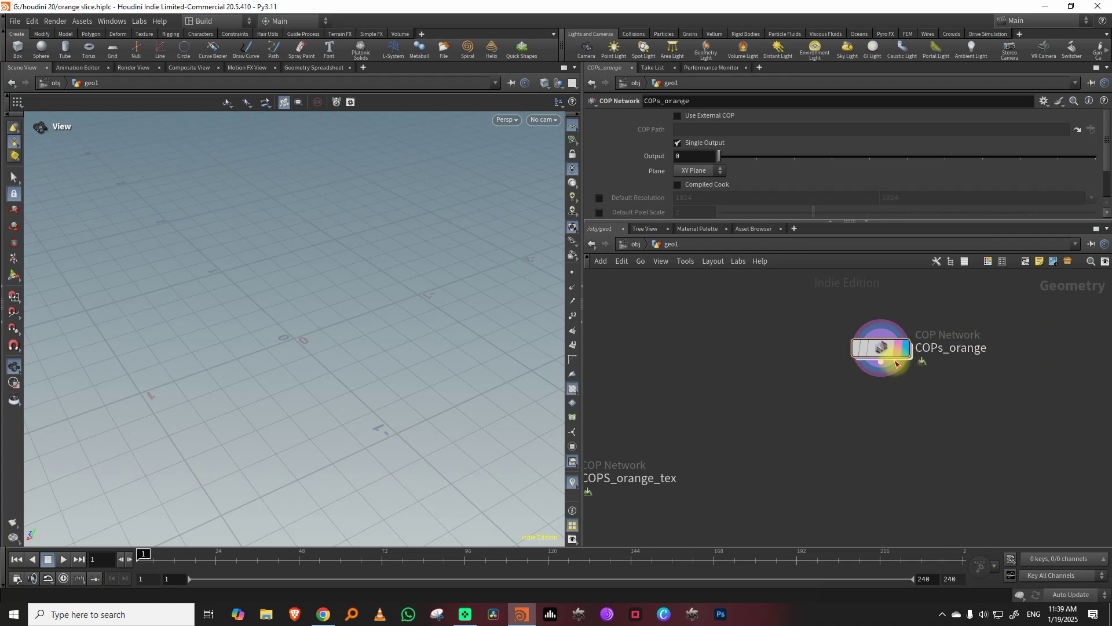
- Enter the COPs_orange network and add a Ramp Mono node
{"action": "double_click", "coordinate": [892, 337]}
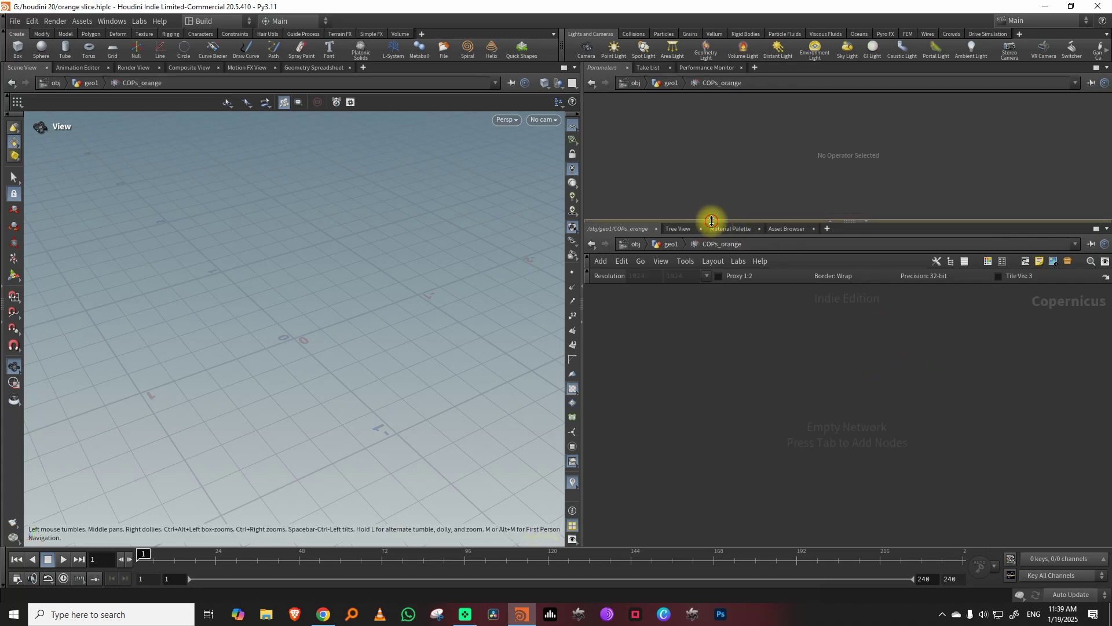
{"action": "left_click_drag", "start_coordinate": [712, 221], "coordinate": [712, 193]}
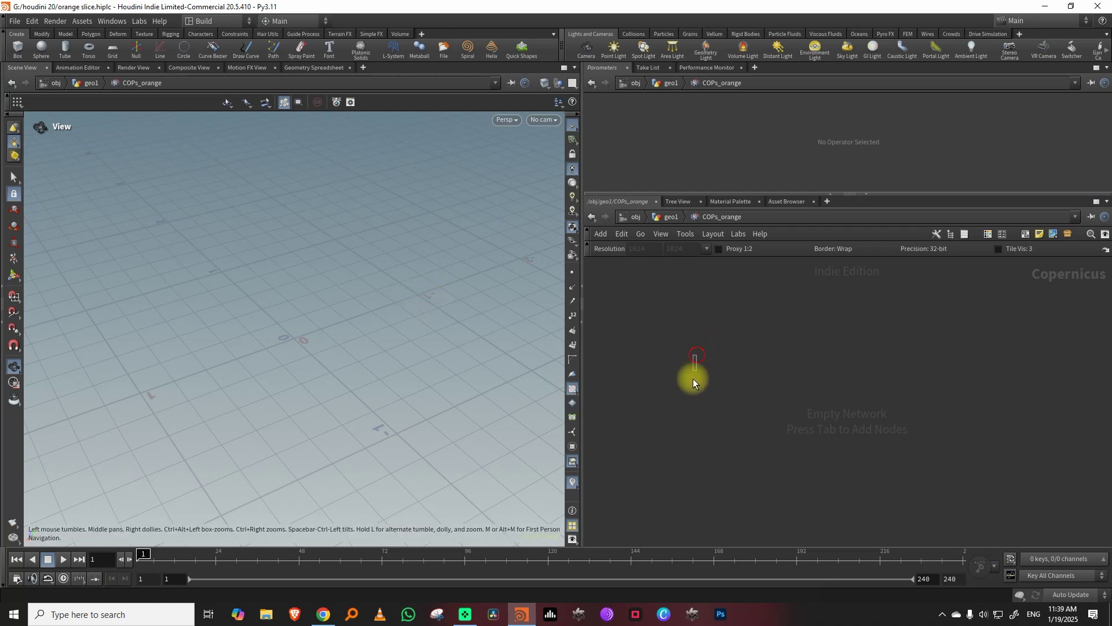
{"action": "key", "text": "Tab"}
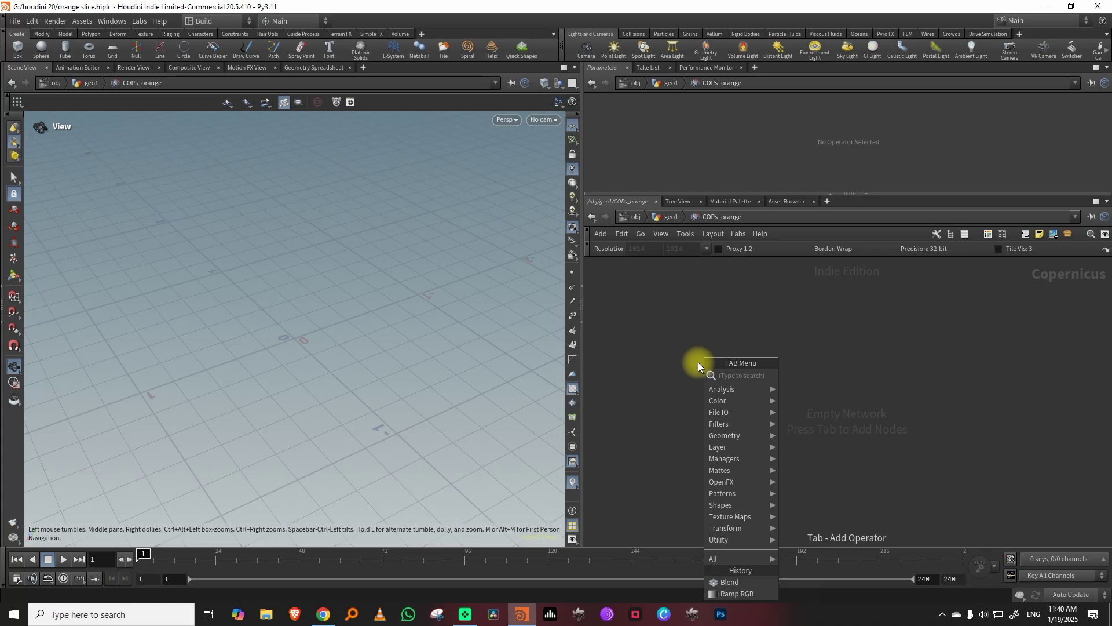
{"action": "type", "text": "ram"}
{"action": "left_click", "coordinate": [813, 375]}
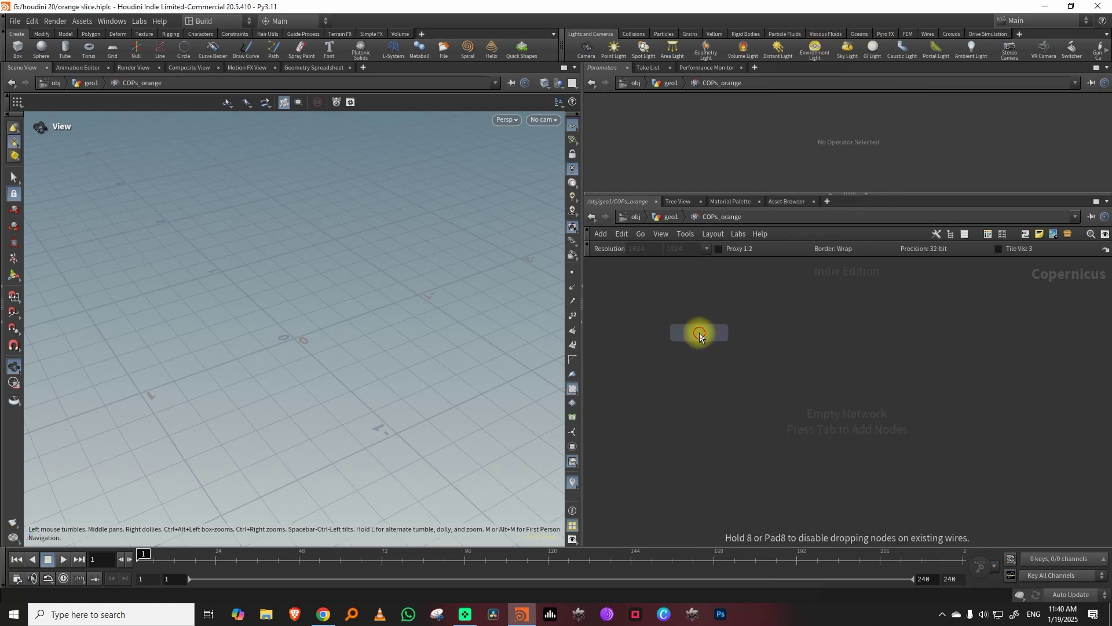
{"action": "left_click", "coordinate": [700, 330]}
{"action": "key", "text": "space"}
- Set the ramp's type to Radial
{"action": "left_click", "coordinate": [698, 132]}
{"action": "left_click", "coordinate": [696, 171]}
{"action": "middle_click_drag", "start_coordinate": [819, 373], "coordinate": [829, 277]}
{"action": "scroll", "coordinate": [833, 339], "scroll_direction": "down", "scroll_amount": 3}
{"action": "left_click", "coordinate": [759, 375]}
{"action": "left_click_drag", "start_coordinate": [757, 380], "coordinate": [842, 307]}
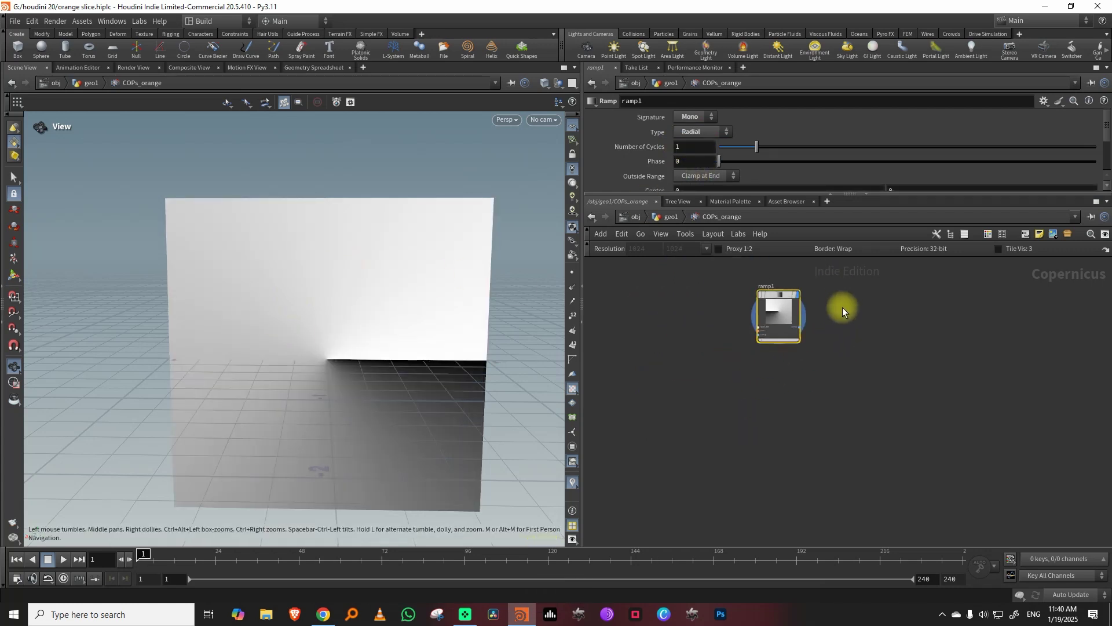
- Duplicate the radial ramp, place the copy below it and set the copy's type to Concentric
{"action": "key", "text": "ctrl+c"}
{"action": "key", "text": "ctrl+v"}
{"action": "left_click_drag", "start_coordinate": [846, 368], "coordinate": [786, 413]}
{"action": "left_click", "coordinate": [699, 118]}
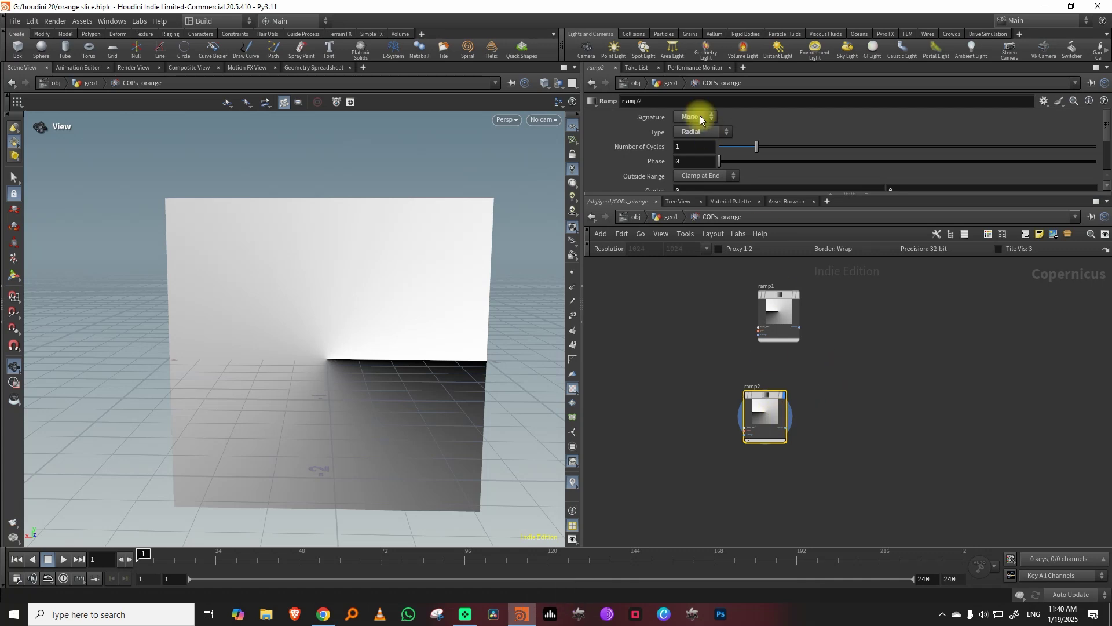
{"action": "left_click", "coordinate": [696, 177]}
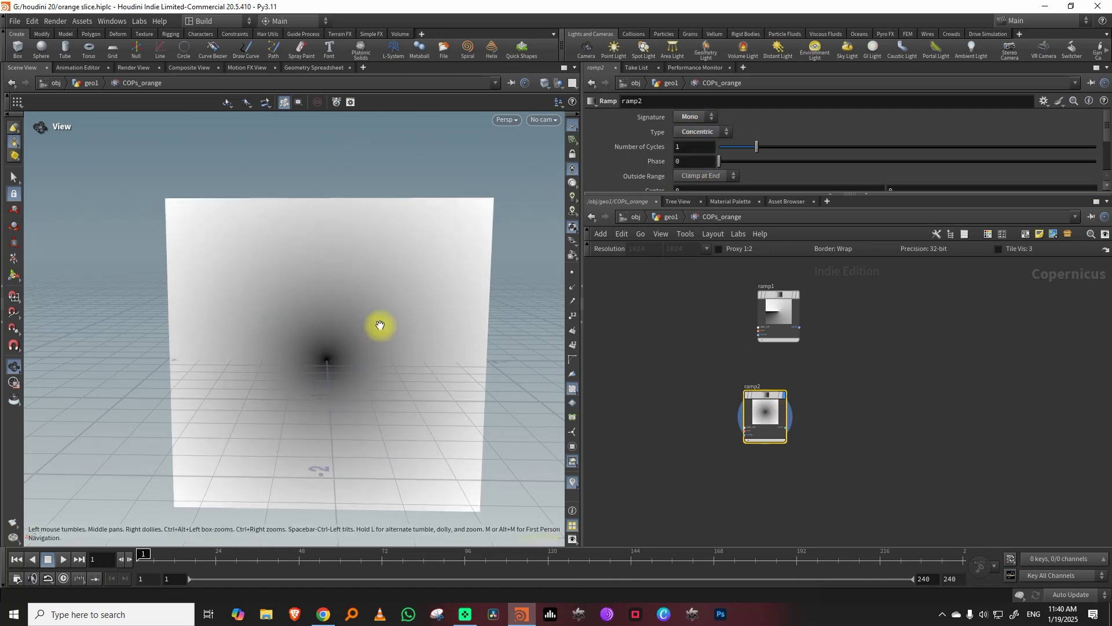
{"action": "left_click_drag", "start_coordinate": [795, 303], "coordinate": [762, 312]}
{"action": "scroll", "coordinate": [815, 325], "scroll_direction": "up", "scroll_amount": 3}
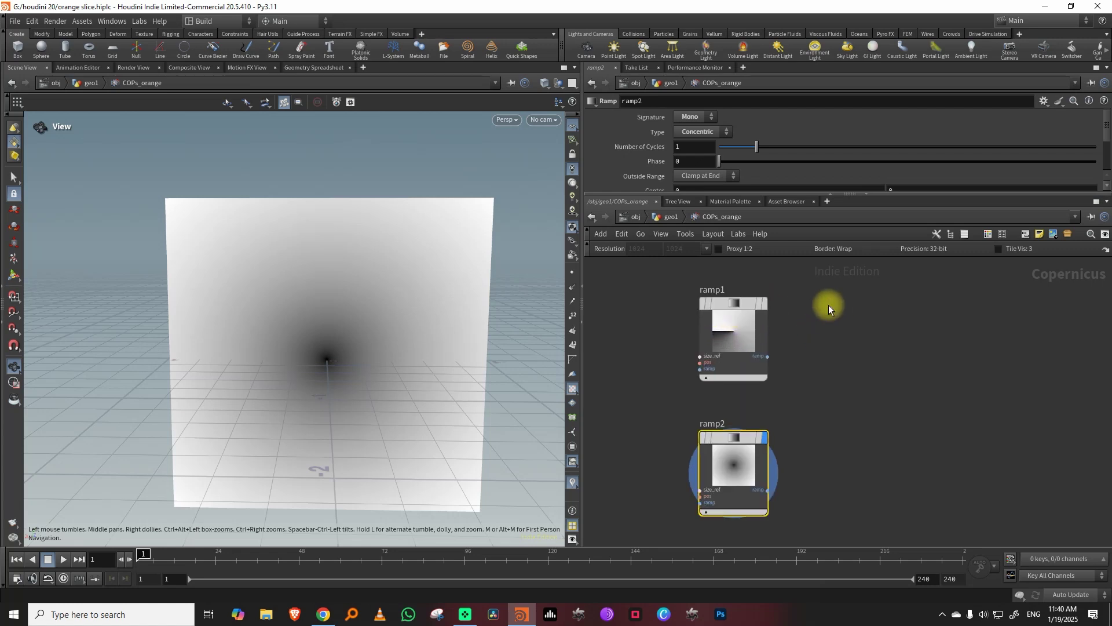
{"action": "left_click_drag", "start_coordinate": [764, 196], "coordinate": [770, 179]}
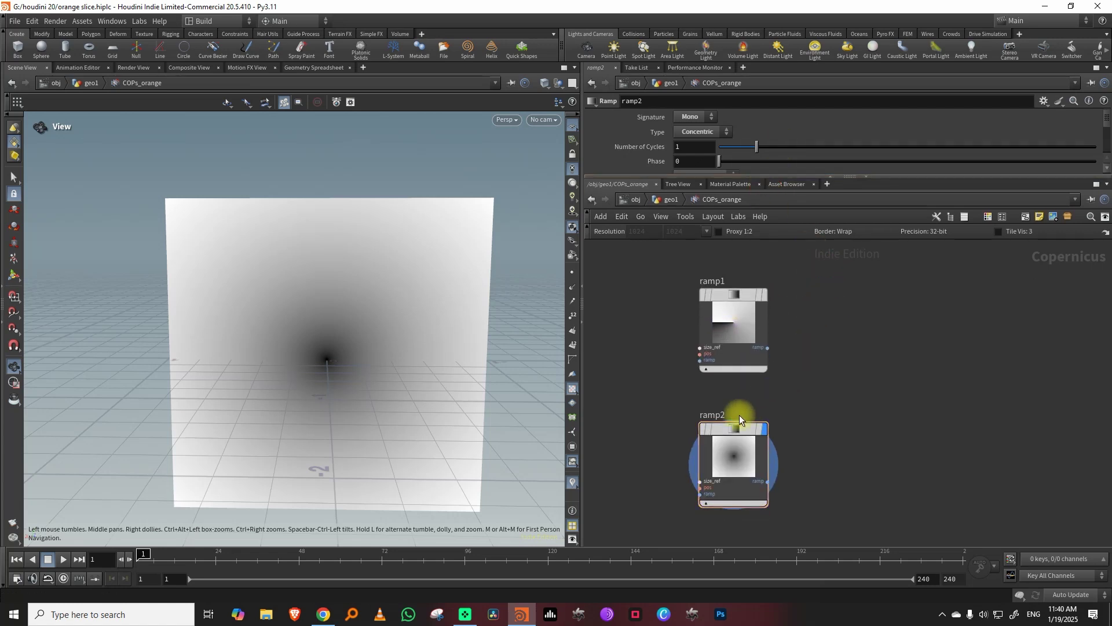
- Add a Remap node beside the radial ramp and connect the ramp's output to its source
{"action": "mouse_move", "coordinate": [712, 262]}
{"action": "key", "text": "Tab"}
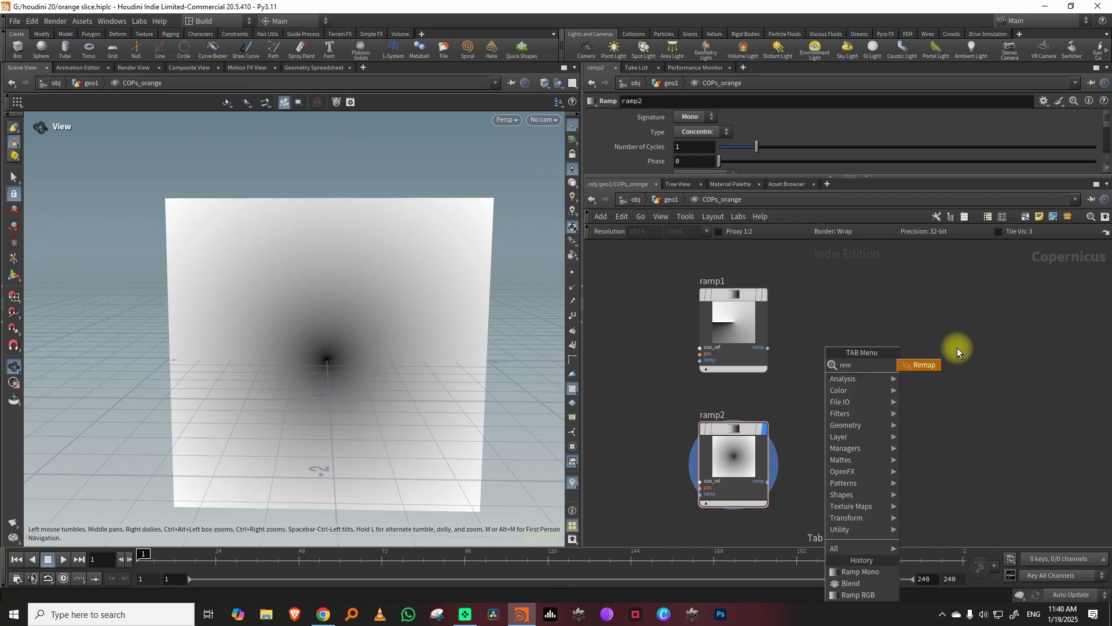
{"action": "key", "text": "Escape"}
{"action": "left_click", "coordinate": [862, 311]}
{"action": "left_click_drag", "start_coordinate": [773, 347], "coordinate": [837, 356]}
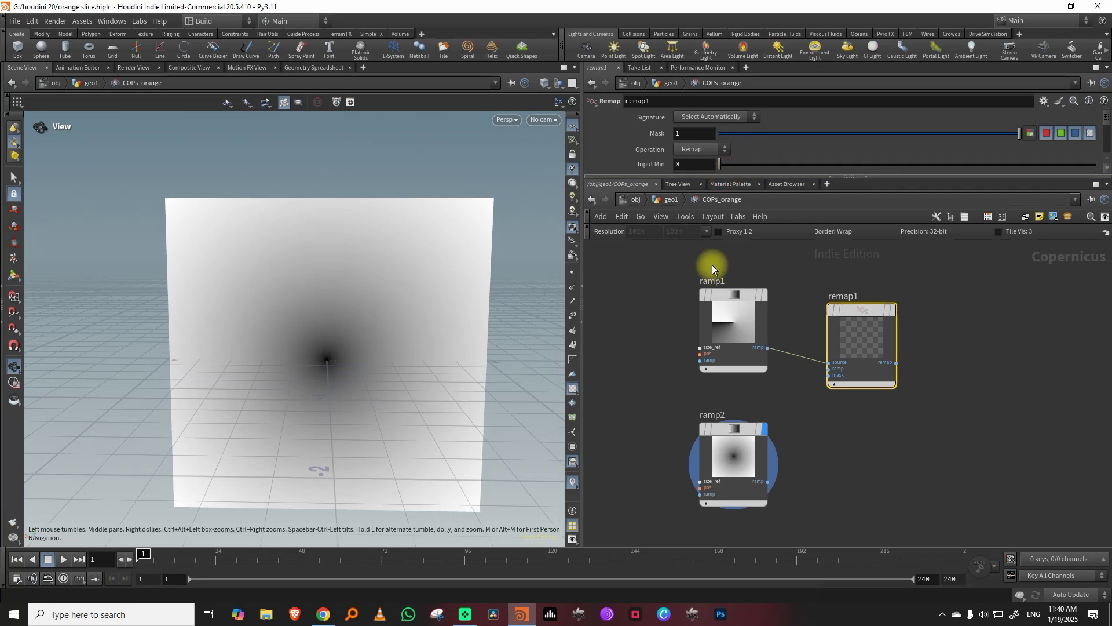
- Set the Remap node's Output Min to -1
{"action": "left_click_drag", "start_coordinate": [712, 175], "coordinate": [709, 270]}
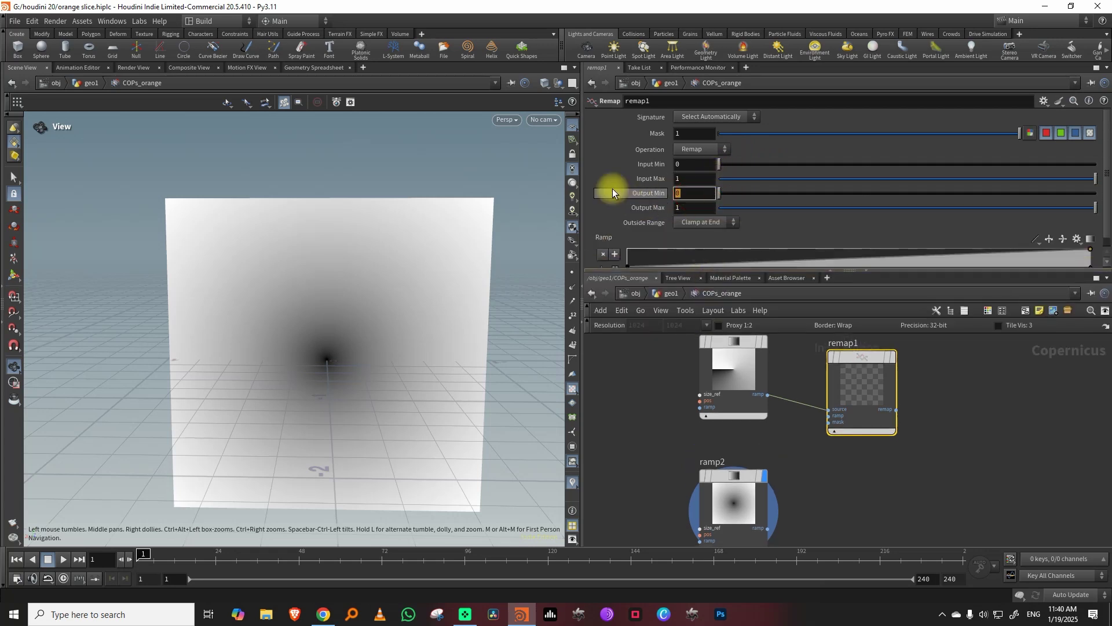
{"action": "type", "text": "-2"}
{"action": "key", "text": "Return"}
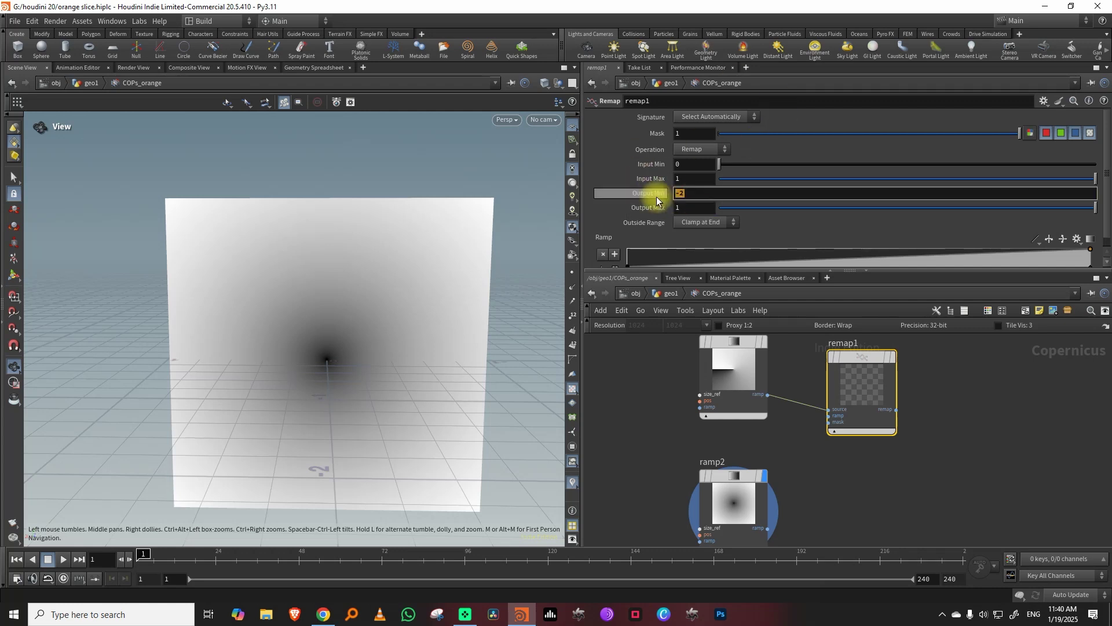
{"action": "left_click_drag", "start_coordinate": [657, 200], "coordinate": [653, 191]}
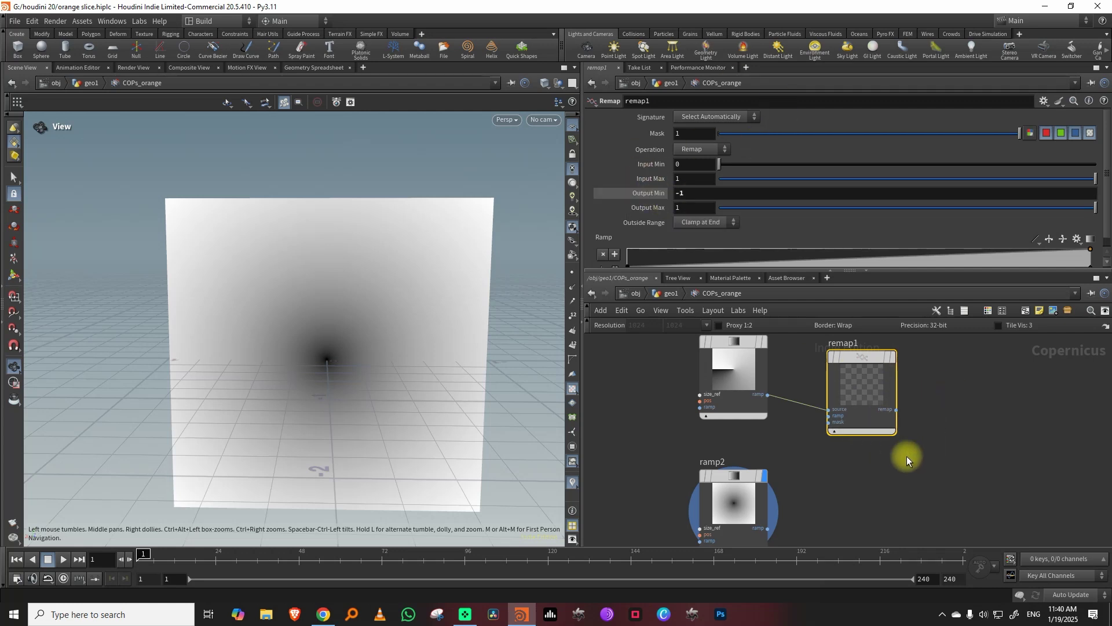
- Duplicate the Remap node and feed the copy's source from the concentric ramp
{"action": "middle_click_drag", "start_coordinate": [911, 440], "coordinate": [866, 404]}
{"action": "key", "text": "ctrl+v"}
{"action": "left_click_drag", "start_coordinate": [816, 480], "coordinate": [724, 492]}
{"action": "middle_click_drag", "start_coordinate": [865, 457], "coordinate": [800, 498]}
- Add a Channel Join node after the two remaps and set its signature to UV
{"action": "key", "text": "Tab"}
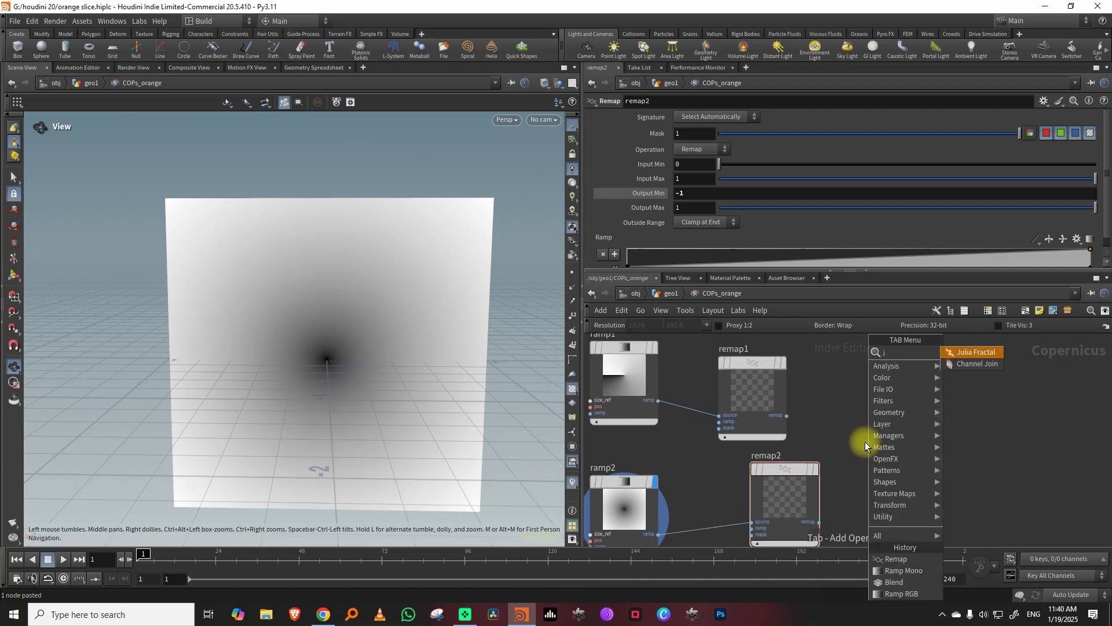
{"action": "type", "text": "join"}
{"action": "left_click", "coordinate": [975, 359]}
{"action": "left_click", "coordinate": [910, 425]}
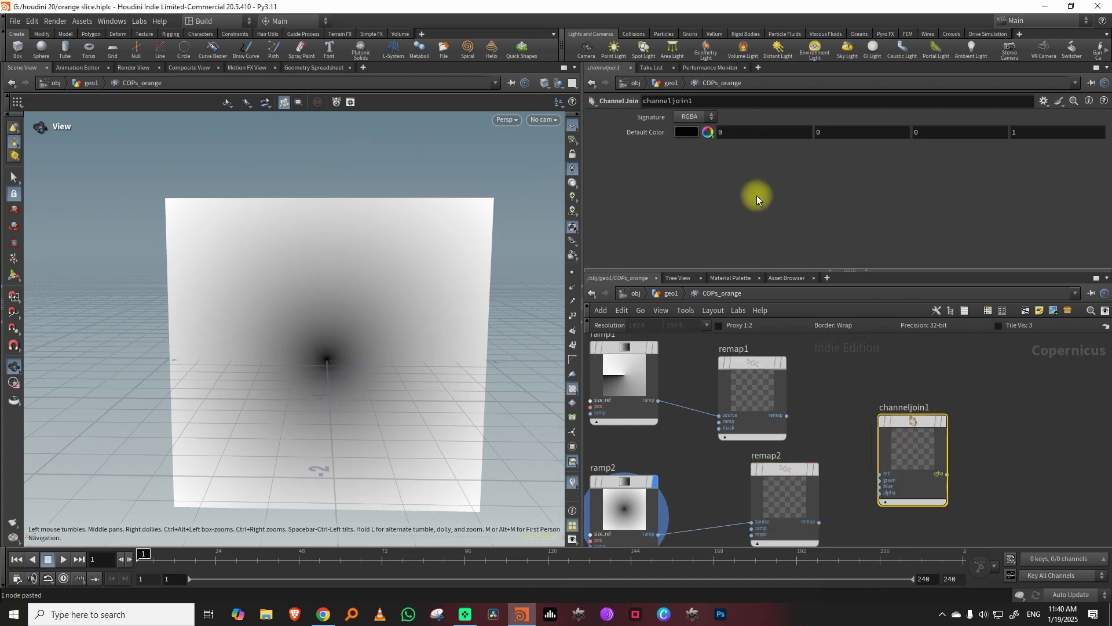
{"action": "left_click", "coordinate": [692, 145]}
- Connect the radial ramp's remap to the Channel Join's red input and the concentric ramp's remap to its green input
{"action": "middle_click_drag", "start_coordinate": [781, 473], "coordinate": [807, 426]}
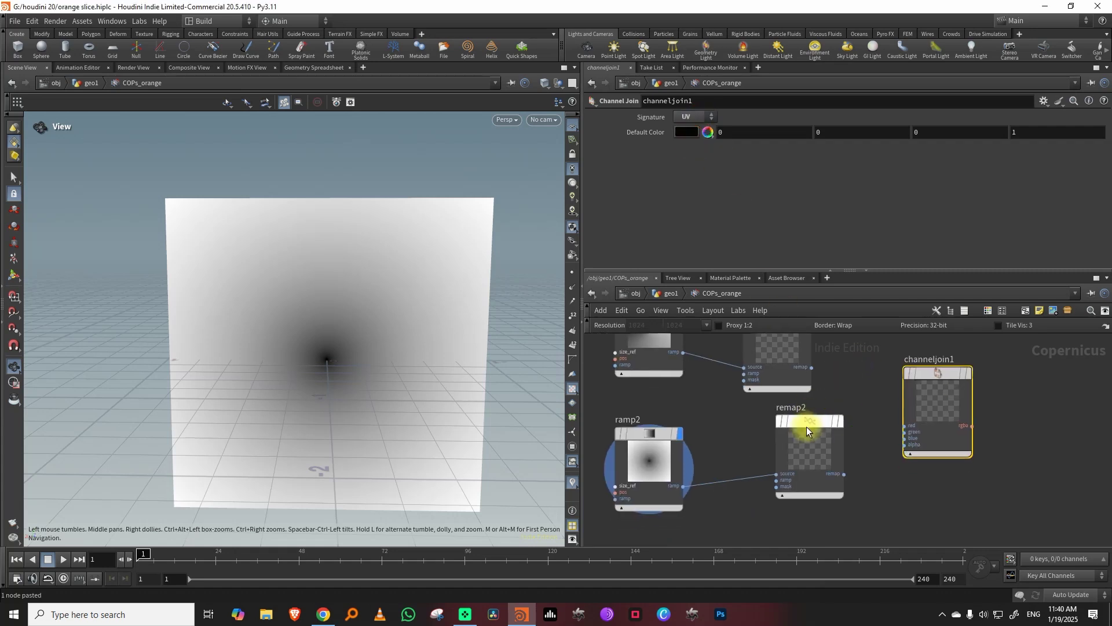
{"action": "left_click_drag", "start_coordinate": [812, 367], "coordinate": [864, 396]}
{"action": "left_click", "coordinate": [905, 426]}
{"action": "left_click", "coordinate": [818, 481]}
{"action": "left_click", "coordinate": [905, 432]}
{"action": "key", "text": "h"}
{"action": "left_click_drag", "start_coordinate": [681, 379], "coordinate": [899, 333]}
{"action": "key", "text": "Escape"}
{"action": "left_click_drag", "start_coordinate": [812, 270], "coordinate": [812, 203]}
- Add a UV Sample node after the Channel Join and connect the joined output to its uv input
{"action": "middle_click_drag", "start_coordinate": [961, 360], "coordinate": [889, 392]}
{"action": "scroll", "coordinate": [886, 373], "scroll_direction": "up", "scroll_amount": 2}
{"action": "left_click", "coordinate": [886, 374]}
{"action": "key", "text": "Tab"}
{"action": "type", "text": "sampl"}
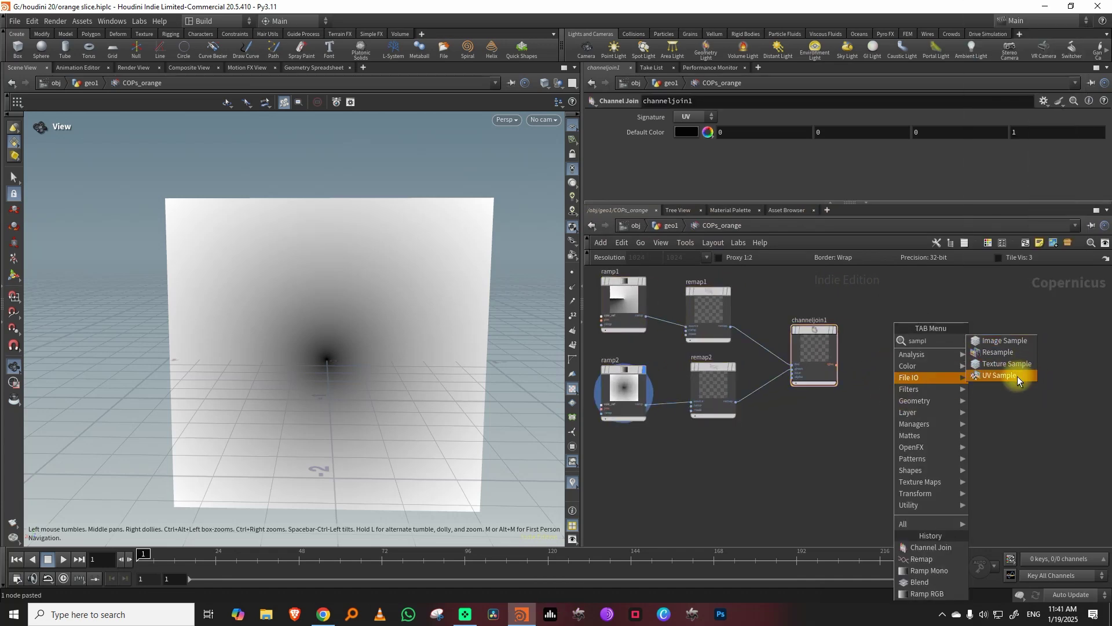
{"action": "left_click", "coordinate": [1015, 375]}
{"action": "left_click", "coordinate": [970, 387]}
{"action": "scroll", "coordinate": [892, 389], "scroll_direction": "up", "scroll_amount": 2}
{"action": "left_click", "coordinate": [806, 353]}
{"action": "left_click", "coordinate": [977, 407]}
- Add a Fractal Noise node below the Channel Join
{"action": "middle_click_drag", "start_coordinate": [874, 434], "coordinate": [881, 390]}
{"action": "key", "text": "Tab"}
{"action": "mouse_move", "coordinate": [840, 423]}
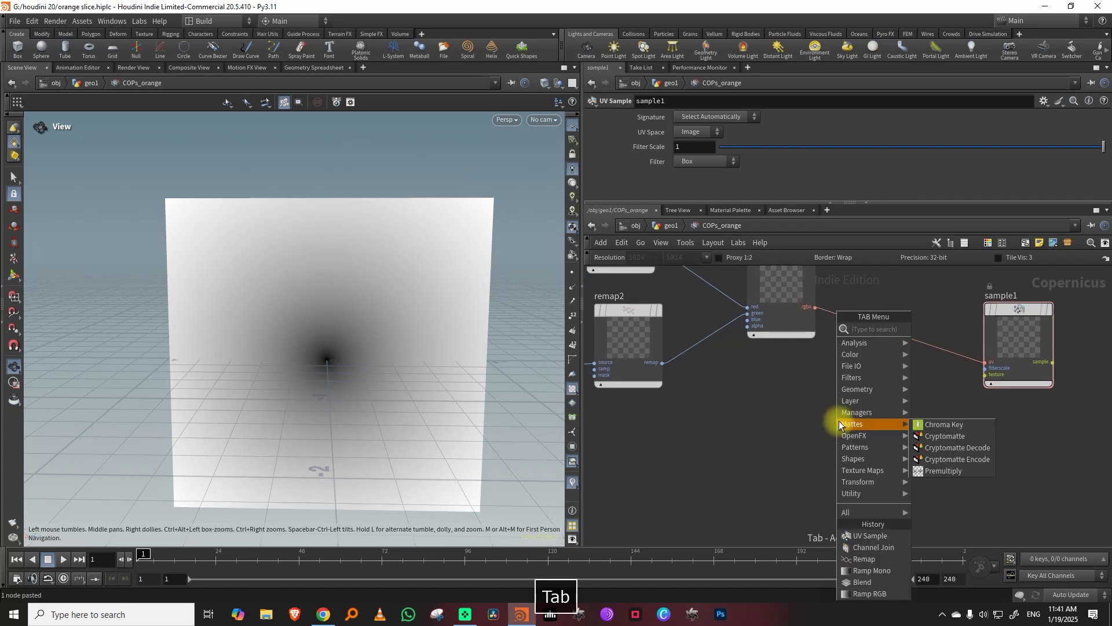
{"action": "type", "text": "fract"}
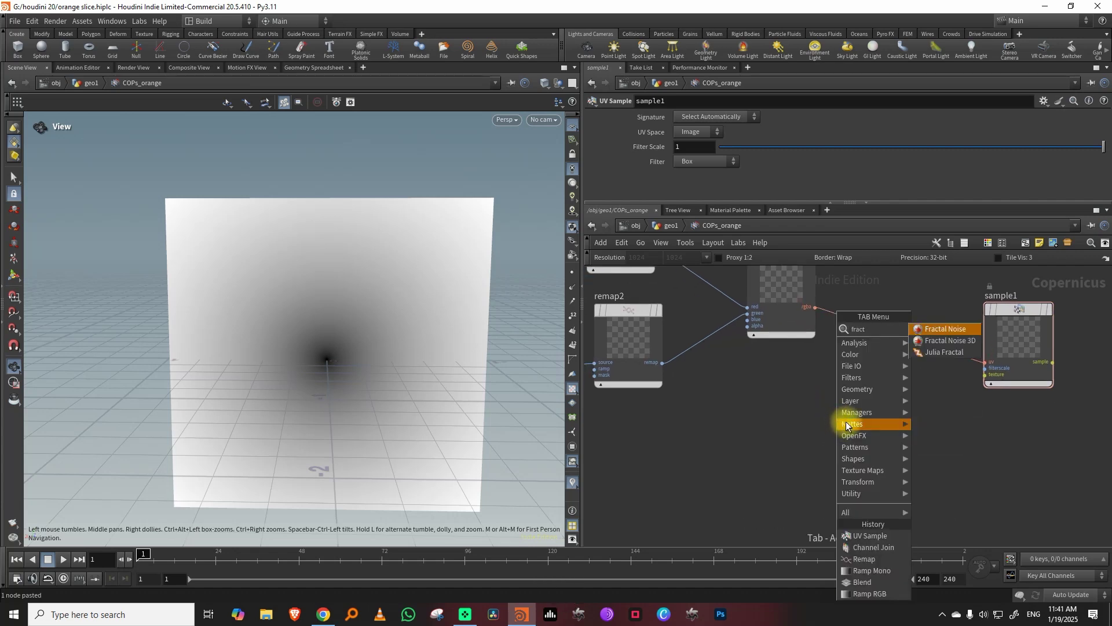
{"action": "left_click", "coordinate": [956, 329]}
{"action": "left_click", "coordinate": [782, 432]}
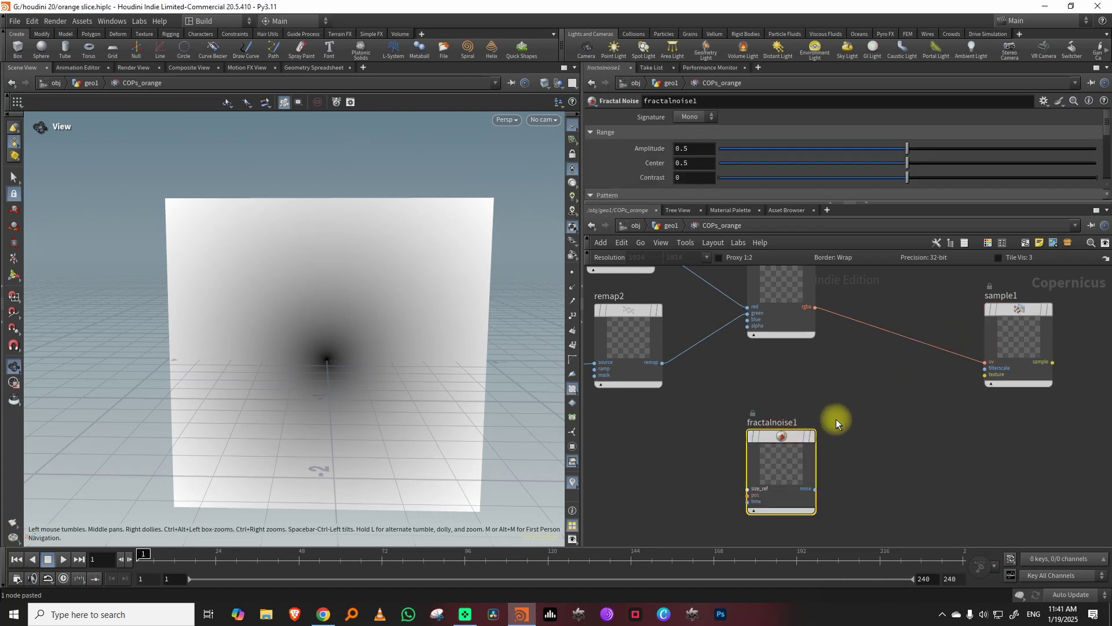
- Set the Fractal Noise type to Worley Cellular F2-F1 and display the noise node in the viewport
{"action": "left_click_drag", "start_coordinate": [698, 202], "coordinate": [676, 293]}
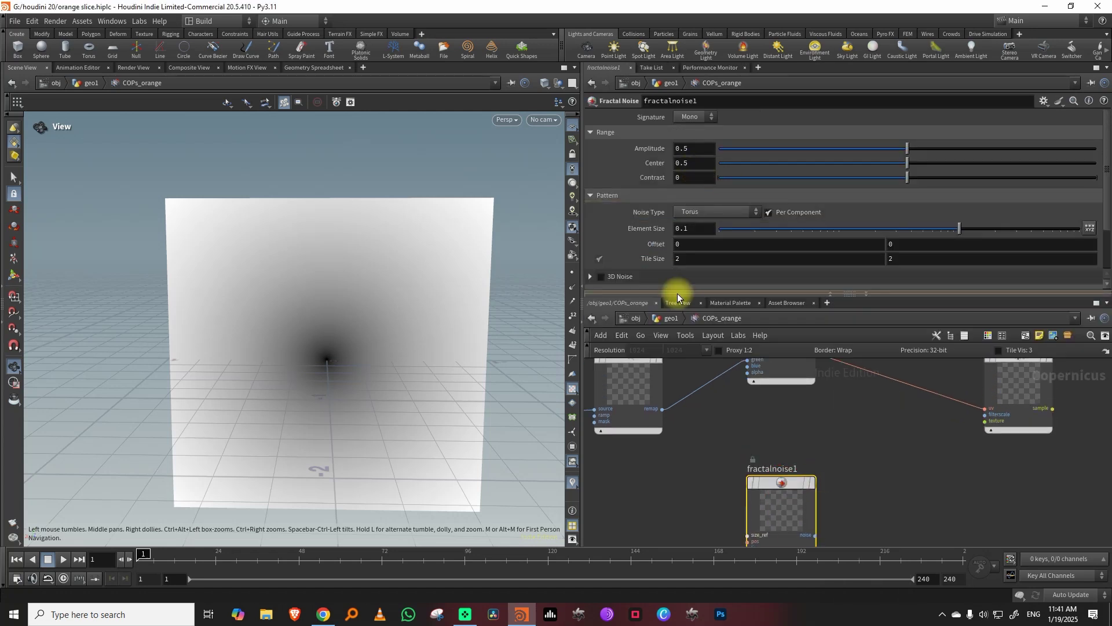
{"action": "left_click", "coordinate": [731, 209]}
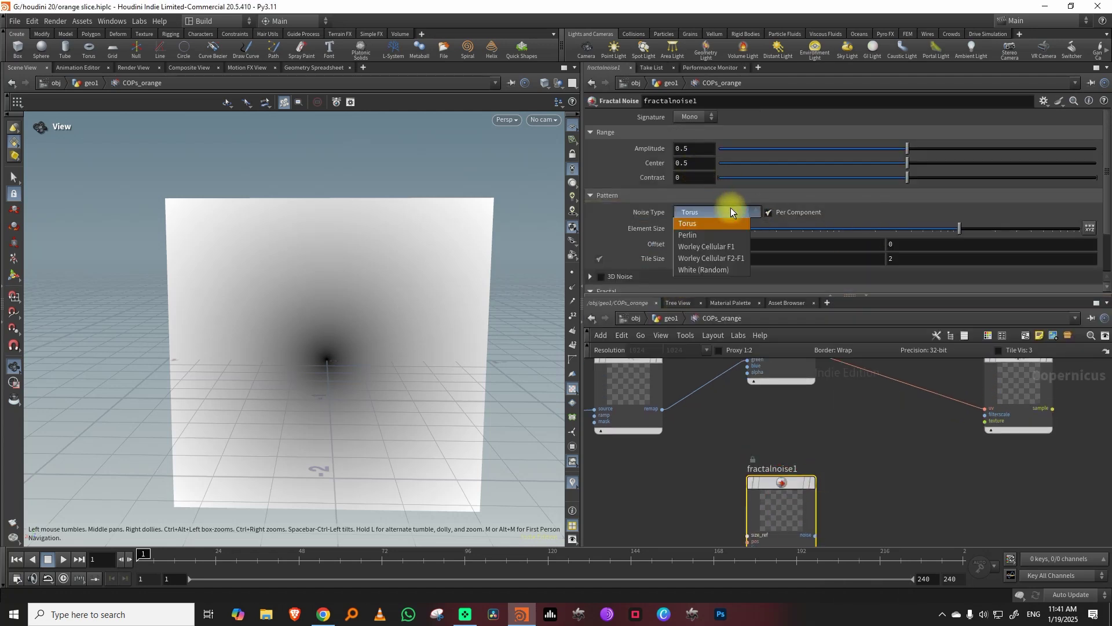
{"action": "left_click", "coordinate": [722, 260]}
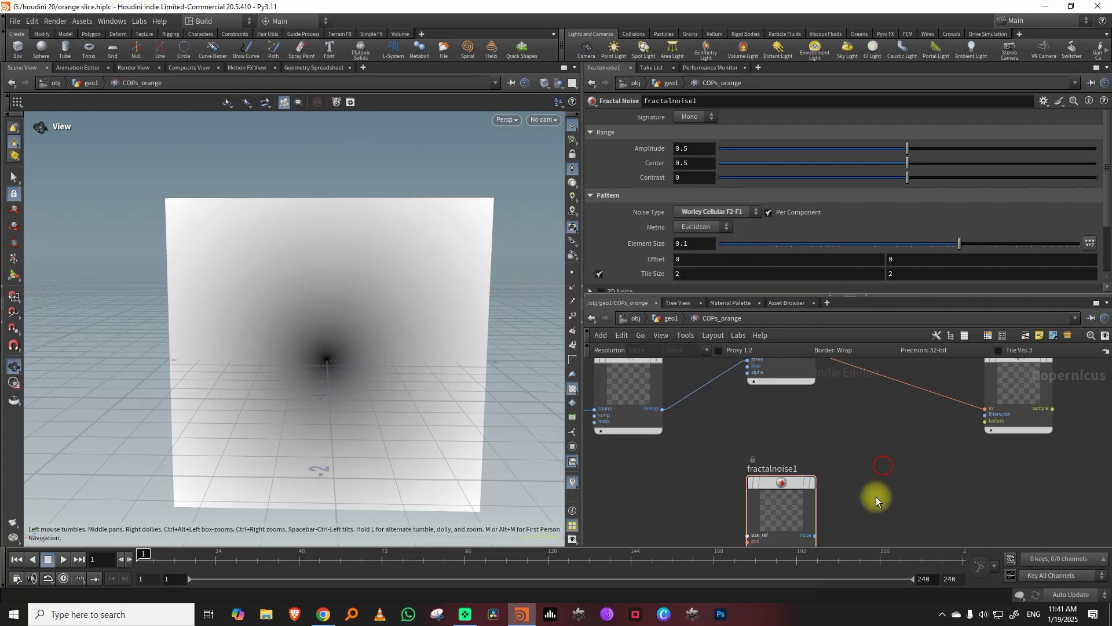
{"action": "left_click", "coordinate": [807, 482]}
{"action": "middle_click_drag", "start_coordinate": [881, 449], "coordinate": [850, 435]}
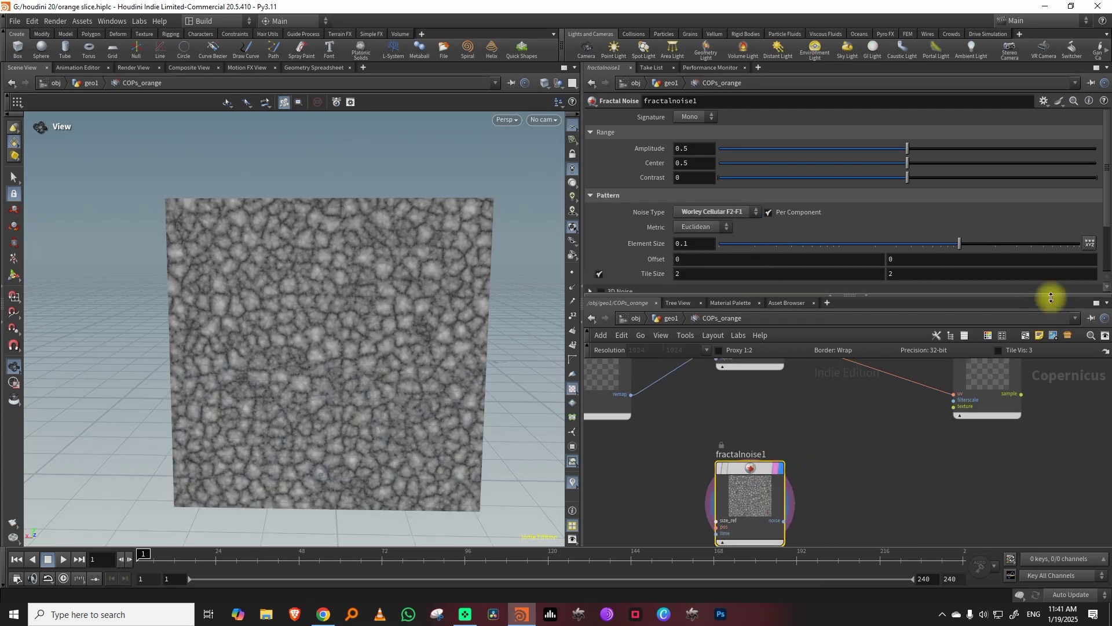
- Set the Fractal Noise roughness to about 0.02, its center to 0.26 and its contrast to 0.108
{"action": "scroll", "coordinate": [1075, 278], "scroll_direction": "down", "scroll_amount": 2}
{"action": "left_click", "coordinate": [727, 282]}
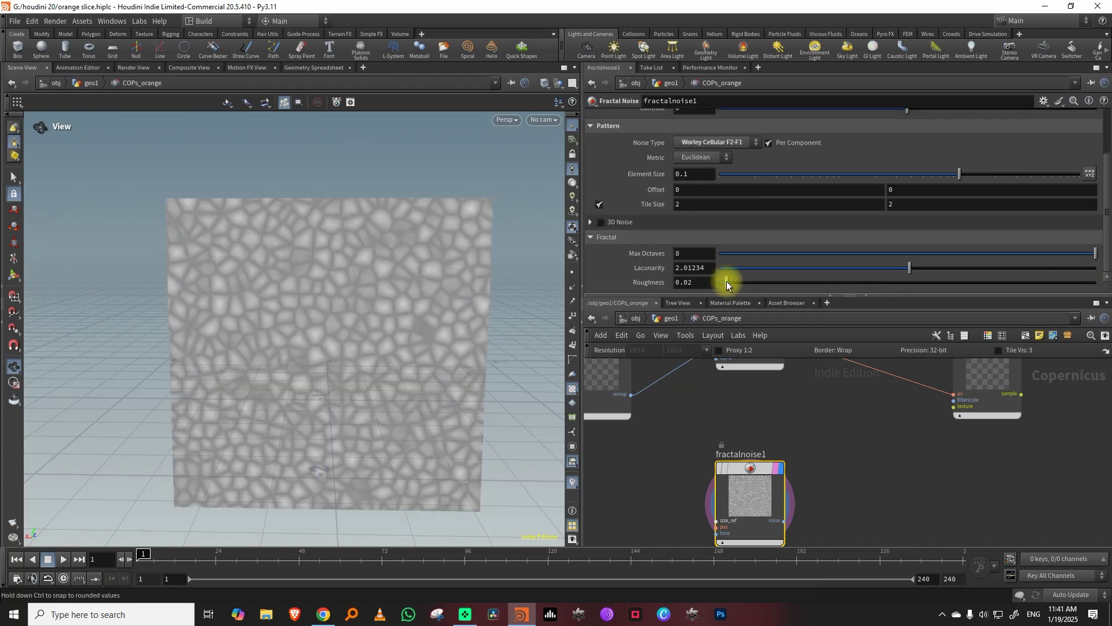
{"action": "scroll", "coordinate": [1092, 208], "scroll_direction": "up", "scroll_amount": 2}
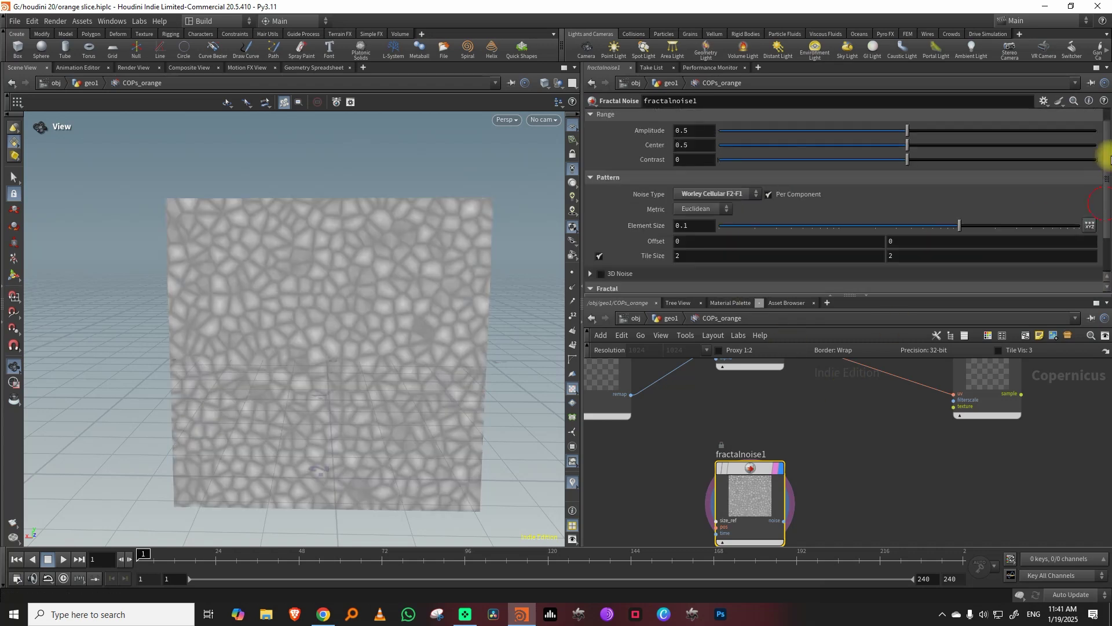
{"action": "left_click_drag", "start_coordinate": [896, 164], "coordinate": [817, 166]}
{"action": "mouse_move", "coordinate": [907, 177]}
{"action": "left_mouse_down"}
{"action": "mouse_move", "coordinate": [948, 179]}
{"action": "mouse_move", "coordinate": [928, 178]}
{"action": "left_mouse_up"}
{"action": "middle_click_drag", "start_coordinate": [886, 378], "coordinate": [840, 440]}
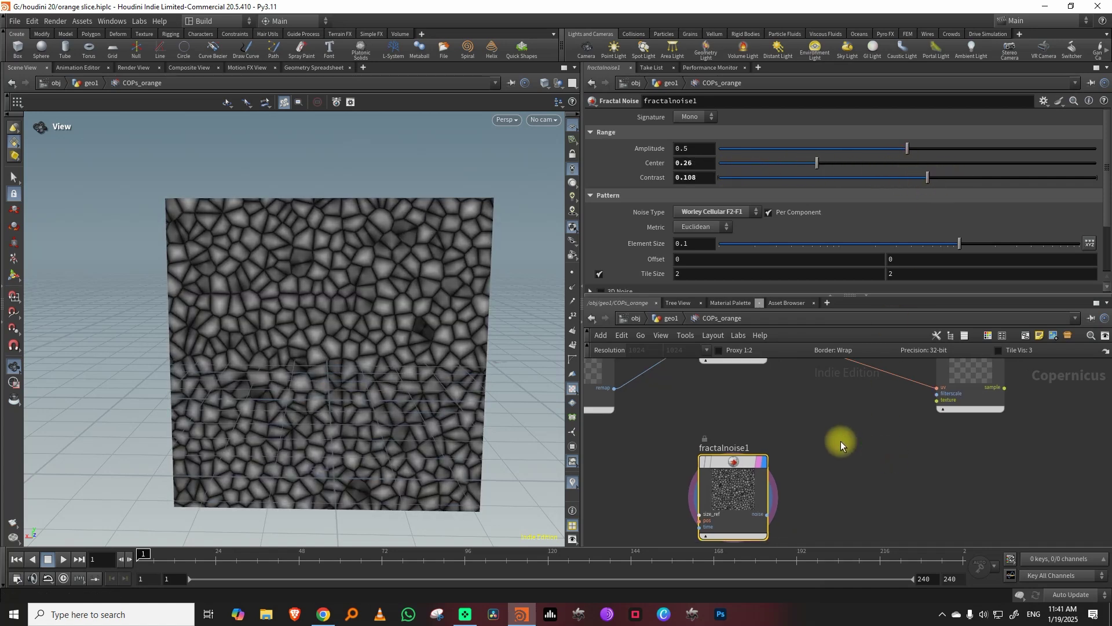
- Connect the Fractal Noise output to the UV Sample's texture input and display the UV Sample node
{"action": "left_click", "coordinate": [768, 514]}
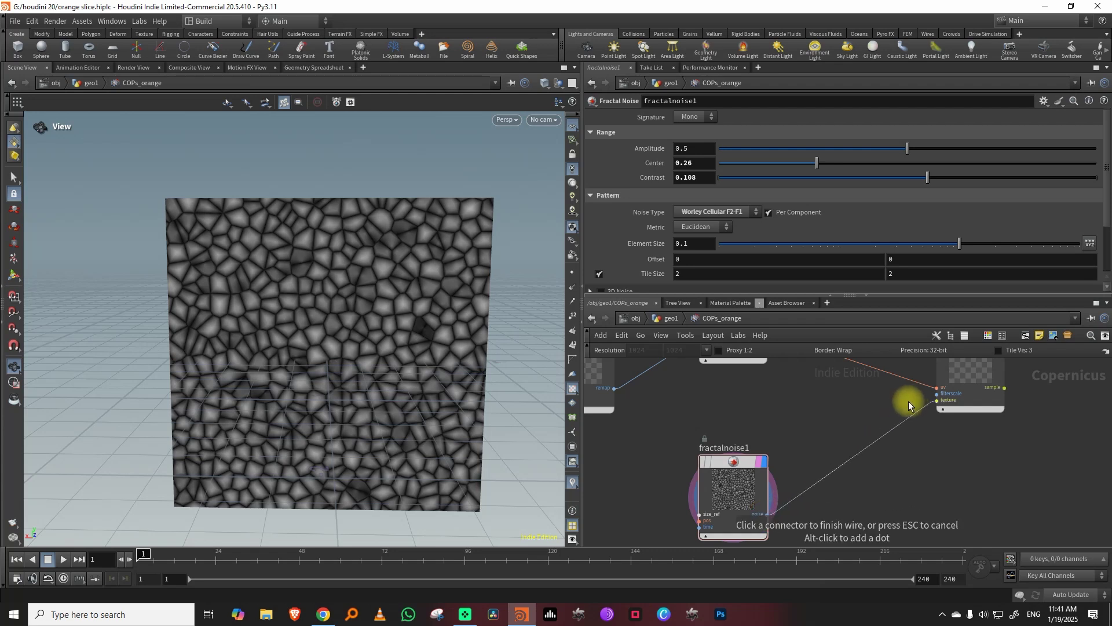
{"action": "left_click", "coordinate": [935, 400]}
{"action": "middle_click_drag", "start_coordinate": [1027, 414], "coordinate": [933, 499]}
{"action": "left_click", "coordinate": [909, 422]}
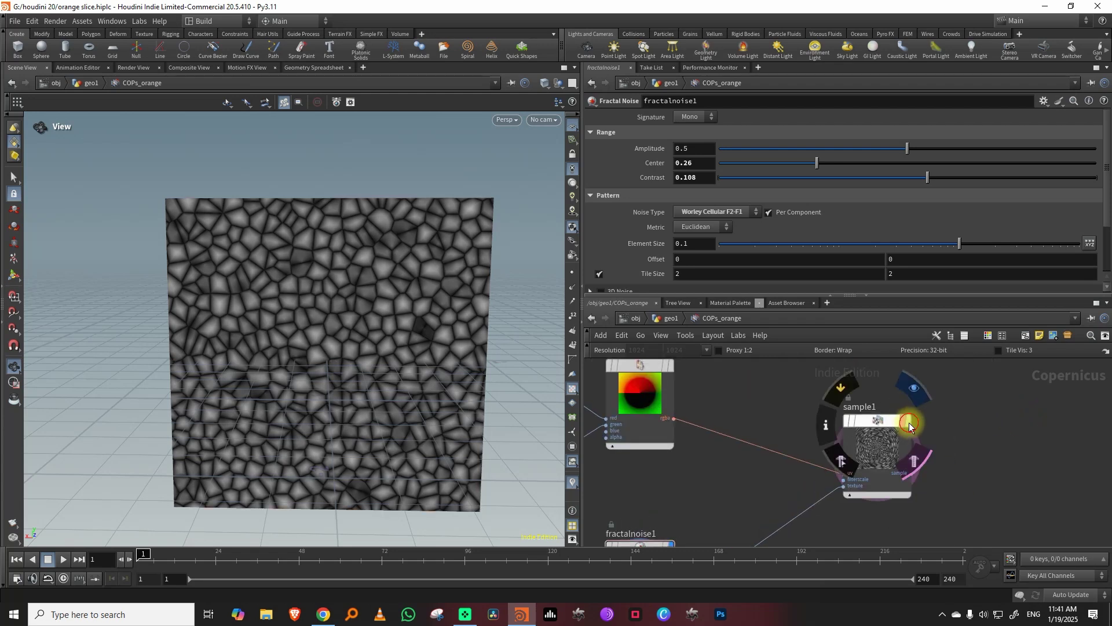
{"action": "left_click", "coordinate": [910, 426]}
{"action": "middle_click_drag", "start_coordinate": [698, 464], "coordinate": [776, 397]}
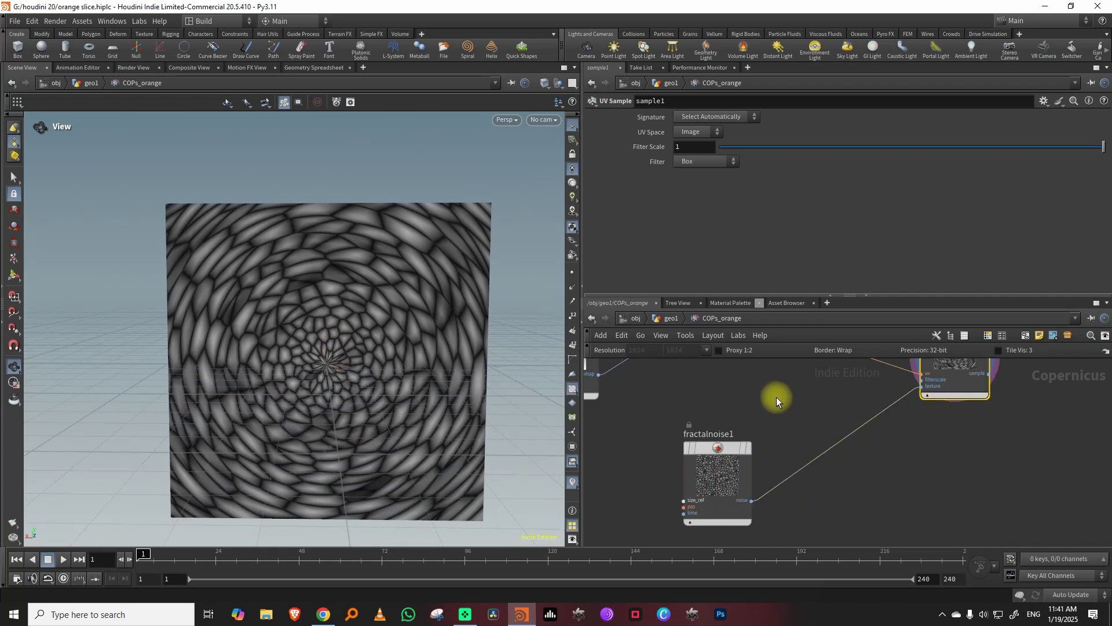
- Set the Fractal Noise element size to about 0.121 and enable per-axis Element Scale with values 0.4 and 3.2
{"action": "left_click", "coordinate": [702, 448]}
{"action": "left_click_drag", "start_coordinate": [766, 291], "coordinate": [554, 350]}
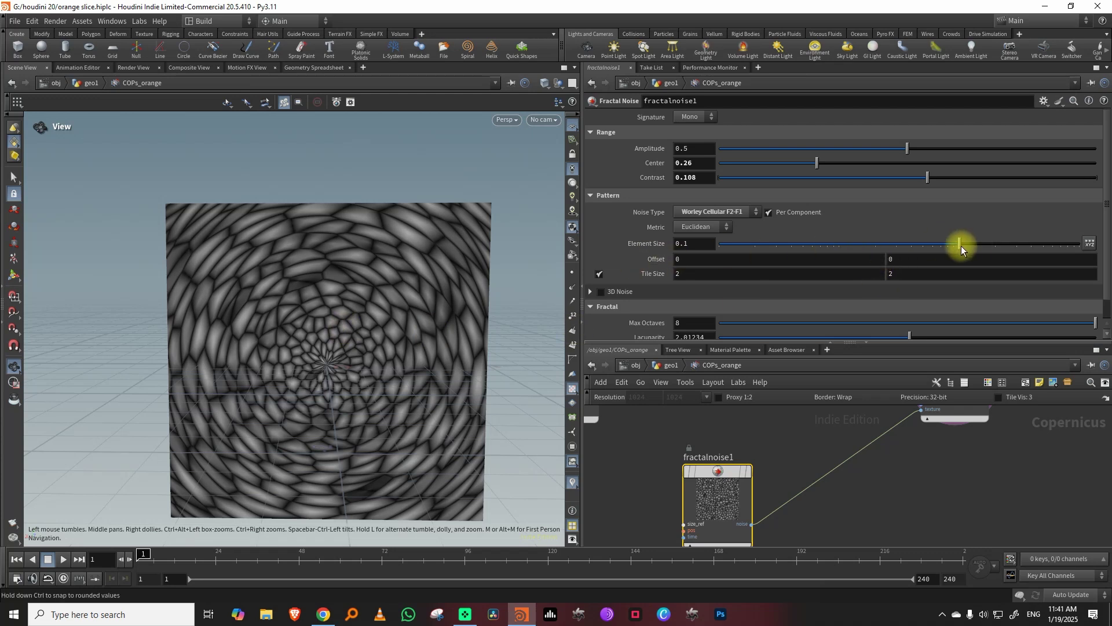
{"action": "left_click_drag", "start_coordinate": [960, 246], "coordinate": [968, 242]}
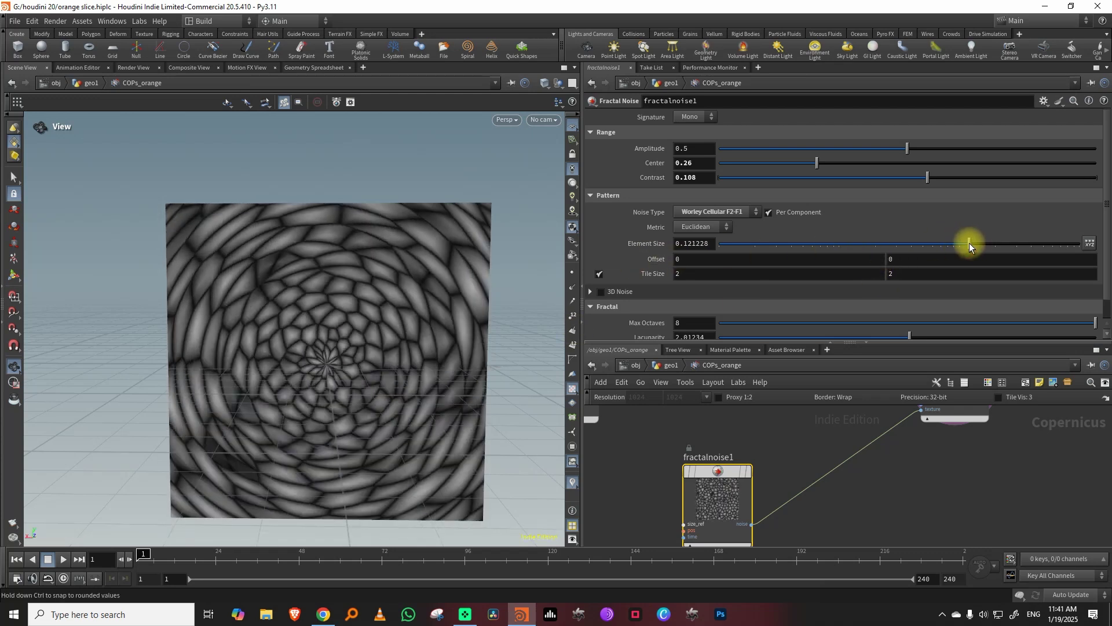
{"action": "left_click", "coordinate": [1091, 244]}
{"action": "mouse_move", "coordinate": [726, 260]}
{"action": "middle_mouse_down"}
{"action": "mouse_move", "coordinate": [761, 258]}
{"action": "mouse_move", "coordinate": [738, 257]}
{"action": "middle_mouse_up"}
{"action": "middle_click_drag", "start_coordinate": [897, 259], "coordinate": [832, 256]}
{"action": "middle_click_drag", "start_coordinate": [741, 259], "coordinate": [699, 250]}
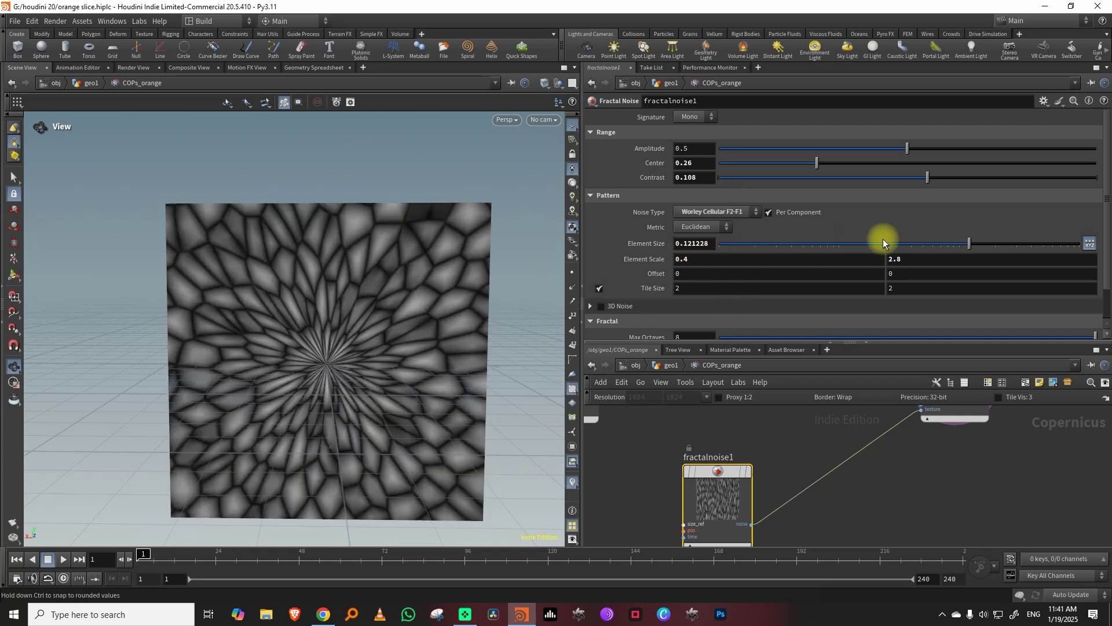
{"action": "middle_click_drag", "start_coordinate": [905, 257], "coordinate": [933, 256]}
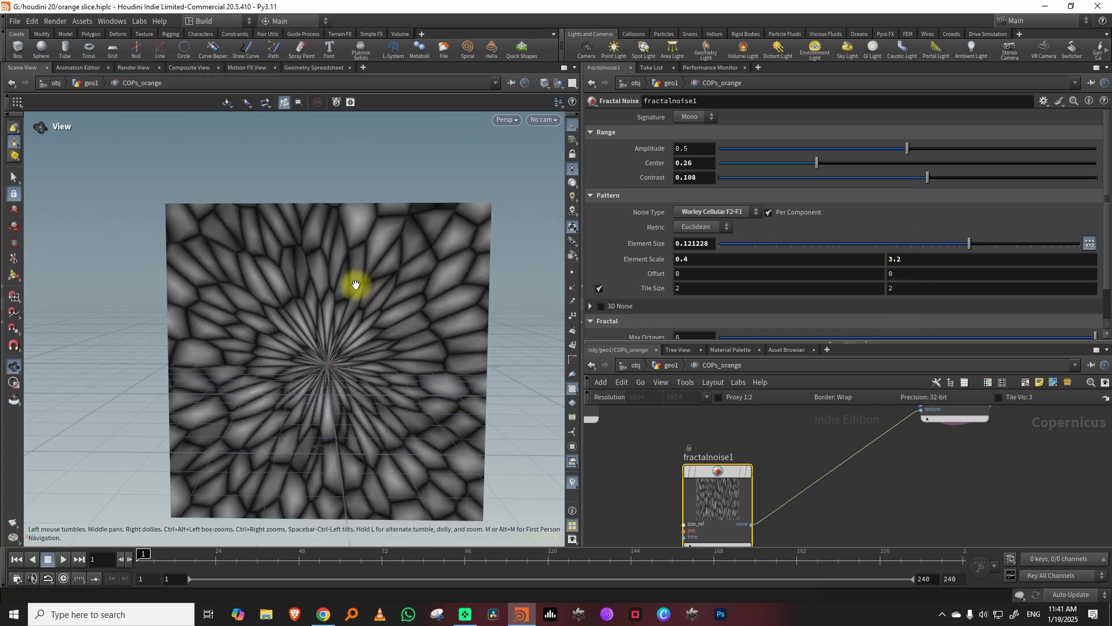
- Make the radial ramp repeat with 3 cycles and shape its curve to peak near the middle and fall to zero at the end
{"action": "middle_click_drag", "start_coordinate": [770, 407], "coordinate": [904, 510]}
{"action": "middle_click_drag", "start_coordinate": [741, 429], "coordinate": [821, 521]}
{"action": "middle_click_drag", "start_coordinate": [799, 413], "coordinate": [832, 435]}
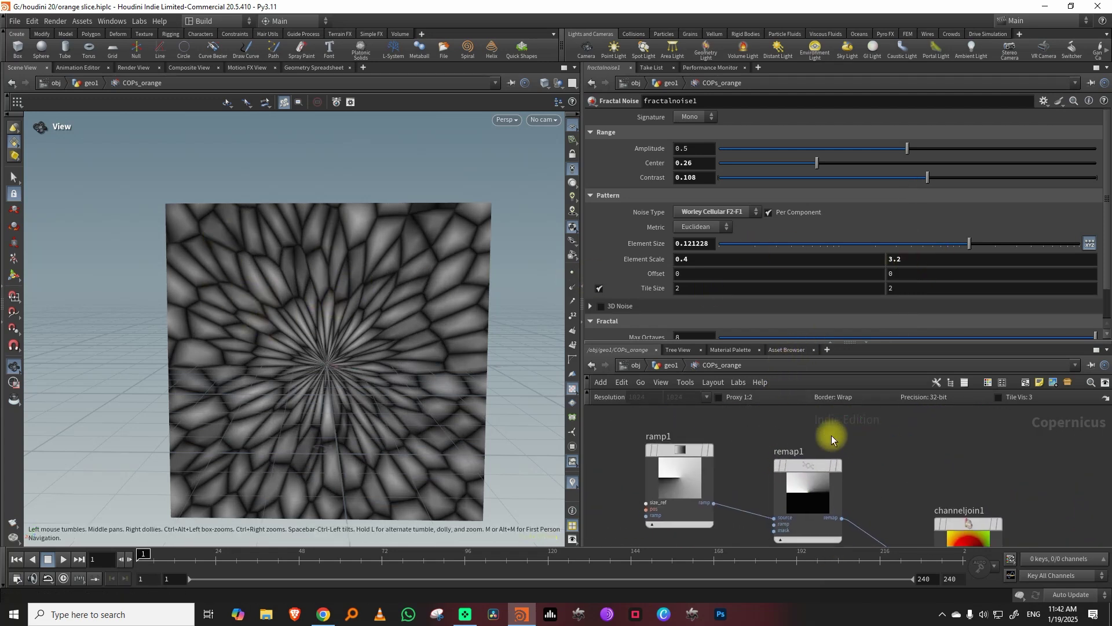
{"action": "left_click_drag", "start_coordinate": [681, 446], "coordinate": [672, 460]}
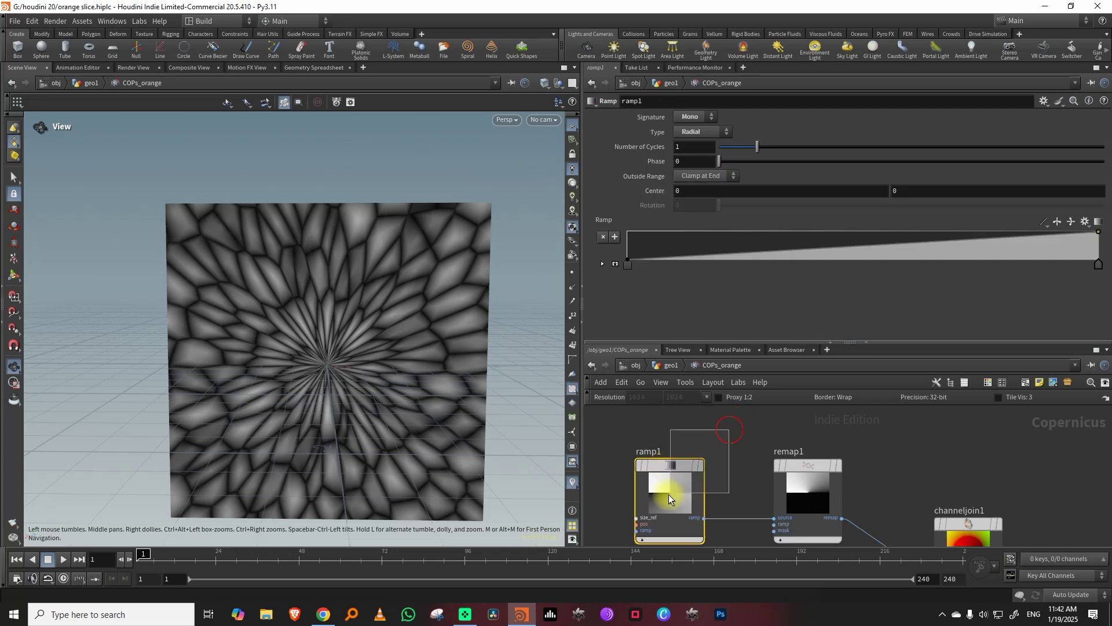
{"action": "mouse_move", "coordinate": [665, 465]}
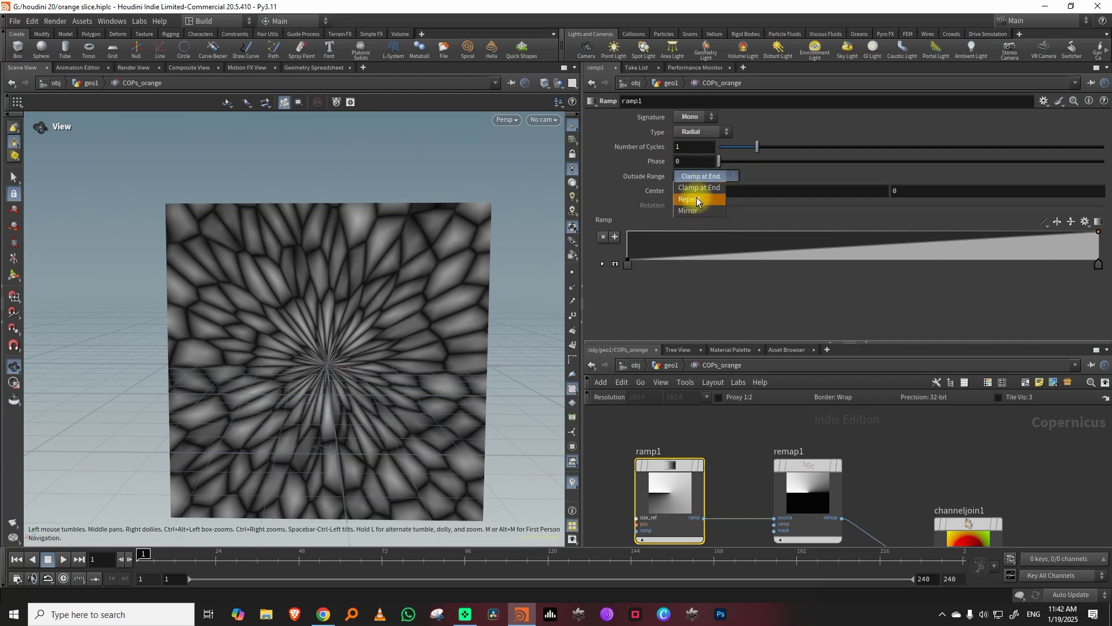
{"action": "left_click", "coordinate": [690, 198]}
{"action": "left_click", "coordinate": [690, 149]}
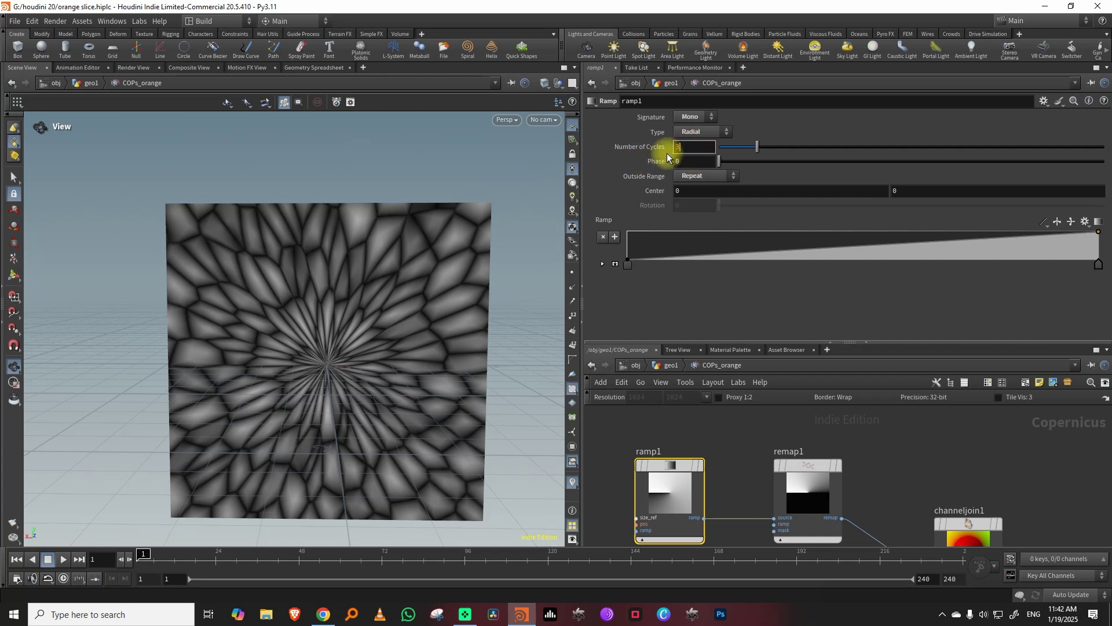
{"action": "type", "text": "3"}
{"action": "key", "text": "Return"}
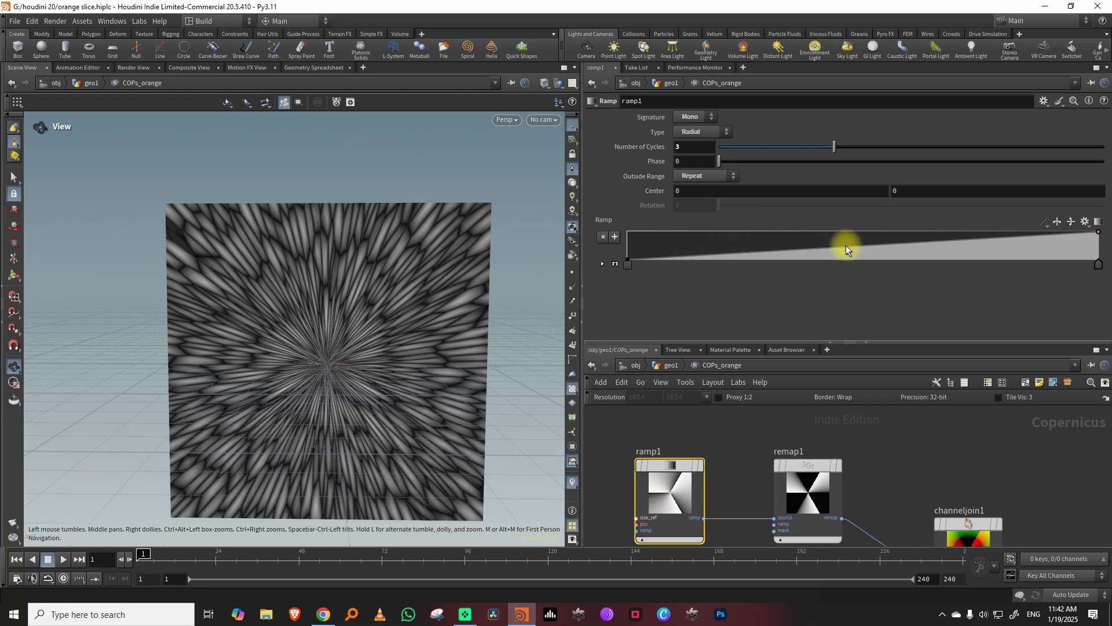
{"action": "left_click_drag", "start_coordinate": [846, 245], "coordinate": [845, 225]}
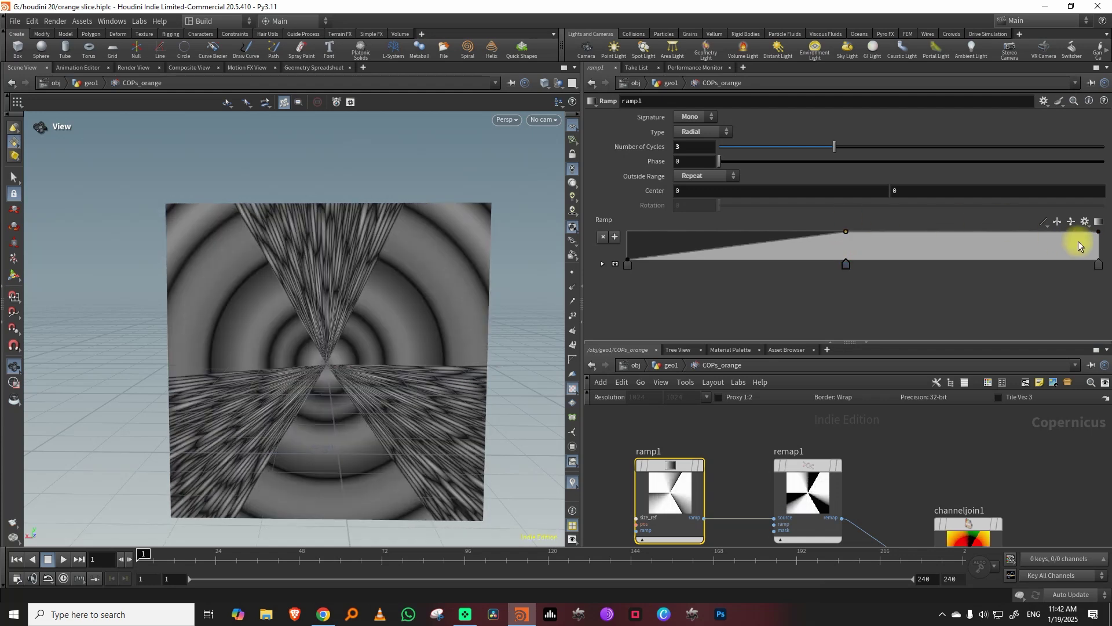
{"action": "left_click_drag", "start_coordinate": [1099, 234], "coordinate": [1098, 259]}
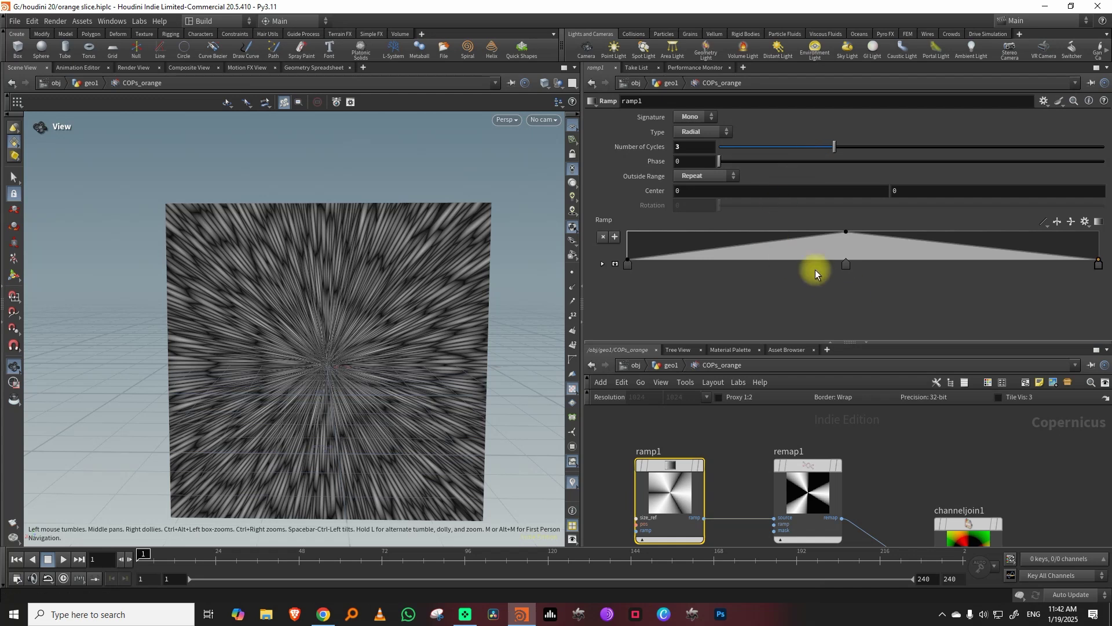
- Set the Fractal Noise Element Scale to 1.6 and 2.8 and its element size to about 0.093
{"action": "middle_click_drag", "start_coordinate": [940, 464], "coordinate": [770, 394]}
{"action": "mouse_move", "coordinate": [964, 525]}
{"action": "middle_mouse_down"}
{"action": "mouse_move", "coordinate": [881, 466]}
{"action": "mouse_move", "coordinate": [829, 393]}
{"action": "middle_mouse_up"}
{"action": "middle_click_drag", "start_coordinate": [816, 462], "coordinate": [861, 427]}
{"action": "left_click_drag", "start_coordinate": [773, 441], "coordinate": [692, 476]}
{"action": "middle_click_drag", "start_coordinate": [693, 243], "coordinate": [739, 253]}
{"action": "middle_click_drag", "start_coordinate": [919, 259], "coordinate": [886, 258]}
{"action": "middle_click_drag", "start_coordinate": [742, 258], "coordinate": [802, 248]}
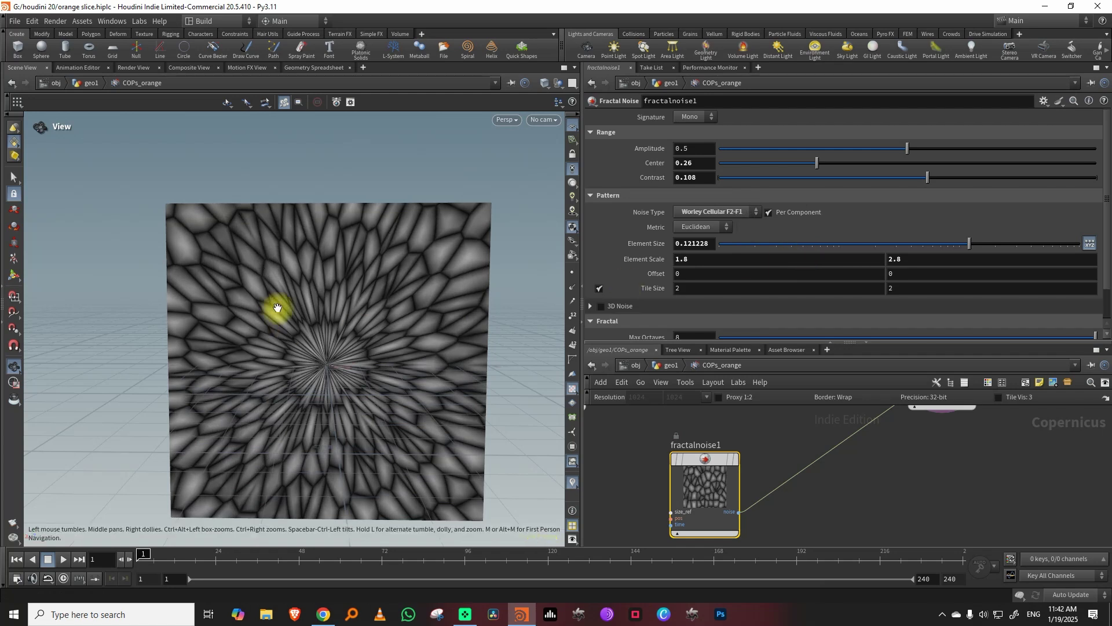
{"action": "middle_click_drag", "start_coordinate": [680, 259], "coordinate": [669, 271]}
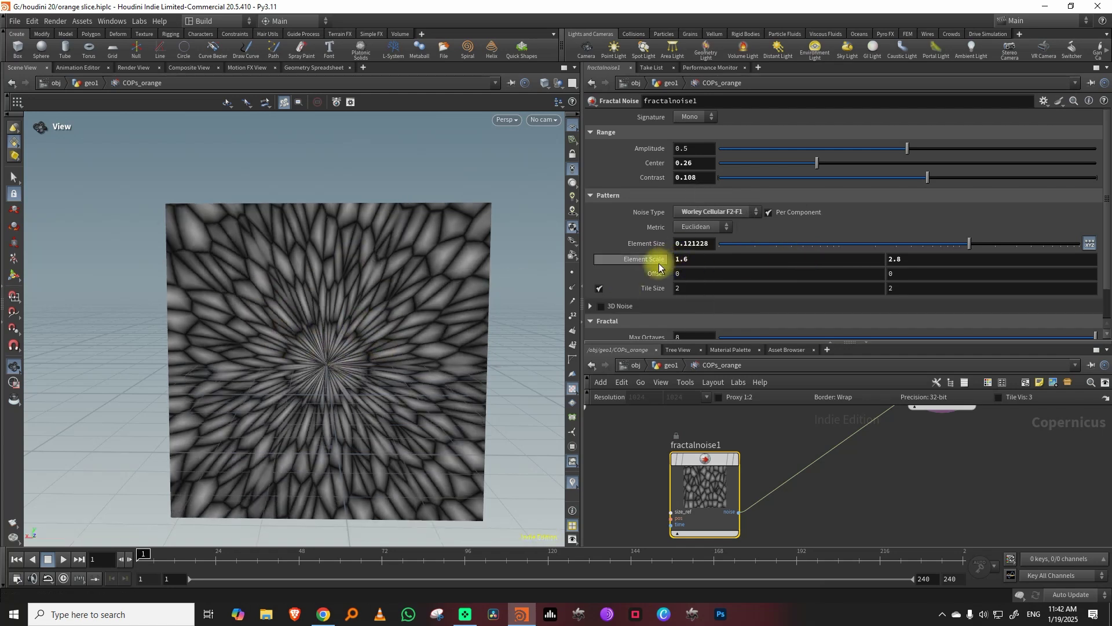
{"action": "mouse_move", "coordinate": [972, 244]}
{"action": "left_mouse_down"}
{"action": "mouse_move", "coordinate": [988, 243]}
{"action": "mouse_move", "coordinate": [955, 245]}
{"action": "left_mouse_up"}
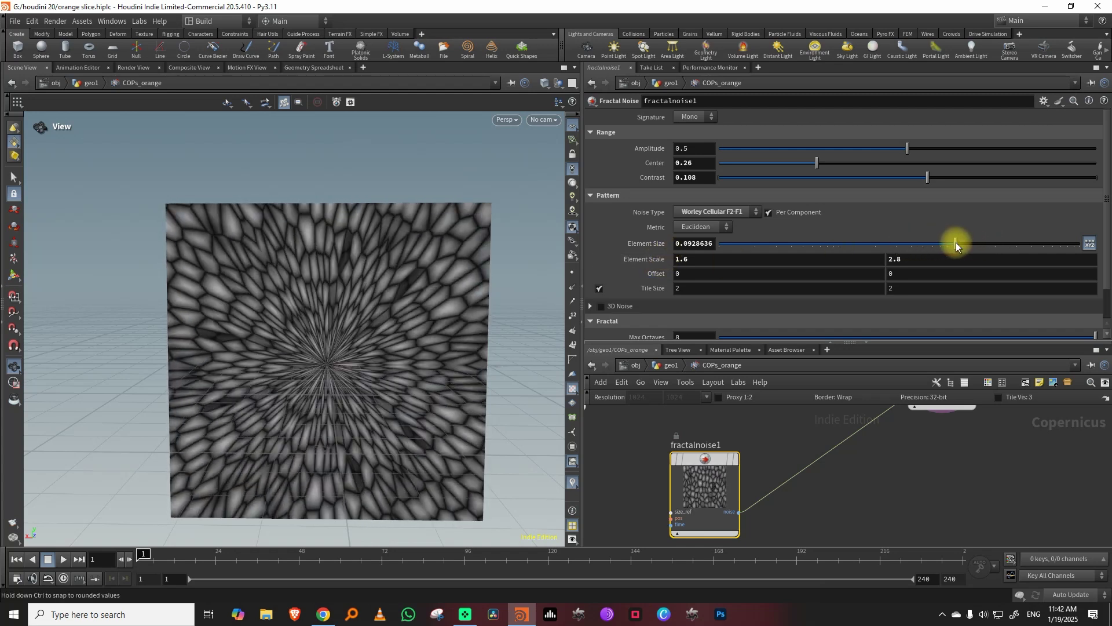
- Reposition the Fractal Noise and UV Sample nodes to make room between them in the network
{"action": "left_click_drag", "start_coordinate": [795, 341], "coordinate": [811, 204]}
{"action": "key", "text": "h"}
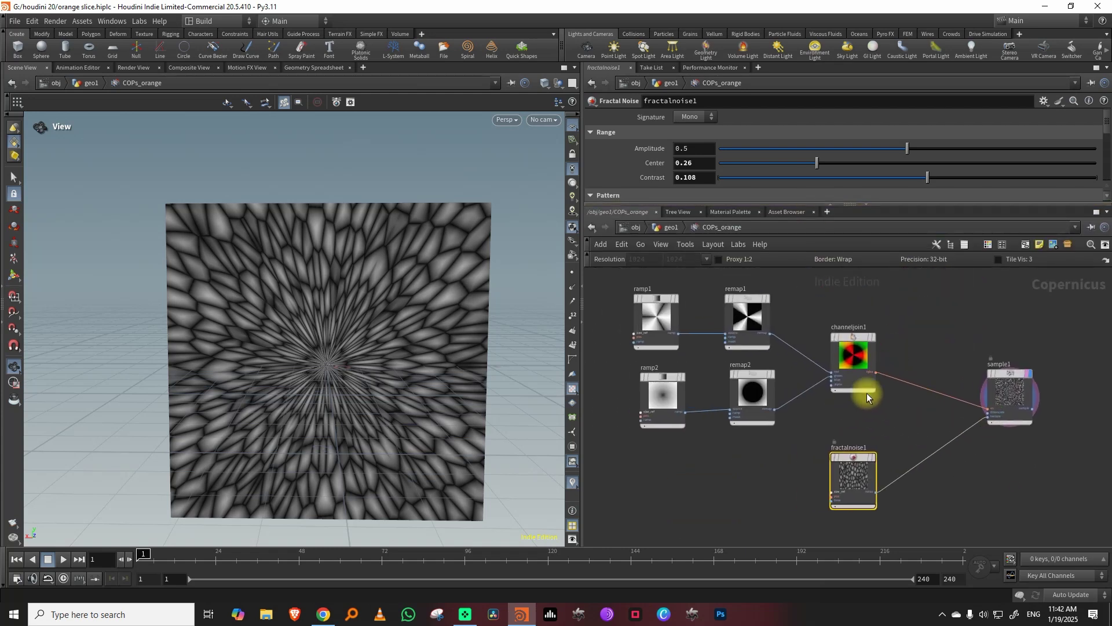
{"action": "middle_click_drag", "start_coordinate": [955, 474], "coordinate": [901, 453]}
{"action": "left_click_drag", "start_coordinate": [811, 436], "coordinate": [743, 441]}
{"action": "left_click_drag", "start_coordinate": [953, 374], "coordinate": [917, 410]}
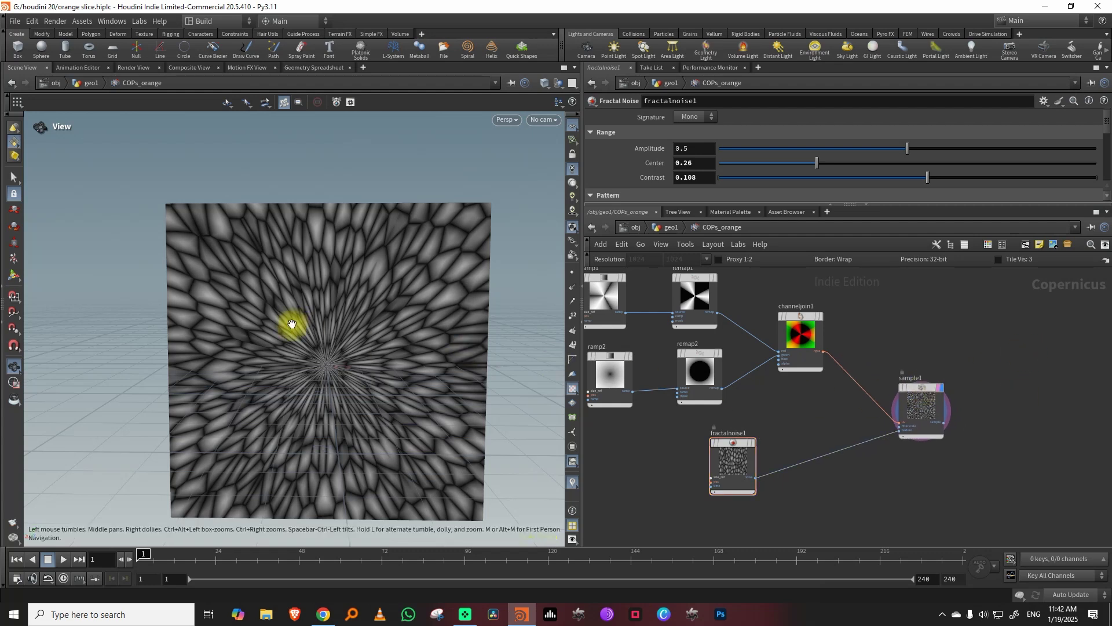
- Insert a Blur node between the Fractal Noise and the UV Sample's texture input, with size 0.00753
{"action": "scroll", "coordinate": [873, 436], "scroll_direction": "up", "scroll_amount": 3}
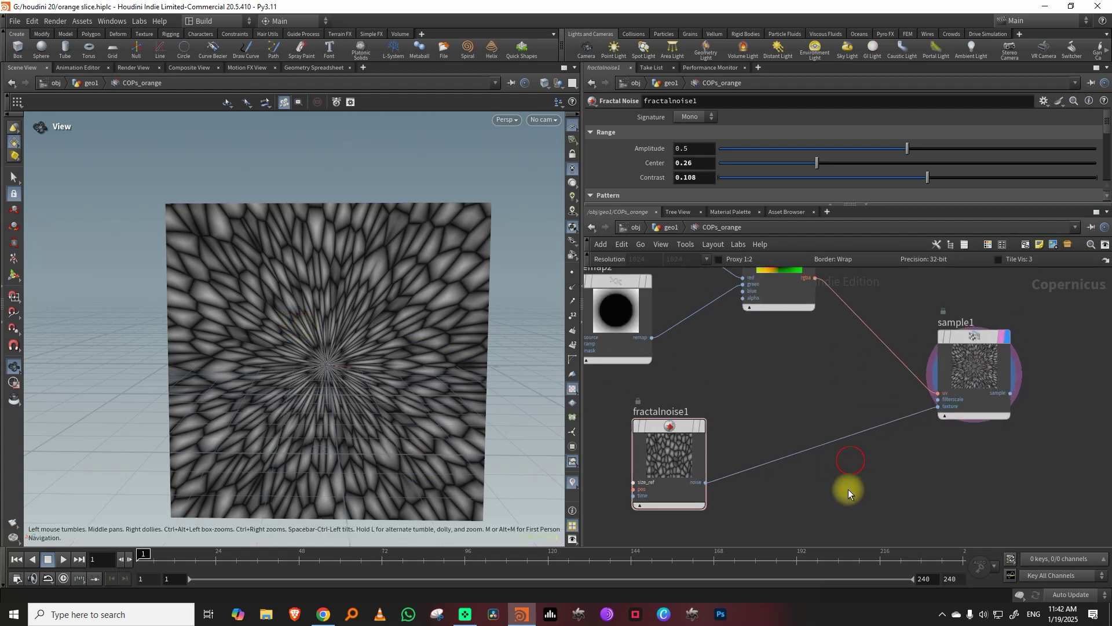
{"action": "key", "text": "Tab"}
{"action": "type", "text": "blur"}
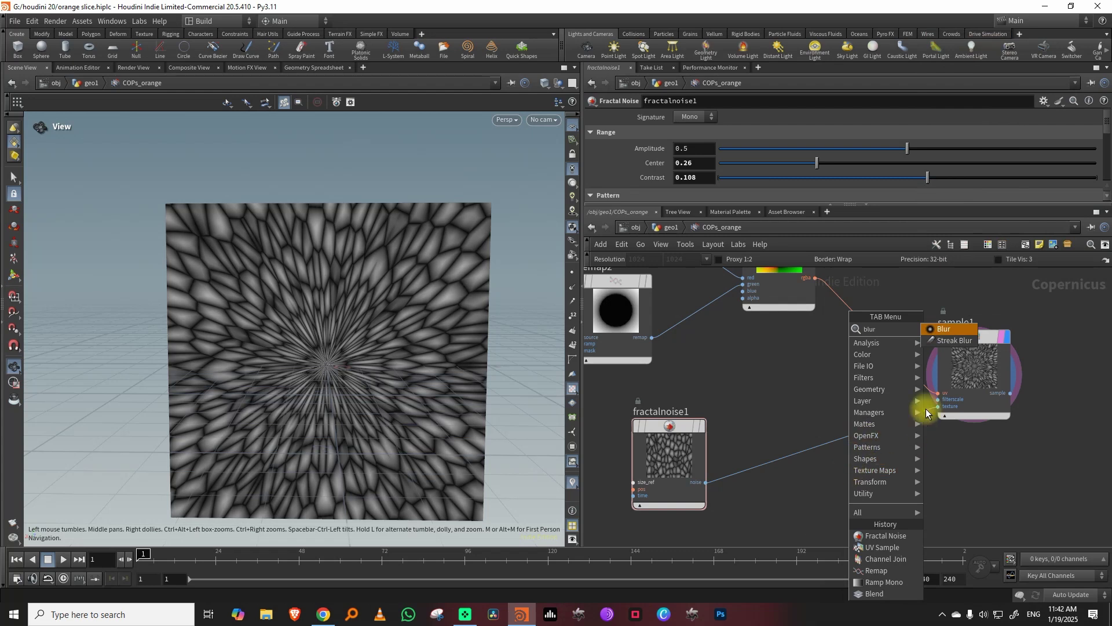
{"action": "left_click", "coordinate": [954, 329]}
{"action": "left_click", "coordinate": [777, 435]}
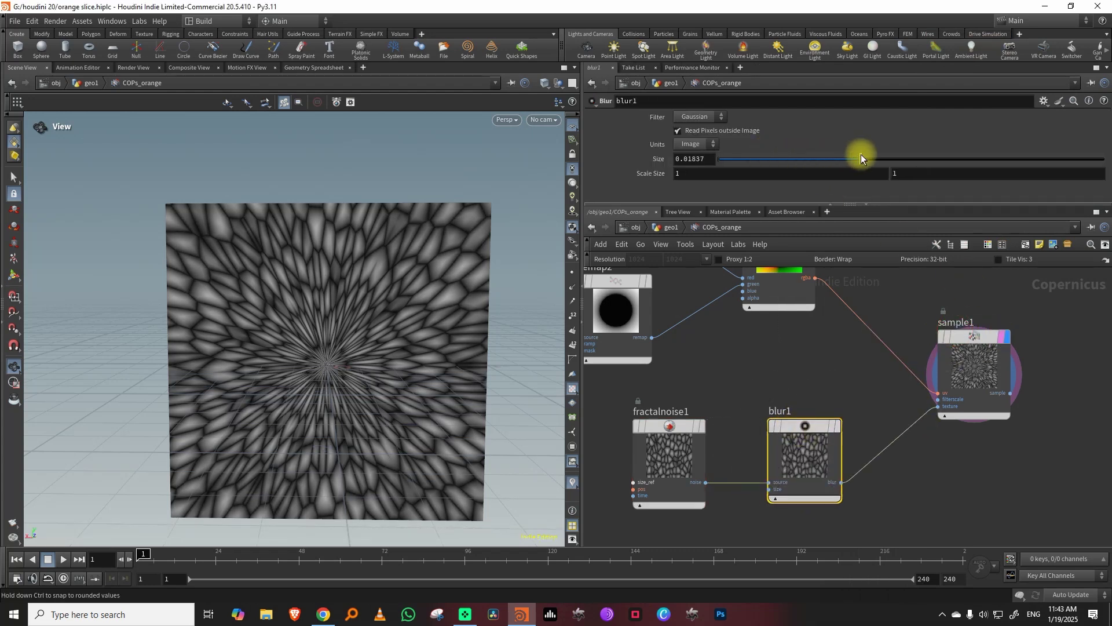
{"action": "left_click_drag", "start_coordinate": [789, 158], "coordinate": [776, 159]}
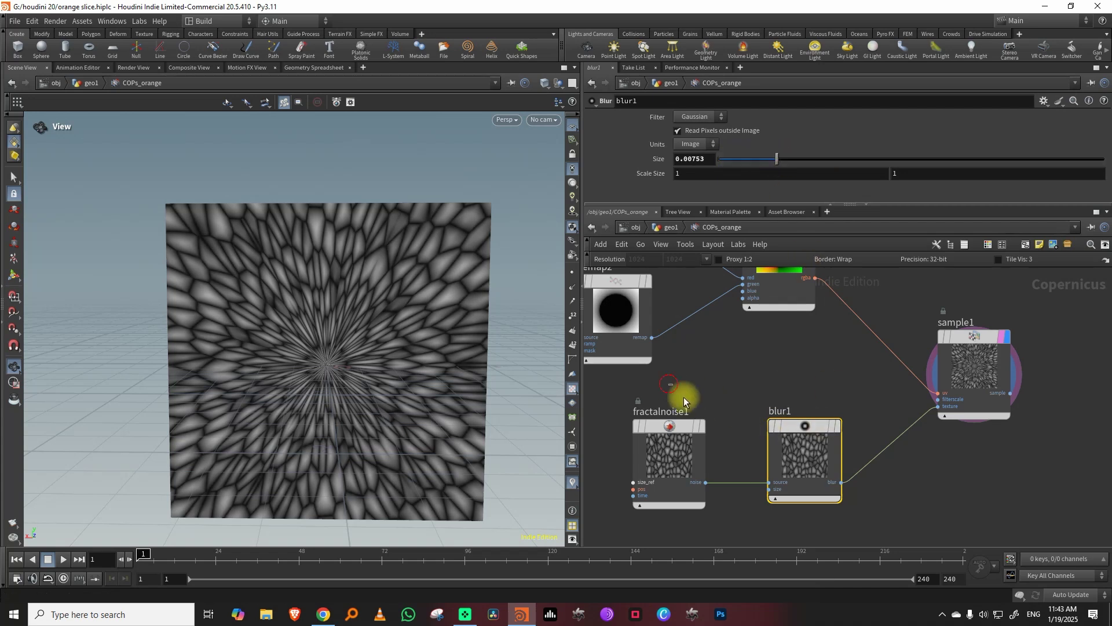
- Insert a Remap node between the Blur and the UV Sample, with Input Min 0.046 and Input Max 0.188
{"action": "key", "text": "Tab"}
{"action": "type", "text": "rem"}
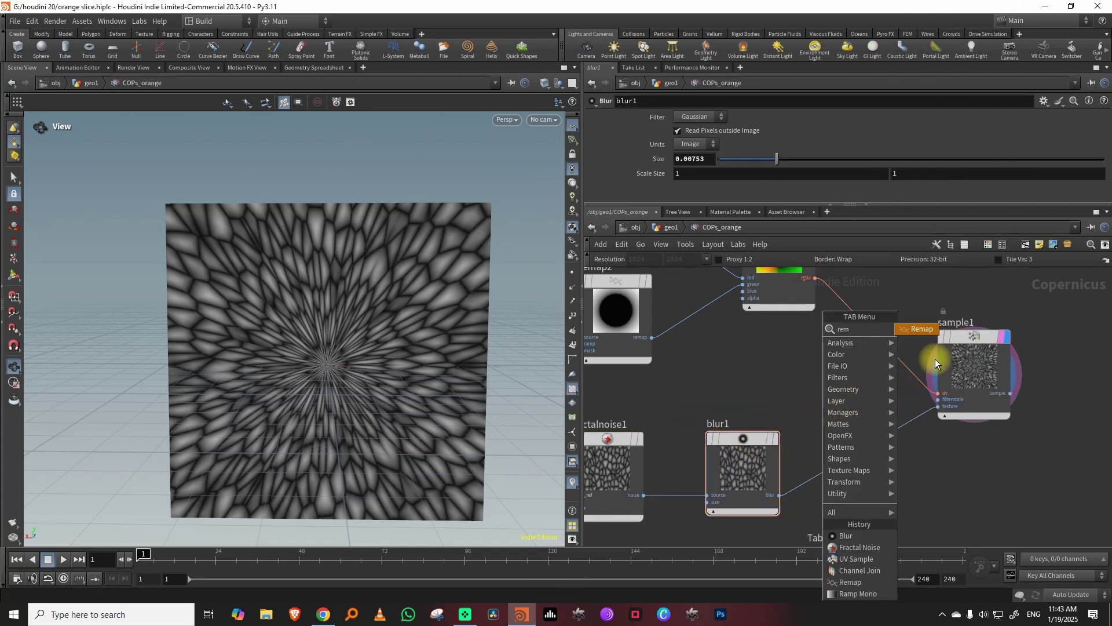
{"action": "key", "text": "Return"}
{"action": "left_click", "coordinate": [854, 425]}
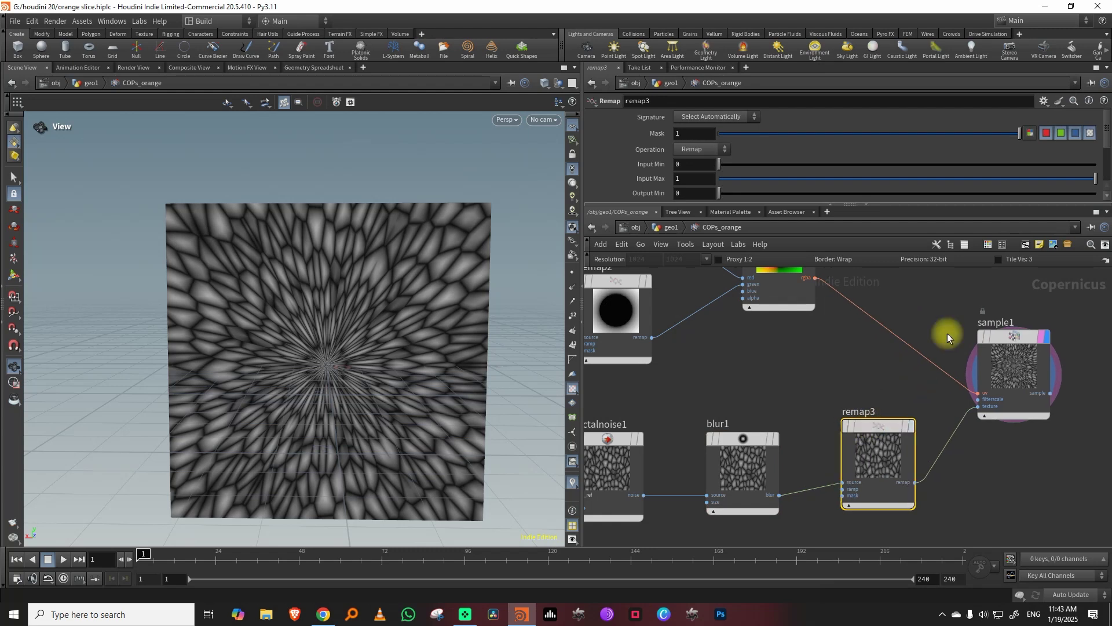
{"action": "left_click_drag", "start_coordinate": [934, 181], "coordinate": [883, 180]}
{"action": "left_click_drag", "start_coordinate": [742, 164], "coordinate": [768, 181]}
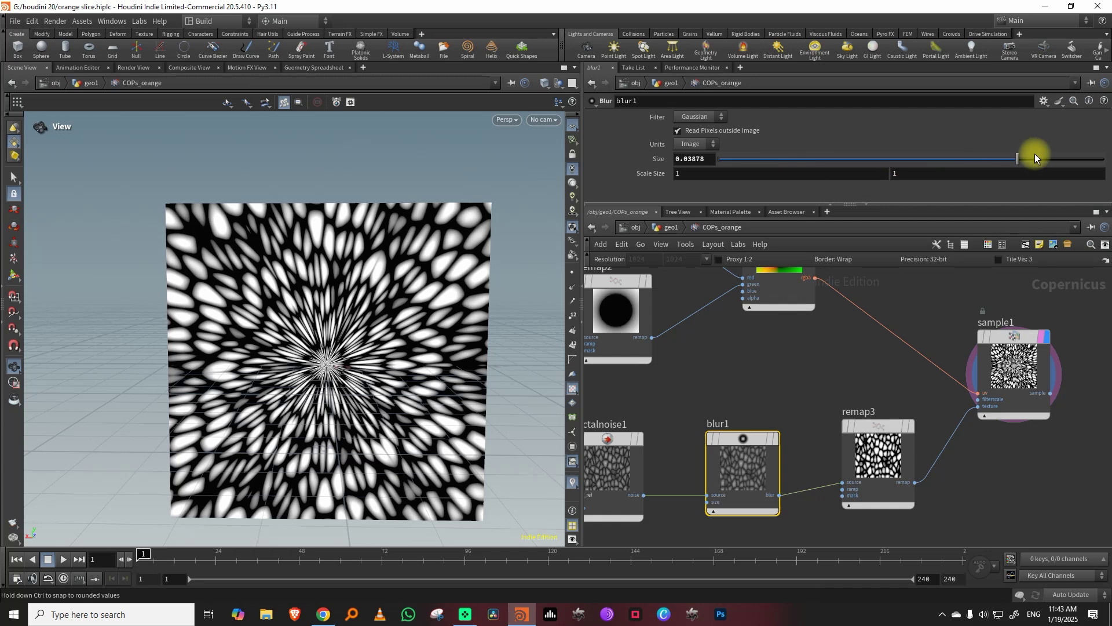
- Increase the Blur size to about 0.043 and select the Remap node that follows it
{"action": "mouse_move", "coordinate": [1034, 154]}
{"action": "left_mouse_down"}
{"action": "mouse_move", "coordinate": [1100, 149]}
{"action": "mouse_move", "coordinate": [975, 144]}
{"action": "mouse_move", "coordinate": [1050, 146]}
{"action": "left_mouse_up"}
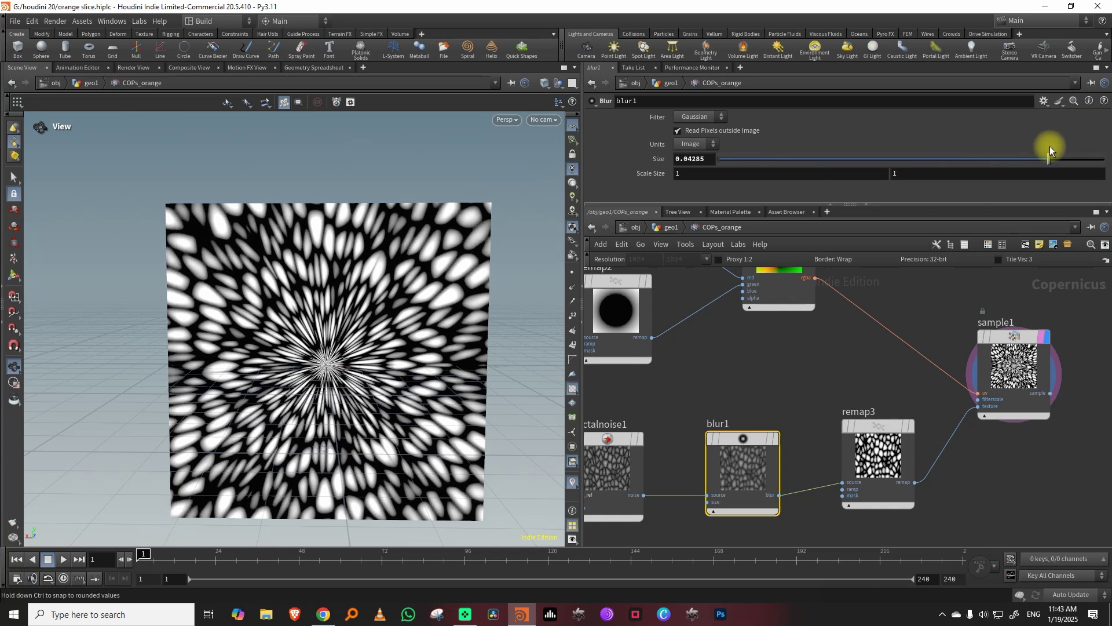
{"action": "left_click_drag", "start_coordinate": [813, 379], "coordinate": [889, 432]}
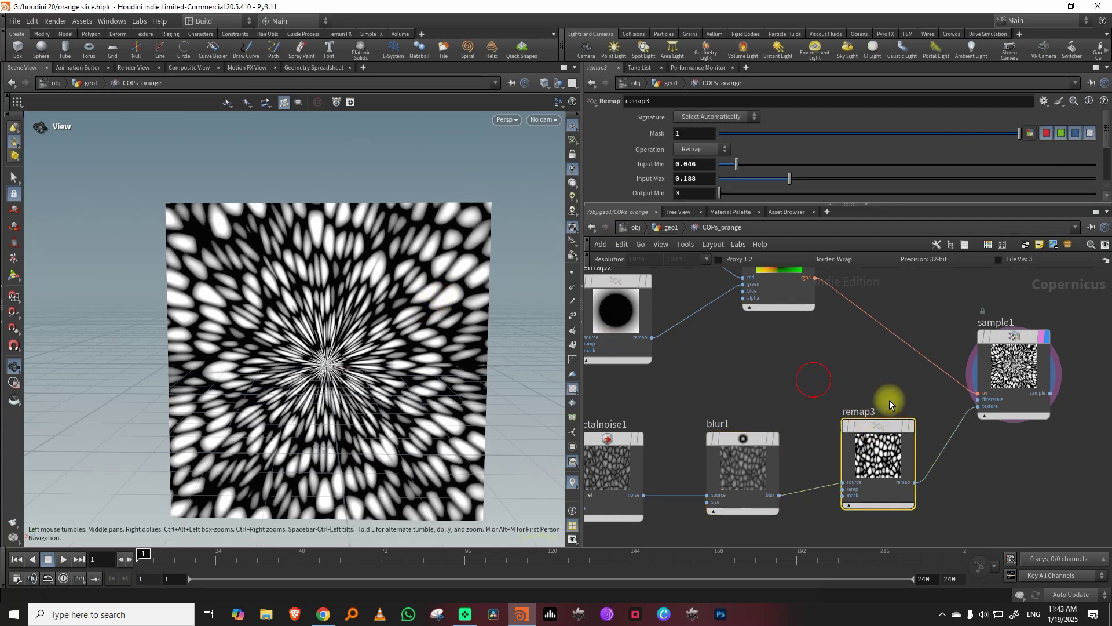
- Raise the Input Max of the Remap that follows the Blur to about 0.234
{"action": "left_click_drag", "start_coordinate": [772, 178], "coordinate": [807, 176]}
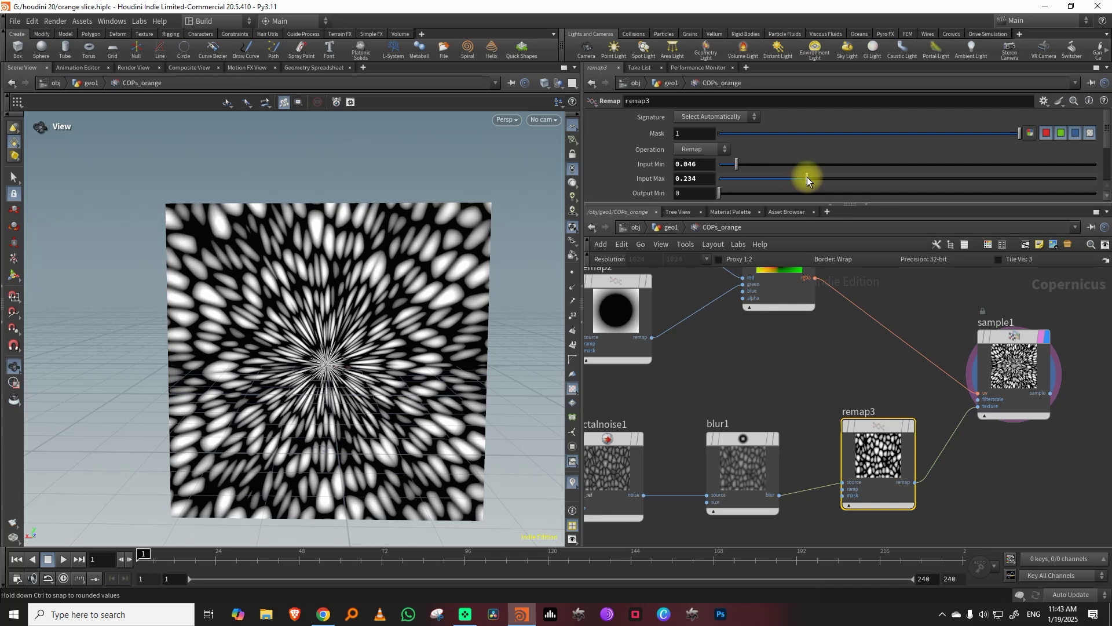
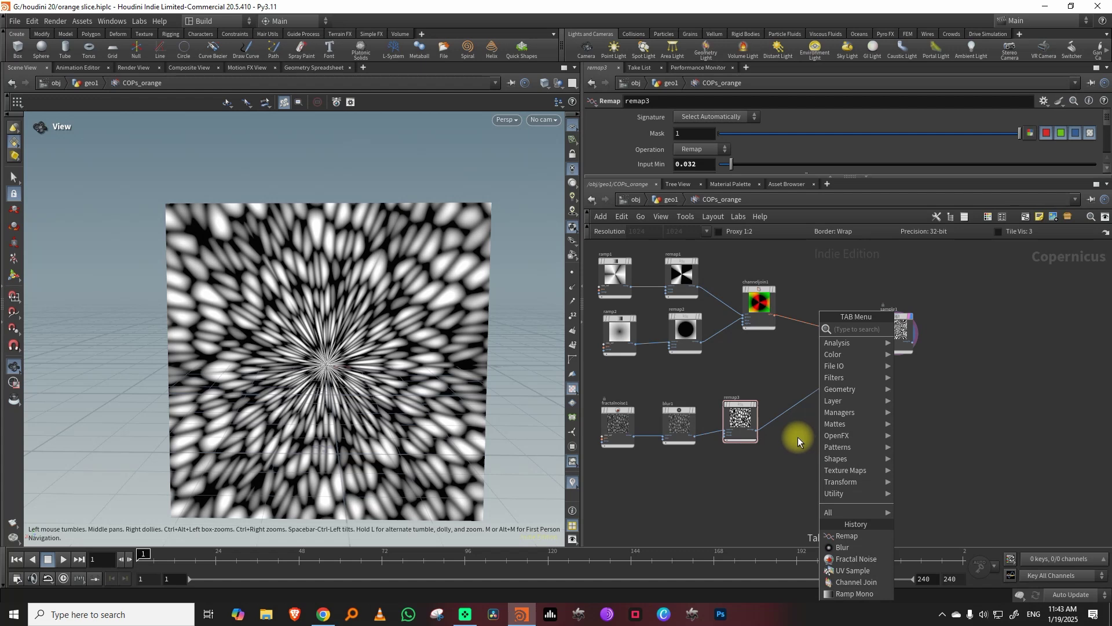
- Add an SDF Shape node below the Remap that follows the Blur and display it in the viewport
{"action": "type", "text": "sdfs"}
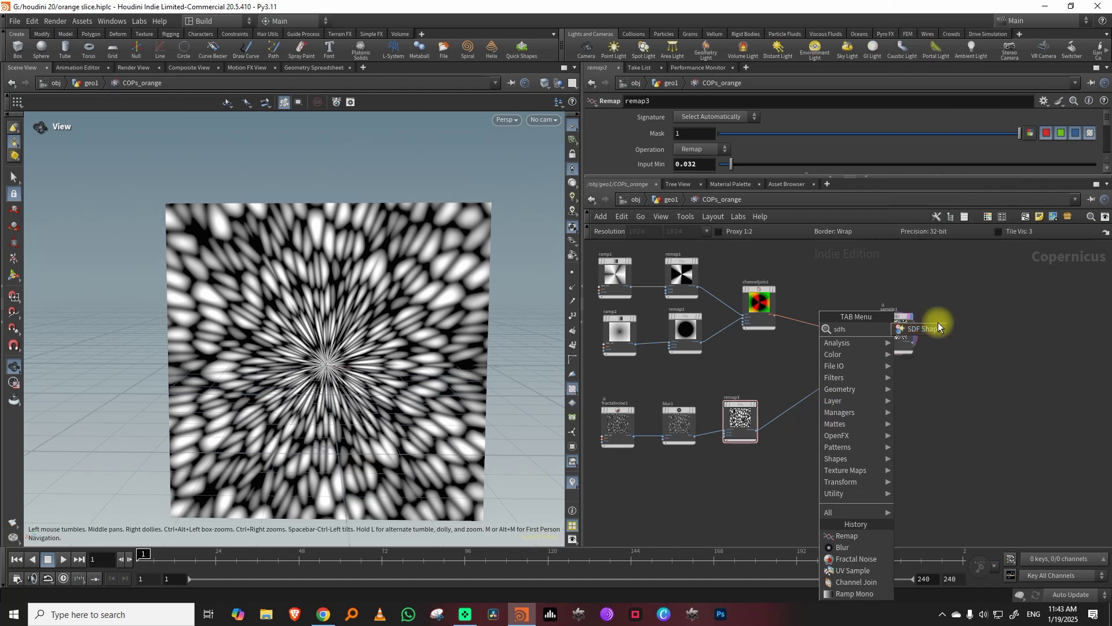
{"action": "left_click", "coordinate": [932, 330]}
{"action": "left_click", "coordinate": [825, 458]}
{"action": "scroll", "coordinate": [817, 463], "scroll_direction": "up", "scroll_amount": 3}
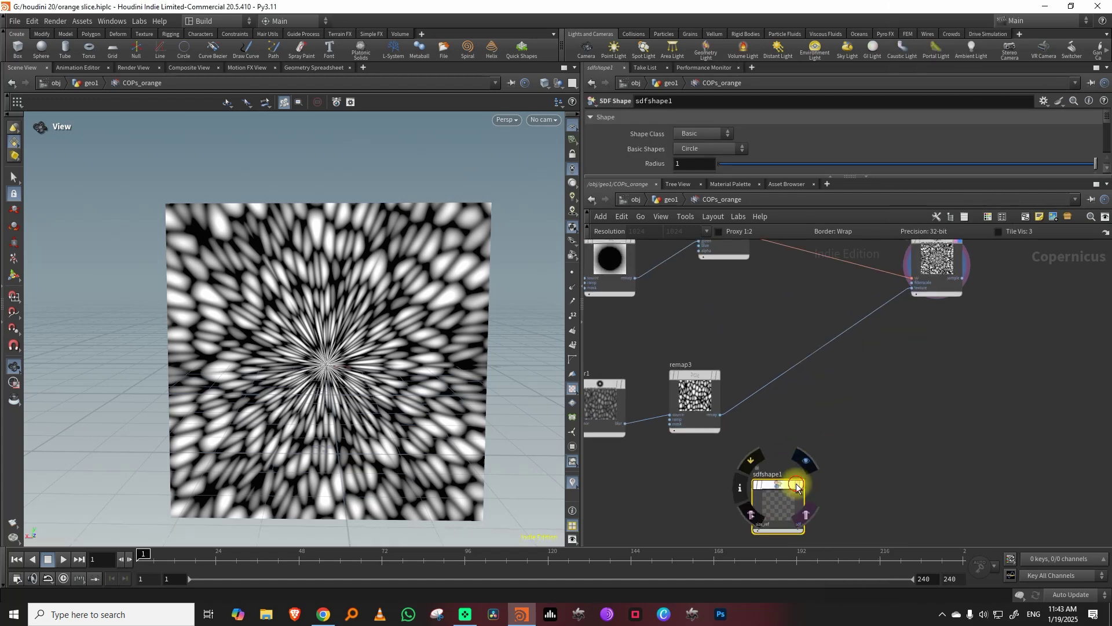
{"action": "left_click", "coordinate": [799, 489]}
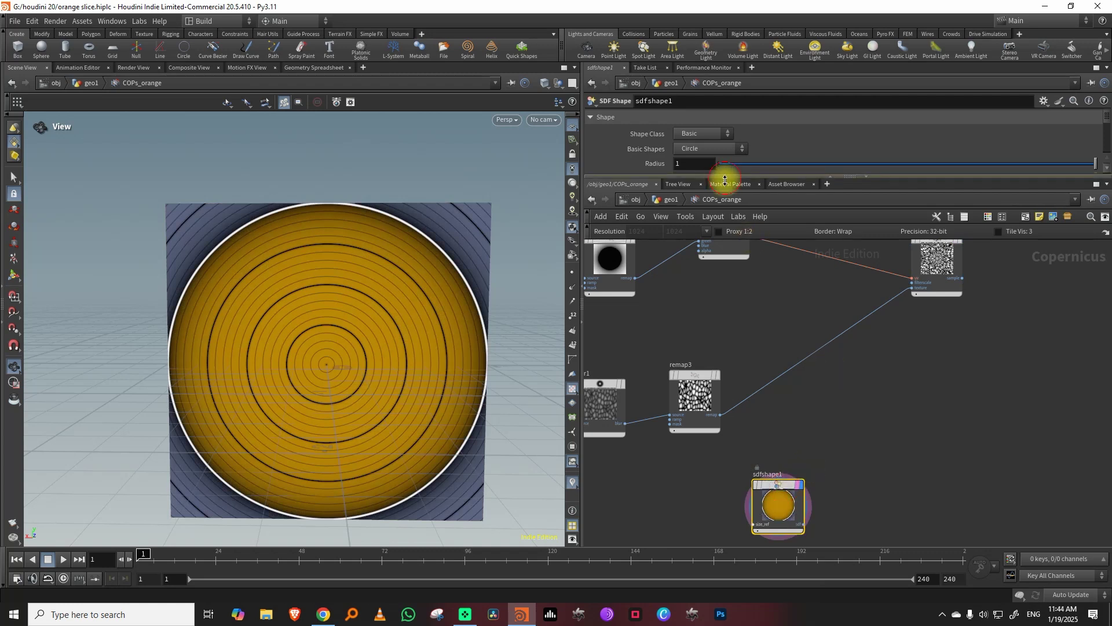
- Make the SDF Shape a basic Rectangle of size 1.7 by 1.2 with Round Corners at about 0.354
{"action": "left_click_drag", "start_coordinate": [725, 180], "coordinate": [718, 278]}
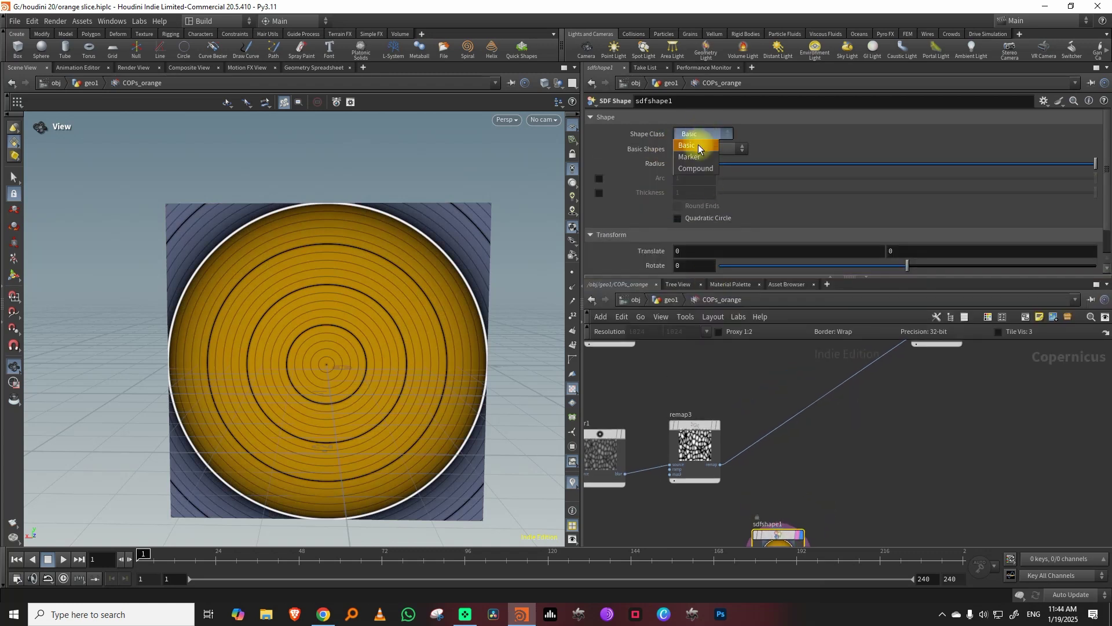
{"action": "left_click", "coordinate": [698, 145]}
{"action": "left_click", "coordinate": [708, 149]}
{"action": "left_click", "coordinate": [703, 194]}
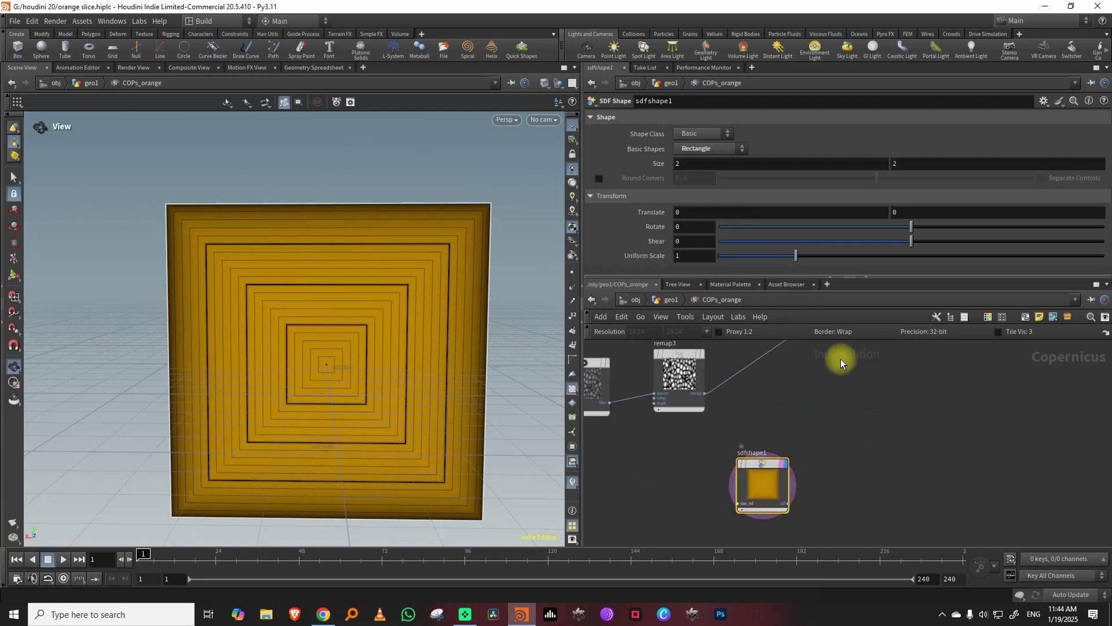
{"action": "mouse_move", "coordinate": [724, 163]}
{"action": "middle_mouse_down"}
{"action": "mouse_move", "coordinate": [701, 161]}
{"action": "mouse_move", "coordinate": [737, 168]}
{"action": "middle_mouse_up"}
{"action": "middle_click_drag", "start_coordinate": [906, 162], "coordinate": [863, 164]}
{"action": "middle_click_drag", "start_coordinate": [769, 163], "coordinate": [718, 164]}
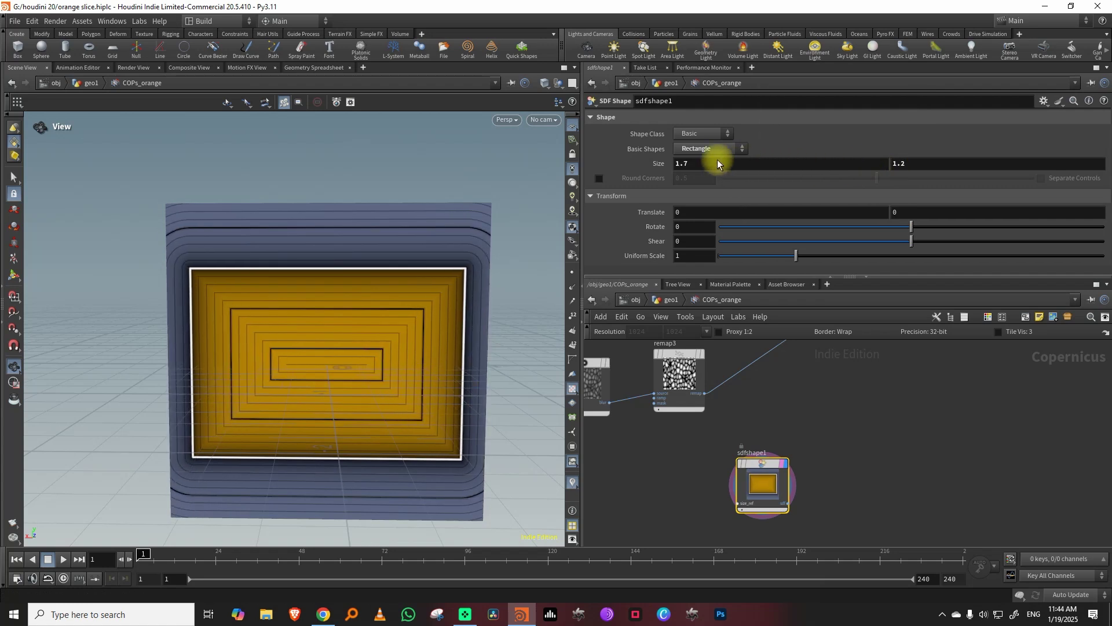
{"action": "left_click", "coordinate": [597, 179]}
{"action": "left_click_drag", "start_coordinate": [870, 179], "coordinate": [827, 180]}
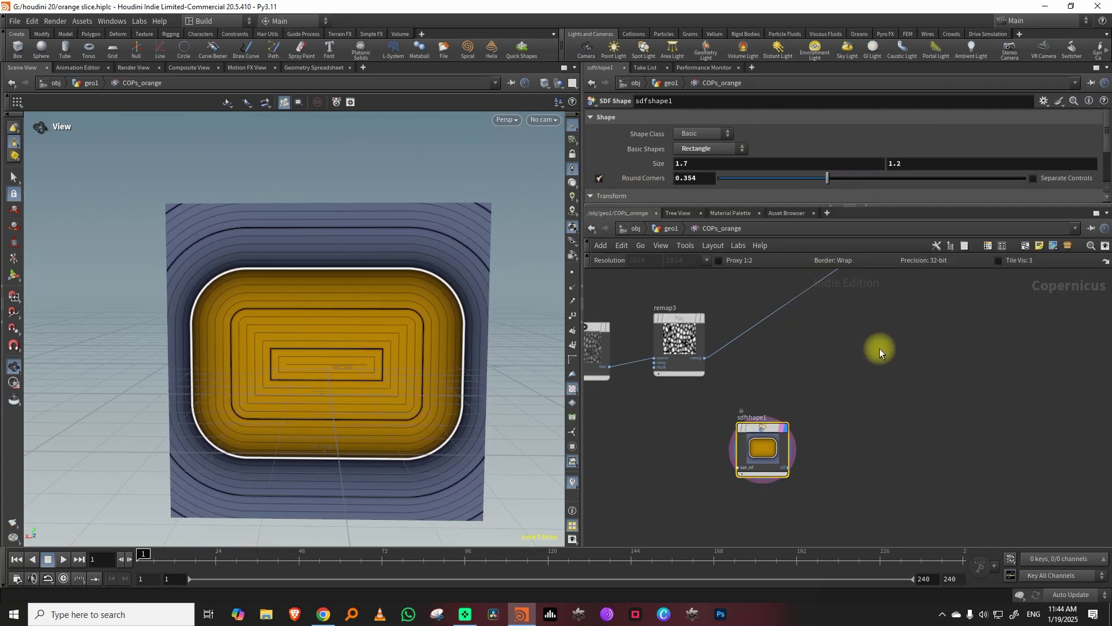
- Add a second UV Sample node and wire the Channel Join output into its uv input
{"action": "middle_click_drag", "start_coordinate": [888, 370], "coordinate": [865, 405]}
{"action": "scroll", "coordinate": [865, 405], "scroll_direction": "down", "scroll_amount": 3}
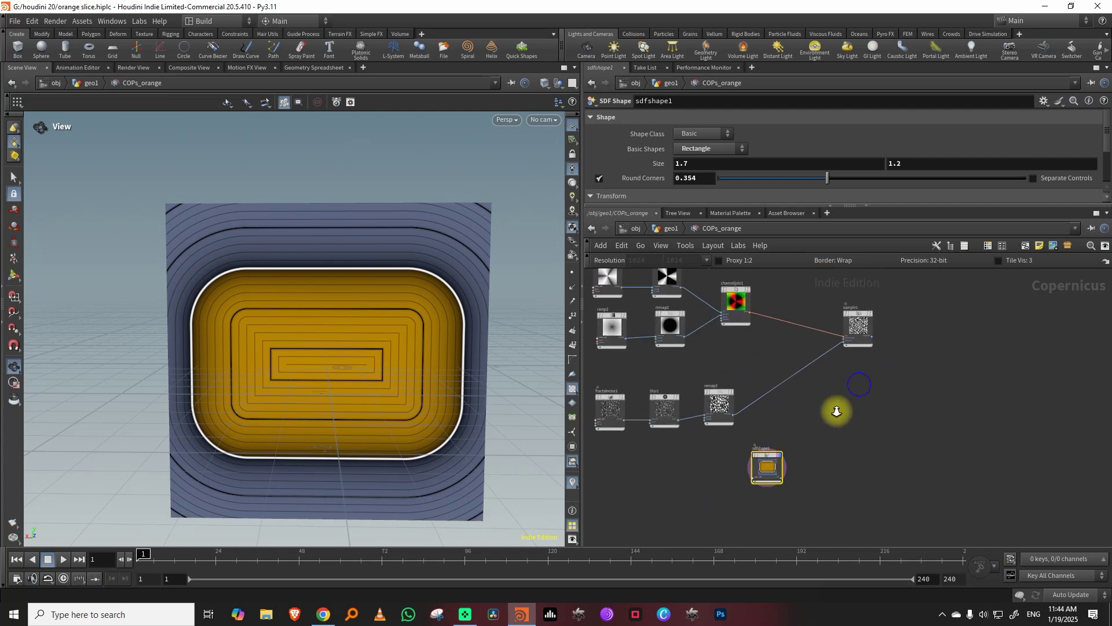
{"action": "key", "text": "Tab"}
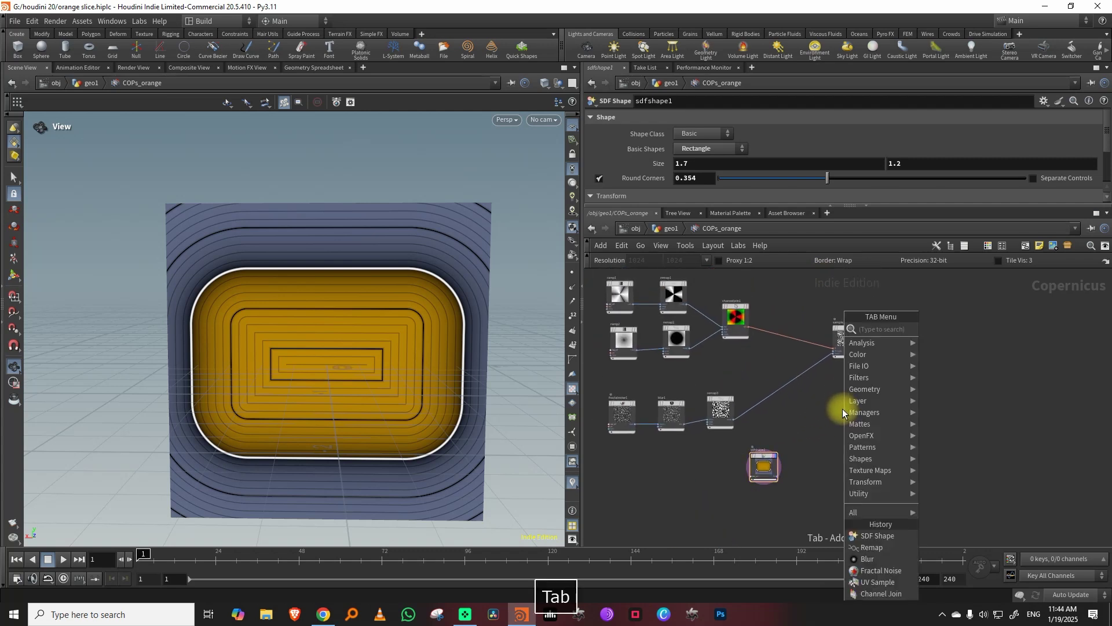
{"action": "type", "text": "uv"}
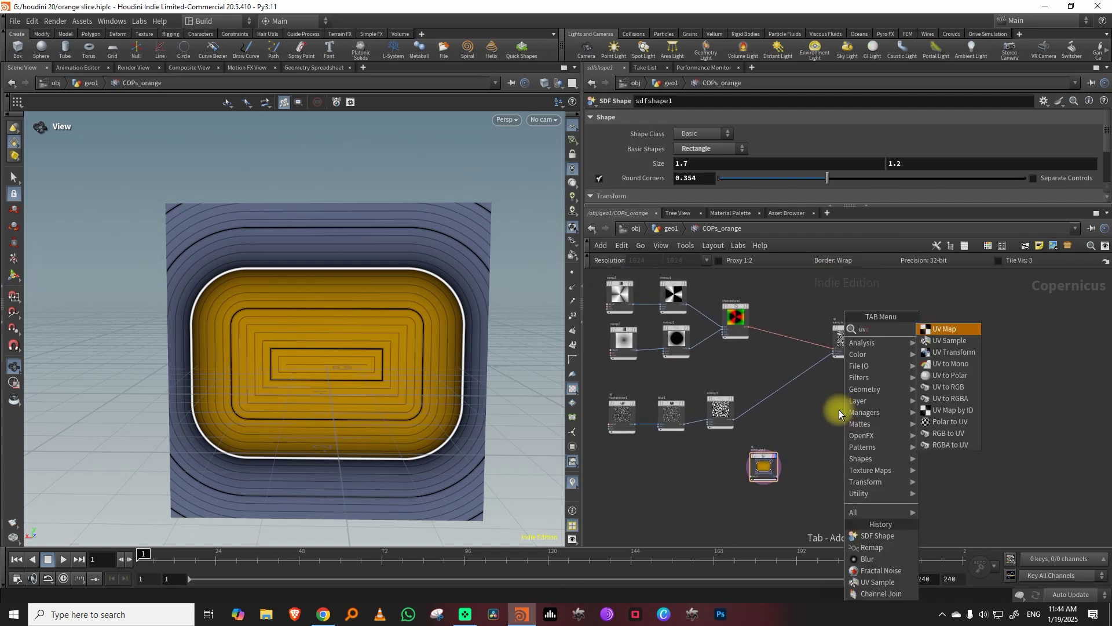
{"action": "left_click", "coordinate": [949, 340]}
{"action": "scroll", "coordinate": [768, 329], "scroll_direction": "up", "scroll_amount": 2}
{"action": "middle_click_drag", "start_coordinate": [879, 436], "coordinate": [868, 342]}
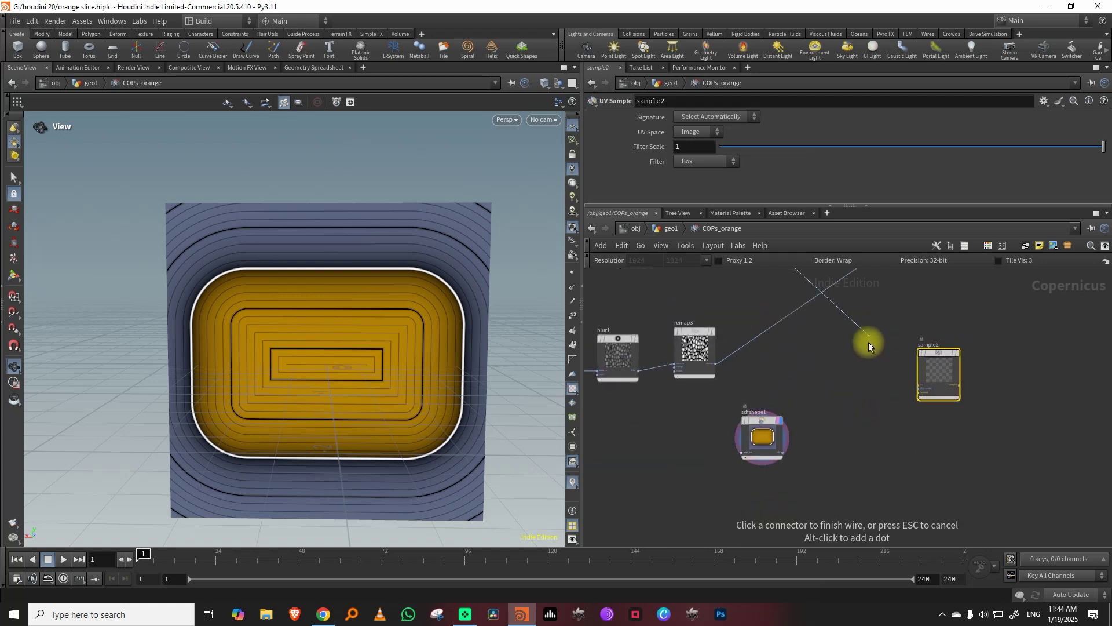
{"action": "left_click", "coordinate": [902, 381]}
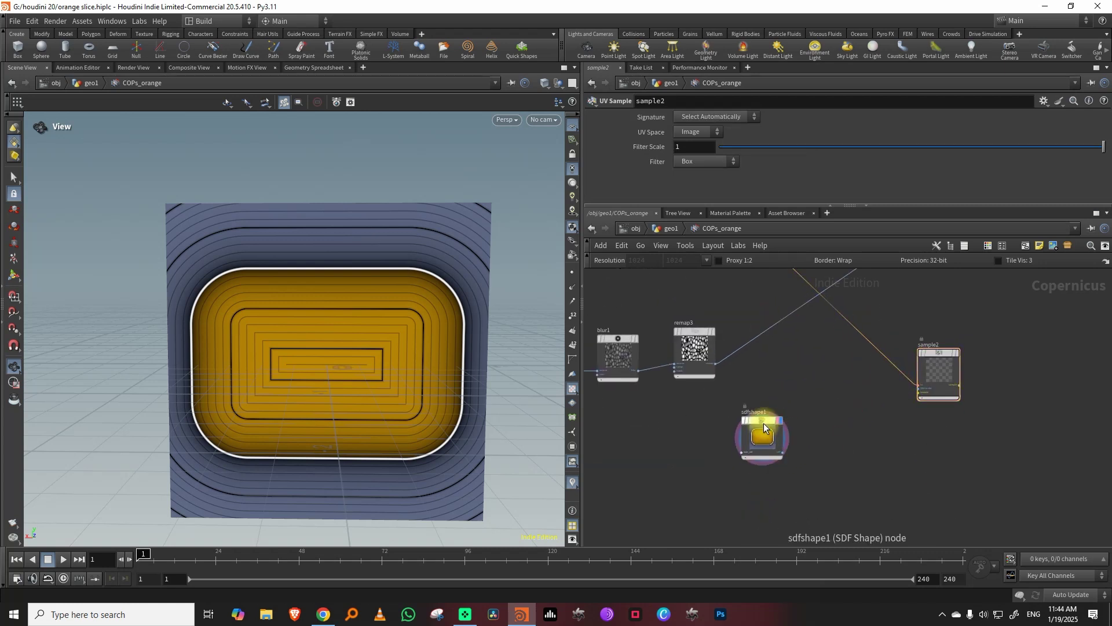
- Convert the SDF Shape with an SDF to Mono node, feed it into the second UV Sample's texture input, and display that sample
{"action": "scroll", "coordinate": [814, 423], "scroll_direction": "up", "scroll_amount": 2}
{"action": "key", "text": "Tab"}
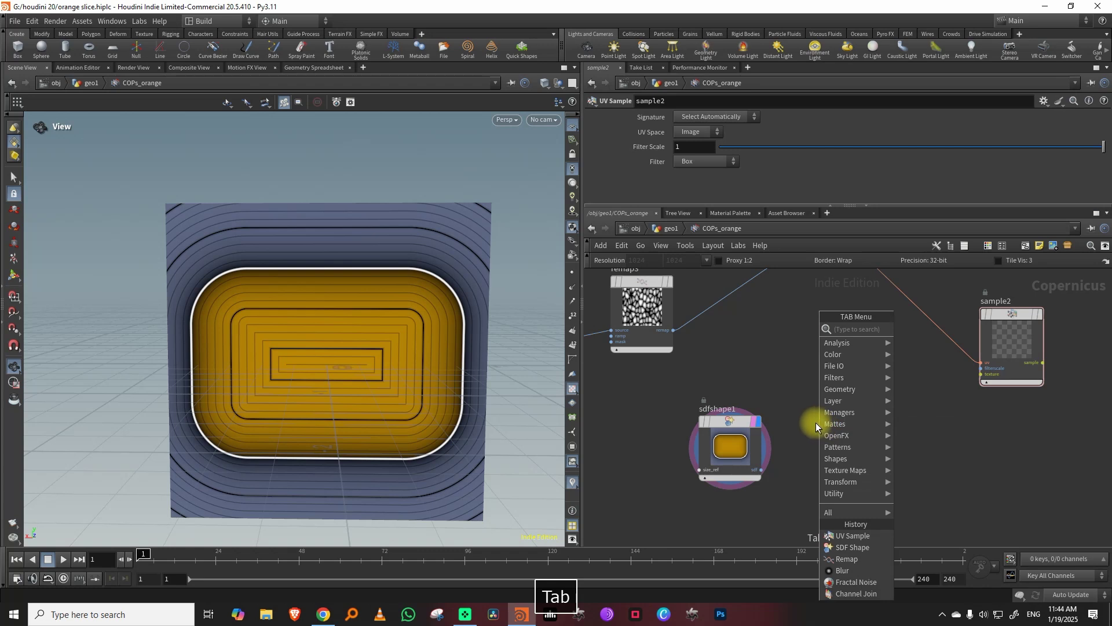
{"action": "left_click", "coordinate": [925, 353]}
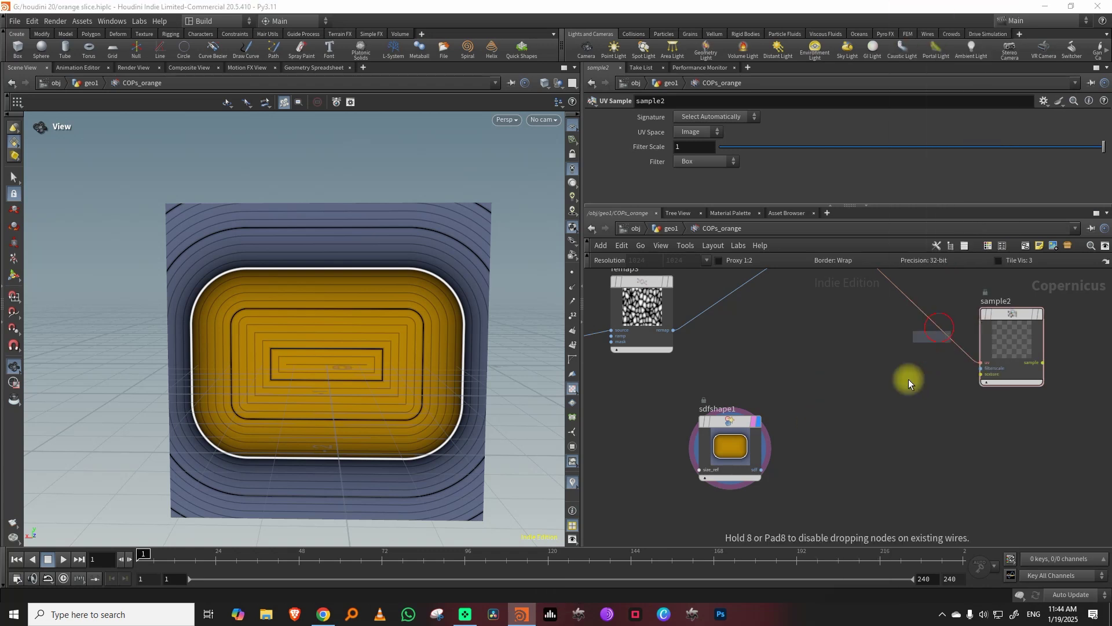
{"action": "left_click", "coordinate": [869, 440]}
{"action": "left_click", "coordinate": [761, 469]}
{"action": "left_click", "coordinate": [840, 463]}
{"action": "left_click", "coordinate": [897, 465]}
{"action": "left_click", "coordinate": [981, 374]}
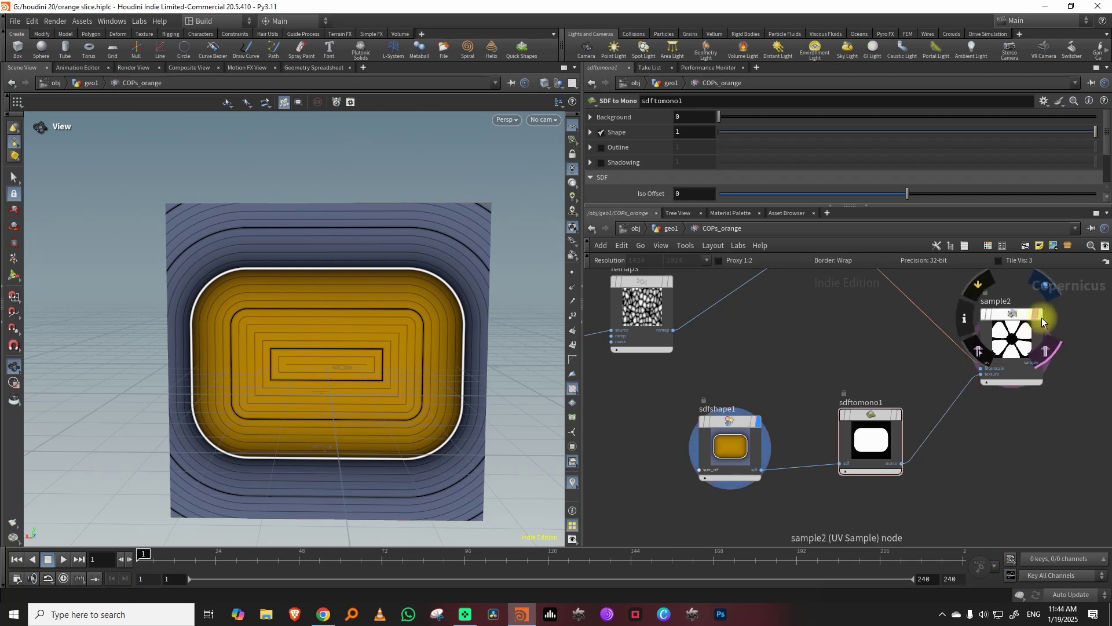
{"action": "left_click", "coordinate": [1042, 317]}
{"action": "left_click_drag", "start_coordinate": [348, 322], "coordinate": [380, 343]}
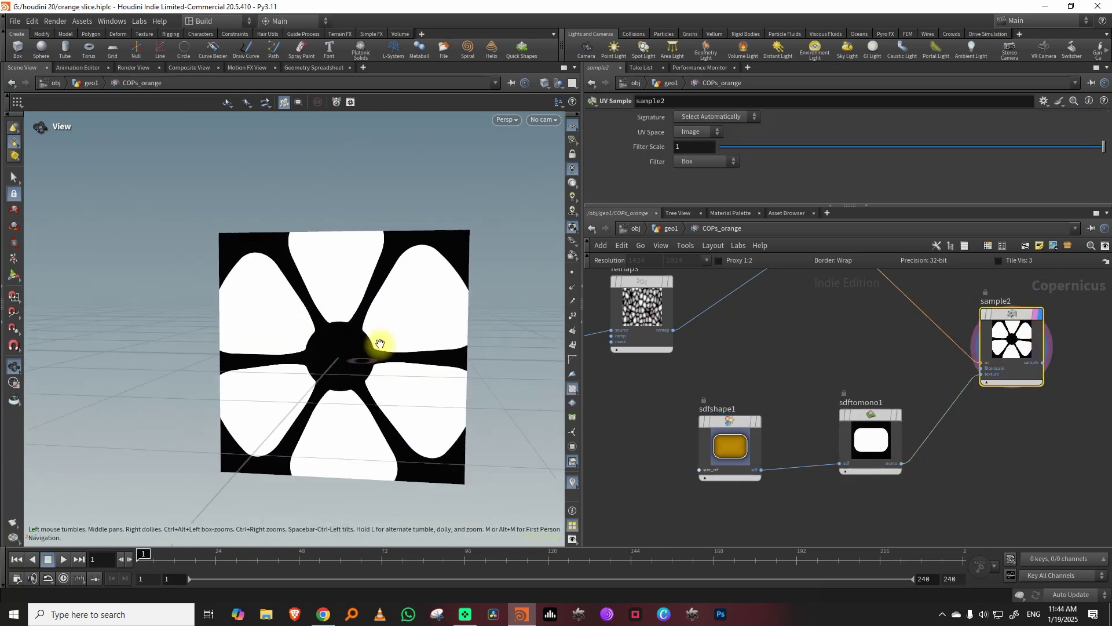
- Set the SDF Shape's size to about 1.89 by 1 and vertical translation to -0.3, then fine-tune its corner rounding
{"action": "left_click", "coordinate": [718, 446]}
{"action": "left_click_drag", "start_coordinate": [768, 204], "coordinate": [766, 296]}
{"action": "middle_click_drag", "start_coordinate": [720, 162], "coordinate": [712, 164]}
{"action": "middle_click_drag", "start_coordinate": [944, 162], "coordinate": [893, 227]}
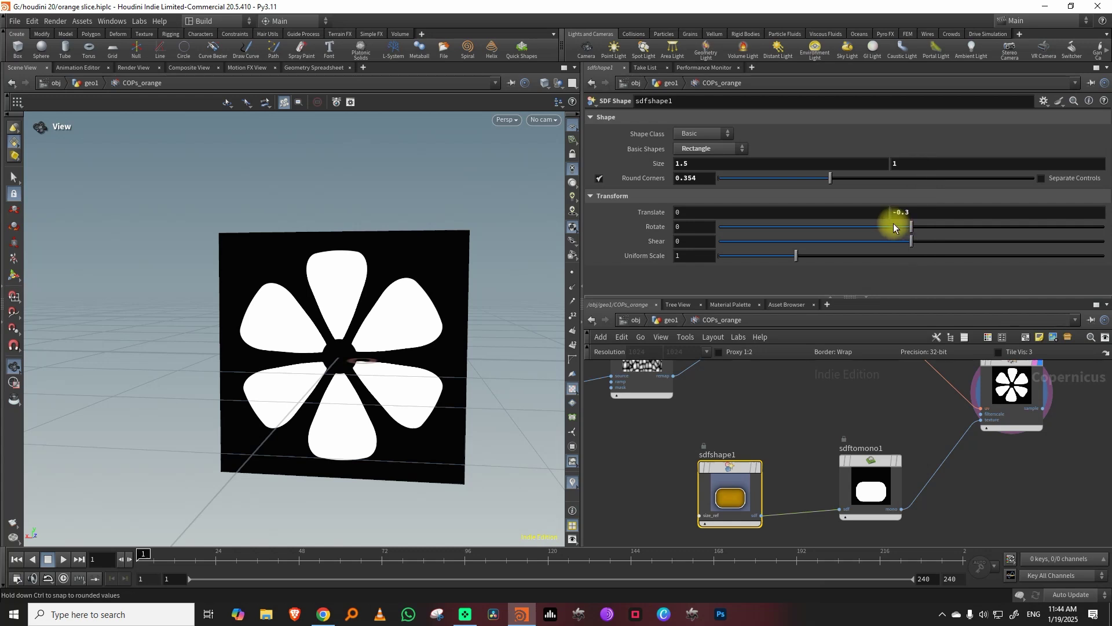
{"action": "middle_click_drag", "start_coordinate": [766, 165], "coordinate": [973, 168]}
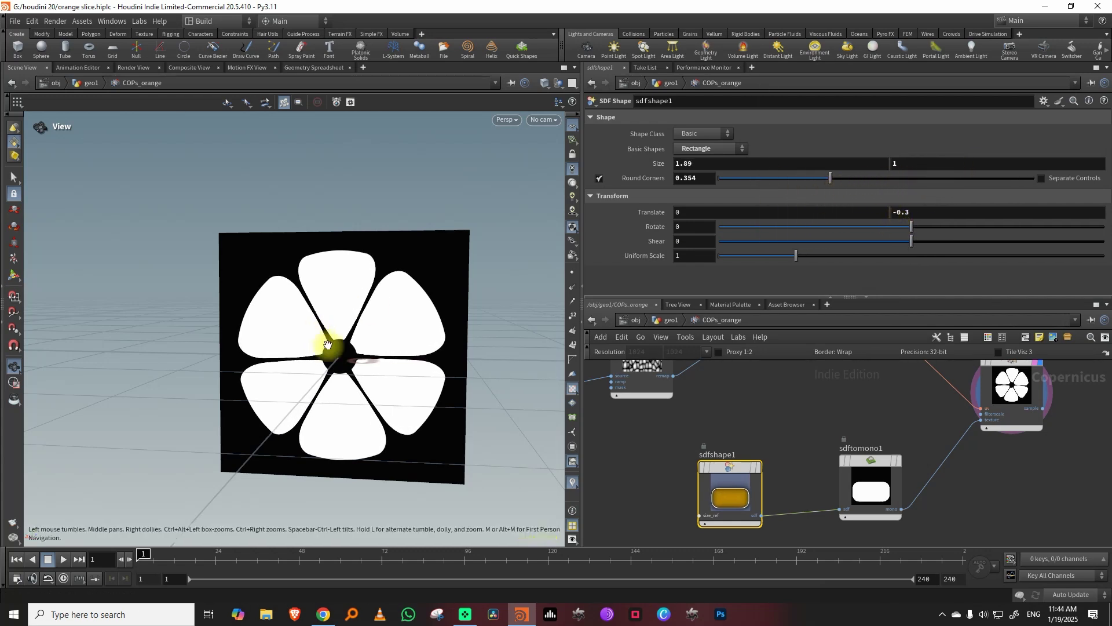
{"action": "left_click_drag", "start_coordinate": [330, 340], "coordinate": [358, 319]}
{"action": "mouse_move", "coordinate": [826, 174]}
{"action": "left_mouse_down"}
{"action": "mouse_move", "coordinate": [876, 177]}
{"action": "mouse_move", "coordinate": [835, 185]}
{"action": "left_mouse_up"}
{"action": "left_click_drag", "start_coordinate": [798, 256], "coordinate": [798, 256]}
- Set the Number of Cycles on the radial ramp (ramp1) to 4
{"action": "scroll", "coordinate": [774, 407], "scroll_direction": "down", "scroll_amount": 3}
{"action": "middle_click_drag", "start_coordinate": [774, 407], "coordinate": [775, 522]}
{"action": "scroll", "coordinate": [715, 410], "scroll_direction": "up", "scroll_amount": 3}
{"action": "left_click", "coordinate": [681, 447]}
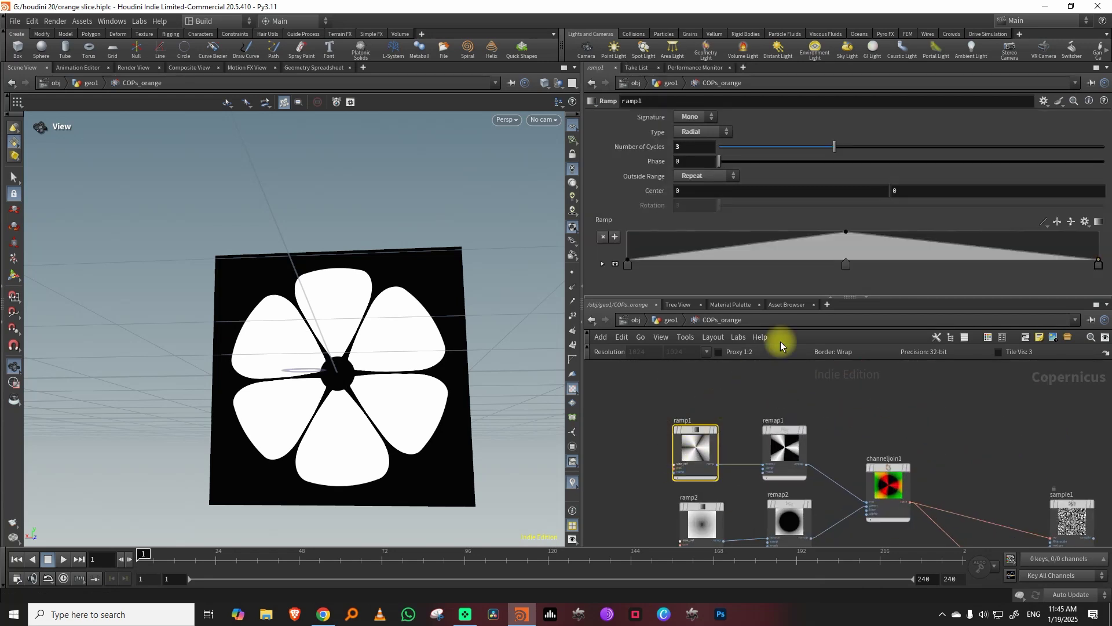
{"action": "left_click", "coordinate": [698, 147]}
{"action": "type", "text": "4"}
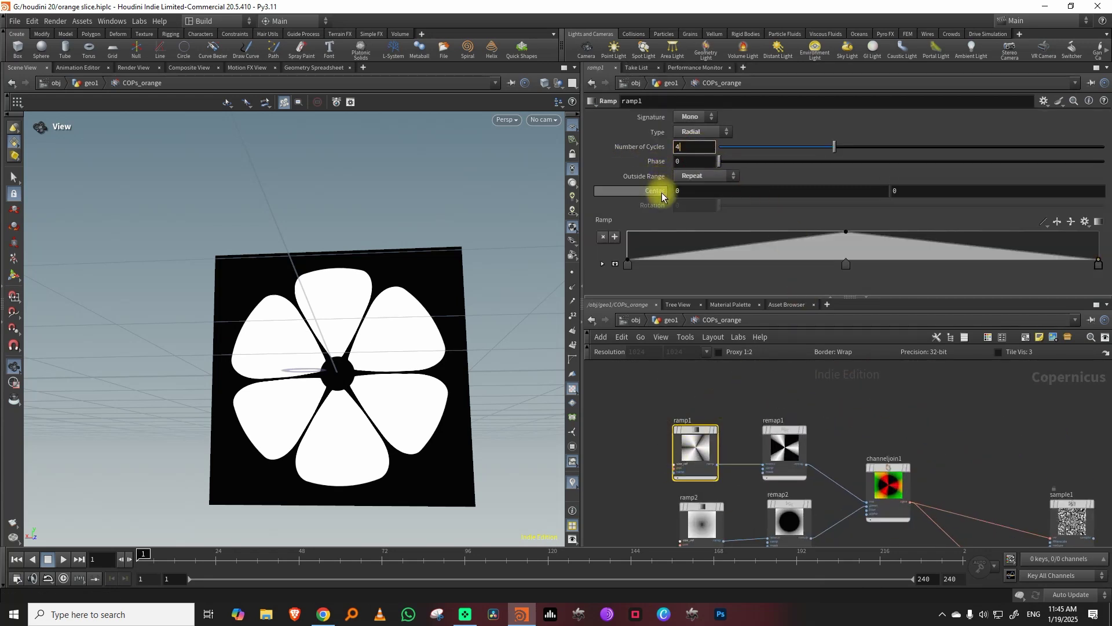
{"action": "left_click_drag", "start_coordinate": [847, 147], "coordinate": [872, 148]}
{"action": "left_click", "coordinate": [695, 147]}
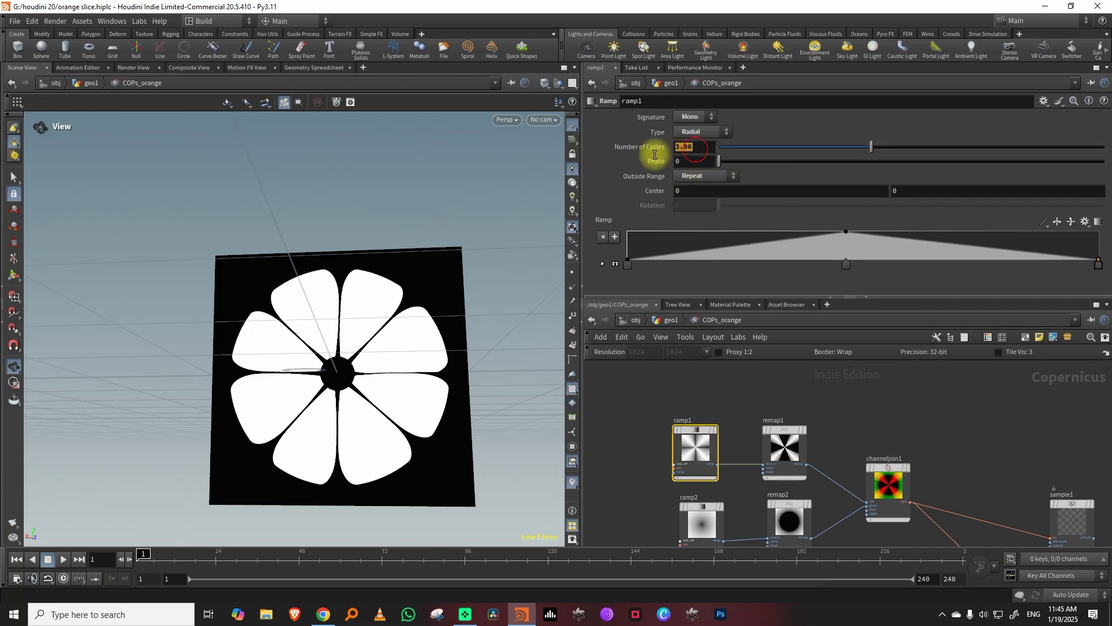
{"action": "type", "text": "4"}
{"action": "key", "text": "Return"}
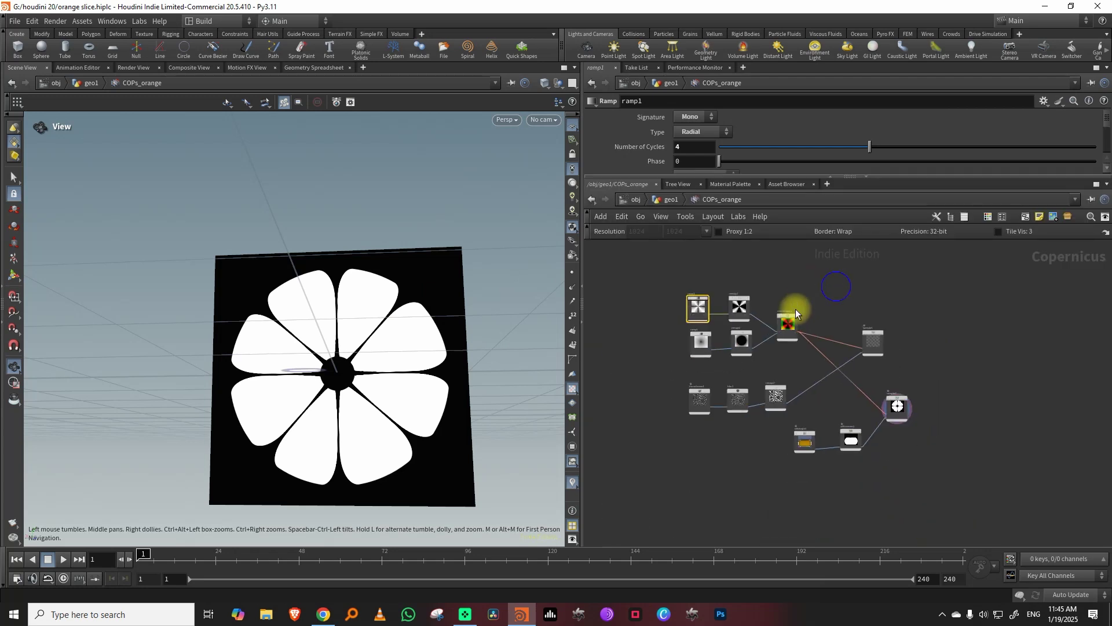
- Switch the network wiring style to Rounded, save the scene, and move the second UV Sample node slightly farther along
{"action": "middle_click_drag", "start_coordinate": [944, 371], "coordinate": [865, 346]}
{"action": "scroll", "coordinate": [826, 349], "scroll_direction": "up", "scroll_amount": 3}
{"action": "key", "text": "shift+s"}
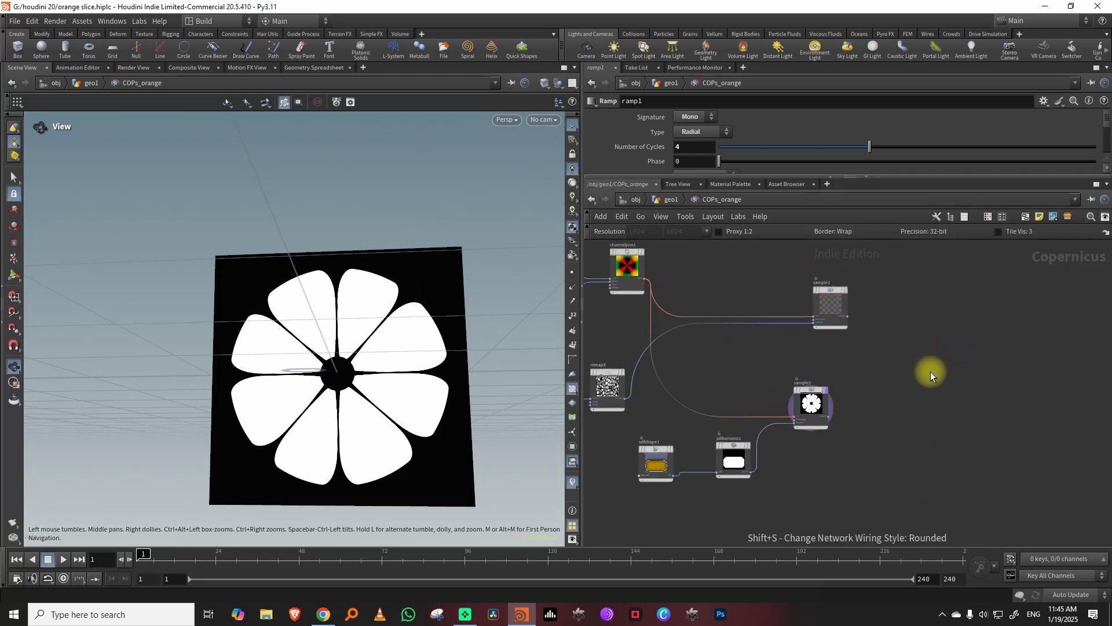
{"action": "key", "text": "ctrl+s"}
{"action": "scroll", "coordinate": [869, 377], "scroll_direction": "up", "scroll_amount": 2}
{"action": "mouse_move", "coordinate": [786, 403]}
{"action": "left_click_drag", "start_coordinate": [785, 404], "coordinate": [825, 406]}
{"action": "middle_click_drag", "start_coordinate": [885, 336], "coordinate": [849, 392]}
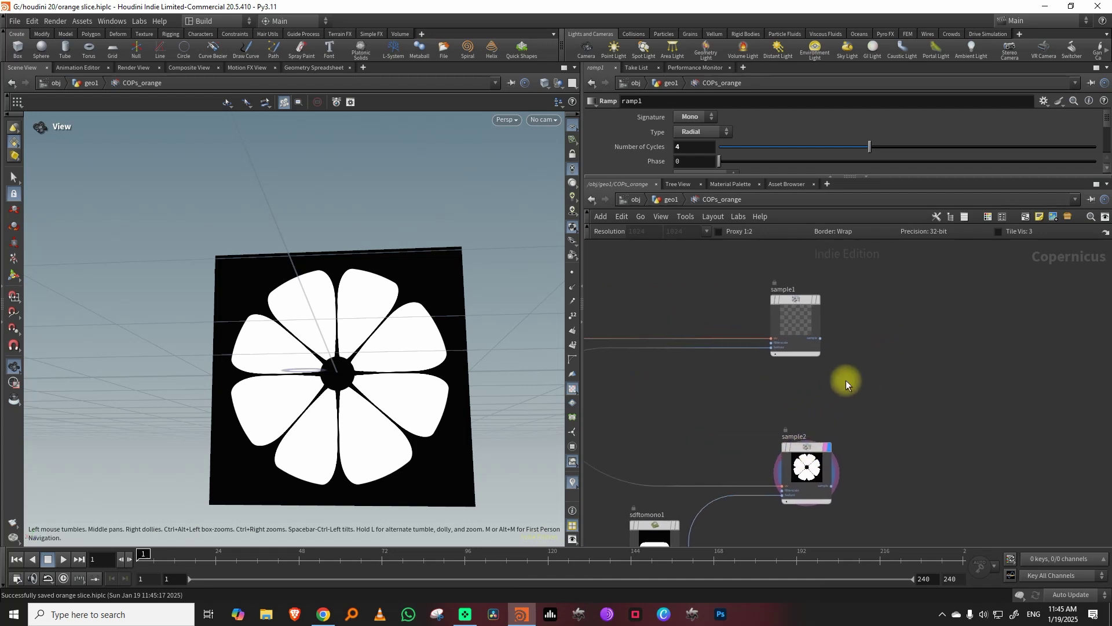
- Try combining both UV Sample outputs in a Multiply node and display the masked pulp
{"action": "key", "text": "Tab"}
{"action": "mouse_move", "coordinate": [954, 373]}
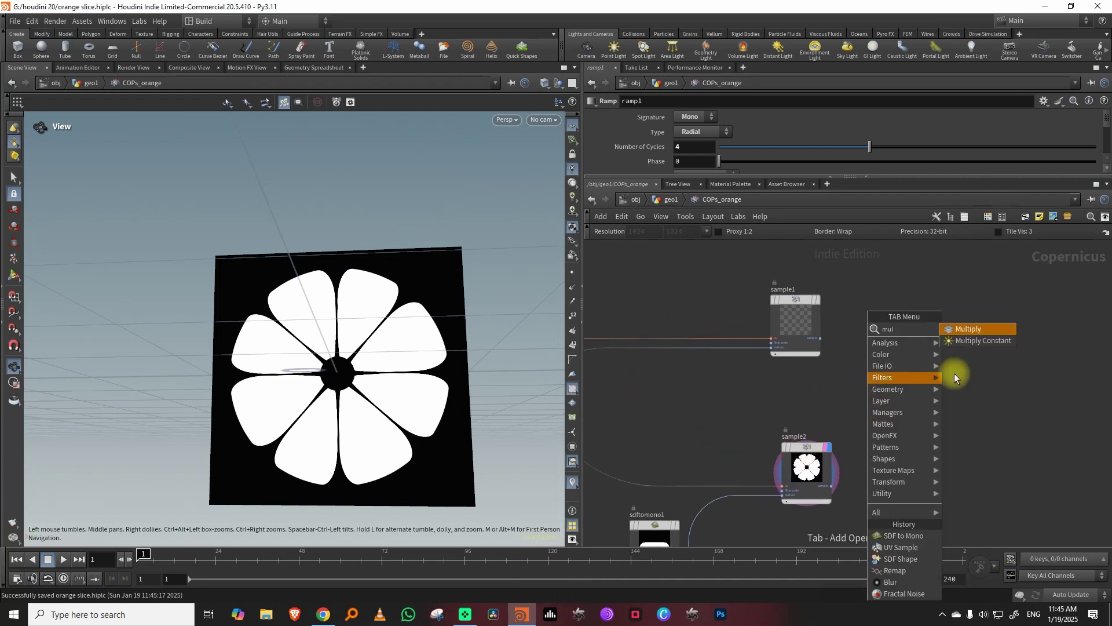
{"action": "left_click", "coordinate": [968, 325]}
{"action": "left_click_drag", "start_coordinate": [817, 338], "coordinate": [908, 393]}
{"action": "left_click_drag", "start_coordinate": [828, 484], "coordinate": [907, 398]}
{"action": "left_click", "coordinate": [946, 356]}
{"action": "left_click_drag", "start_coordinate": [367, 355], "coordinate": [333, 360]}
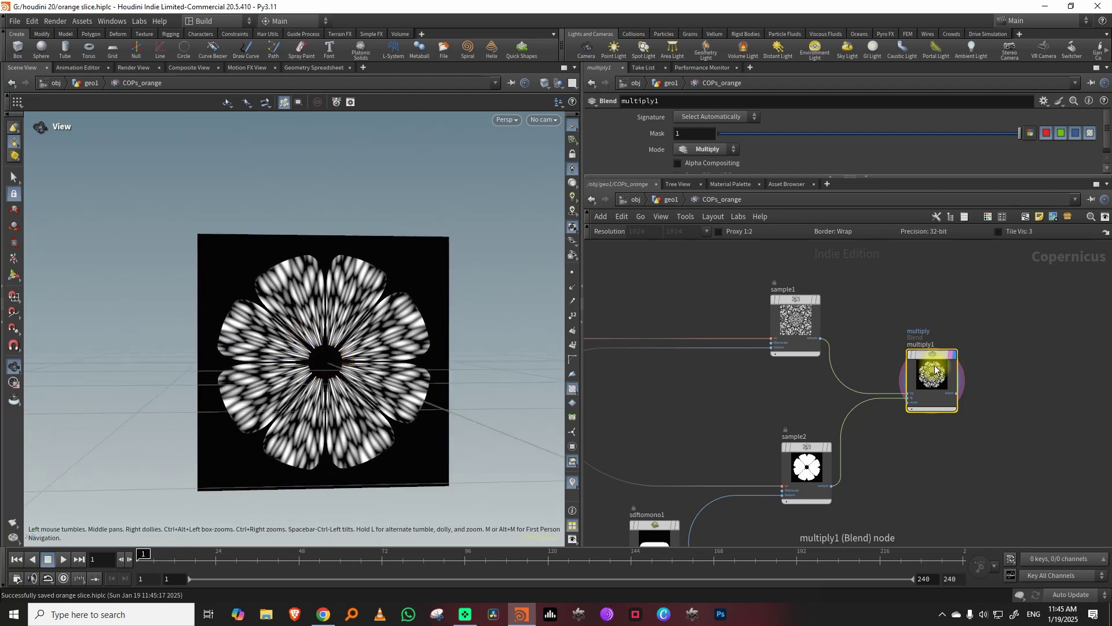
{"action": "left_click_drag", "start_coordinate": [926, 368], "coordinate": [974, 367]}
{"action": "middle_click_drag", "start_coordinate": [895, 356], "coordinate": [929, 355]}
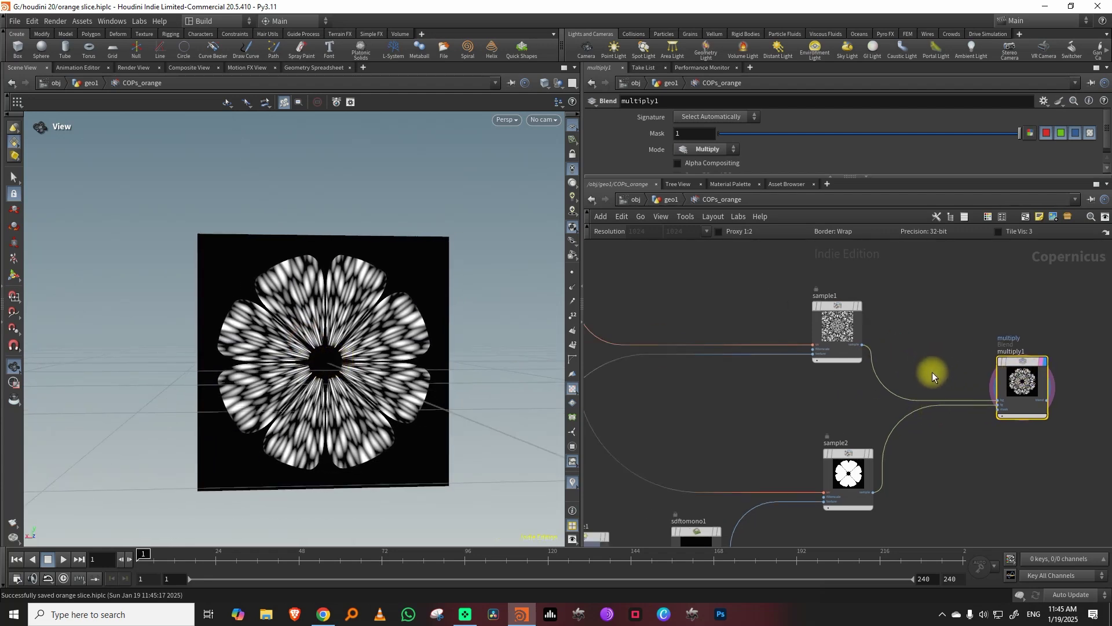
- Cut the wires into the Multiply node and delete the node
{"action": "key", "text": "y"}
{"action": "mouse_move", "coordinate": [934, 423]}
{"action": "left_mouse_down"}
{"action": "mouse_move", "coordinate": [973, 383]}
{"action": "mouse_move", "coordinate": [1055, 380]}
{"action": "left_mouse_up"}
{"action": "left_click_drag", "start_coordinate": [1001, 337], "coordinate": [1083, 402]}
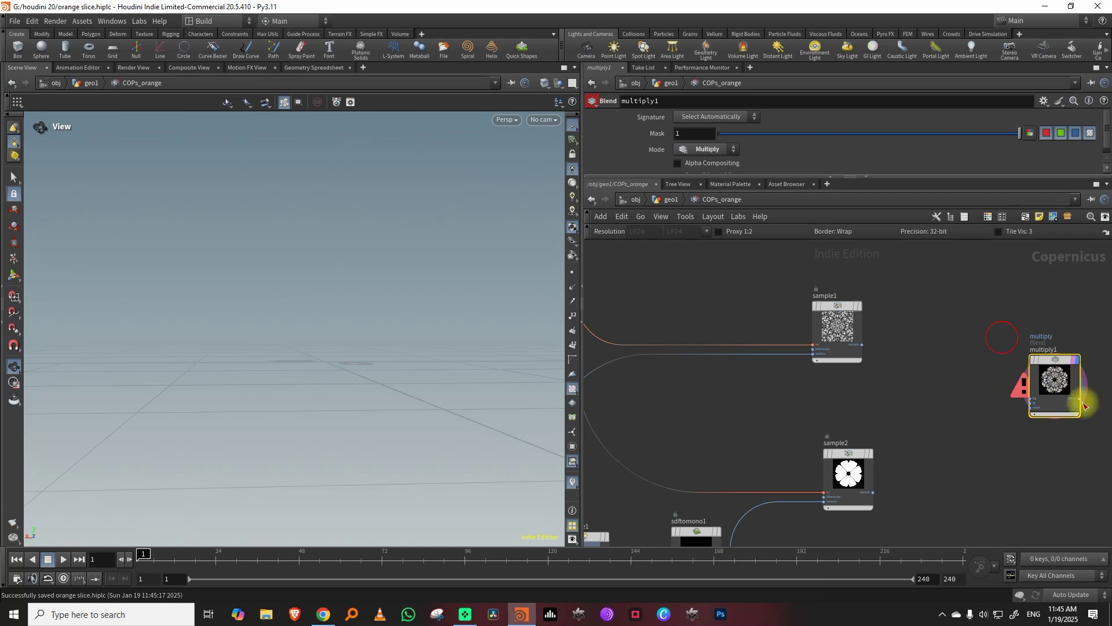
{"action": "key", "text": "Delete"}
- Display the first UV Sample and place a Mono to RGB node beside it
{"action": "middle_click_drag", "start_coordinate": [916, 342], "coordinate": [878, 361]}
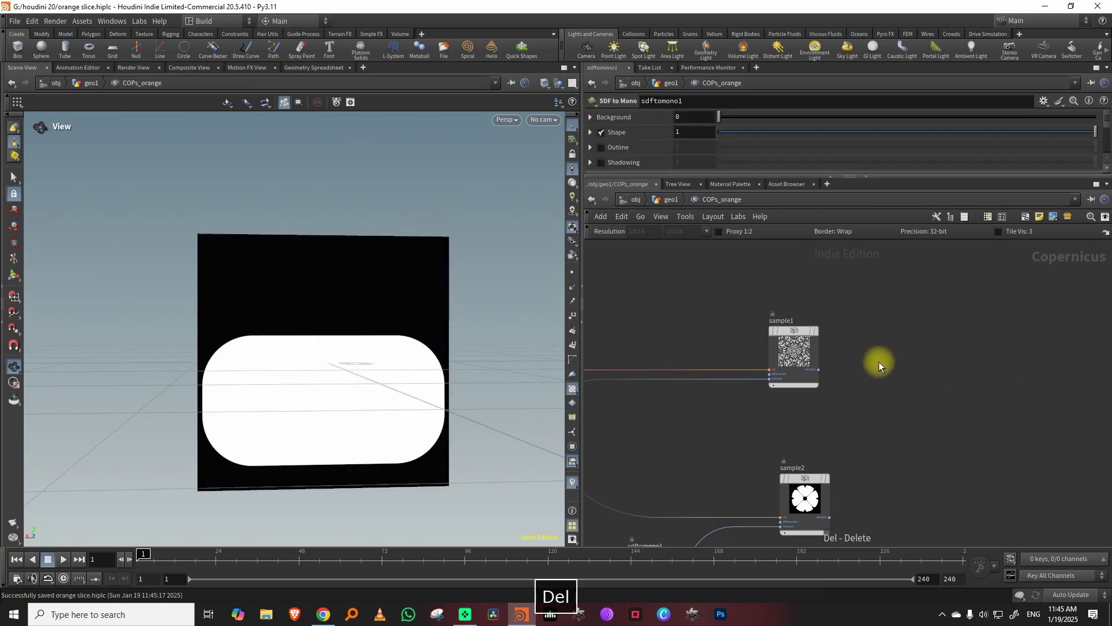
{"action": "left_click", "coordinate": [808, 334]}
{"action": "key", "text": "Tab"}
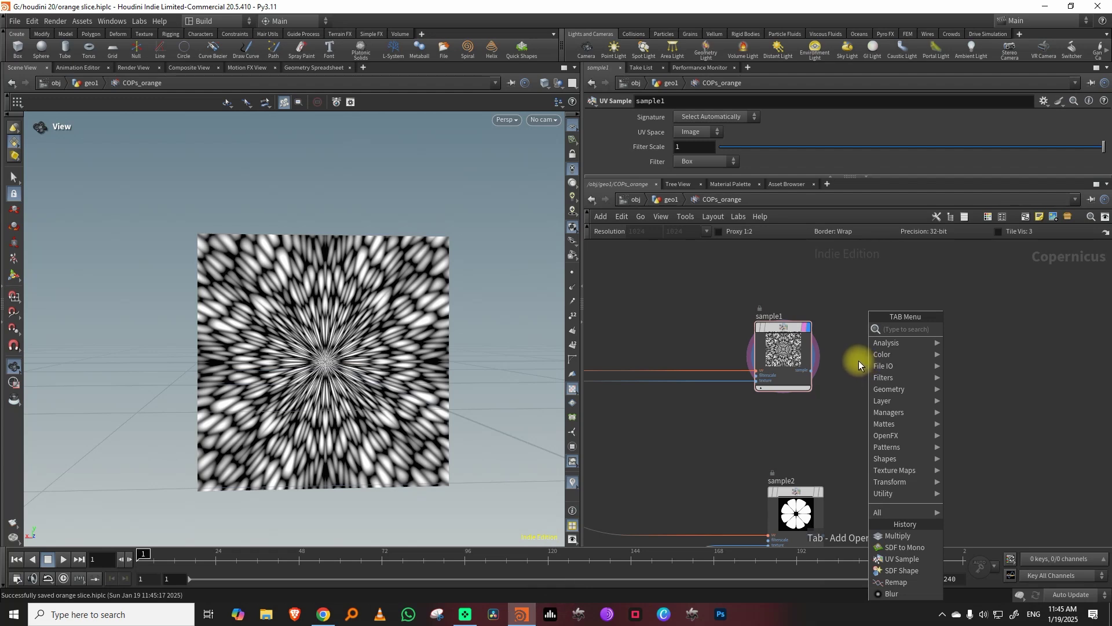
{"action": "left_click", "coordinate": [1002, 342]}
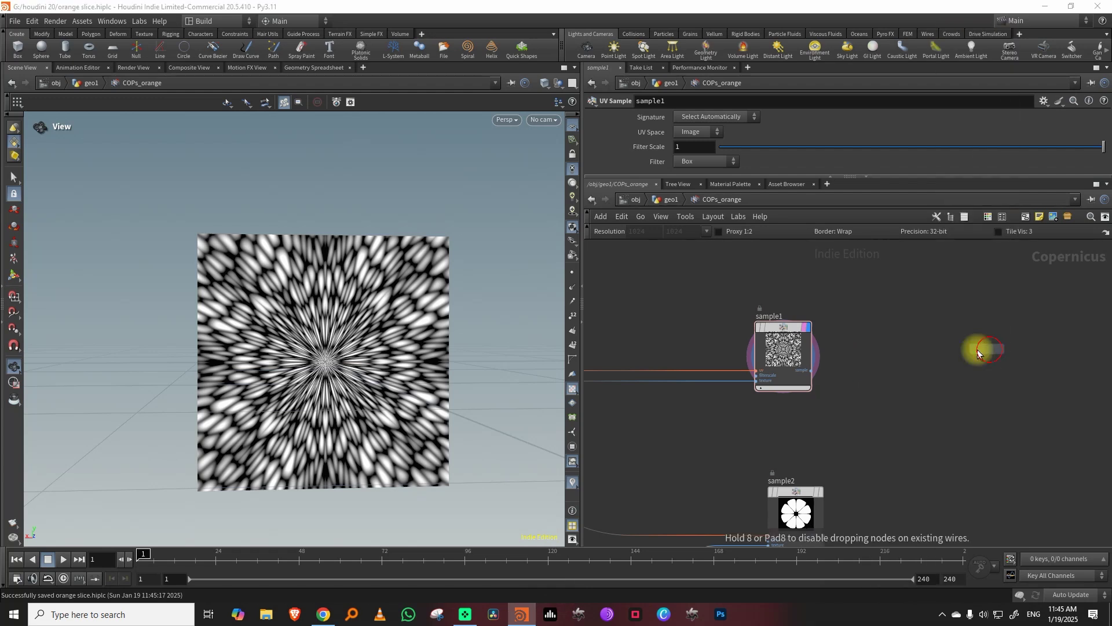
{"action": "left_click", "coordinate": [914, 362]}
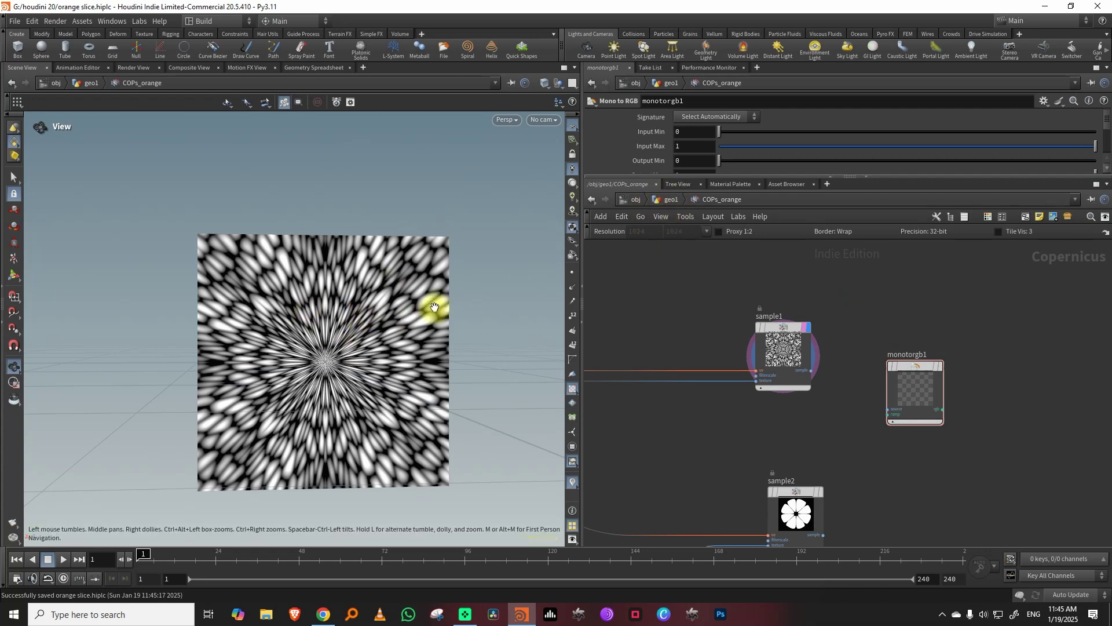
- Copy the orange Mono to RGB node from the COPS_orange_tex network into COPs_orange and delete the unconfigured Mono to RGB node there
{"action": "left_click", "coordinate": [667, 204]}
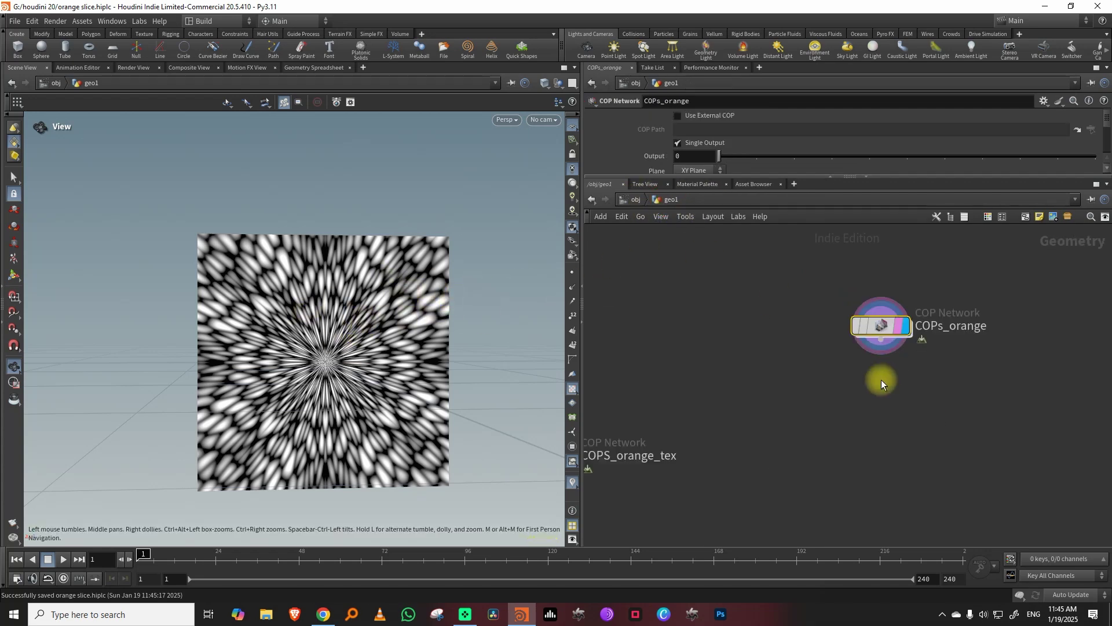
{"action": "double_click", "coordinate": [690, 412]}
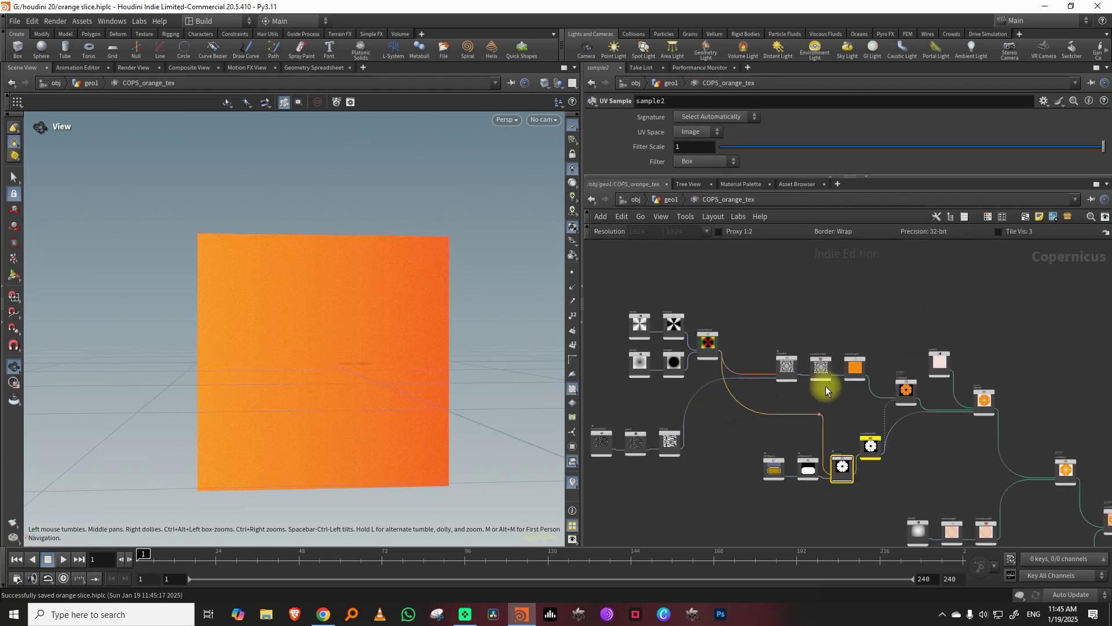
{"action": "scroll", "coordinate": [826, 386], "scroll_direction": "up", "scroll_amount": 5}
{"action": "left_click_drag", "start_coordinate": [869, 321], "coordinate": [764, 431]}
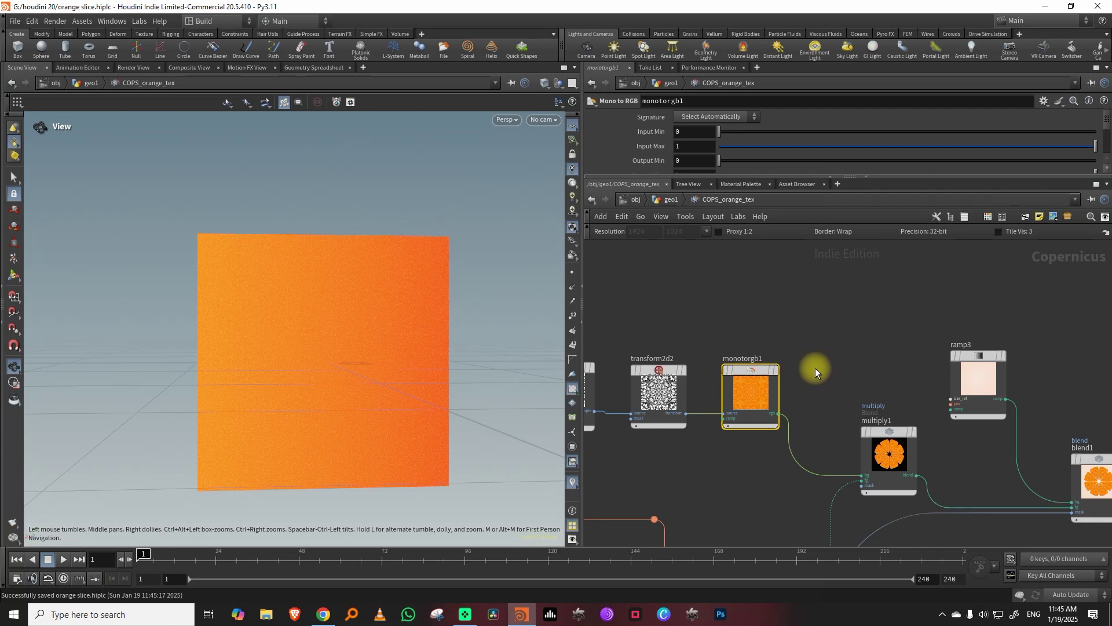
{"action": "key", "text": "ctrl+c"}
{"action": "left_click", "coordinate": [672, 199]}
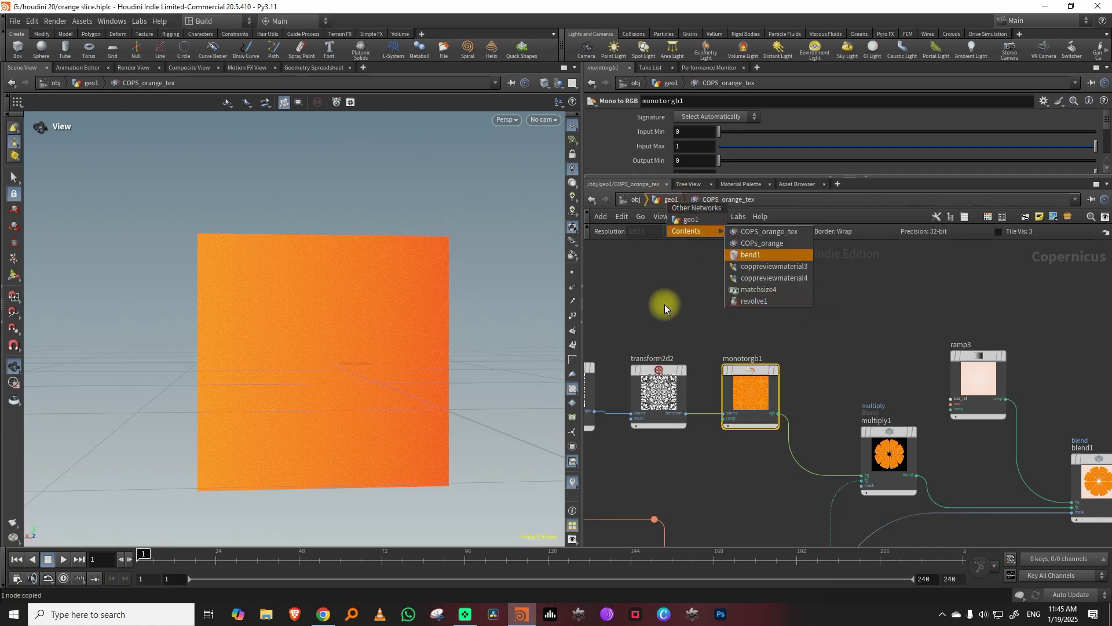
{"action": "left_click", "coordinate": [668, 200]}
{"action": "double_click", "coordinate": [1020, 288]}
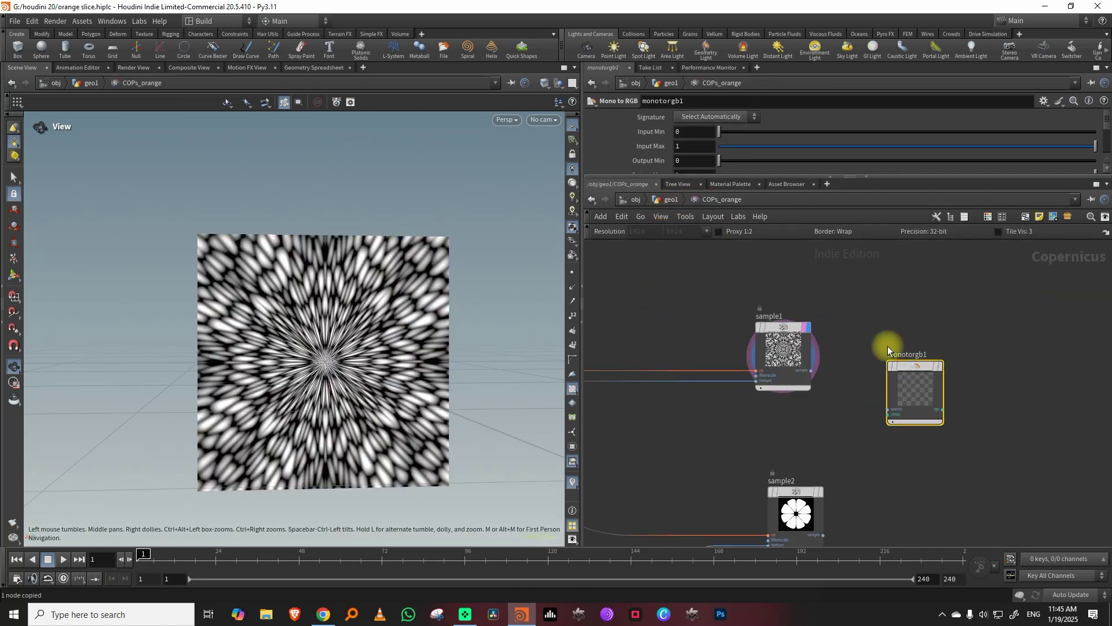
{"action": "key", "text": "ctrl+v"}
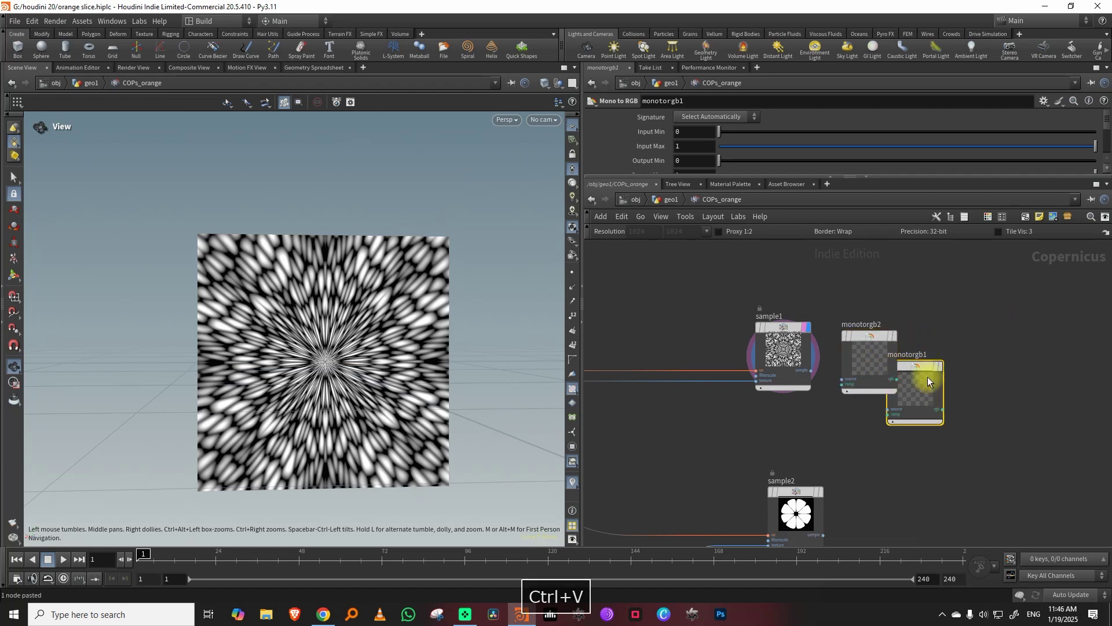
{"action": "left_click_drag", "start_coordinate": [895, 378], "coordinate": [985, 384]}
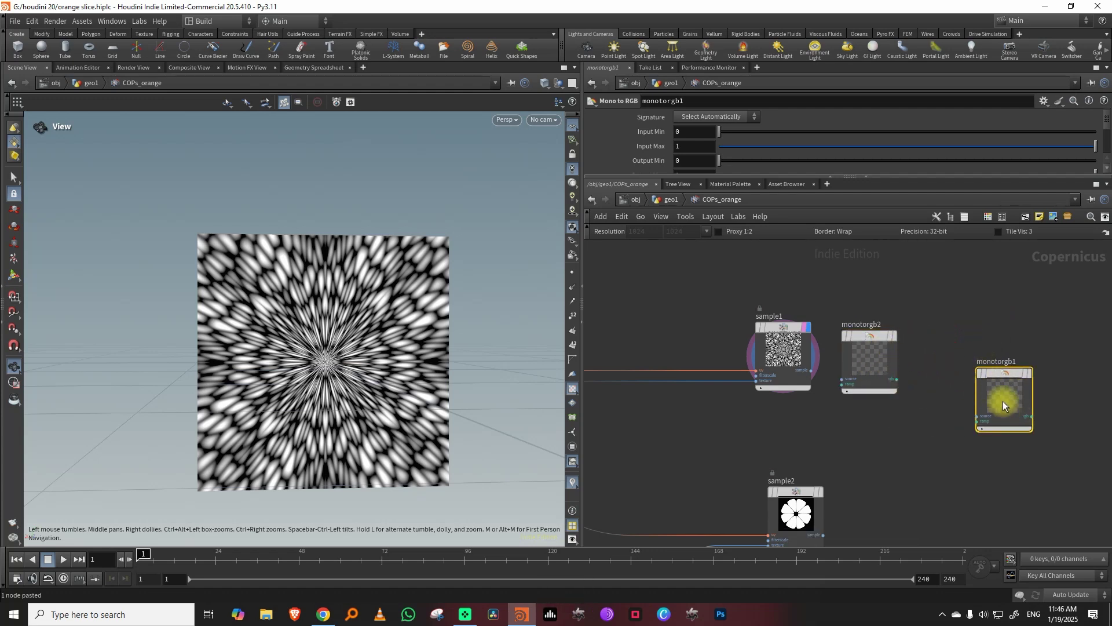
{"action": "key", "text": "Delete"}
- Insert the pasted Mono to RGB node between the pulp noise Remap and the first UV Sample's texture input
{"action": "left_click_drag", "start_coordinate": [875, 357], "coordinate": [666, 397]}
{"action": "left_click_drag", "start_coordinate": [688, 419], "coordinate": [756, 380]}
{"action": "left_click_drag", "start_coordinate": [665, 401], "coordinate": [648, 427]}
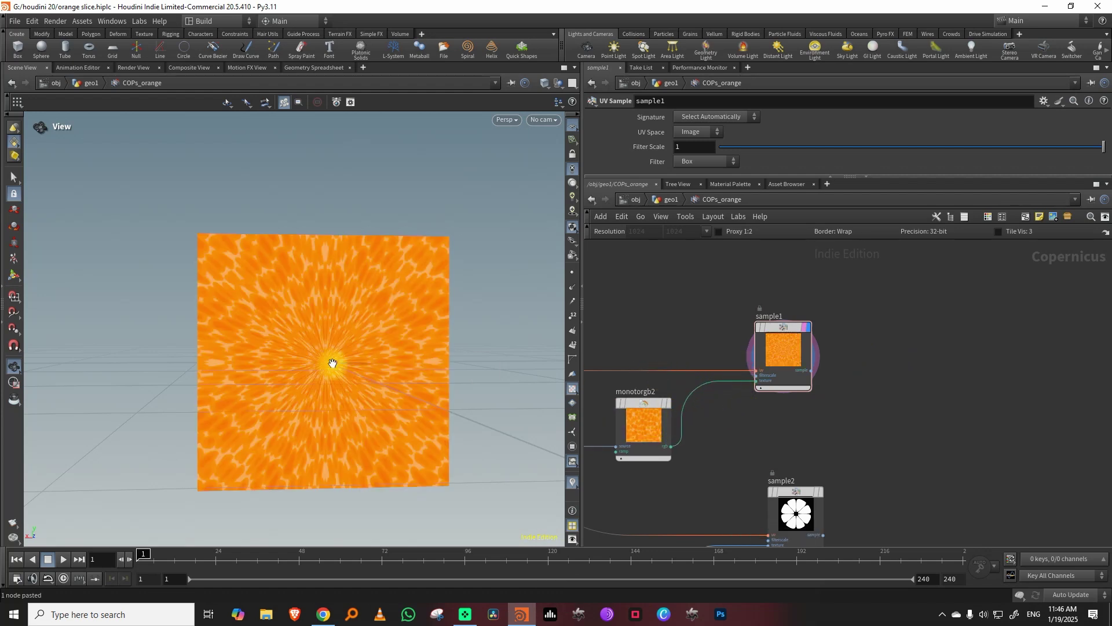
{"action": "right_click_drag", "start_coordinate": [311, 359], "coordinate": [377, 329]}
{"action": "left_click_drag", "start_coordinate": [370, 340], "coordinate": [409, 327]}
- Set the pulp noise Remap's Input Min to 0.026 and Input Max to 0.157
{"action": "middle_click_drag", "start_coordinate": [585, 301], "coordinate": [966, 276]}
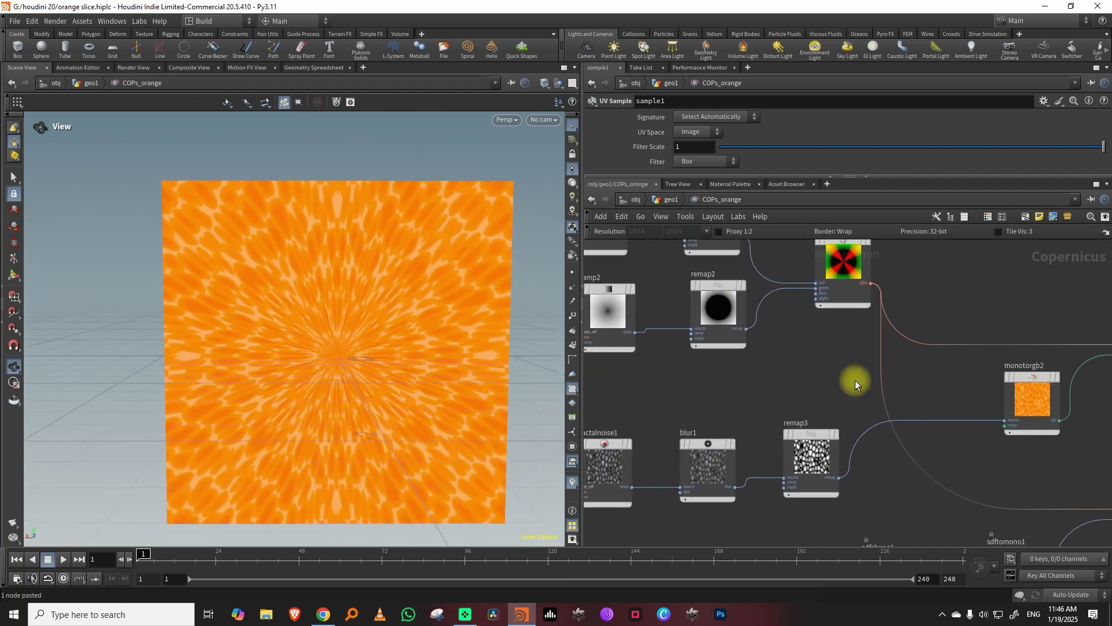
{"action": "left_click", "coordinate": [812, 451]}
{"action": "mouse_move", "coordinate": [734, 175]}
{"action": "left_mouse_down"}
{"action": "mouse_move", "coordinate": [733, 220]}
{"action": "mouse_move", "coordinate": [727, 168]}
{"action": "left_mouse_up"}
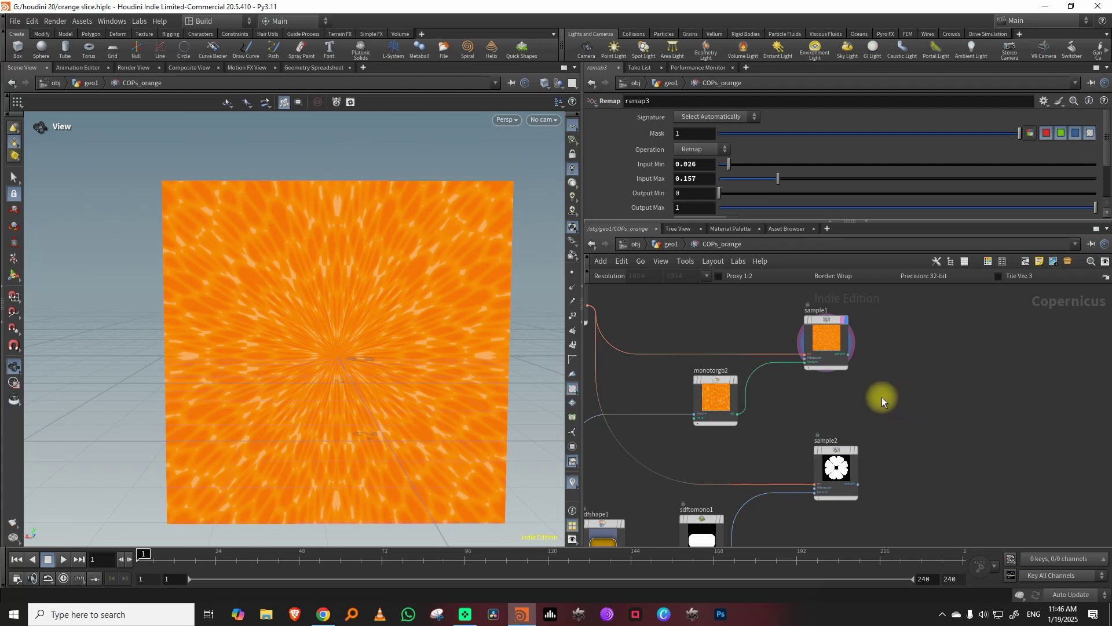
{"action": "key", "text": "Tab"}
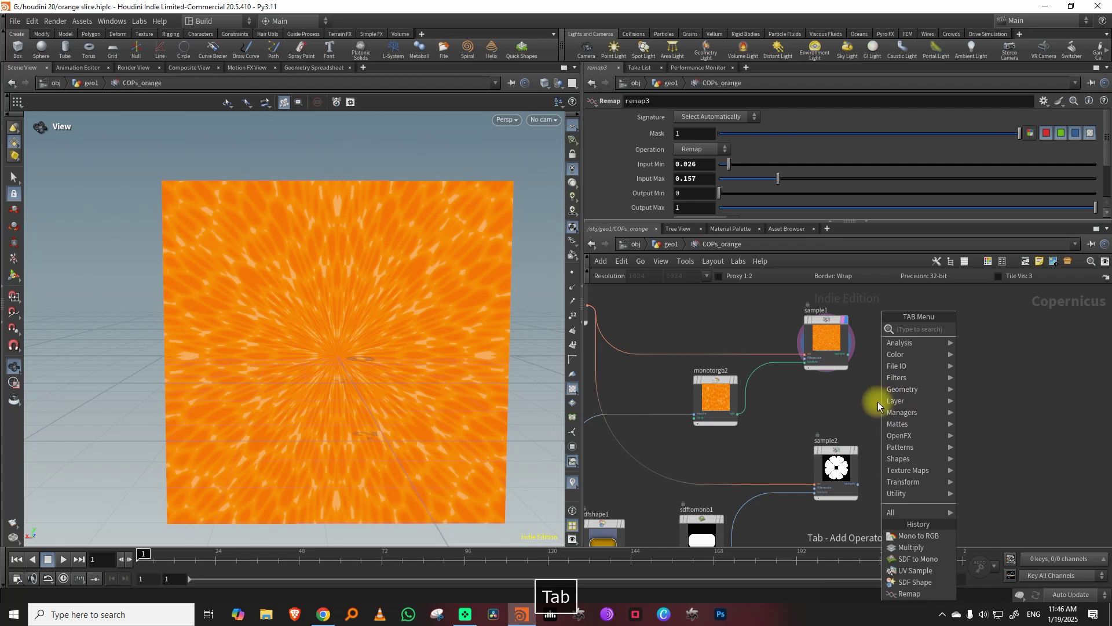
{"action": "type", "text": "multiply"}
{"action": "left_click", "coordinate": [980, 322]}
{"action": "left_click", "coordinate": [953, 395]}
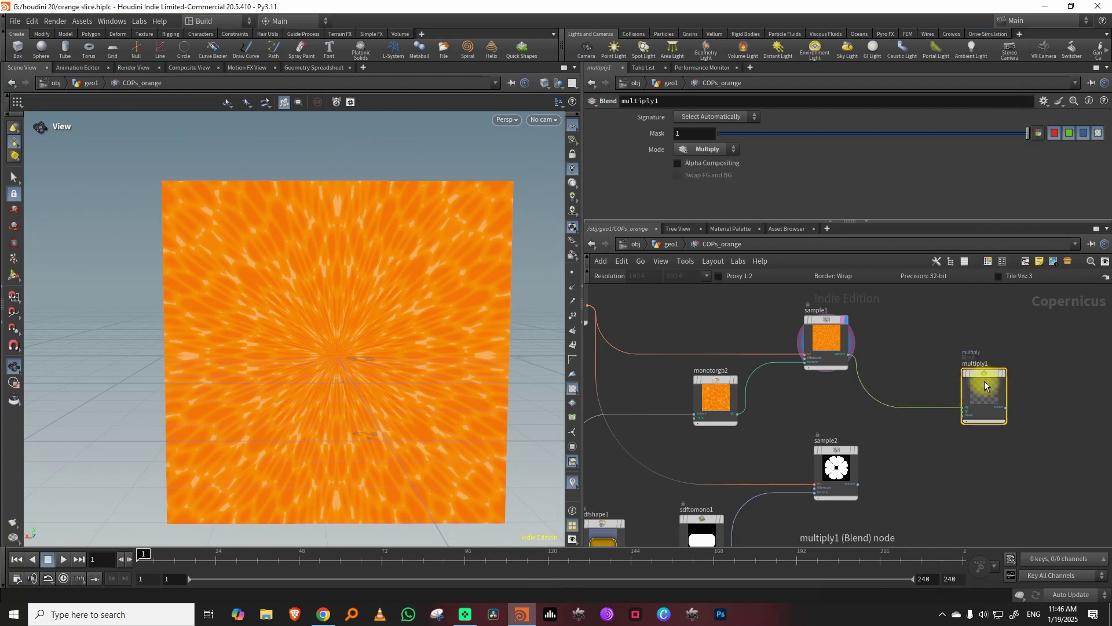
{"action": "left_click_drag", "start_coordinate": [985, 381], "coordinate": [993, 397]}
{"action": "key", "text": "Delete"}
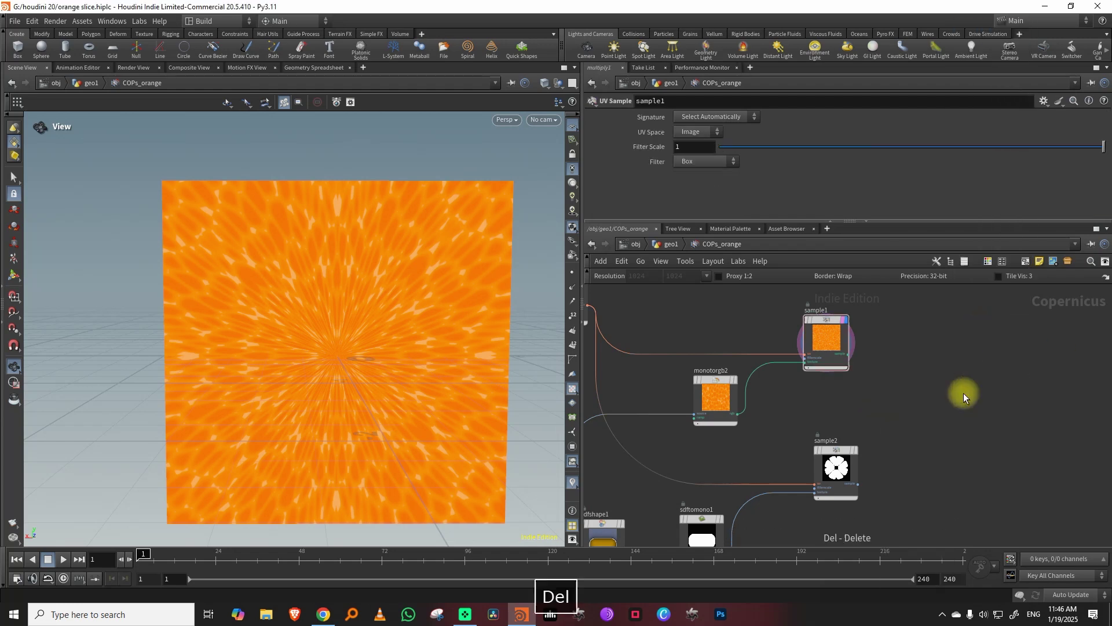
- Add a Ramp RGB node above the first UV Sample and display it
{"action": "key", "text": "Tab"}
{"action": "mouse_move", "coordinate": [878, 403]}
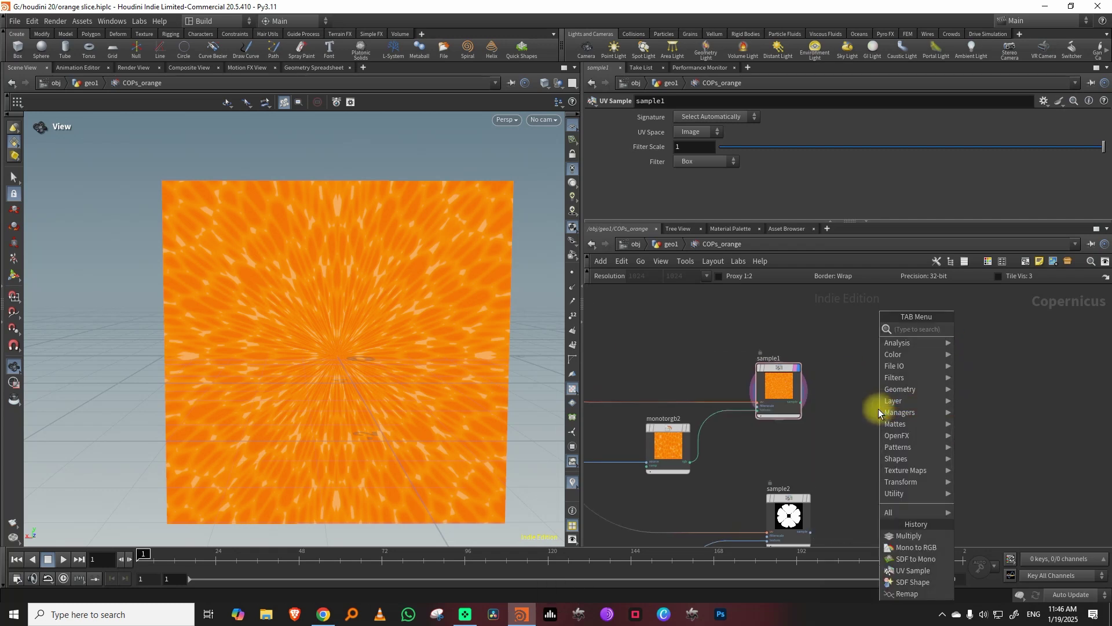
{"action": "type", "text": "ramp"}
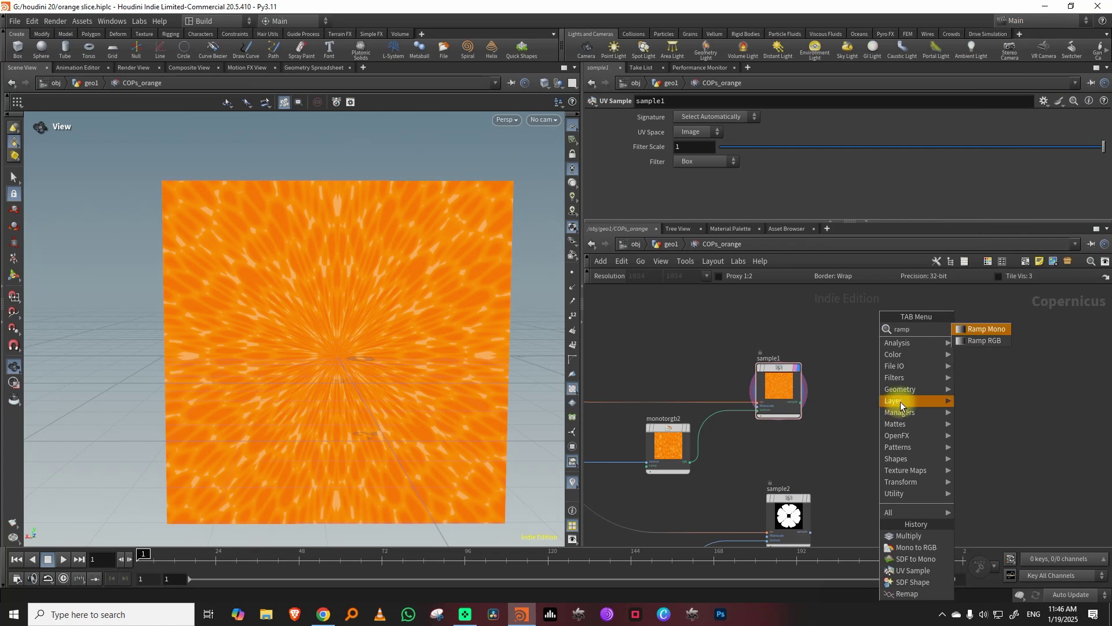
{"action": "left_click", "coordinate": [984, 341]}
{"action": "left_click", "coordinate": [840, 318]}
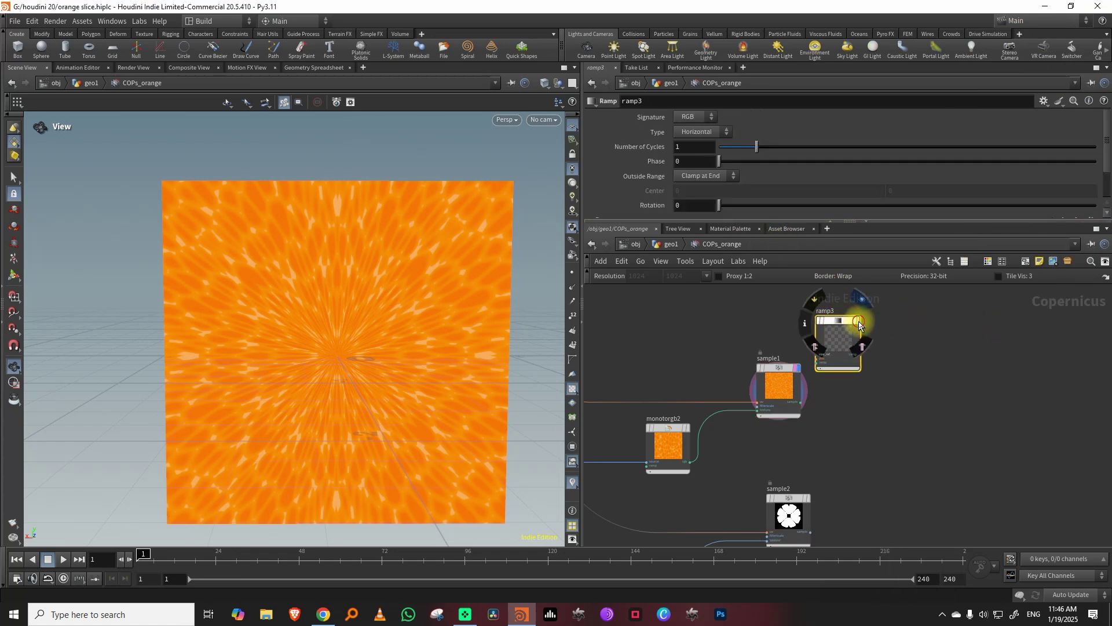
{"action": "left_click", "coordinate": [854, 322]}
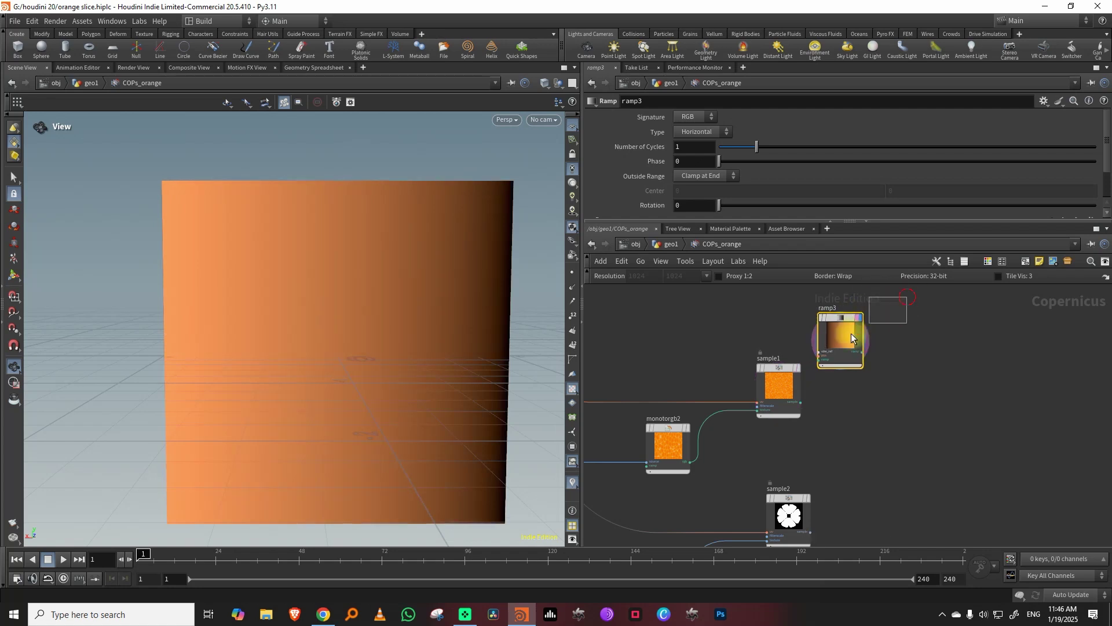
- Color the ramp in pale peach tones, FFD4C4 and FFBBA0, and set its type to Concentric
{"action": "left_click_drag", "start_coordinate": [658, 222], "coordinate": [666, 319]}
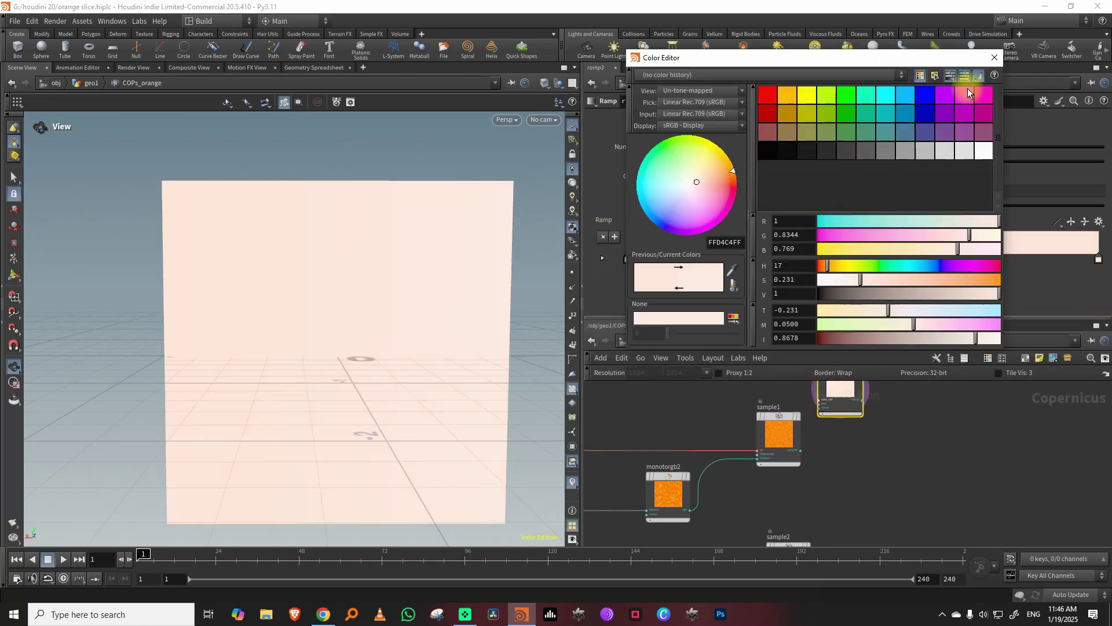
{"action": "left_click", "coordinate": [998, 54]}
{"action": "left_click", "coordinate": [702, 133]}
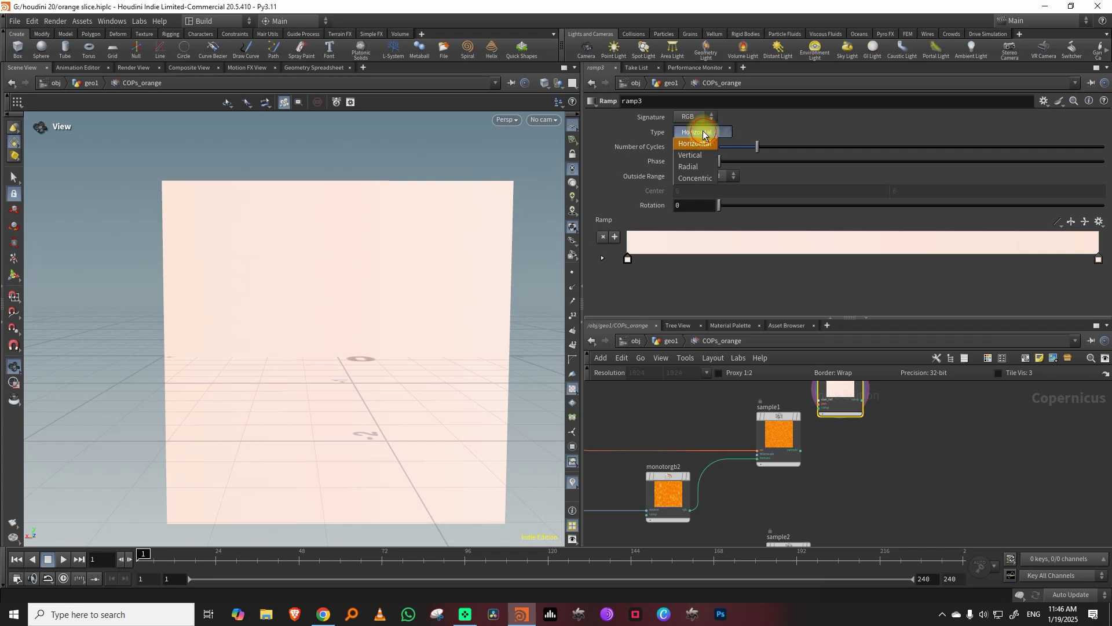
{"action": "left_click", "coordinate": [693, 178]}
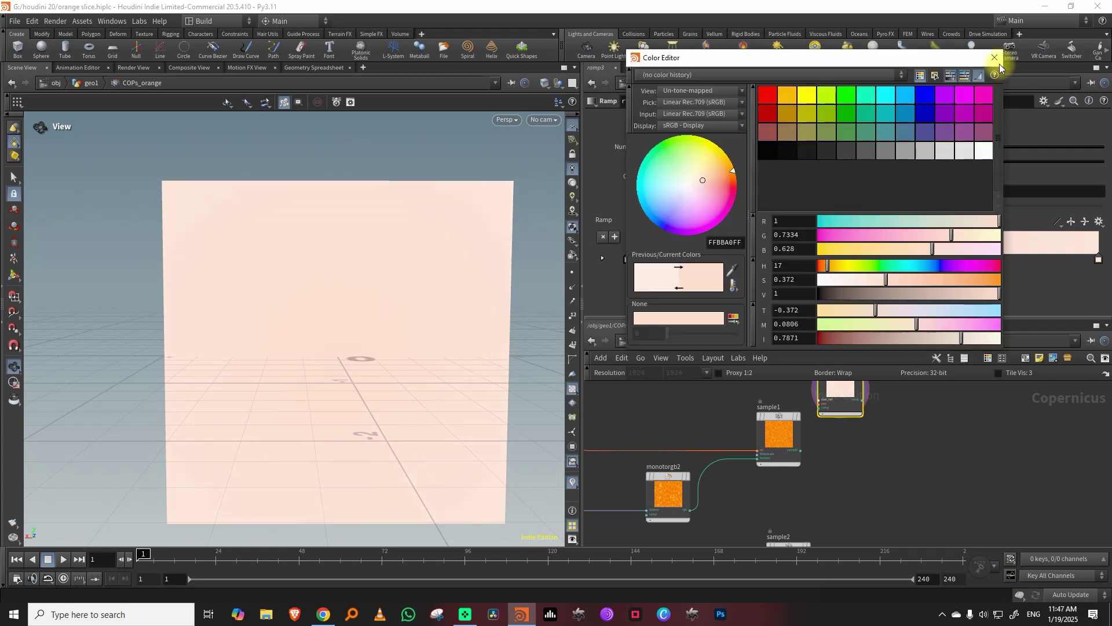
{"action": "left_click_drag", "start_coordinate": [876, 317], "coordinate": [834, 295]}
- Add a Blend node with the peach ramp as its background input and the first UV Sample as its foreground
{"action": "key", "text": "Tab"}
{"action": "type", "text": "ble"}
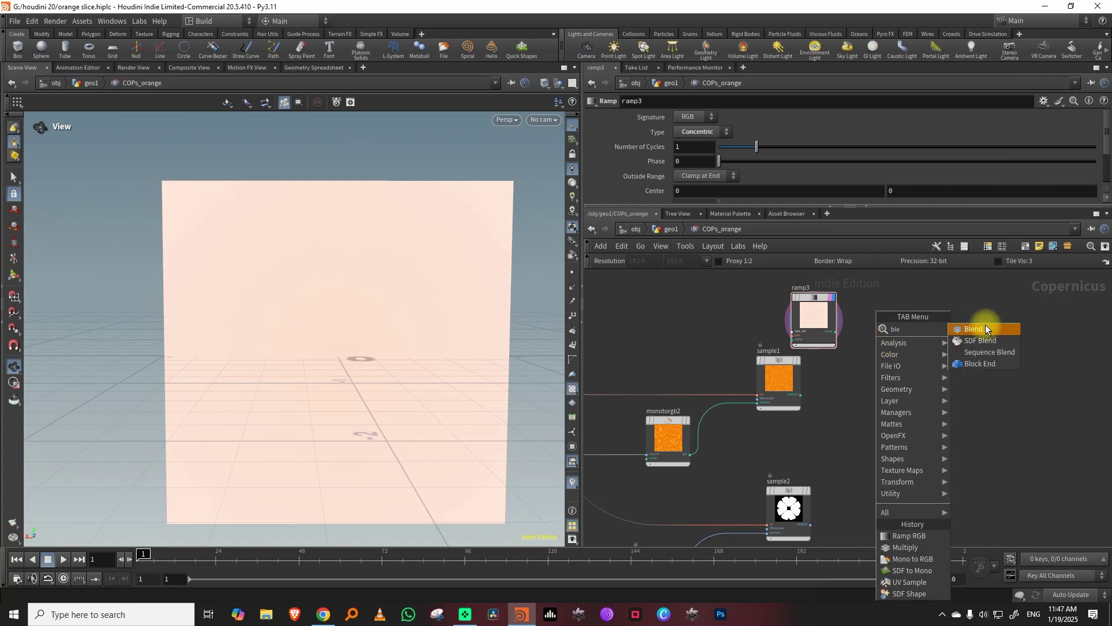
{"action": "left_click", "coordinate": [984, 326]}
{"action": "left_click", "coordinate": [932, 341]}
{"action": "scroll", "coordinate": [846, 341], "scroll_direction": "up", "scroll_amount": 2}
{"action": "left_click", "coordinate": [830, 324]}
{"action": "left_click", "coordinate": [925, 373]}
{"action": "left_click", "coordinate": [786, 402]}
{"action": "left_click", "coordinate": [926, 379]}
- Wire the second UV Sample into the Blend node's mask input and display the blended orange slice
{"action": "left_click_drag", "start_coordinate": [778, 527], "coordinate": [816, 470]}
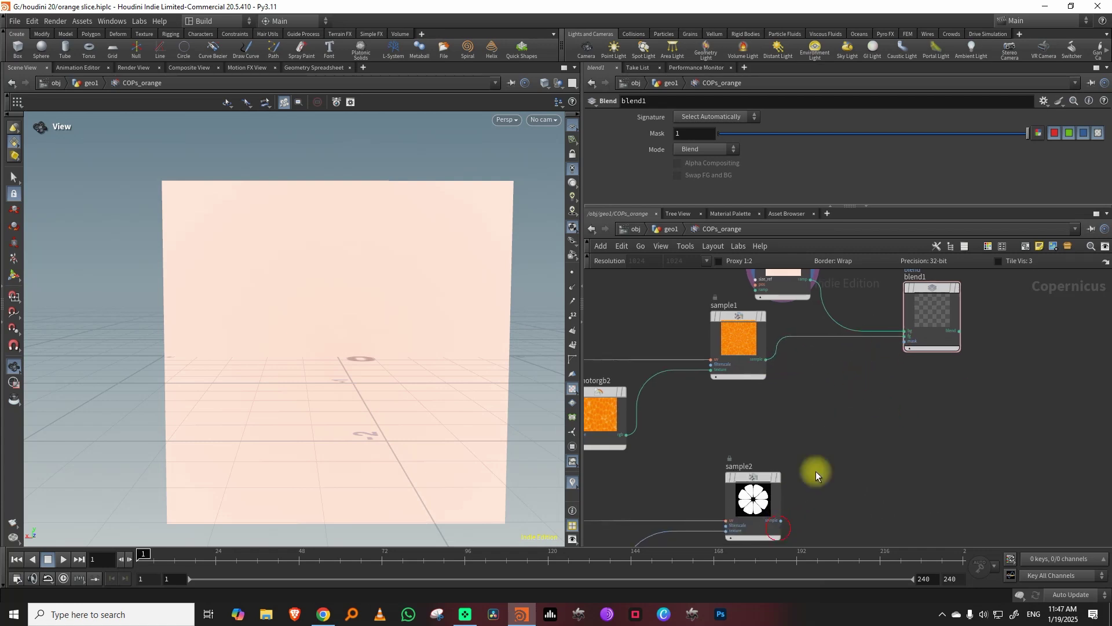
{"action": "left_click", "coordinate": [903, 347]}
{"action": "left_click", "coordinate": [788, 520]}
{"action": "left_click", "coordinate": [903, 355]}
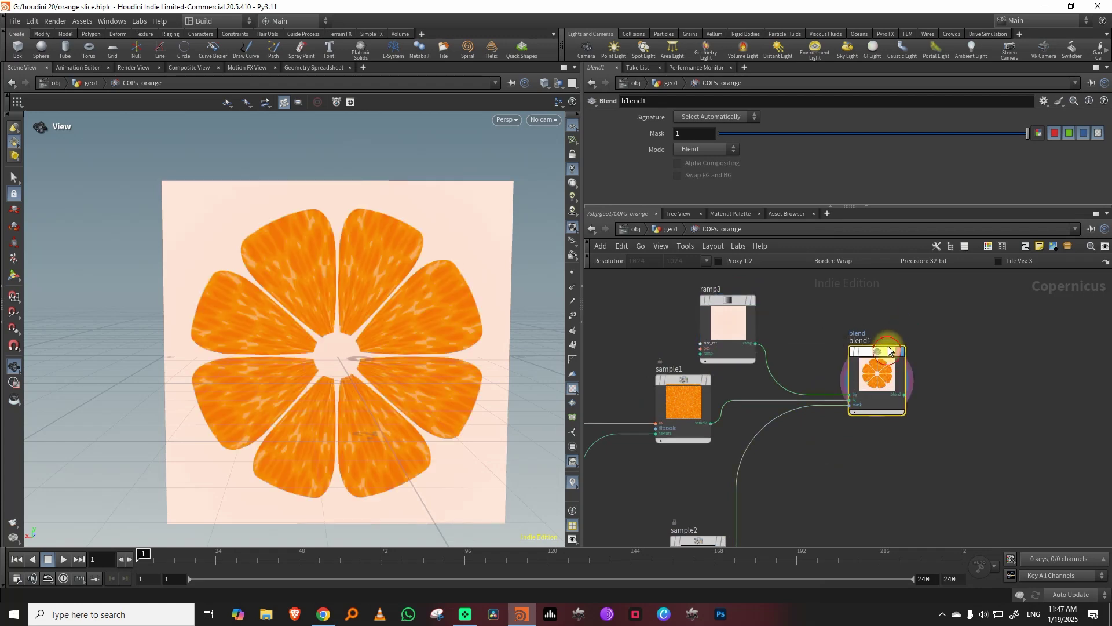
{"action": "left_click_drag", "start_coordinate": [372, 340], "coordinate": [369, 299]}
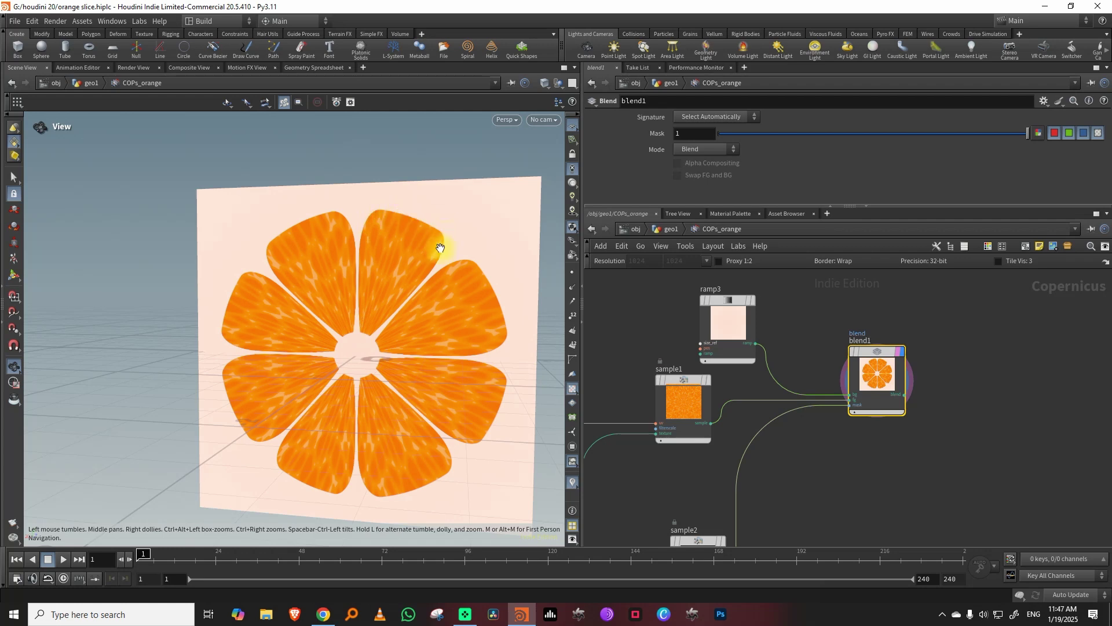
- Duplicate the SDF to Mono node below the original, fed by the same SDF Shape, and display the copy
{"action": "middle_click_drag", "start_coordinate": [868, 450], "coordinate": [915, 315]}
{"action": "middle_click_drag", "start_coordinate": [867, 405], "coordinate": [954, 380]}
{"action": "middle_click_drag", "start_coordinate": [822, 474], "coordinate": [903, 417]}
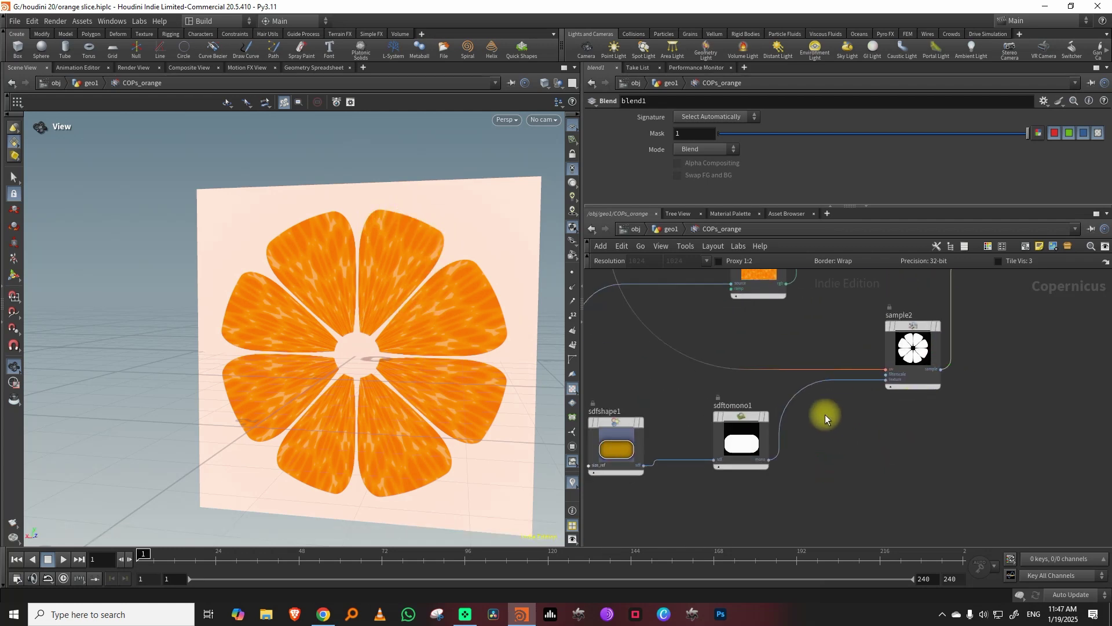
{"action": "left_click_drag", "start_coordinate": [825, 430], "coordinate": [749, 480]}
{"action": "scroll", "coordinate": [770, 452], "scroll_direction": "down", "scroll_amount": 2}
{"action": "key", "text": "ctrl+c"}
{"action": "key", "text": "ctrl+v"}
{"action": "left_click", "coordinate": [815, 446]}
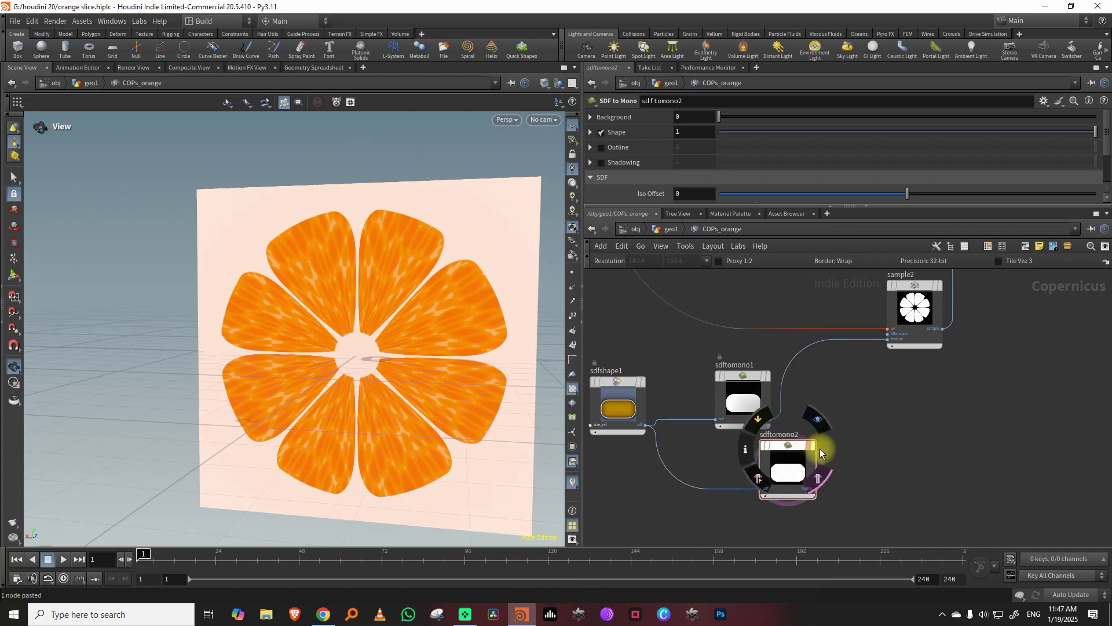
{"action": "left_click", "coordinate": [812, 446]}
- Enable Onion Skin at 0.0101 and Smooth at 0.0313 on the duplicated SDF to Mono node
{"action": "left_click_drag", "start_coordinate": [691, 206], "coordinate": [688, 330]}
{"action": "left_click", "coordinate": [601, 148]}
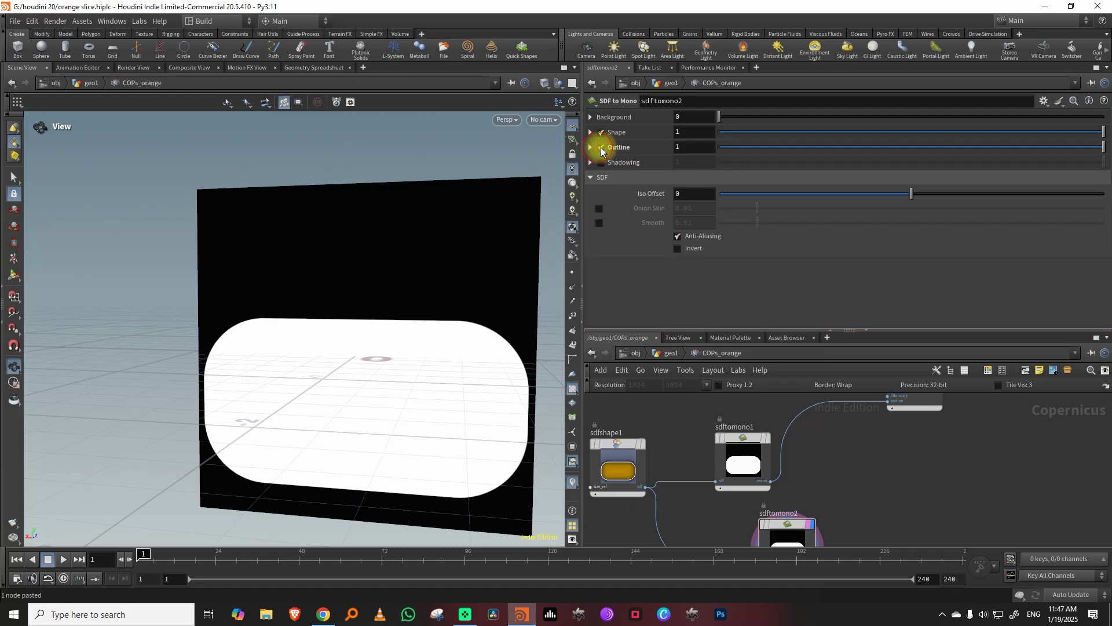
{"action": "left_click", "coordinate": [602, 149]}
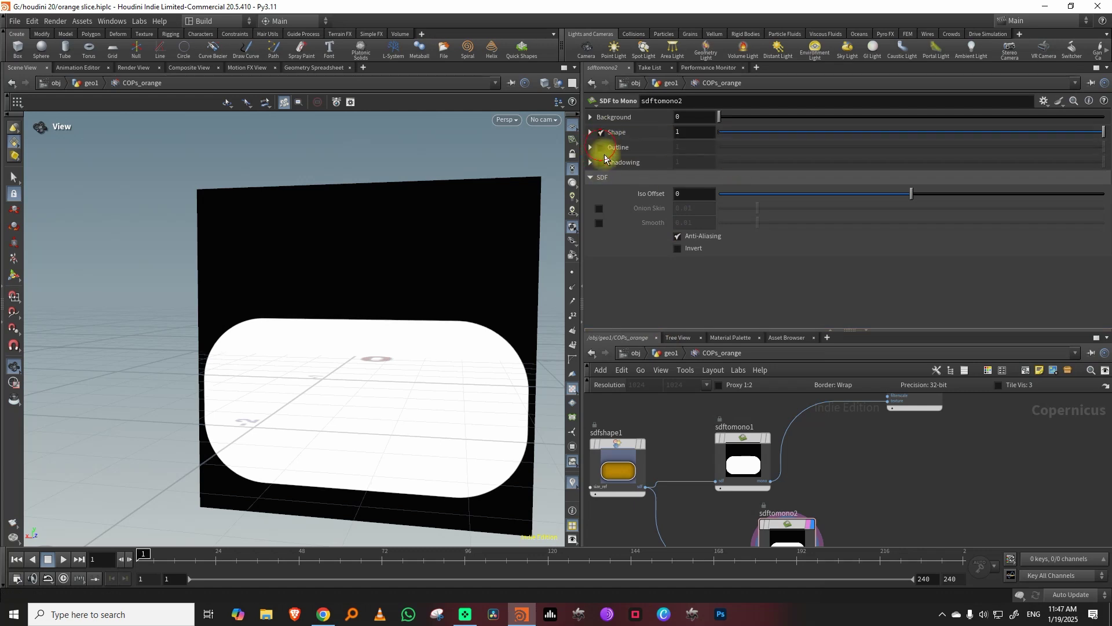
{"action": "left_click", "coordinate": [599, 208]}
{"action": "left_click_drag", "start_coordinate": [755, 216], "coordinate": [840, 227]}
{"action": "left_click", "coordinate": [601, 224]}
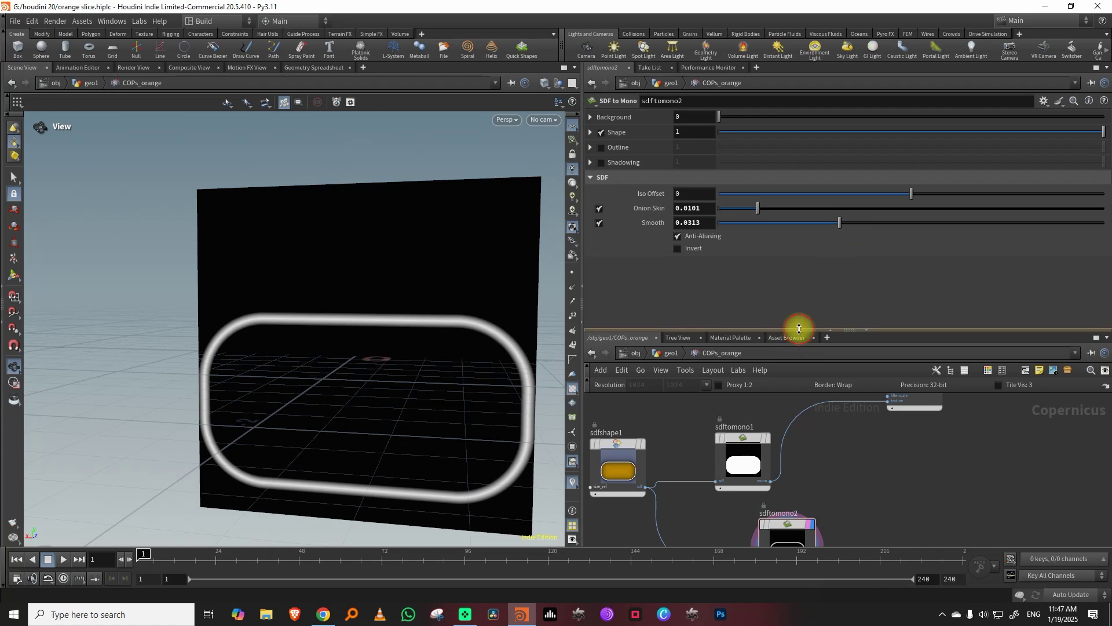
- Duplicate the segment mask's UV Sample node and place the copy beside the second SDF to Mono node
{"action": "left_click_drag", "start_coordinate": [799, 328], "coordinate": [811, 263]}
{"action": "middle_click_drag", "start_coordinate": [842, 398], "coordinate": [783, 473]}
{"action": "left_click_drag", "start_coordinate": [780, 447], "coordinate": [824, 397]}
{"action": "middle_click_drag", "start_coordinate": [874, 422], "coordinate": [859, 395]}
{"action": "key", "text": "ctrl+c"}
{"action": "key", "text": "ctrl+v"}
{"action": "left_click_drag", "start_coordinate": [864, 414], "coordinate": [856, 458]}
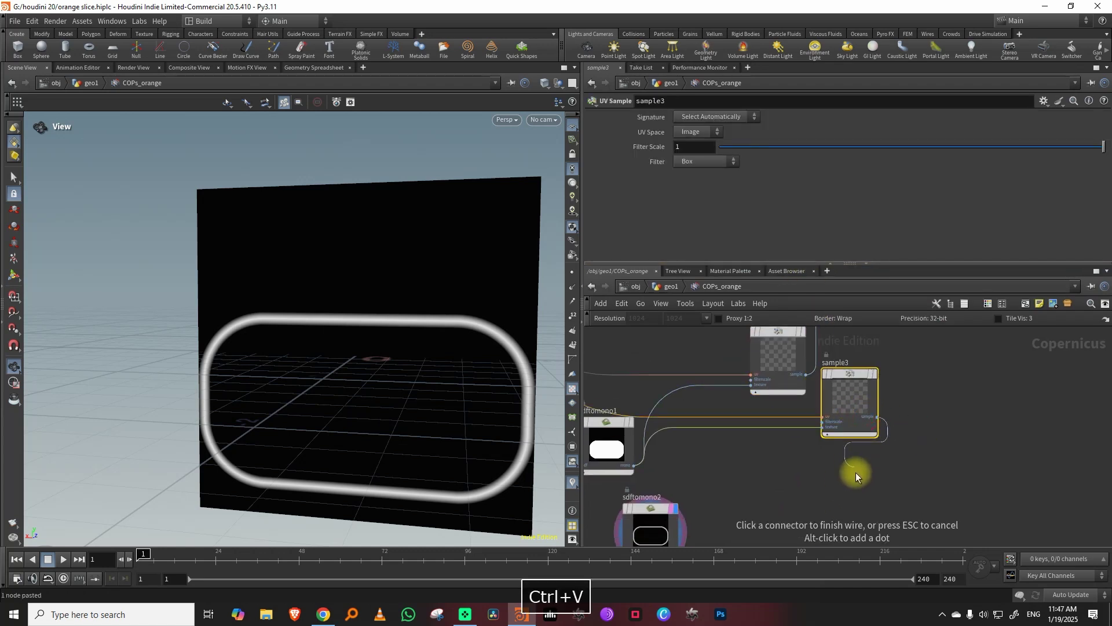
{"action": "left_click", "coordinate": [856, 471]}
{"action": "left_click_drag", "start_coordinate": [861, 399], "coordinate": [831, 477]}
- Connect the outlined SDF to Mono output to the new UV Sample's texture input and display the segment outlines
{"action": "middle_click_drag", "start_coordinate": [895, 441], "coordinate": [926, 363]}
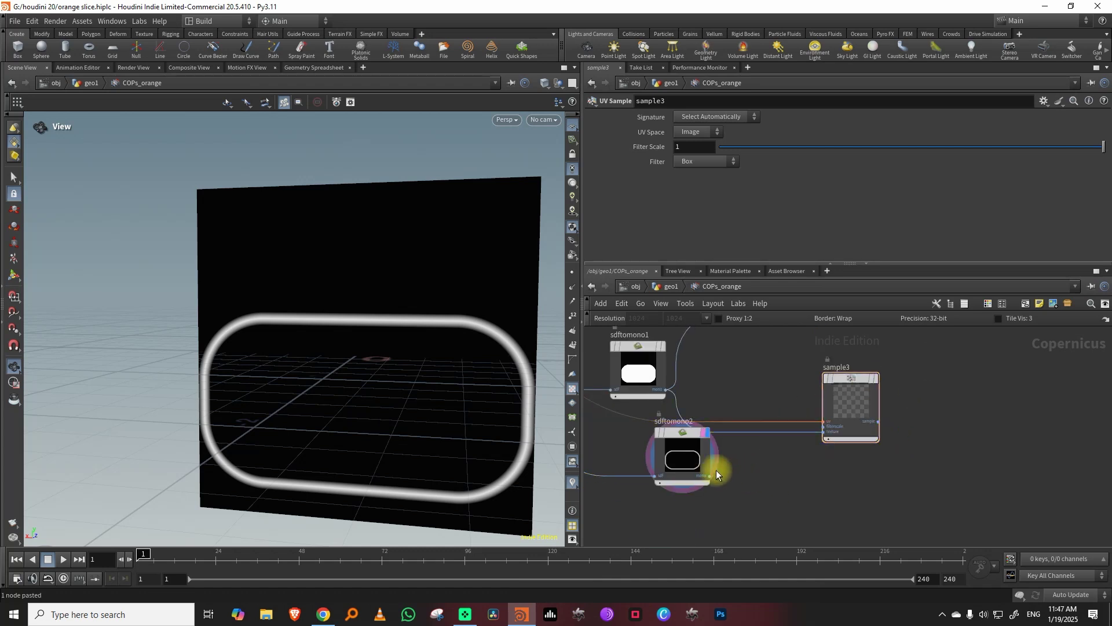
{"action": "left_click", "coordinate": [823, 432]}
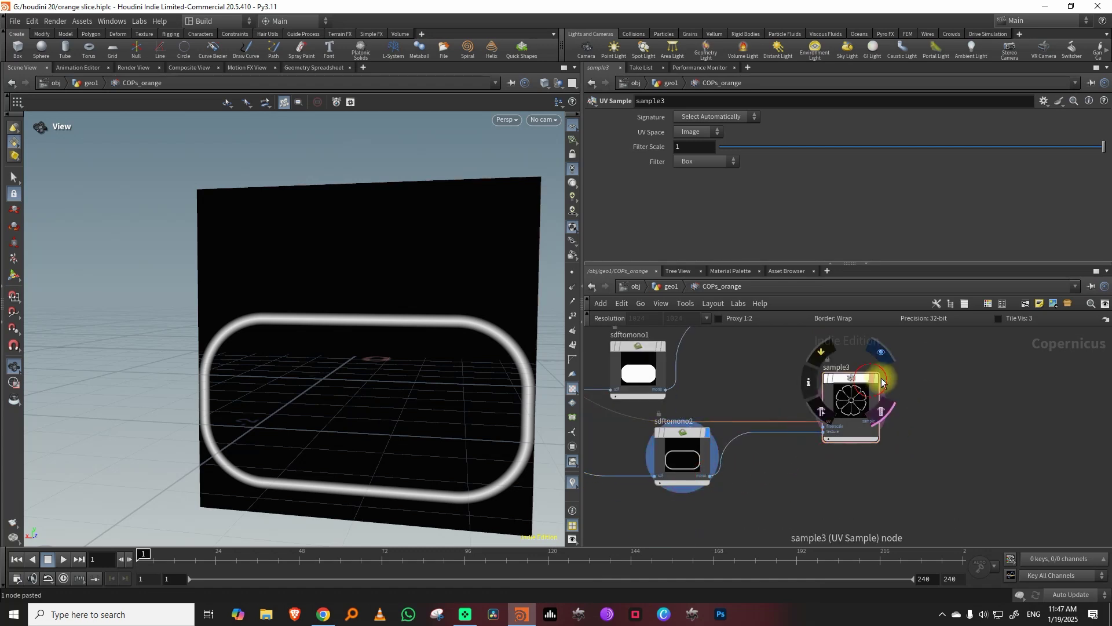
{"action": "left_click", "coordinate": [876, 377]}
- Add a Remap node fed by the segment-outline UV Sample, display it and reverse its ramp
{"action": "scroll", "coordinate": [870, 450], "scroll_direction": "down", "scroll_amount": 3}
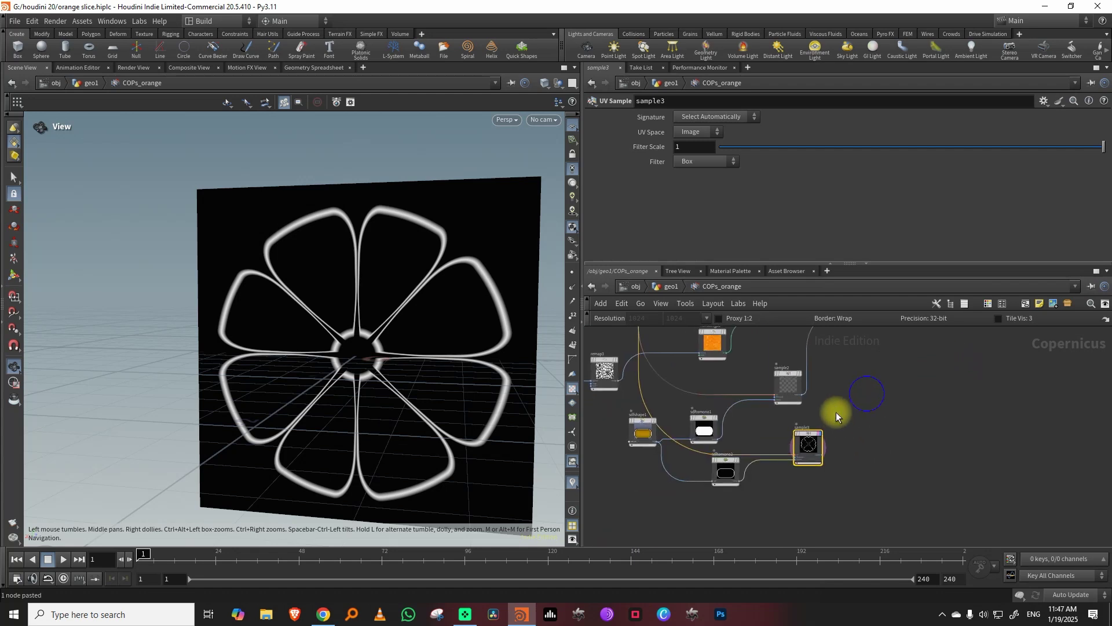
{"action": "key", "text": "Tab"}
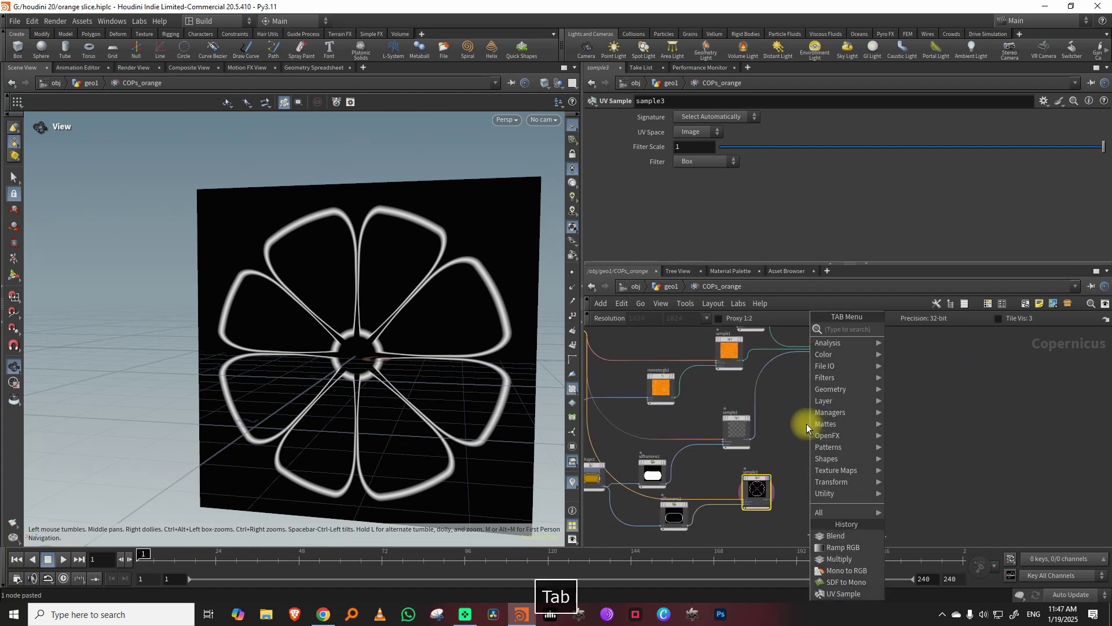
{"action": "type", "text": "rem"}
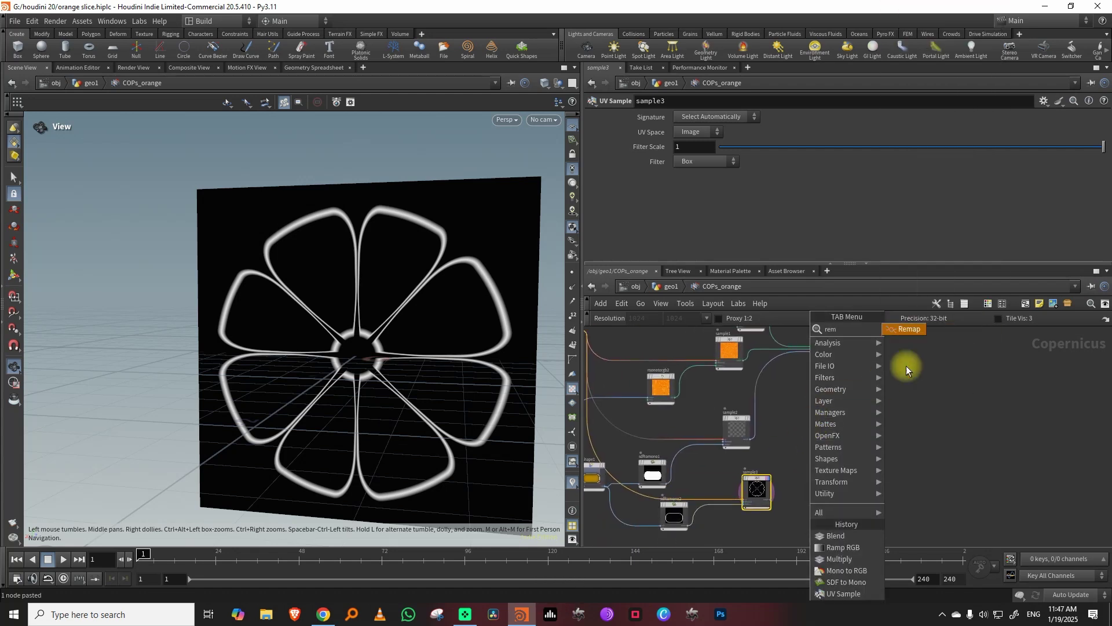
{"action": "left_click", "coordinate": [918, 332]}
{"action": "left_click", "coordinate": [829, 439]}
{"action": "scroll", "coordinate": [804, 474], "scroll_direction": "up", "scroll_amount": 3}
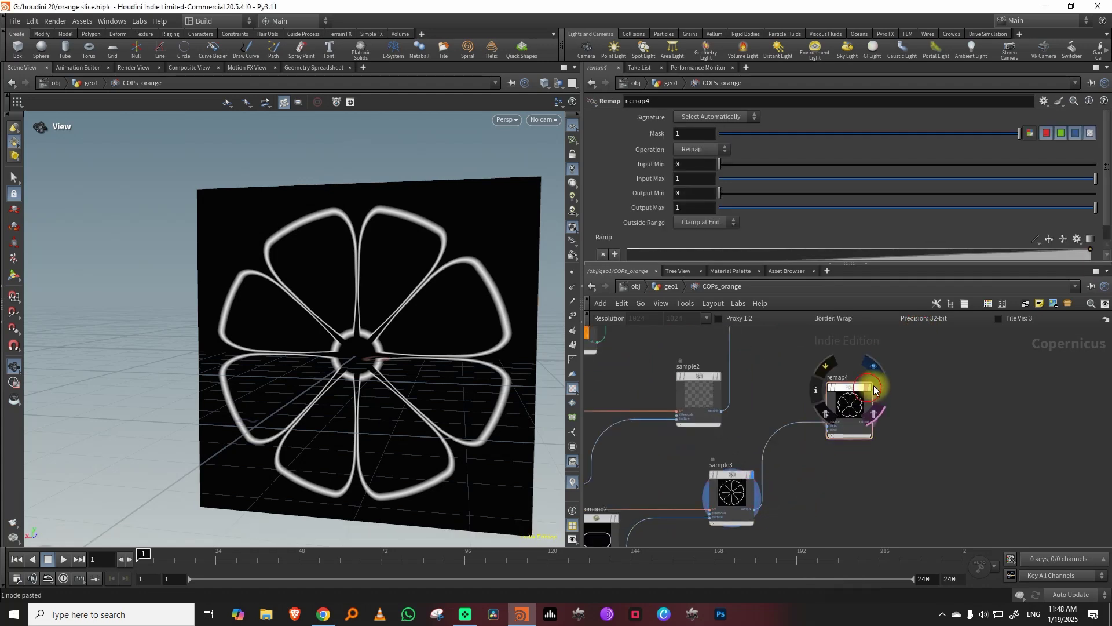
{"action": "left_click", "coordinate": [1049, 239]}
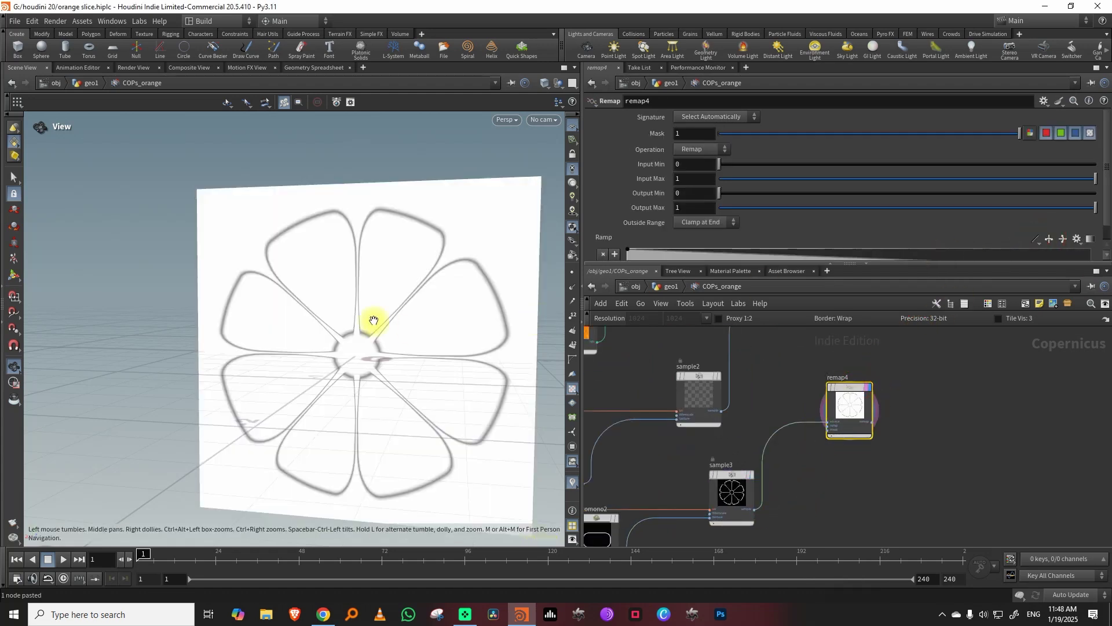
{"action": "left_click_drag", "start_coordinate": [373, 322], "coordinate": [406, 313]}
- Place a Multiply node beside the Blend node that combines the pulp and peach layers
{"action": "scroll", "coordinate": [834, 394], "scroll_direction": "down", "scroll_amount": 2}
{"action": "middle_click_drag", "start_coordinate": [832, 390], "coordinate": [768, 452]}
{"action": "scroll", "coordinate": [845, 410], "scroll_direction": "up", "scroll_amount": 2}
{"action": "left_click", "coordinate": [865, 400]}
{"action": "key", "text": "Tab"}
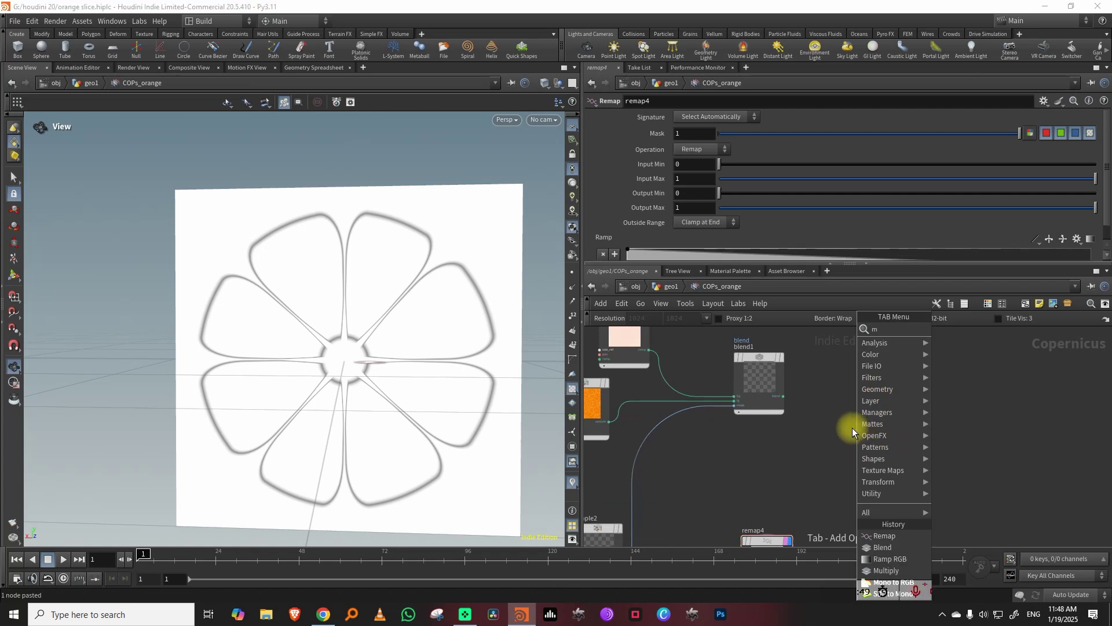
{"action": "left_click", "coordinate": [943, 348]}
{"action": "left_click", "coordinate": [876, 412]}
- Connect the Blend output to the Multiply node's background and the Remap output to its foreground, and display the result
{"action": "scroll", "coordinate": [808, 401], "scroll_direction": "up", "scroll_amount": 2}
{"action": "left_click", "coordinate": [772, 394]}
{"action": "left_click", "coordinate": [862, 441]}
{"action": "middle_click_drag", "start_coordinate": [795, 483], "coordinate": [790, 401]}
{"action": "middle_click_drag", "start_coordinate": [808, 487], "coordinate": [803, 449]}
{"action": "left_click", "coordinate": [775, 531]}
{"action": "middle_click_drag", "start_coordinate": [832, 400], "coordinate": [793, 513]}
{"action": "left_click", "coordinate": [816, 439]}
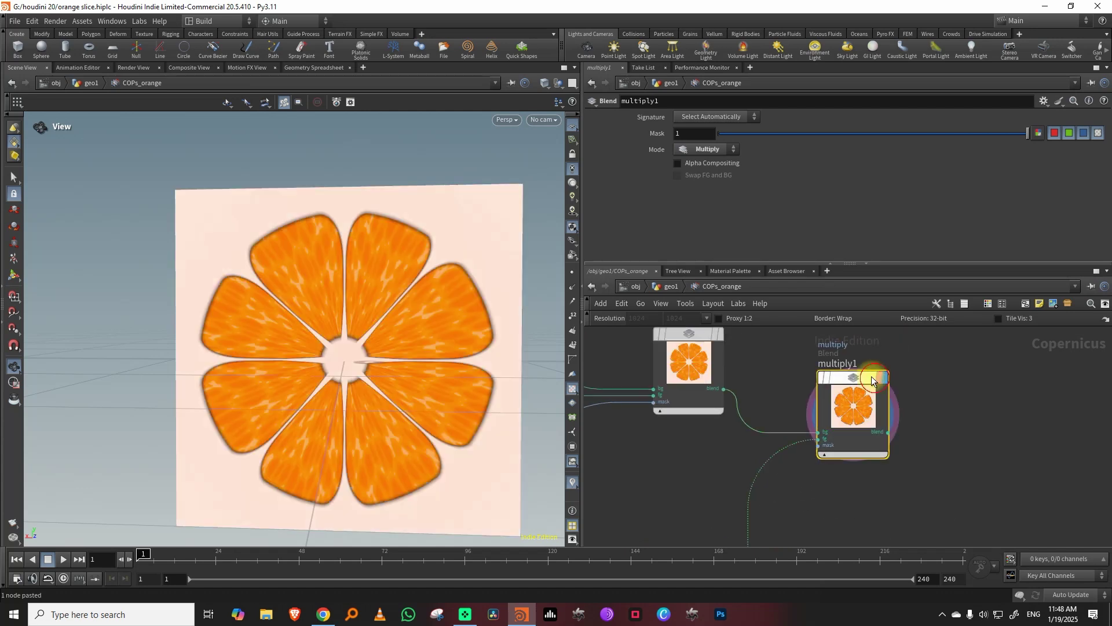
- Set Iso Offset to -0.003, Onion Skin to 0.0483 and Smooth to 0.0922 on the outline SDF to Mono node
{"action": "scroll", "coordinate": [783, 412], "scroll_direction": "down", "scroll_amount": 2}
{"action": "middle_click_drag", "start_coordinate": [762, 442], "coordinate": [857, 353]}
{"action": "middle_click_drag", "start_coordinate": [746, 463], "coordinate": [860, 372]}
{"action": "left_click_drag", "start_coordinate": [733, 502], "coordinate": [735, 500]}
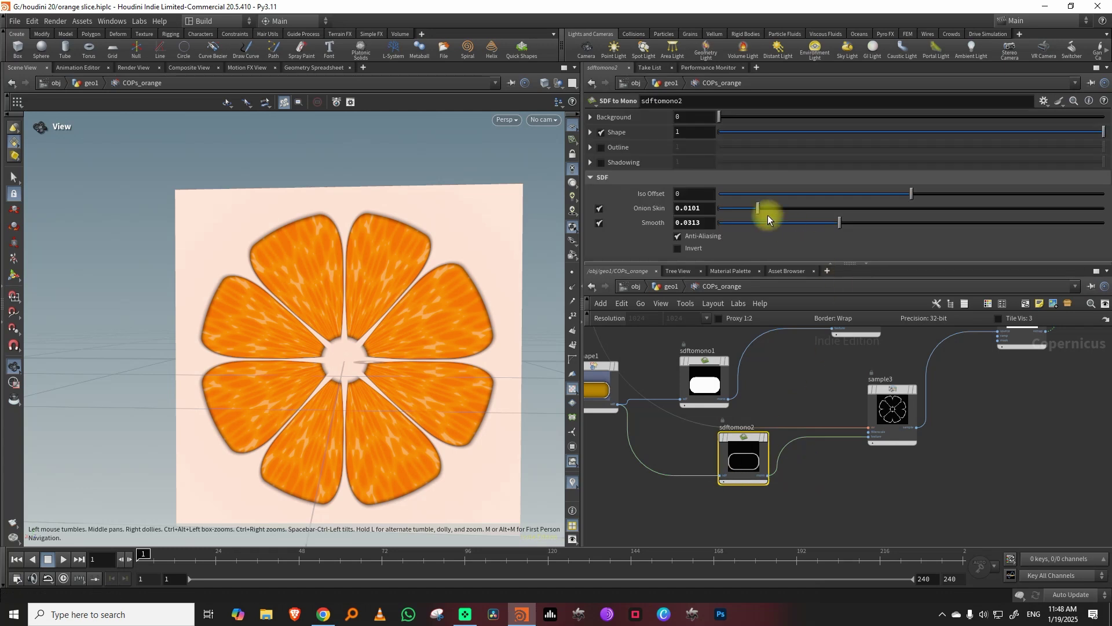
{"action": "left_click_drag", "start_coordinate": [840, 220], "coordinate": [957, 229]}
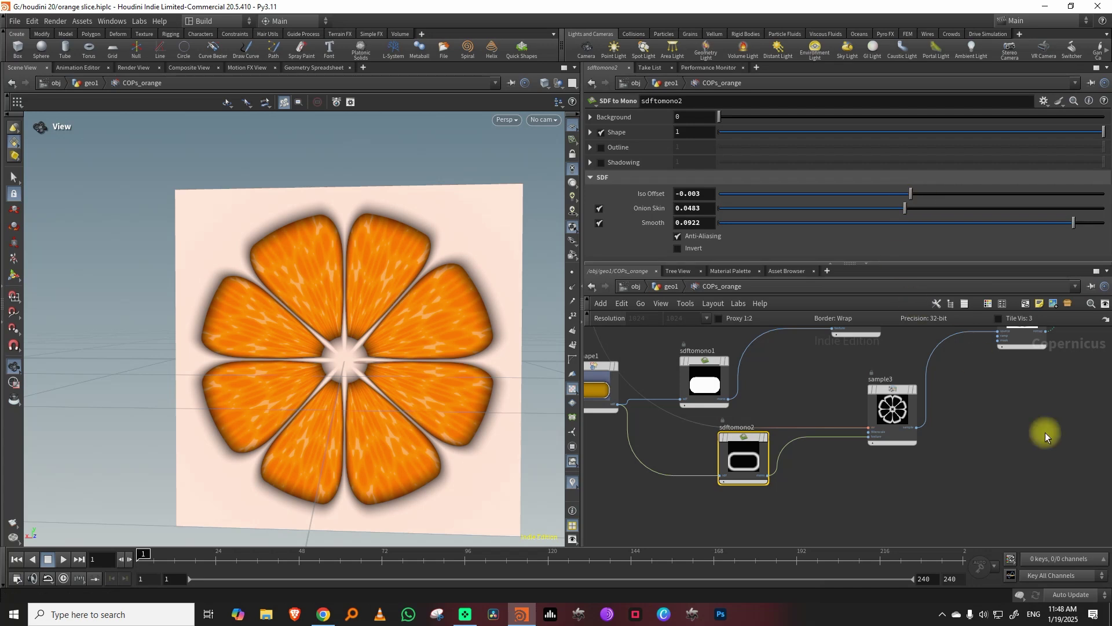
- Change the Multiply node's blend mode to SoftLight
{"action": "middle_click_drag", "start_coordinate": [1014, 389], "coordinate": [912, 459]}
{"action": "left_click", "coordinate": [840, 472]}
{"action": "middle_click_drag", "start_coordinate": [967, 372], "coordinate": [902, 458]}
{"action": "left_click_drag", "start_coordinate": [892, 437], "coordinate": [971, 345]}
{"action": "left_click", "coordinate": [725, 150]}
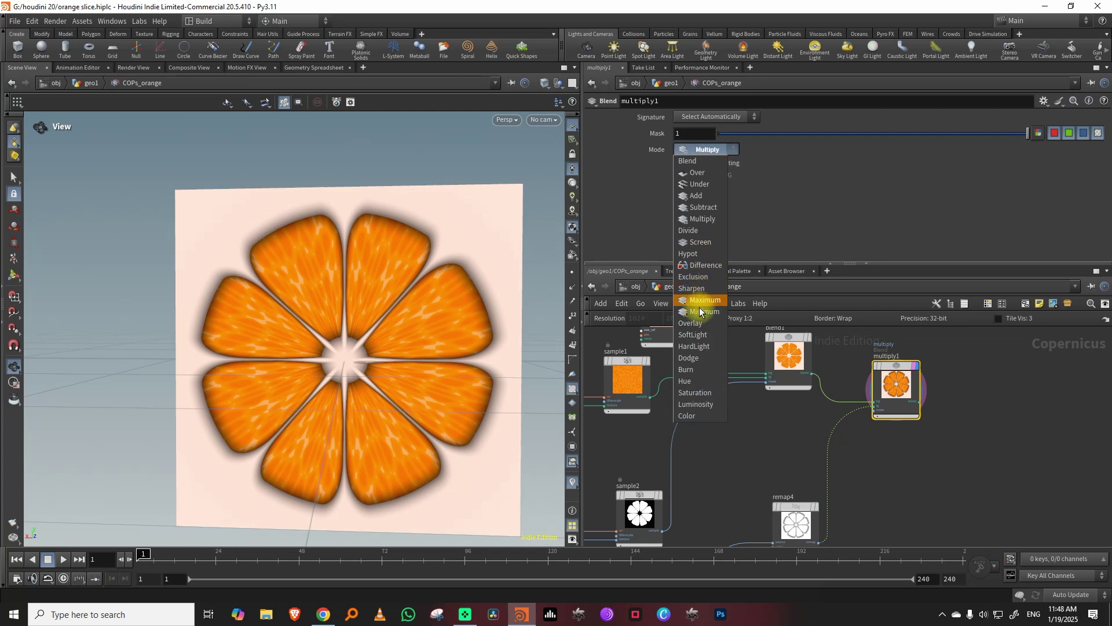
{"action": "left_click", "coordinate": [696, 334]}
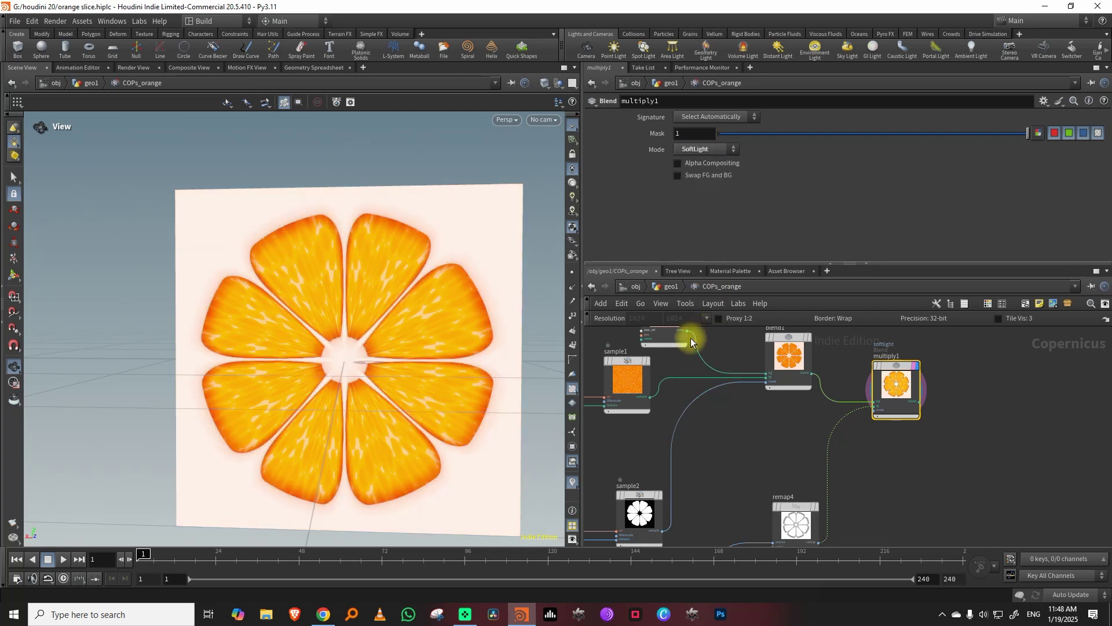
- Set the first ramp point's value to 0.5 on the outline Remap node
{"action": "middle_click_drag", "start_coordinate": [879, 505], "coordinate": [934, 415]}
{"action": "left_click", "coordinate": [852, 435]}
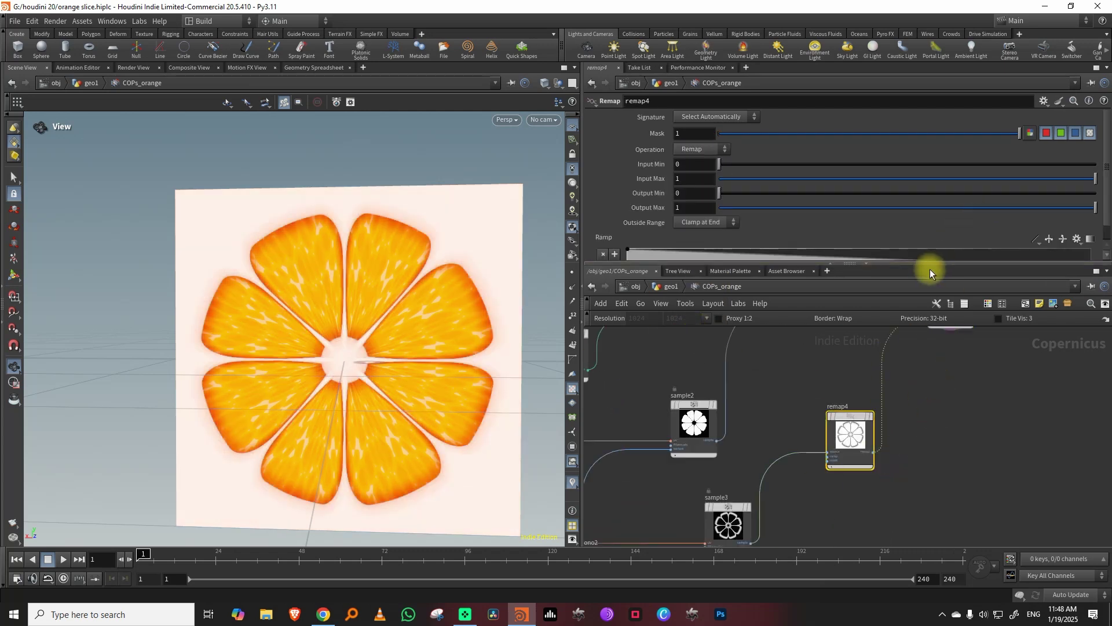
{"action": "left_click_drag", "start_coordinate": [923, 264], "coordinate": [902, 349]}
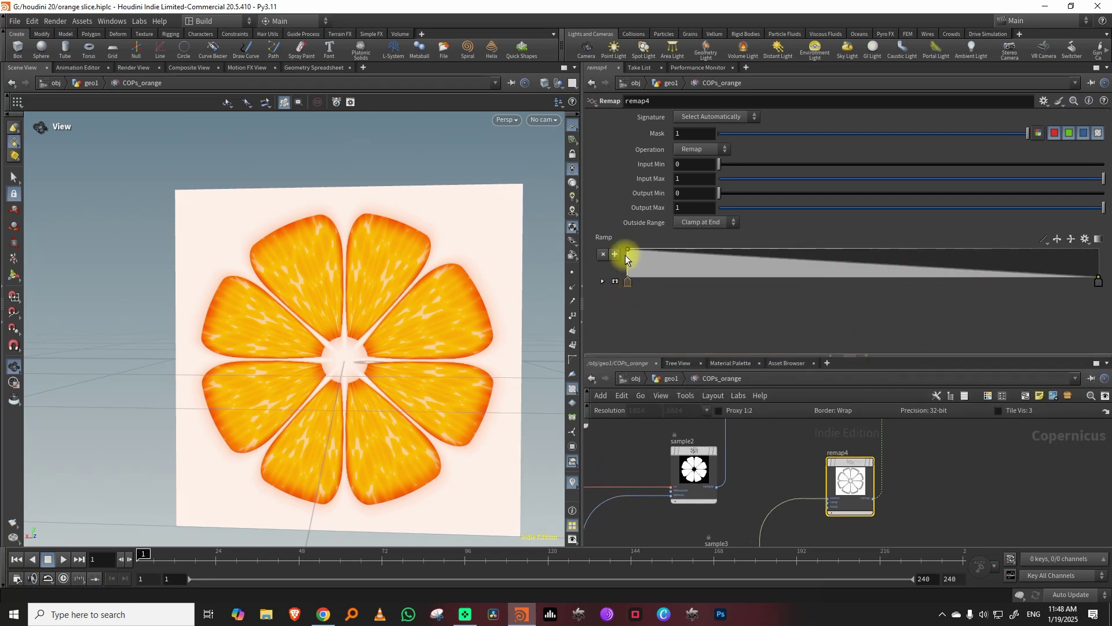
{"action": "left_click", "coordinate": [602, 280]}
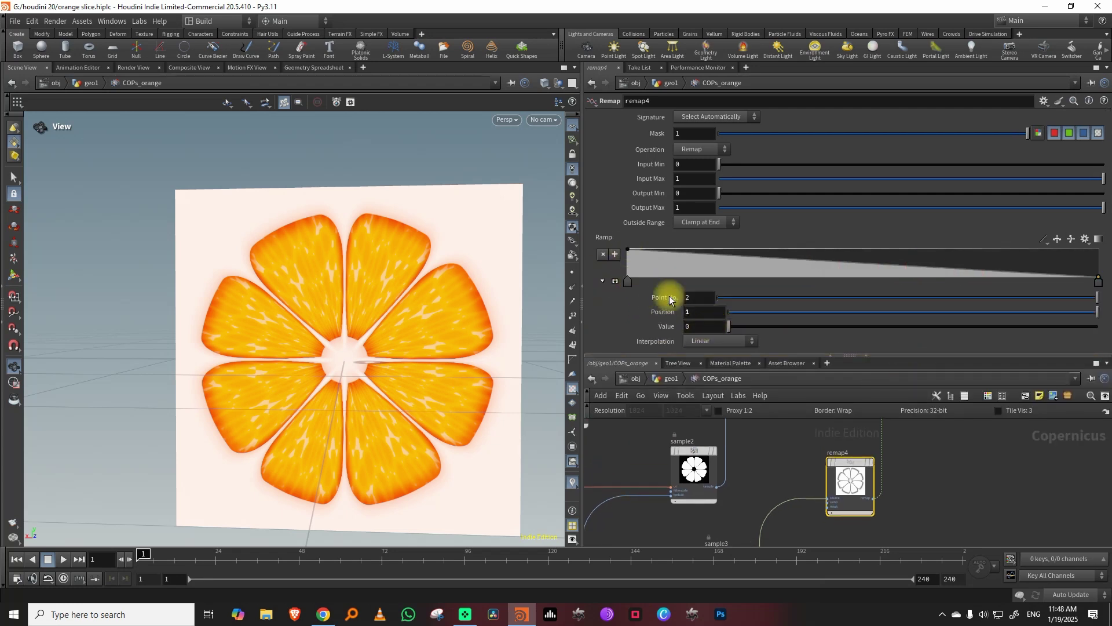
{"action": "left_click", "coordinate": [628, 282]}
{"action": "left_click", "coordinate": [702, 326]}
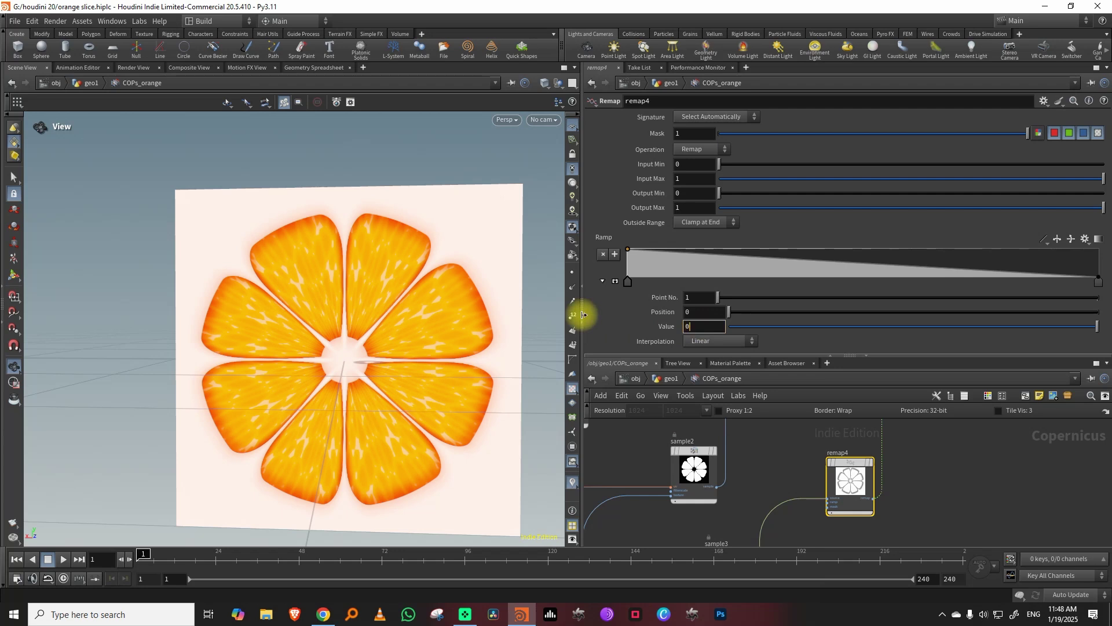
{"action": "key", "text": "Return"}
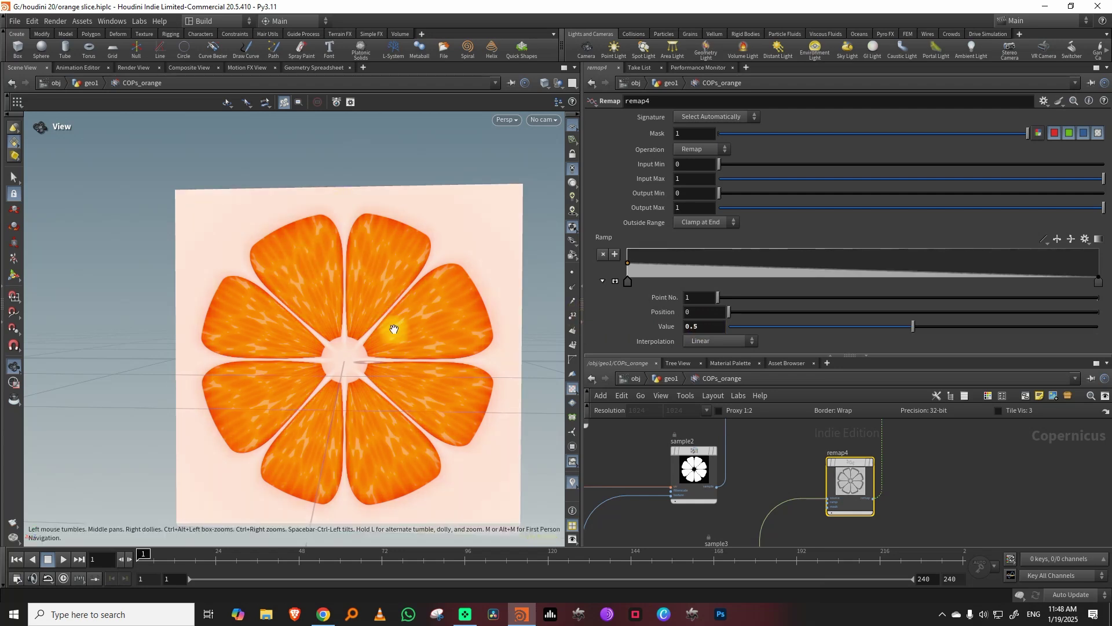
{"action": "left_click_drag", "start_coordinate": [814, 355], "coordinate": [818, 254]}
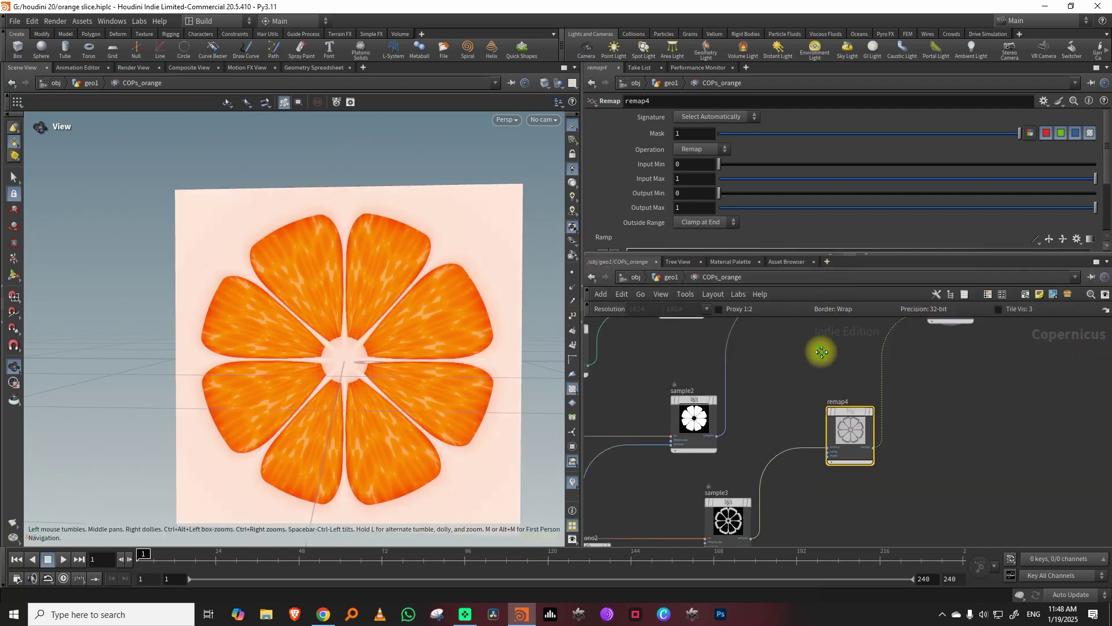
- Connect the segment mask's UV Sample output to the soft-light node's mask input
{"action": "middle_click_drag", "start_coordinate": [821, 350], "coordinate": [797, 370]}
{"action": "left_click_drag", "start_coordinate": [823, 434], "coordinate": [820, 448]}
{"action": "mouse_move", "coordinate": [672, 424]}
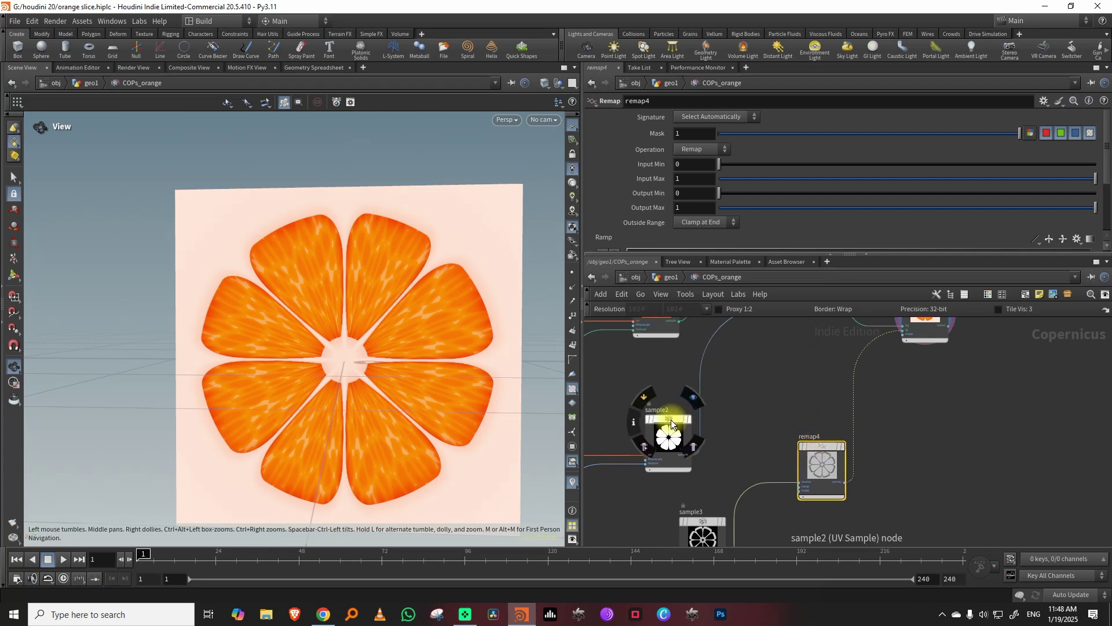
{"action": "middle_click_drag", "start_coordinate": [776, 364], "coordinate": [739, 410]}
{"action": "left_click", "coordinate": [665, 502]}
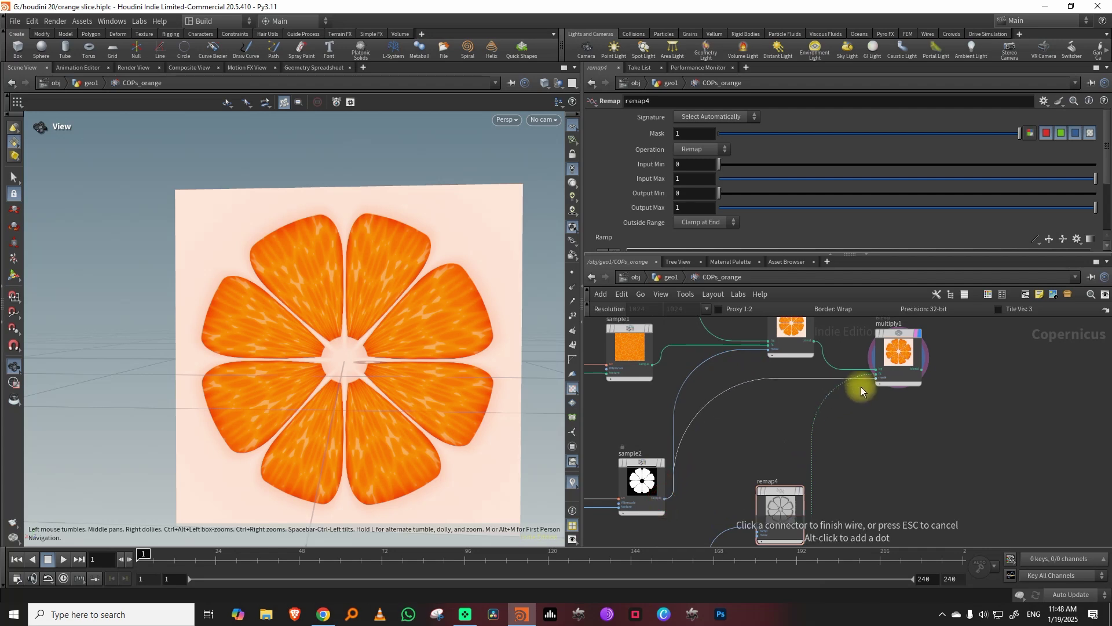
{"action": "left_click", "coordinate": [861, 383]}
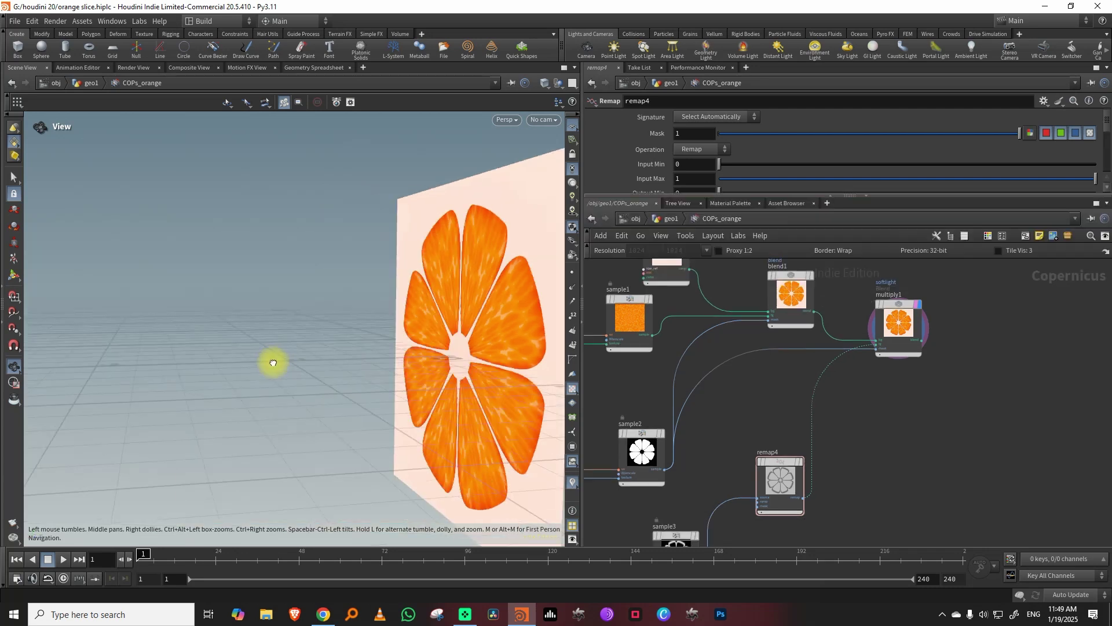
- Examine the slice texture, and display null2 in geo1 to inspect the finished orange model for reference
{"action": "left_click_drag", "start_coordinate": [270, 363], "coordinate": [410, 328]}
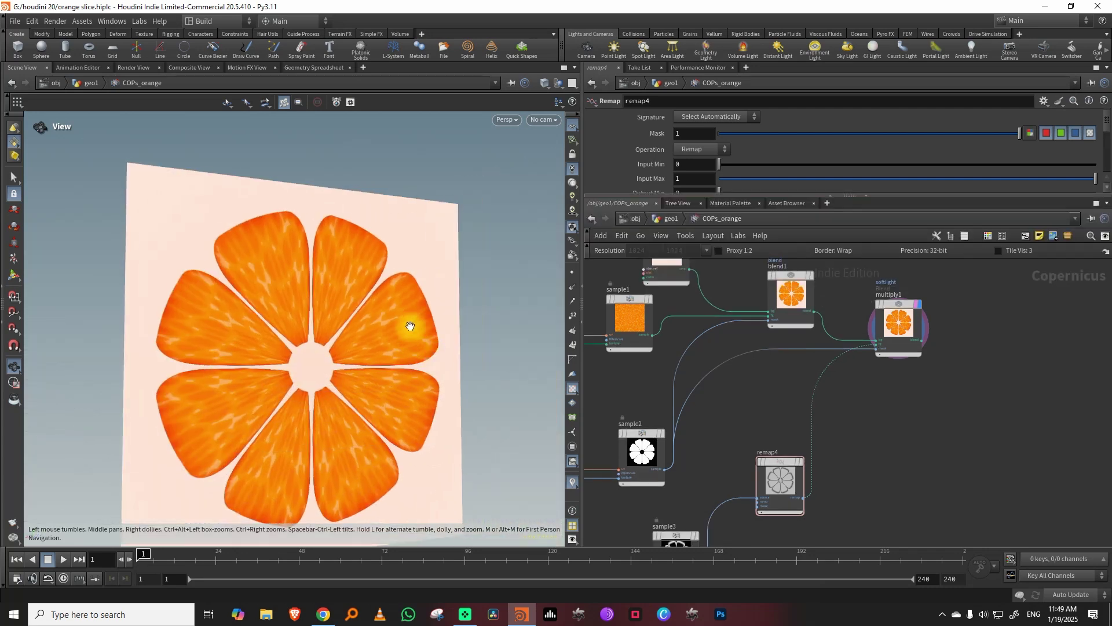
{"action": "right_click_drag", "start_coordinate": [409, 327], "coordinate": [365, 347]}
{"action": "left_click_drag", "start_coordinate": [365, 348], "coordinate": [382, 333]}
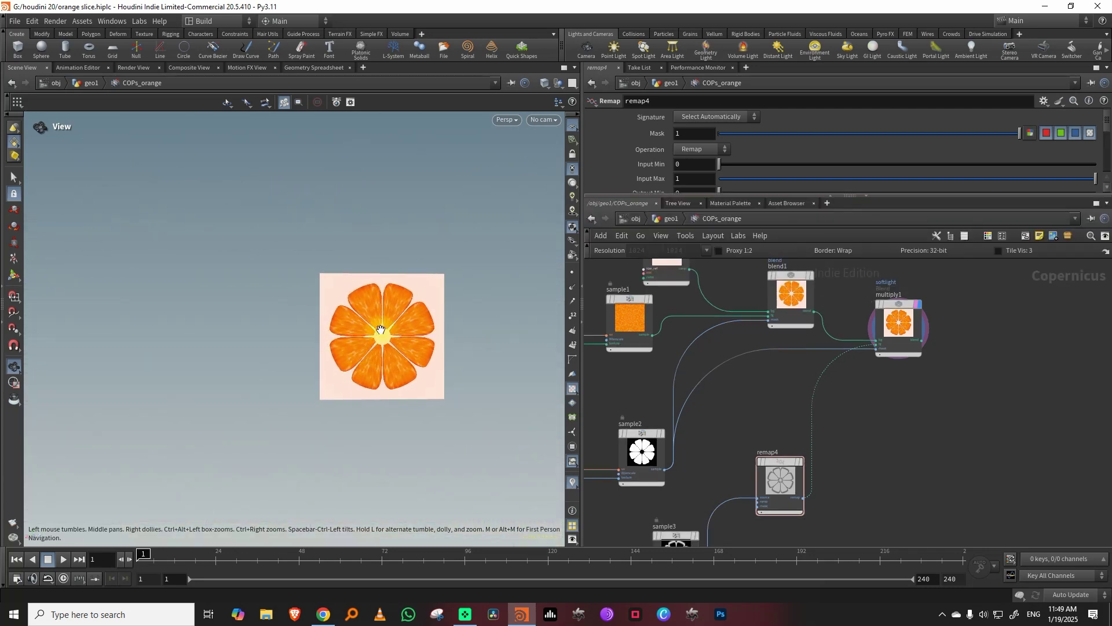
{"action": "right_click_drag", "start_coordinate": [382, 333], "coordinate": [425, 313]}
{"action": "left_click_drag", "start_coordinate": [424, 312], "coordinate": [593, 318]}
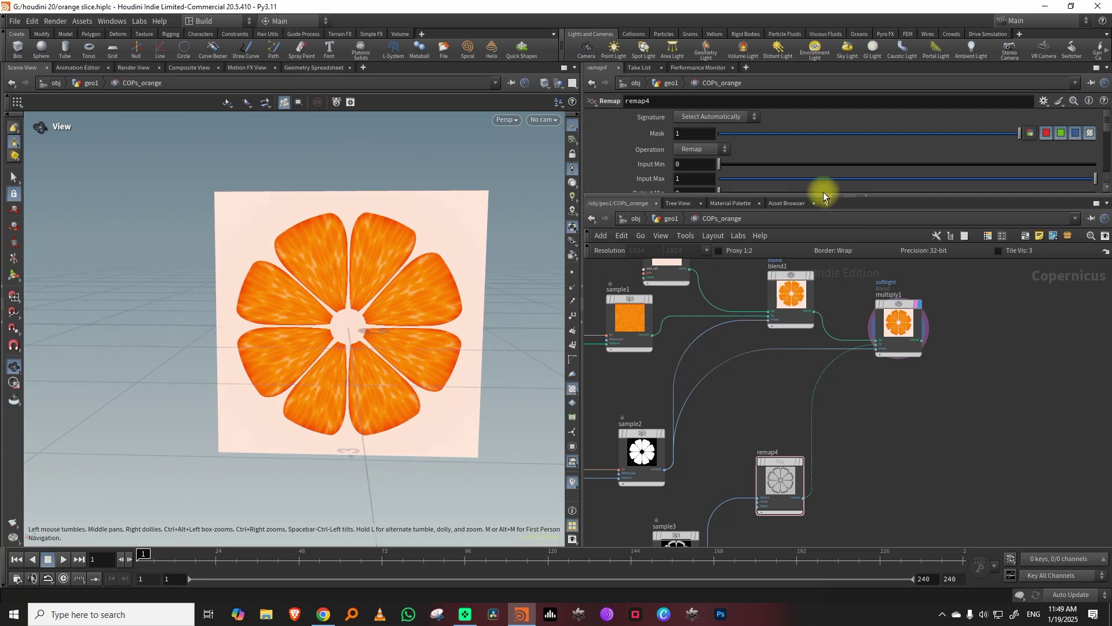
{"action": "left_click_drag", "start_coordinate": [811, 195], "coordinate": [809, 175]}
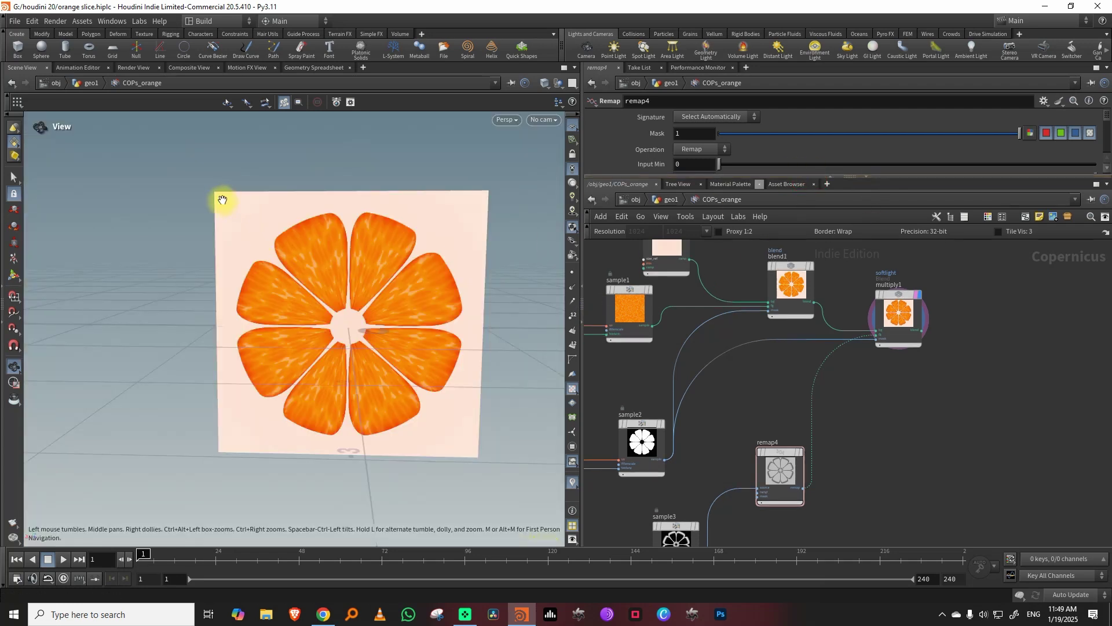
{"action": "left_click", "coordinate": [666, 200]}
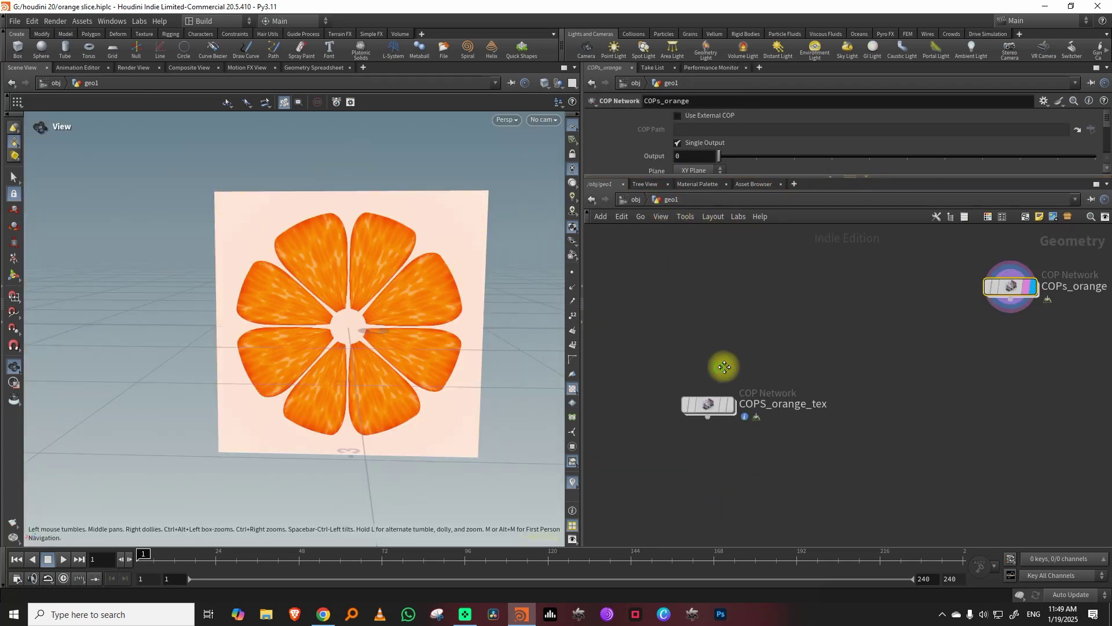
{"action": "left_click", "coordinate": [756, 377]}
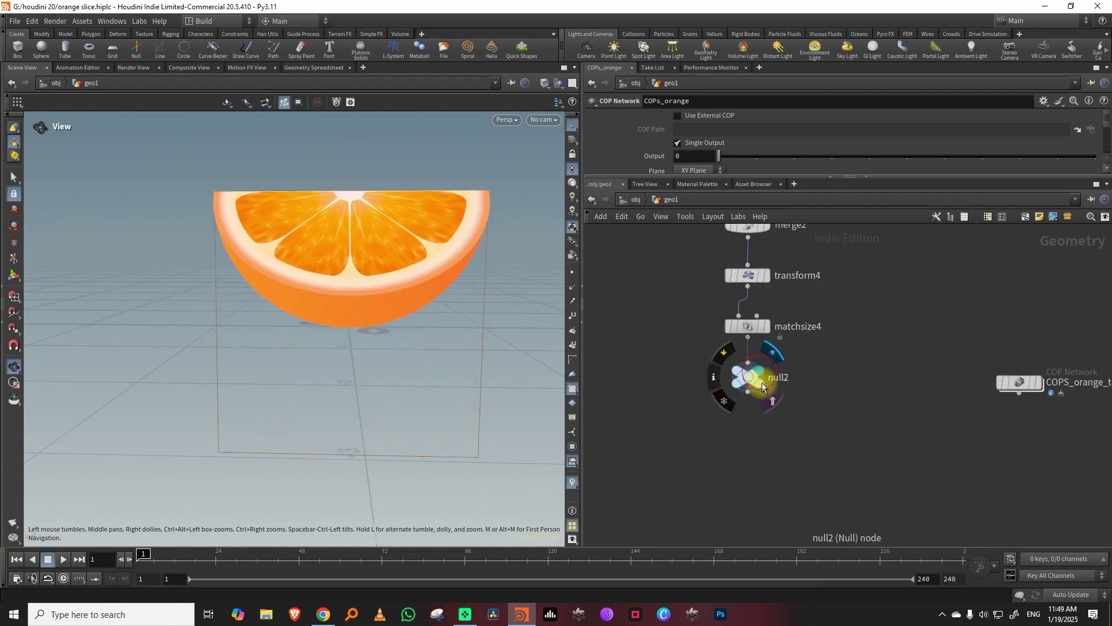
{"action": "left_click_drag", "start_coordinate": [406, 313], "coordinate": [462, 233]}
{"action": "middle_click_drag", "start_coordinate": [946, 321], "coordinate": [657, 429]}
{"action": "middle_click_drag", "start_coordinate": [818, 377], "coordinate": [720, 391]}
{"action": "scroll", "coordinate": [960, 387], "scroll_direction": "up", "scroll_amount": 3}
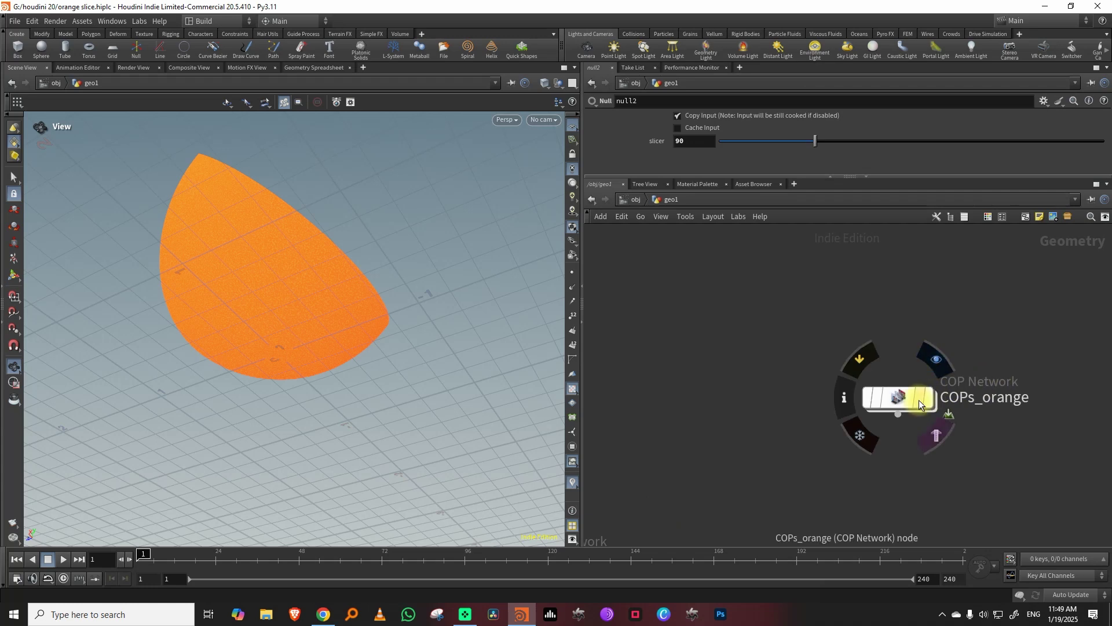
- Display the COPs_orange network, enter it again and place a Null node beside the soft-light node
{"action": "left_click", "coordinate": [927, 424]}
{"action": "double_click", "coordinate": [899, 405]}
{"action": "scroll", "coordinate": [869, 415], "scroll_direction": "down", "scroll_amount": 2}
{"action": "scroll", "coordinate": [889, 410], "scroll_direction": "up", "scroll_amount": 2}
{"action": "key", "text": "Tab"}
{"action": "type", "text": "nul"}
{"action": "left_click", "coordinate": [987, 328]}
{"action": "left_click", "coordinate": [938, 359]}
- Connect the soft-light output to the Null node and rename the Null OUT_orange_slice
{"action": "scroll", "coordinate": [862, 363], "scroll_direction": "up", "scroll_amount": 3}
{"action": "left_click_drag", "start_coordinate": [818, 365], "coordinate": [963, 400]}
{"action": "left_click_drag", "start_coordinate": [1000, 347], "coordinate": [943, 354]}
{"action": "left_click", "coordinate": [944, 342]}
{"action": "type", "text": "OUT_oran"}
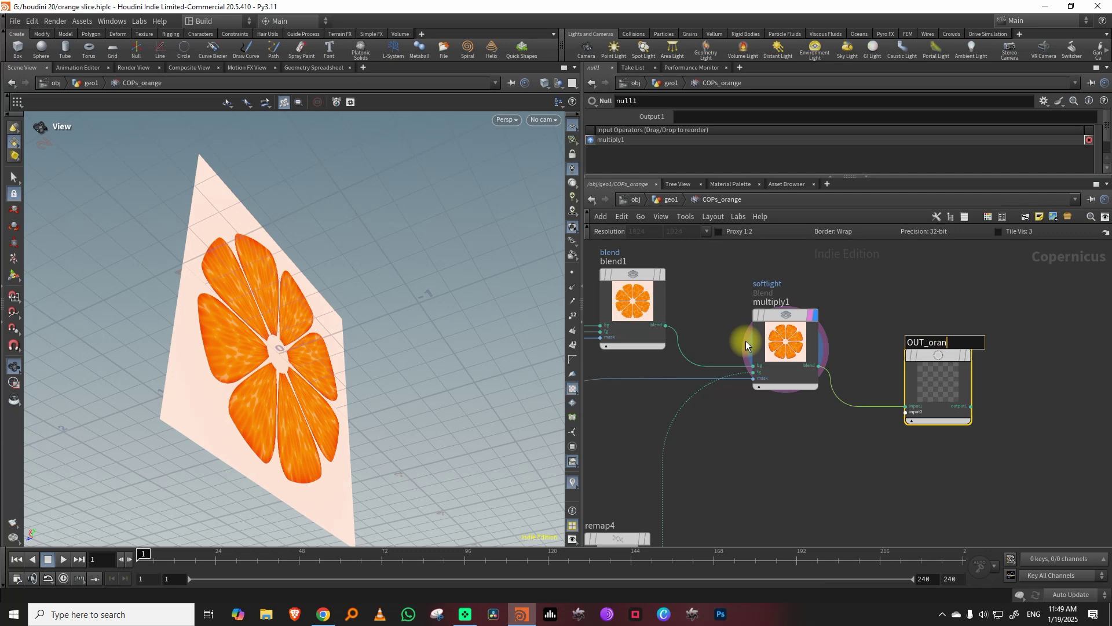
{"action": "type", "text": "ge_slice"}
{"action": "key", "text": "Return"}
- Add a Fractal Noise node in the empty area below the outline SDF to Mono node
{"action": "middle_click_drag", "start_coordinate": [807, 385], "coordinate": [850, 345]}
{"action": "right_click_drag", "start_coordinate": [873, 350], "coordinate": [838, 393]}
{"action": "middle_click_drag", "start_coordinate": [837, 422], "coordinate": [872, 382]}
{"action": "right_click_drag", "start_coordinate": [873, 382], "coordinate": [834, 422]}
{"action": "middle_click_drag", "start_coordinate": [833, 426], "coordinate": [905, 363]}
{"action": "right_click_drag", "start_coordinate": [817, 421], "coordinate": [830, 409]}
{"action": "key", "text": "Tab"}
{"action": "type", "text": "fr"}
{"action": "left_click", "coordinate": [928, 329]}
{"action": "left_click", "coordinate": [777, 447]}
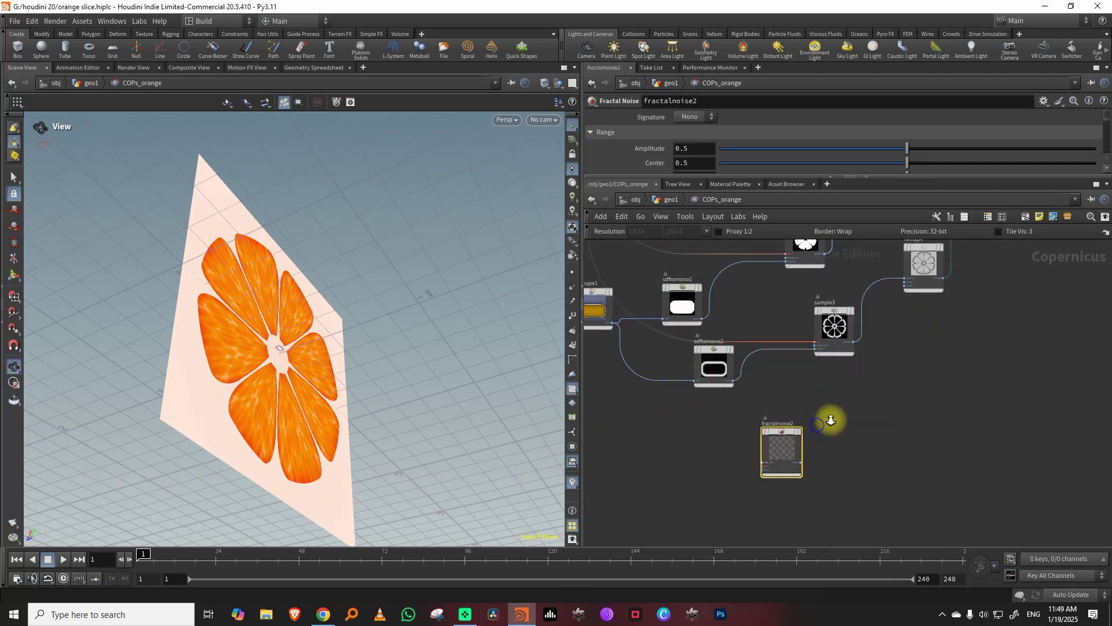
- Display the new Fractal Noise and set its noise type to Worley Cellular F1
{"action": "scroll", "coordinate": [811, 417], "scroll_direction": "up", "scroll_amount": 2}
{"action": "left_click_drag", "start_coordinate": [712, 176], "coordinate": [695, 313]}
{"action": "left_click", "coordinate": [717, 215]}
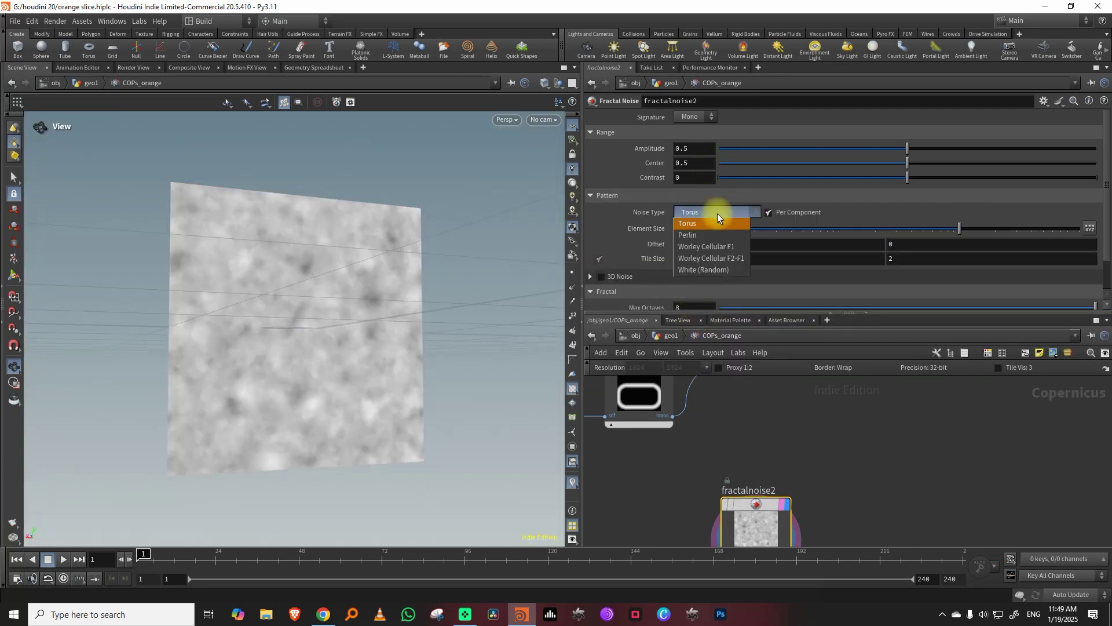
{"action": "left_click", "coordinate": [710, 247]}
{"action": "left_click_drag", "start_coordinate": [335, 322], "coordinate": [297, 336]}
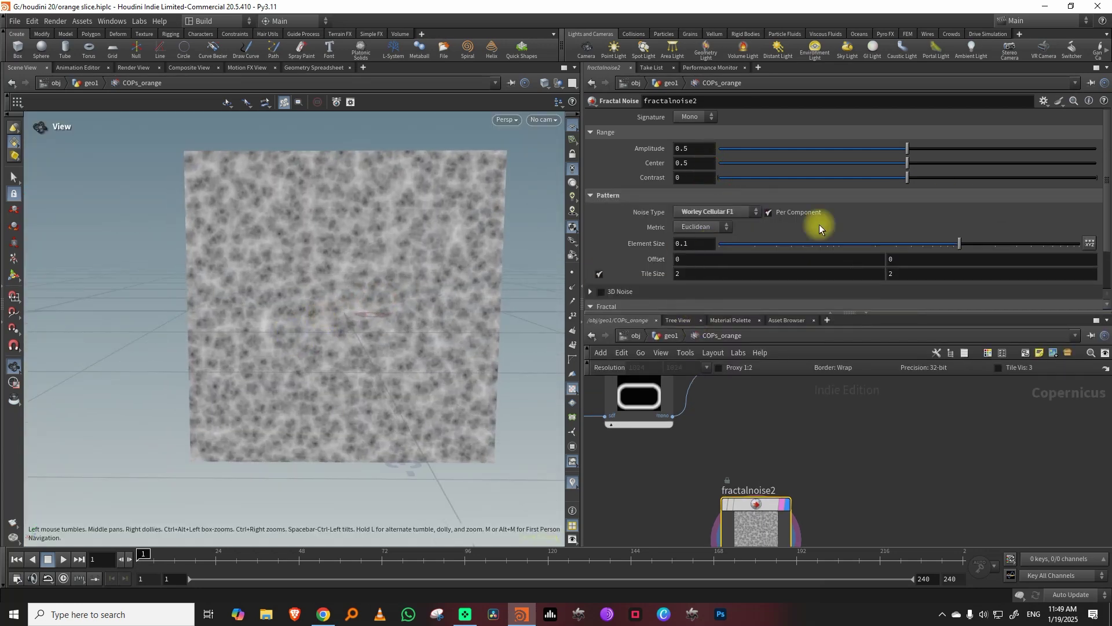
- Reduce the new Fractal Noise's Element Size to a fine grain and set its Roughness to 0.188
{"action": "left_click_drag", "start_coordinate": [869, 177], "coordinate": [938, 169]}
{"action": "left_click_drag", "start_coordinate": [966, 243], "coordinate": [832, 242]}
{"action": "scroll", "coordinate": [861, 300], "scroll_direction": "down", "scroll_amount": 3}
{"action": "left_click_drag", "start_coordinate": [861, 300], "coordinate": [791, 298]}
{"action": "mouse_move", "coordinate": [828, 191]}
{"action": "left_mouse_down"}
{"action": "mouse_move", "coordinate": [777, 191]}
{"action": "mouse_move", "coordinate": [830, 193]}
{"action": "left_mouse_up"}
{"action": "left_click_drag", "start_coordinate": [829, 313], "coordinate": [829, 216]}
- Add a Mono to RGB node fed by the new Fractal Noise and display it
{"action": "key", "text": "Tab"}
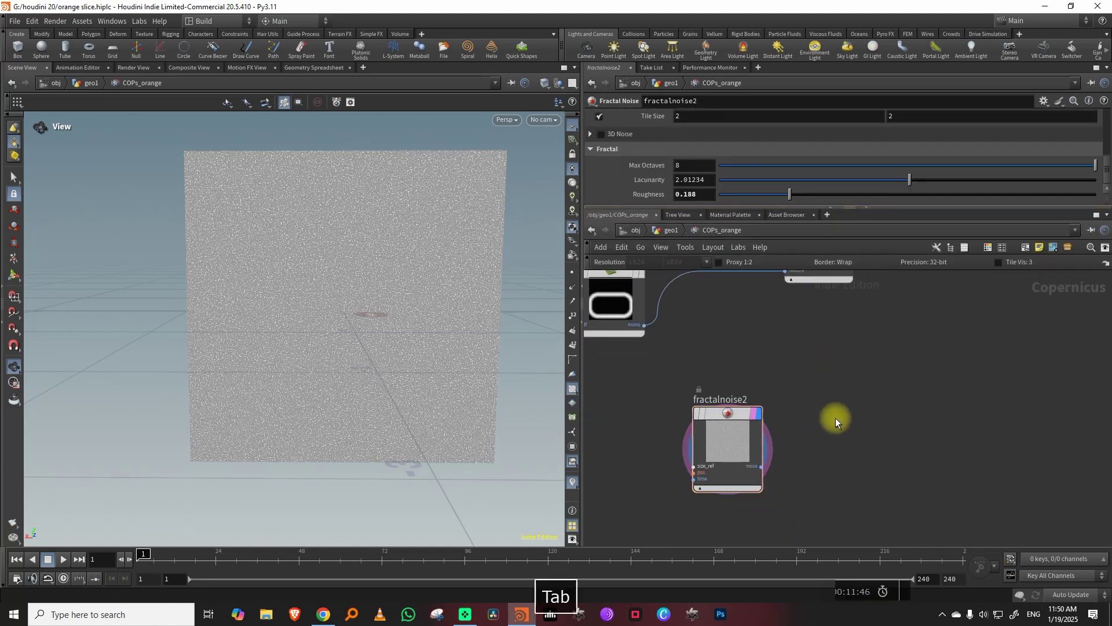
{"action": "mouse_move", "coordinate": [835, 411]}
{"action": "type", "text": "monot"}
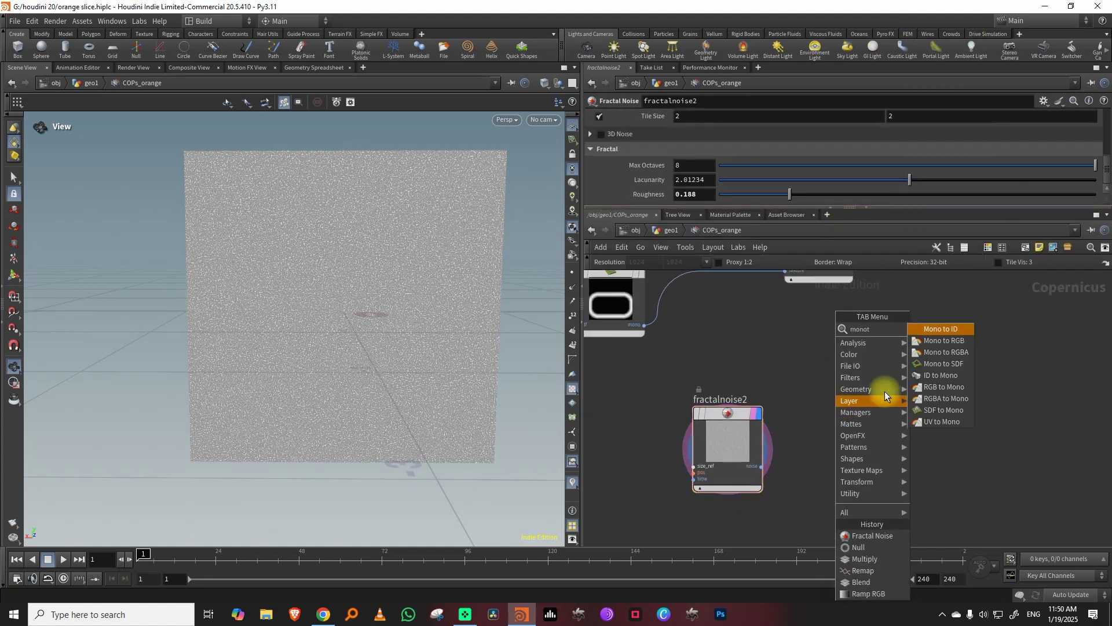
{"action": "left_click", "coordinate": [944, 341]}
{"action": "left_click", "coordinate": [869, 415]}
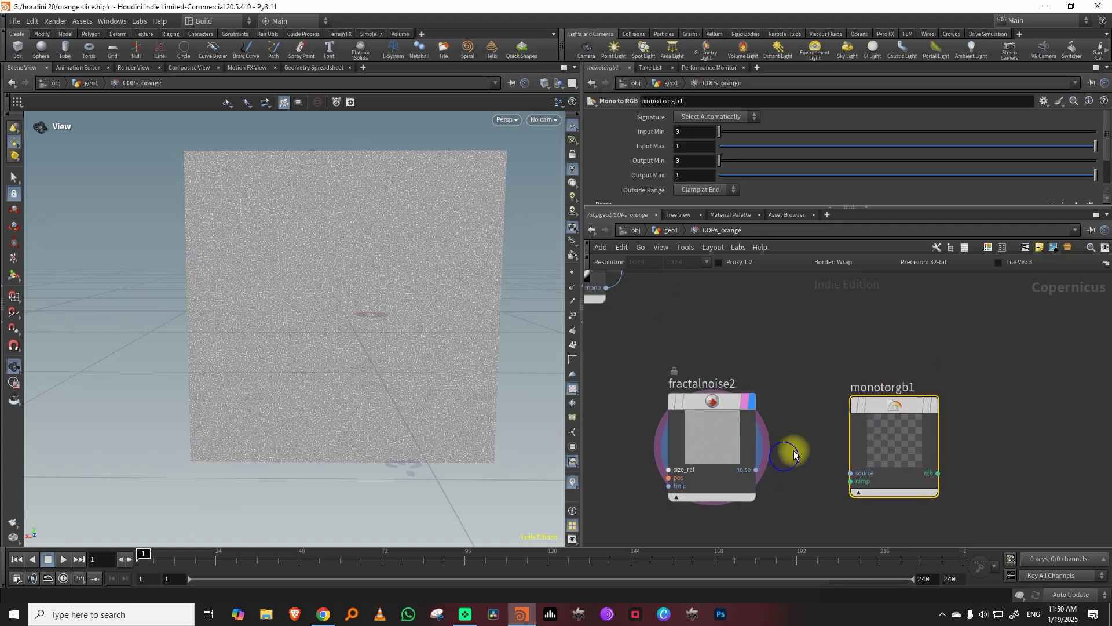
{"action": "left_click_drag", "start_coordinate": [678, 210], "coordinate": [652, 316]}
{"action": "left_click_drag", "start_coordinate": [1006, 416], "coordinate": [870, 492]}
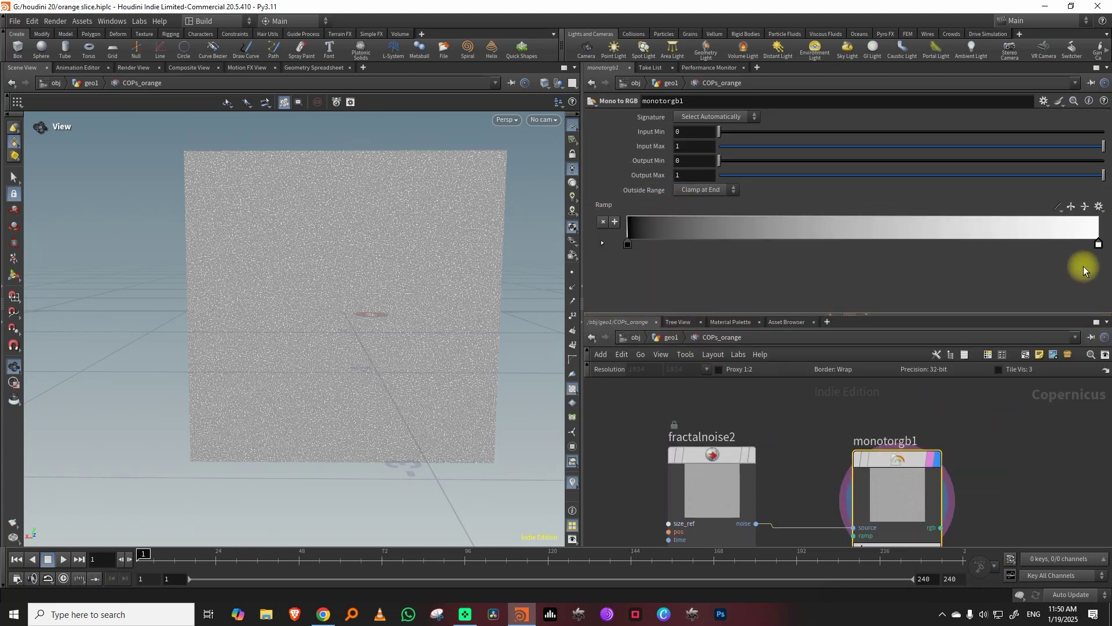
- Copy the orange Mono to RGB node that feeds the OUT_cover blend in the COPS_orange_tex network
{"action": "double_click", "coordinate": [1097, 249]}
{"action": "left_click", "coordinate": [994, 57]}
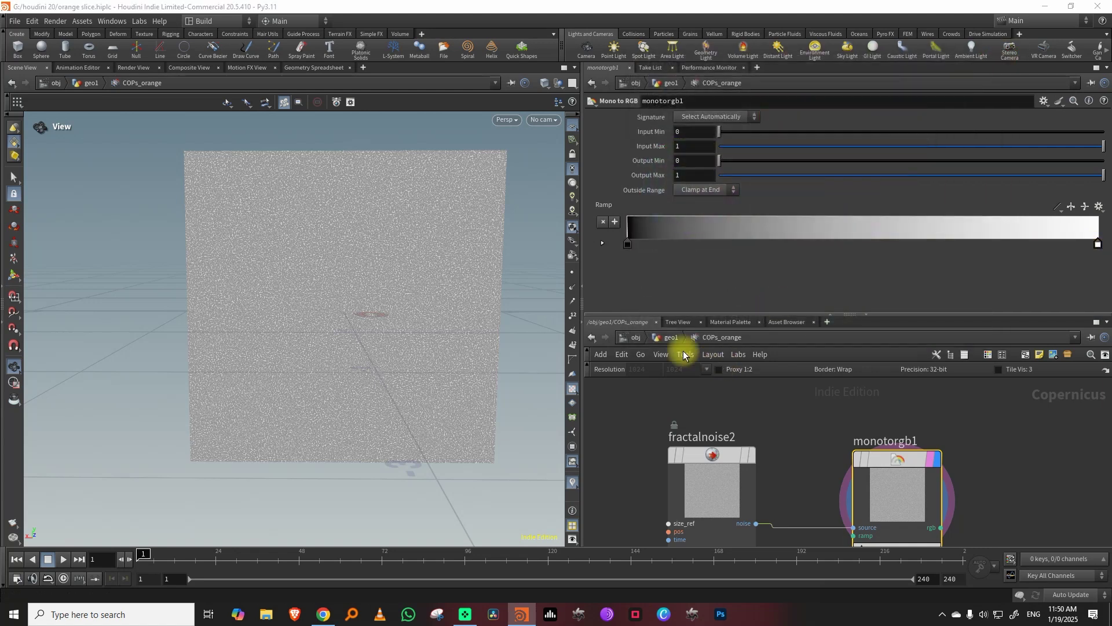
{"action": "left_click", "coordinate": [683, 338]}
{"action": "left_click_drag", "start_coordinate": [716, 318], "coordinate": [768, 203]}
{"action": "middle_click_drag", "start_coordinate": [718, 354], "coordinate": [783, 291]}
{"action": "left_click", "coordinate": [740, 410]}
{"action": "double_click", "coordinate": [742, 406]}
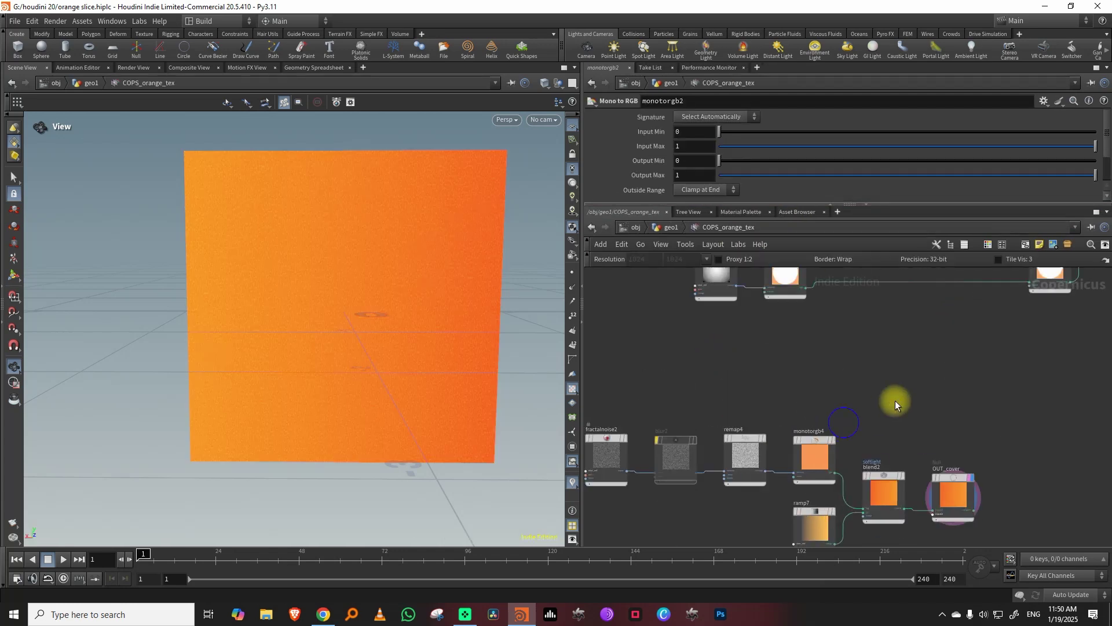
{"action": "scroll", "coordinate": [869, 377], "scroll_direction": "up", "scroll_amount": 4}
{"action": "middle_click_drag", "start_coordinate": [766, 478], "coordinate": [782, 411]}
{"action": "key", "text": "ctrl+c"}
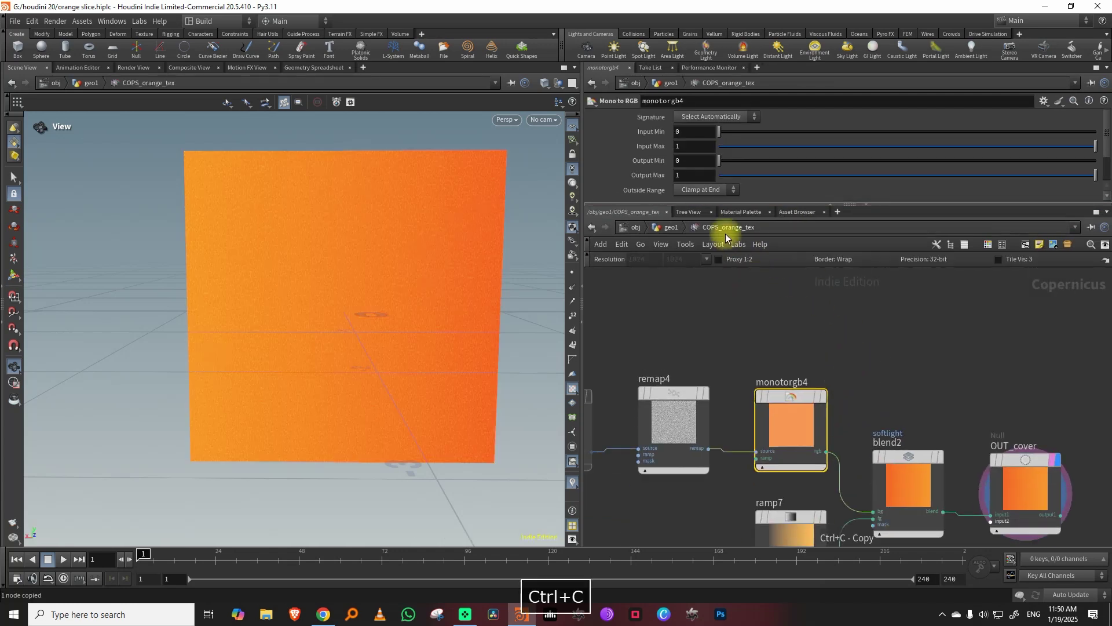
- Replace the gray Mono to RGB in COPs_orange with a pasted copy of the orange one, fed by the Fractal Noise, and display it
{"action": "left_click", "coordinate": [671, 228]}
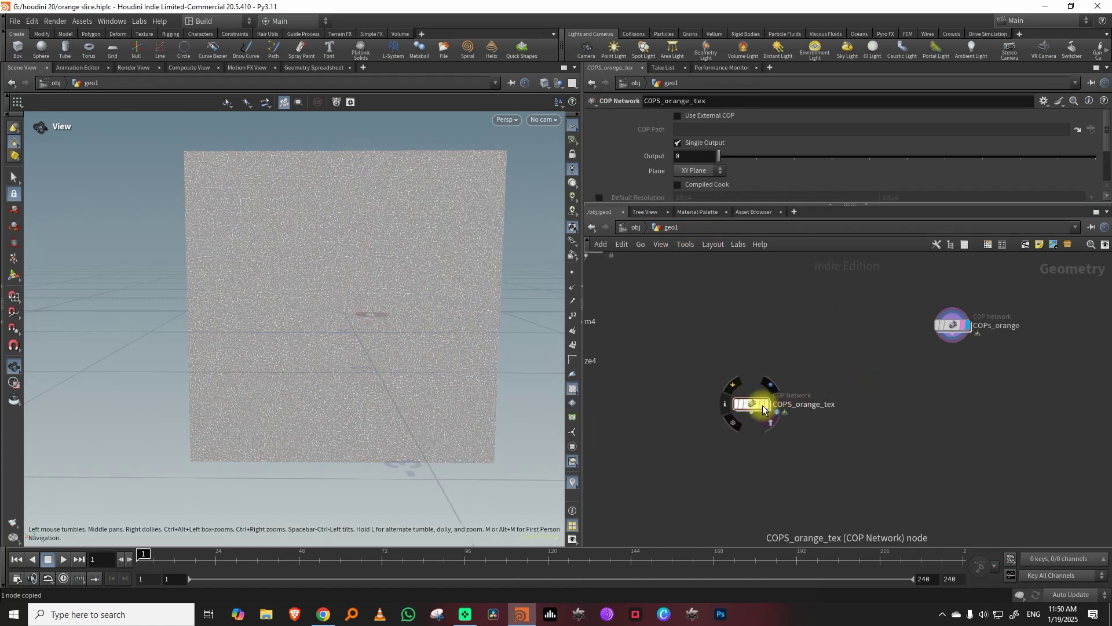
{"action": "double_click", "coordinate": [951, 331]}
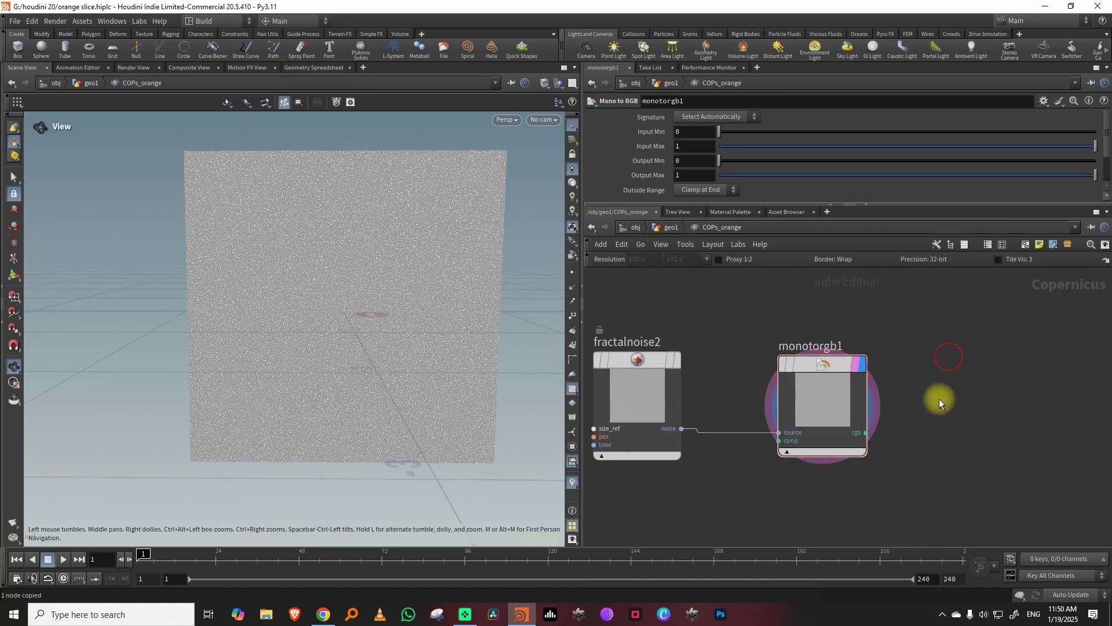
{"action": "key", "text": "ctrl+v"}
{"action": "left_click_drag", "start_coordinate": [941, 359], "coordinate": [865, 376]}
{"action": "left_click", "coordinate": [805, 366]}
{"action": "key", "text": "Delete"}
{"action": "left_click_drag", "start_coordinate": [681, 429], "coordinate": [822, 434]}
{"action": "left_click", "coordinate": [905, 371]}
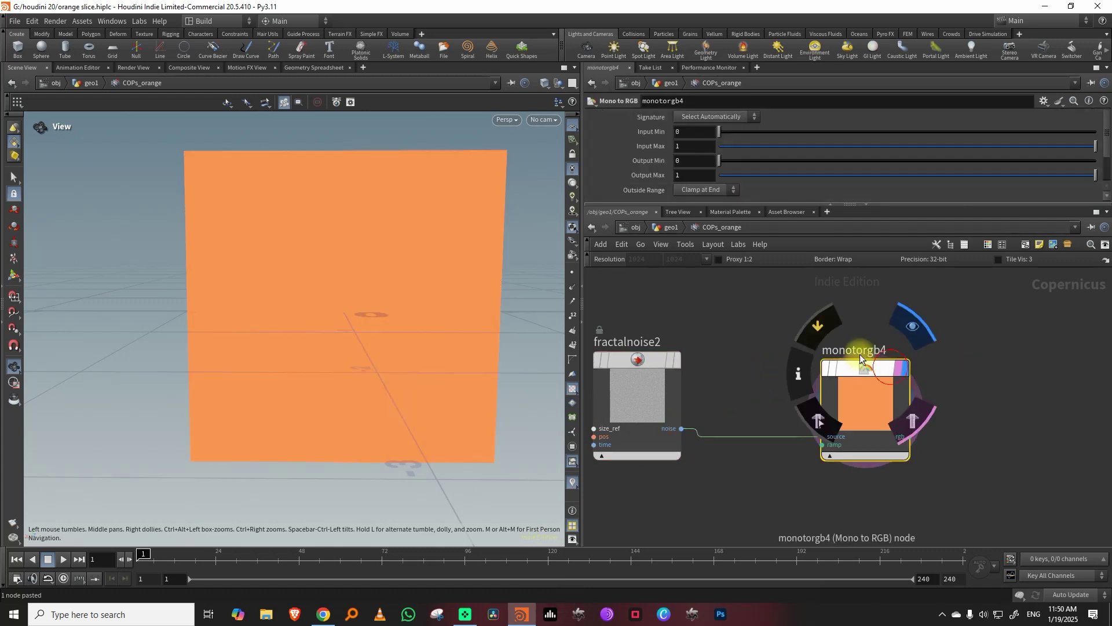
- Darken the start color of the pasted Mono to RGB node's ramp to a deeper orange
{"action": "scroll", "coordinate": [400, 281], "scroll_direction": "up", "scroll_amount": 5}
{"action": "right_click_drag", "start_coordinate": [414, 276], "coordinate": [425, 268]}
{"action": "right_click_drag", "start_coordinate": [312, 305], "coordinate": [341, 298]}
{"action": "left_click_drag", "start_coordinate": [762, 207], "coordinate": [770, 351]}
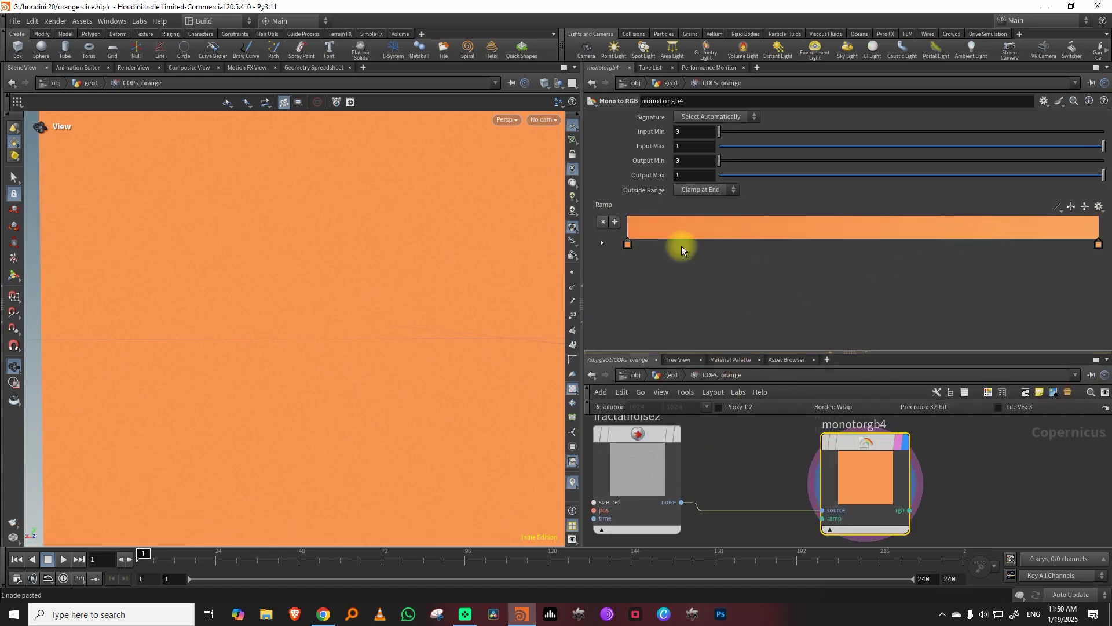
{"action": "left_click", "coordinate": [629, 247]}
{"action": "left_click_drag", "start_coordinate": [933, 299], "coordinate": [933, 295]}
{"action": "left_click", "coordinate": [994, 57]}
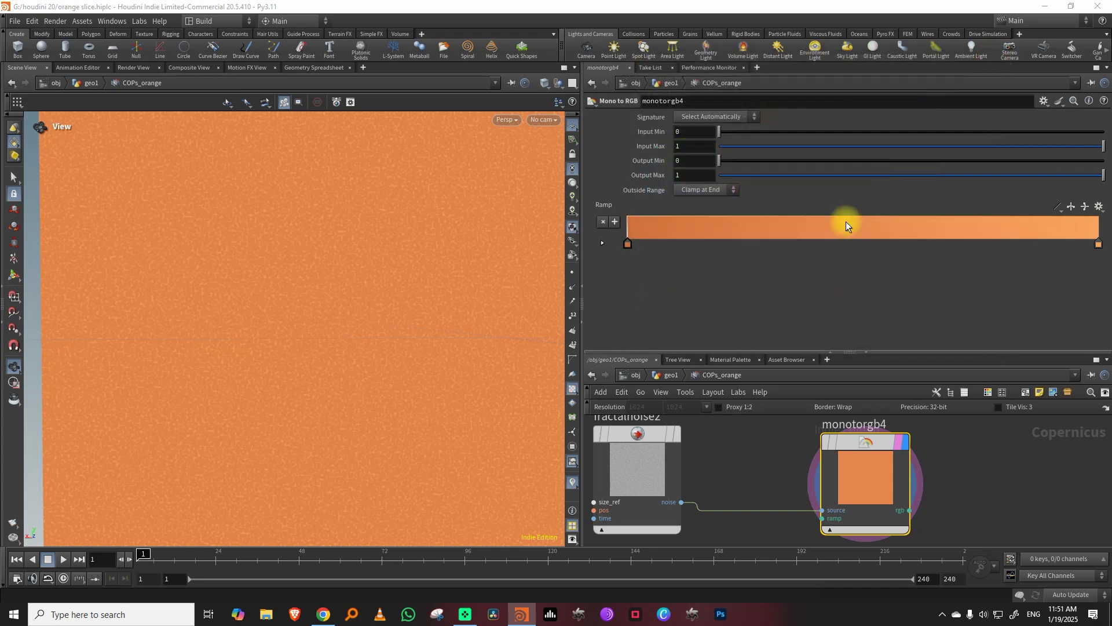
- Insert a Remap node between the Fractal Noise and the orange Mono to RGB node
{"action": "left_click_drag", "start_coordinate": [750, 351], "coordinate": [753, 242]}
{"action": "middle_click_drag", "start_coordinate": [753, 357], "coordinate": [842, 354]}
{"action": "left_click", "coordinate": [825, 353]}
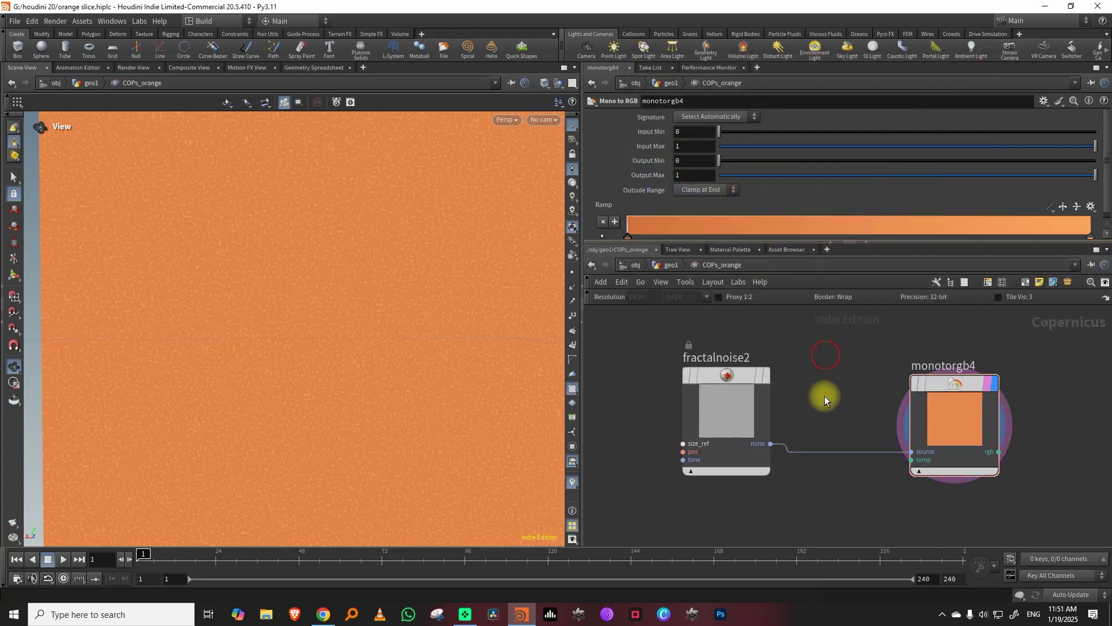
{"action": "key", "text": "Tab"}
{"action": "type", "text": "rem"}
{"action": "left_click", "coordinate": [928, 327]}
{"action": "left_click", "coordinate": [849, 409]}
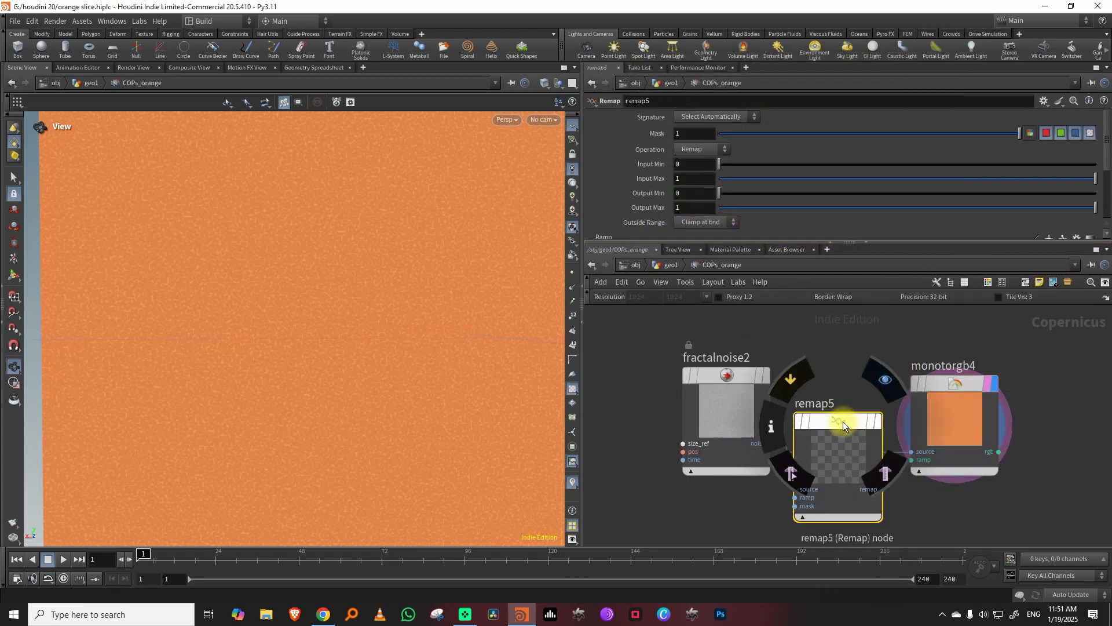
- Set the new Remap's Input Min to 0.271 and Input Max to 0.318
{"action": "left_click_drag", "start_coordinate": [903, 177], "coordinate": [894, 178]}
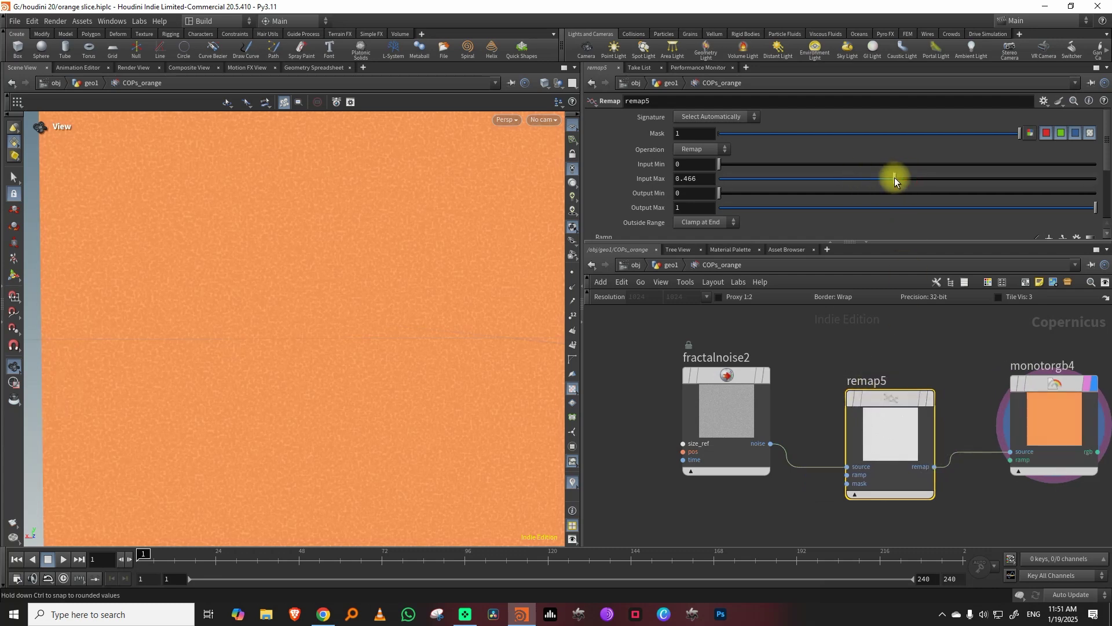
{"action": "left_click_drag", "start_coordinate": [772, 167], "coordinate": [839, 178]}
{"action": "left_click", "coordinate": [883, 179]}
{"action": "left_click_drag", "start_coordinate": [828, 165], "coordinate": [821, 166]}
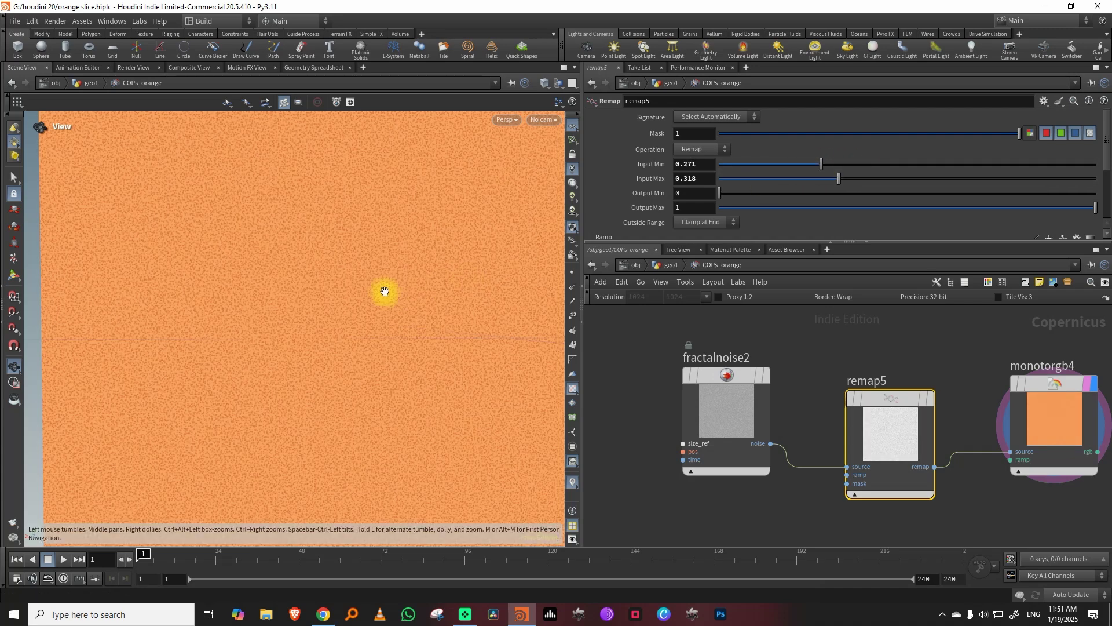
{"action": "scroll", "coordinate": [386, 297], "scroll_direction": "down", "scroll_amount": 3}
{"action": "left_click_drag", "start_coordinate": [387, 303], "coordinate": [340, 293]}
{"action": "mouse_move", "coordinate": [340, 294]}
{"action": "right_mouse_down"}
{"action": "mouse_move", "coordinate": [468, 225]}
{"action": "mouse_move", "coordinate": [350, 312]}
{"action": "right_mouse_up"}
- Add a Ramp node below the orange Mono to RGB, set its signature to RGB and display it
{"action": "left_click_drag", "start_coordinate": [807, 242], "coordinate": [834, 176]}
{"action": "middle_click_drag", "start_coordinate": [902, 292], "coordinate": [808, 289]}
{"action": "right_click_drag", "start_coordinate": [808, 288], "coordinate": [787, 304]}
{"action": "scroll", "coordinate": [789, 341], "scroll_direction": "down", "scroll_amount": 2}
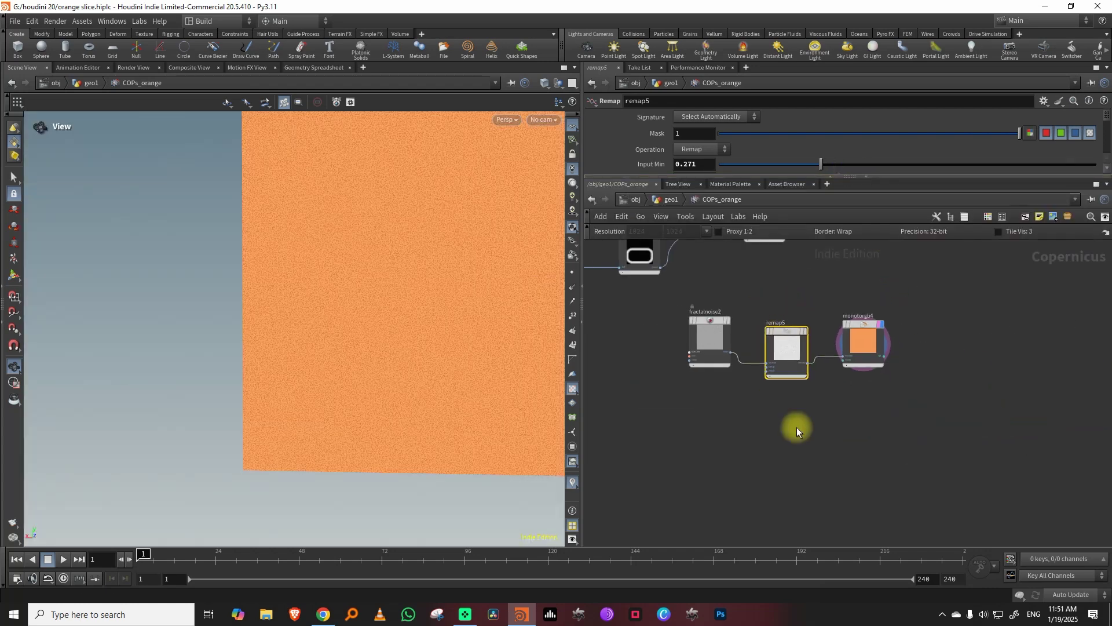
{"action": "key", "text": "Tab"}
{"action": "type", "text": "ramp"}
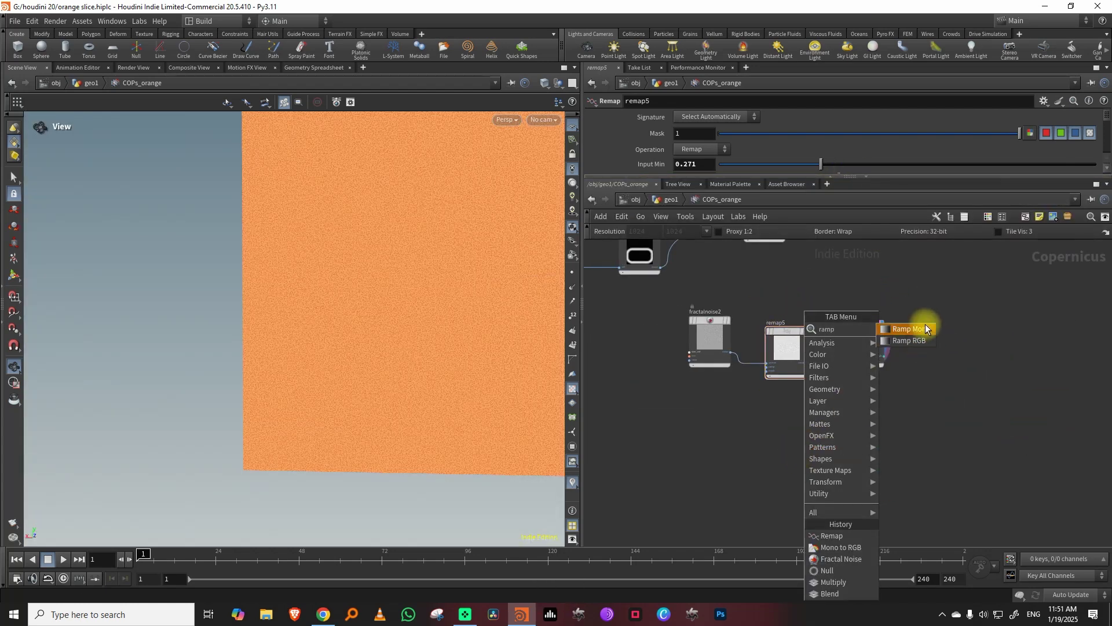
{"action": "left_click", "coordinate": [927, 329]}
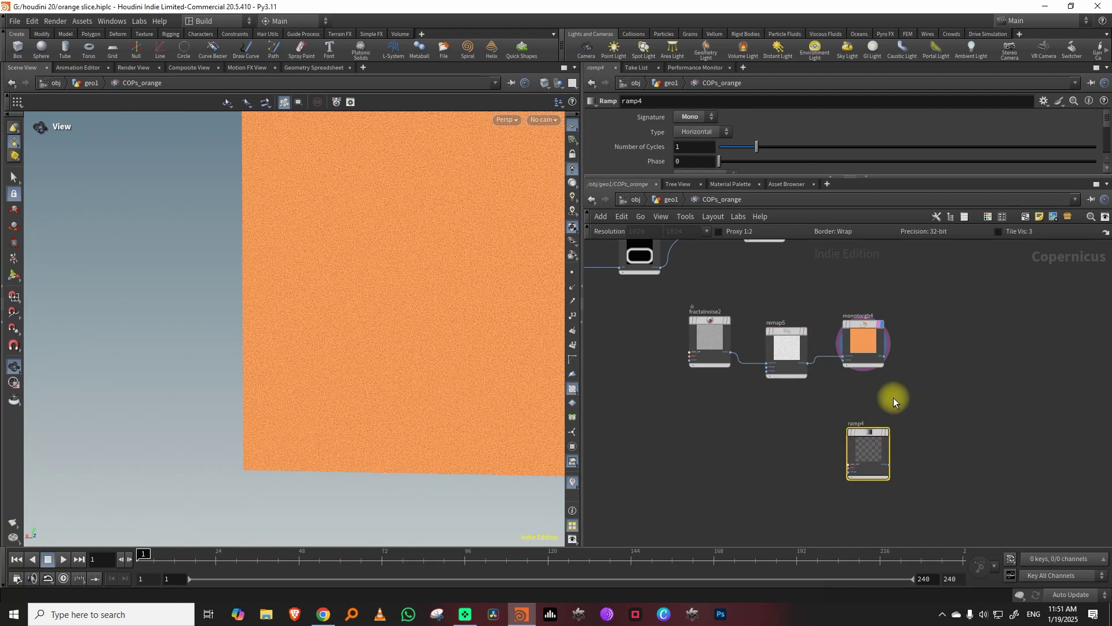
{"action": "scroll", "coordinate": [894, 397], "scroll_direction": "up", "scroll_amount": 2}
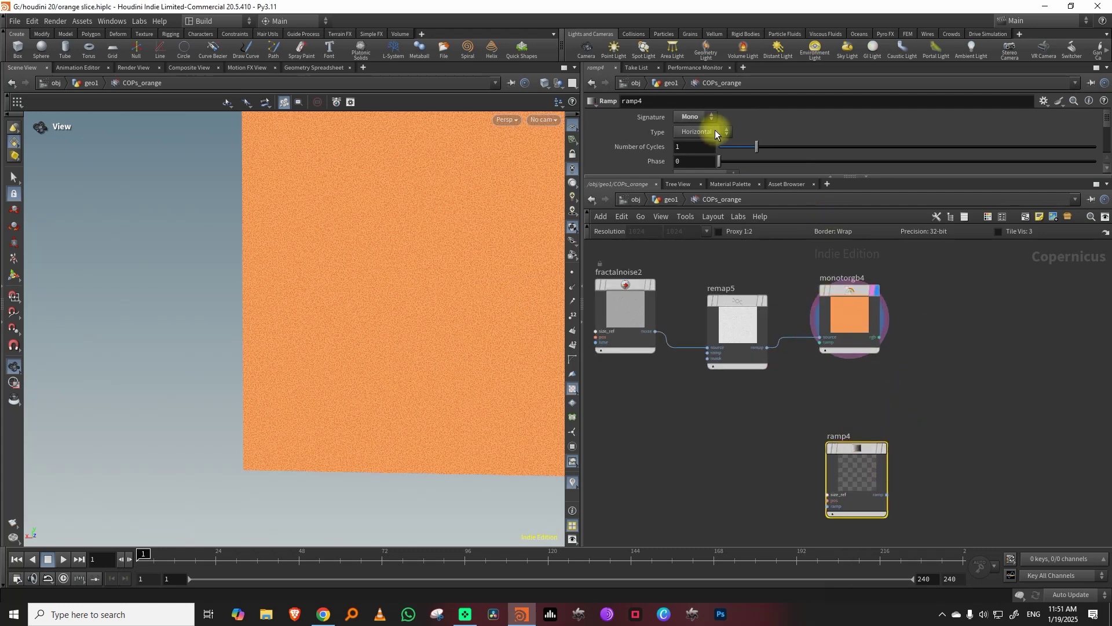
{"action": "left_click", "coordinate": [686, 140]}
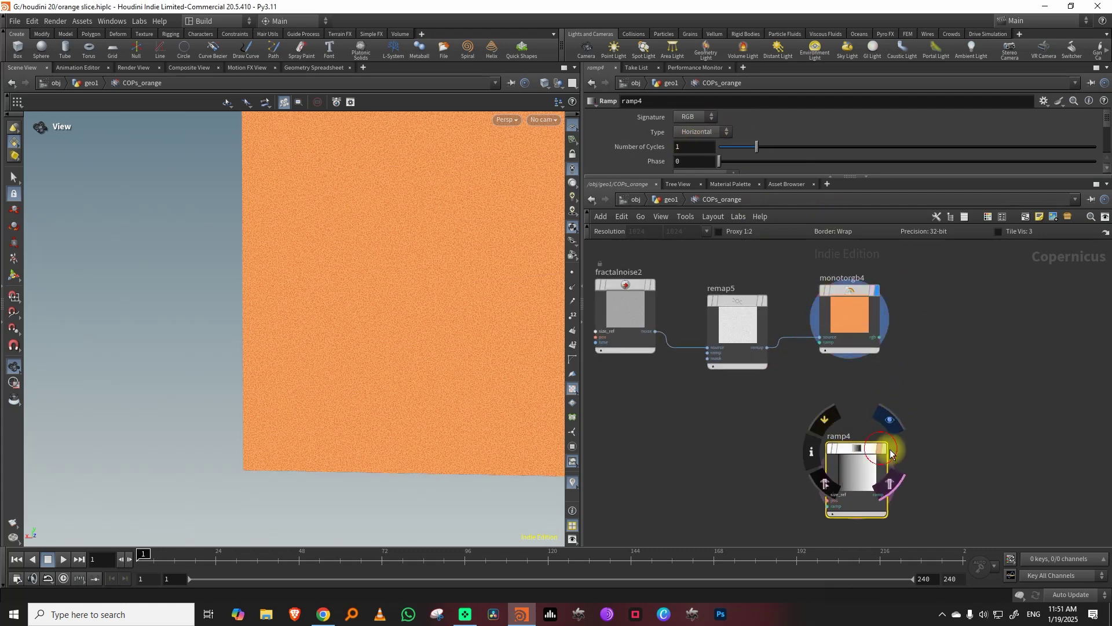
{"action": "left_click", "coordinate": [882, 449]}
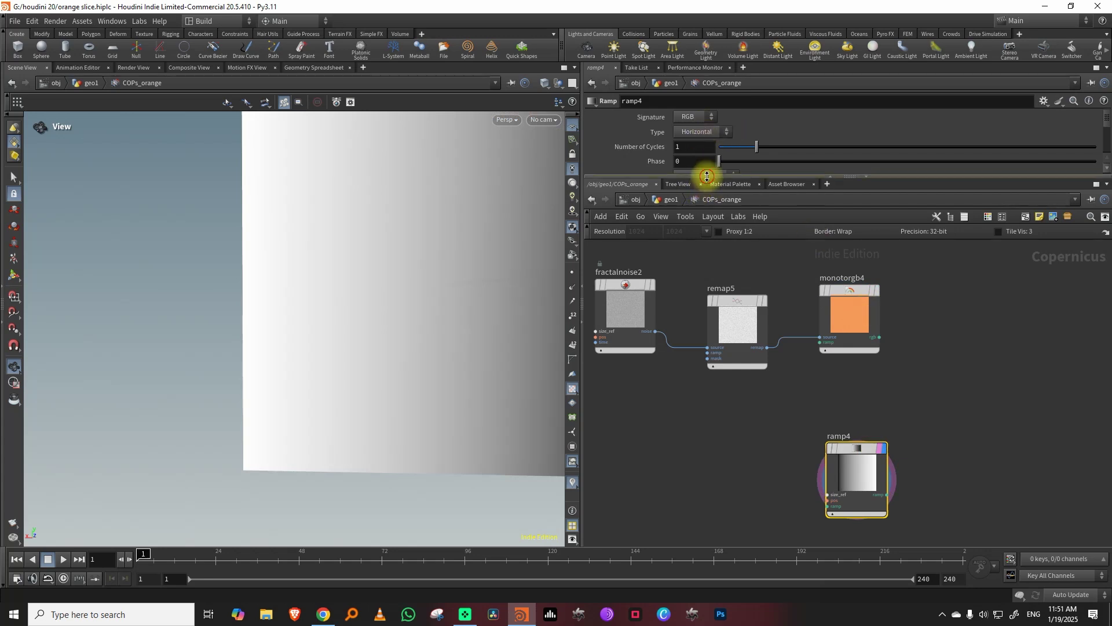
- Add a Blend node beside the orange Mono to RGB node
{"action": "left_click_drag", "start_coordinate": [707, 177], "coordinate": [707, 256]}
{"action": "scroll", "coordinate": [425, 275], "scroll_direction": "down", "scroll_amount": 4}
{"action": "middle_click_drag", "start_coordinate": [383, 290], "coordinate": [321, 303]}
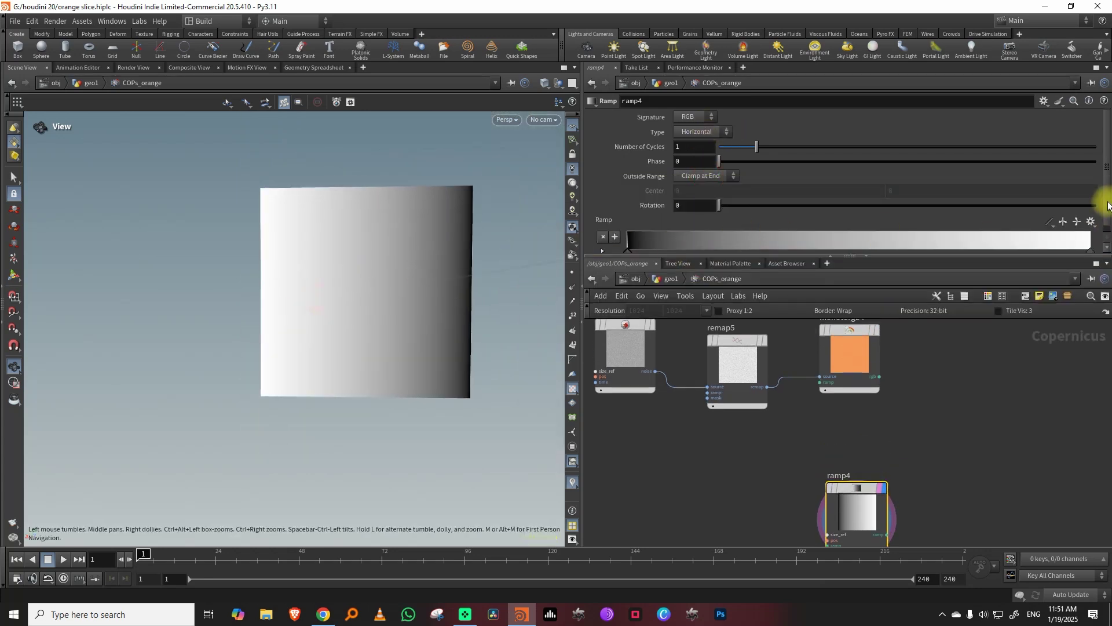
{"action": "scroll", "coordinate": [1108, 205], "scroll_direction": "down", "scroll_amount": 1}
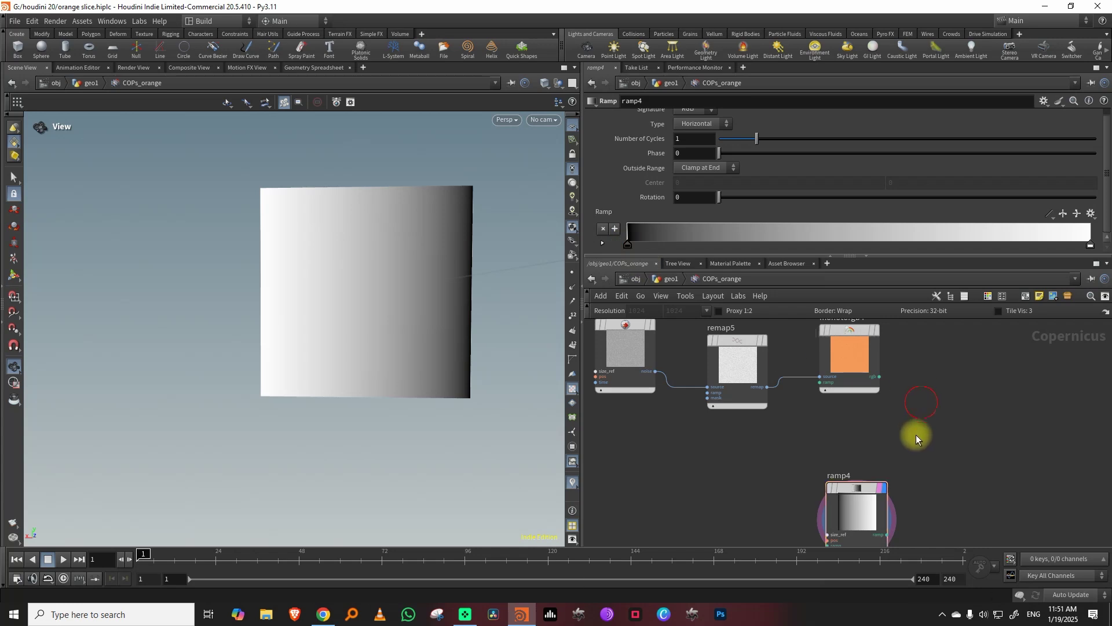
{"action": "key", "text": "Tab"}
{"action": "type", "text": "v"}
{"action": "left_click", "coordinate": [830, 447]}
{"action": "key", "text": "Tab"}
{"action": "type", "text": "bl"}
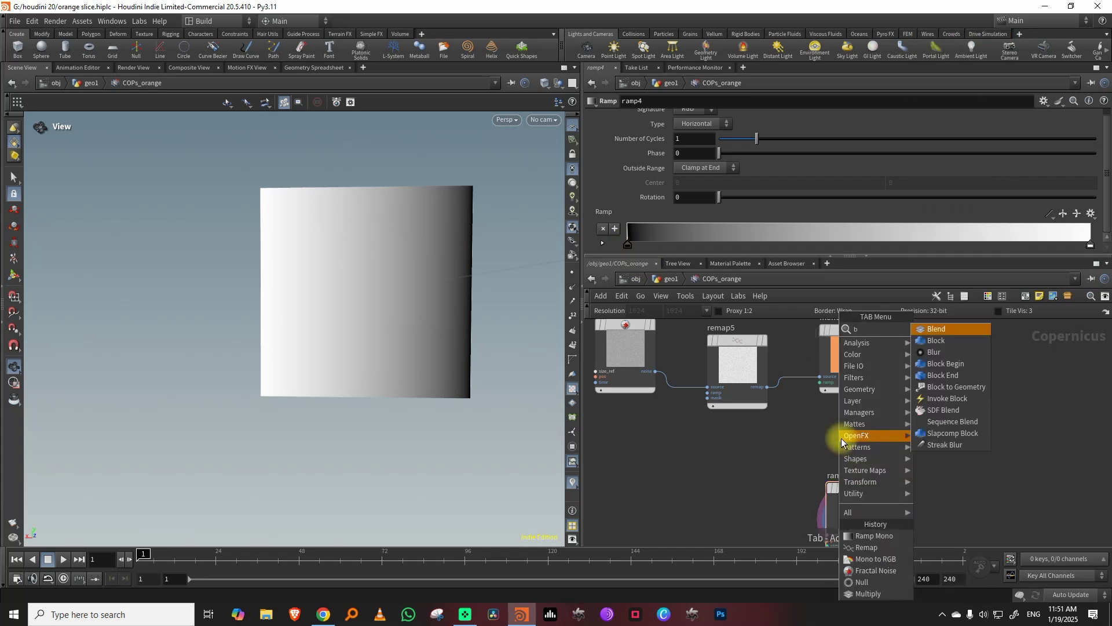
{"action": "left_click", "coordinate": [936, 329]}
{"action": "left_click", "coordinate": [977, 365]}
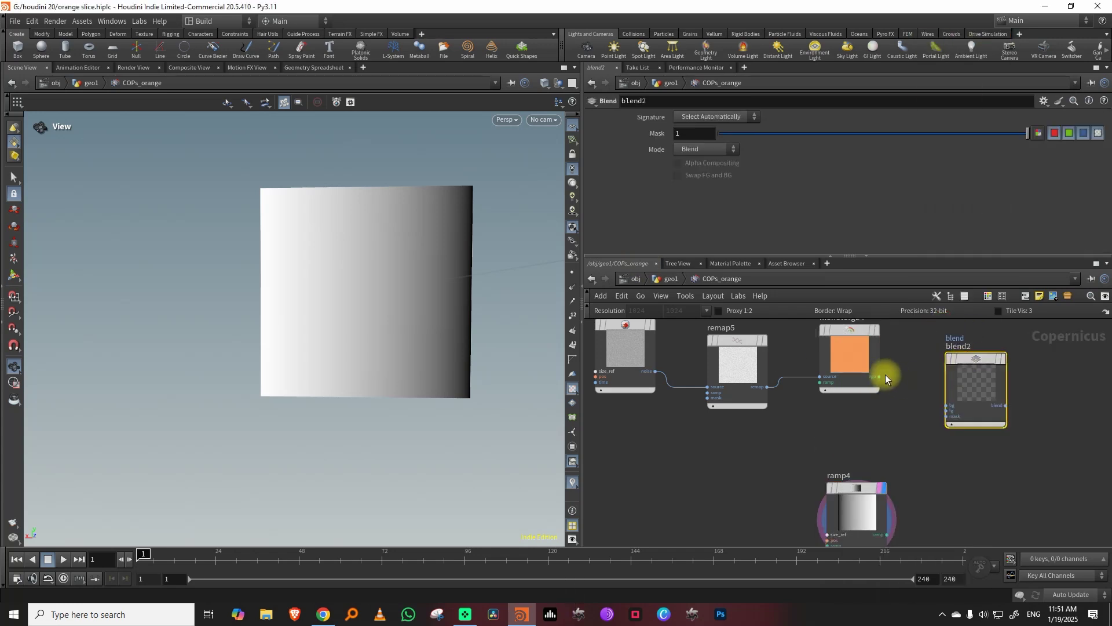
- Blend the orange Mono to RGB as background with the Ramp as foreground in SoftLight mode and display the Blend
{"action": "left_click", "coordinate": [702, 152]}
{"action": "left_click", "coordinate": [699, 340]}
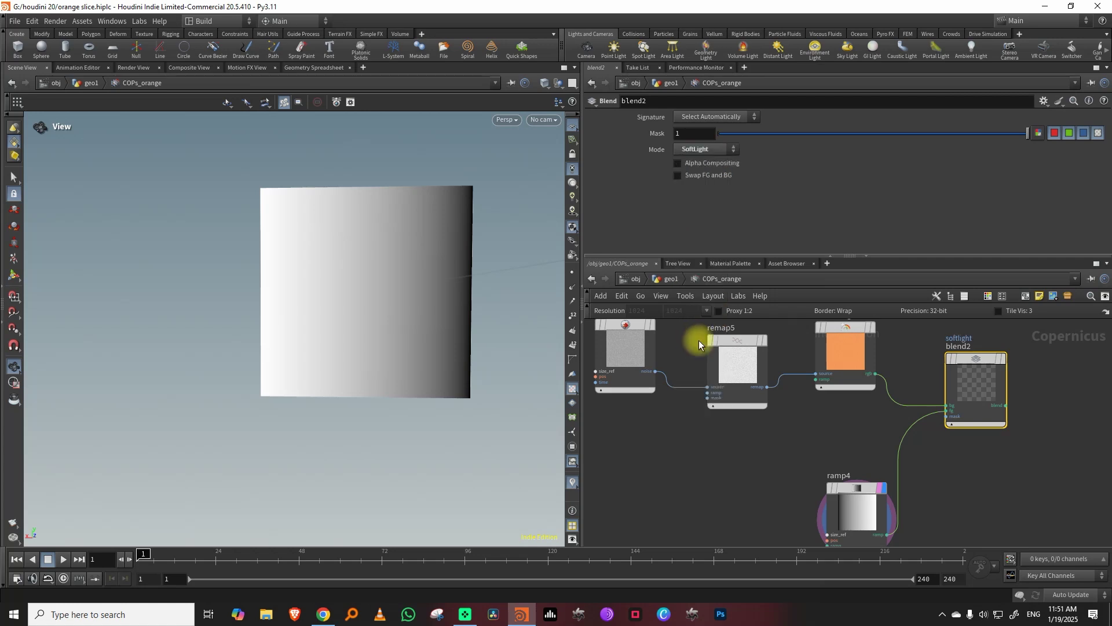
{"action": "left_click", "coordinate": [1004, 354]}
- Lighten the Ramp's black end to gray and tint its white end light orange with hue 35
{"action": "left_click", "coordinate": [856, 492]}
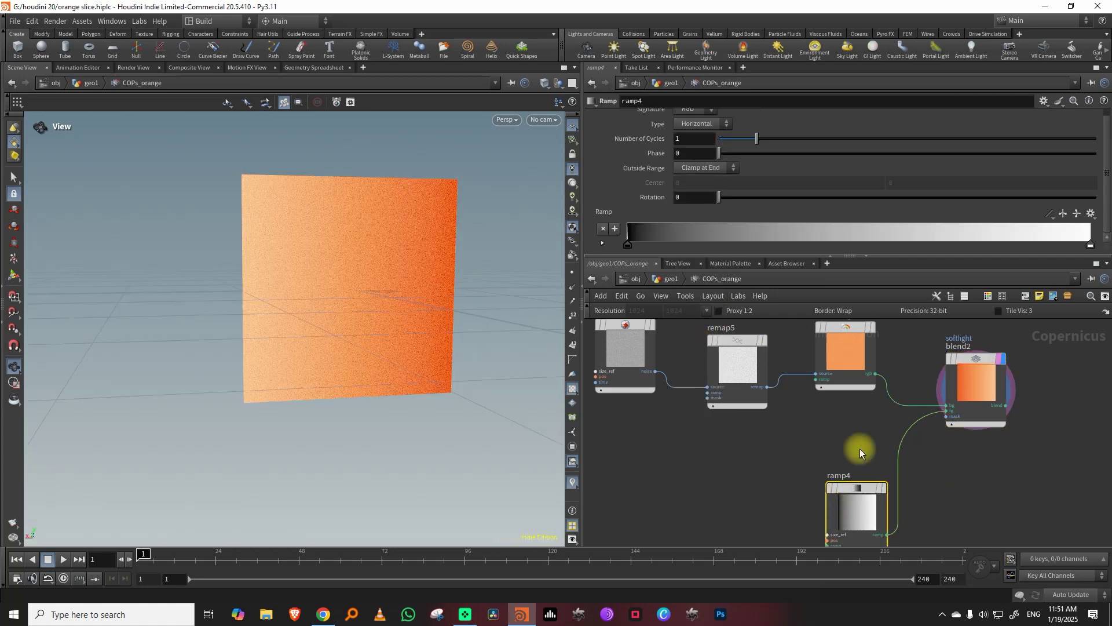
{"action": "double_click", "coordinate": [628, 247]}
{"action": "left_click_drag", "start_coordinate": [839, 294], "coordinate": [852, 294]}
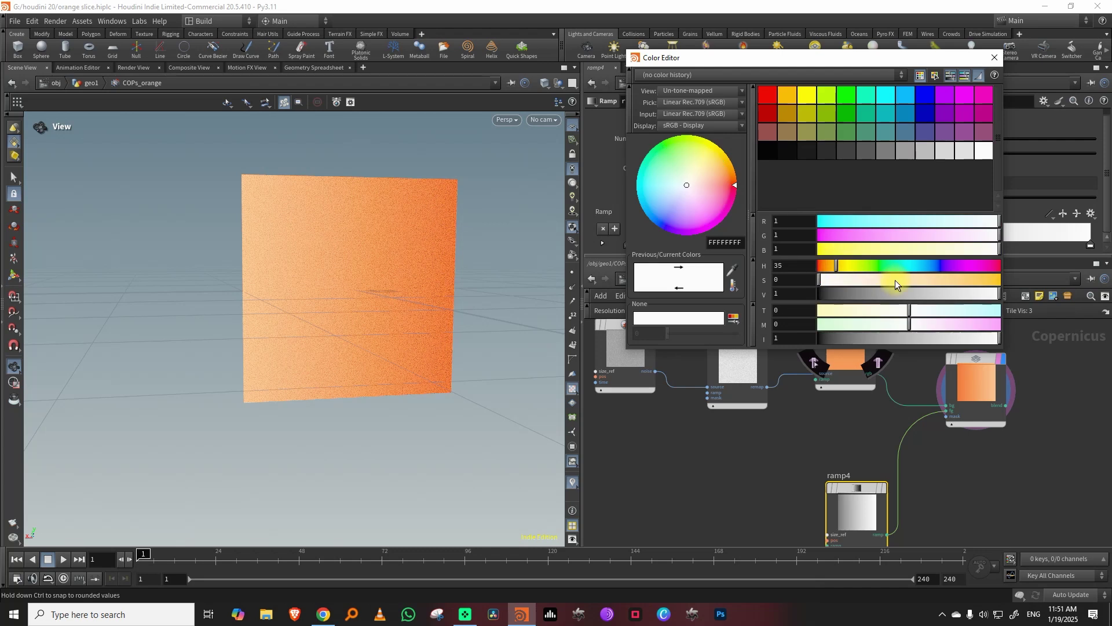
{"action": "left_click_drag", "start_coordinate": [895, 279], "coordinate": [902, 280]}
{"action": "left_click", "coordinate": [995, 57]}
- Add a Null node after the SoftLight Blend and feed it with the blended result
{"action": "key", "text": "Tab"}
{"action": "type", "text": "nu"}
{"action": "left_click", "coordinate": [1017, 331]}
{"action": "left_click", "coordinate": [998, 384]}
{"action": "left_click_drag", "start_coordinate": [875, 421], "coordinate": [966, 423]}
{"action": "left_click_drag", "start_coordinate": [996, 376], "coordinate": [970, 399]}
- Rename the Null node as OUT_orange_skin and save the scene
{"action": "double_click", "coordinate": [964, 390]}
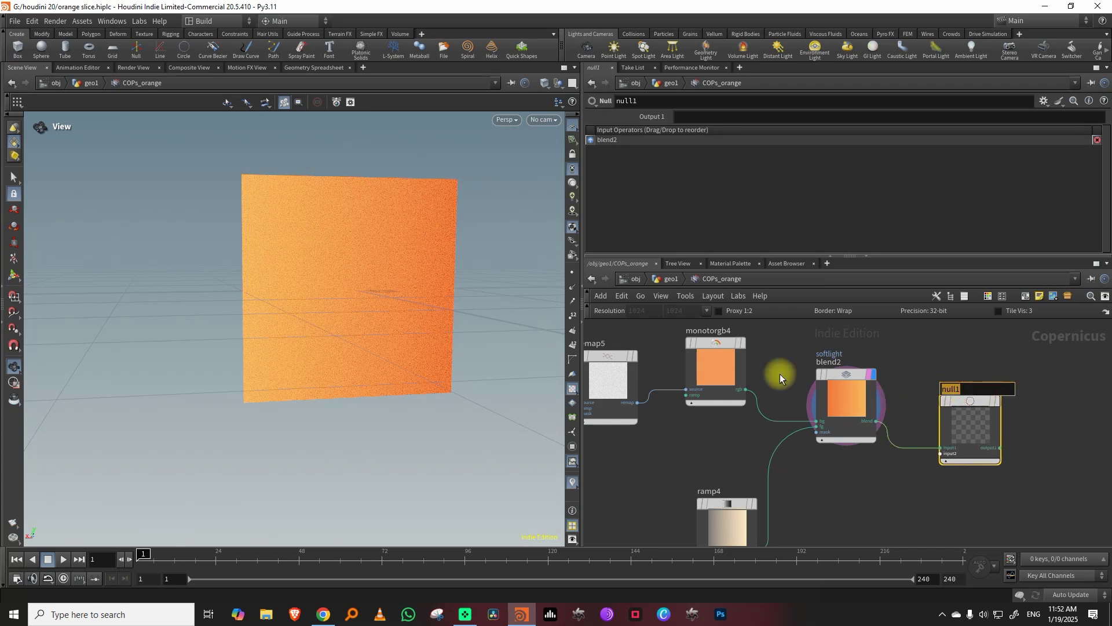
{"action": "type", "text": "OUT_"}
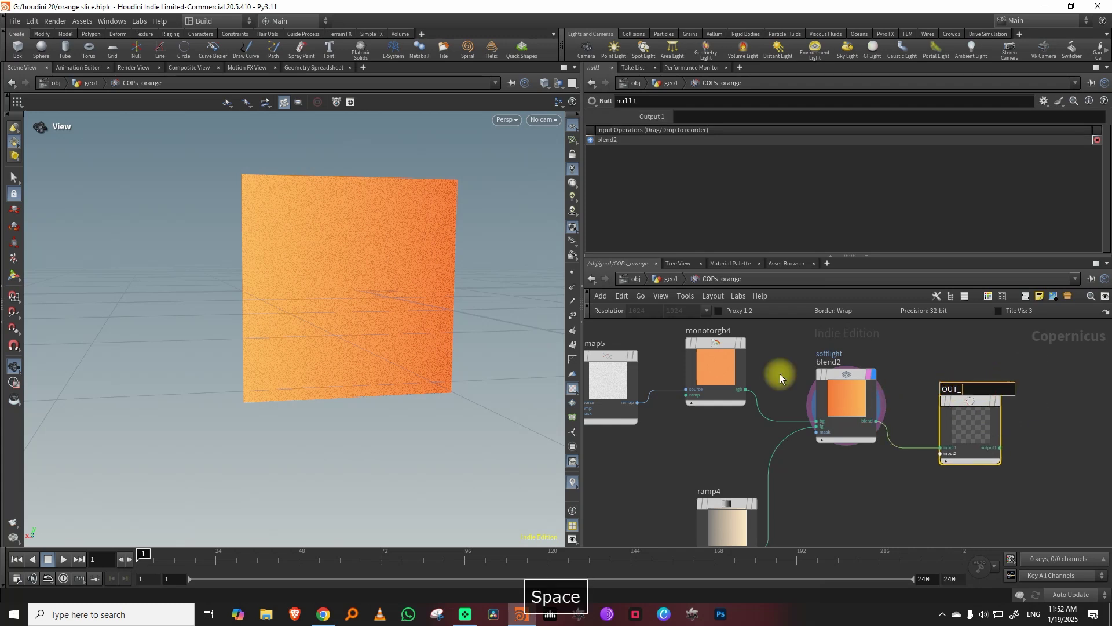
{"action": "type", "text": "orange_skin"}
{"action": "key", "text": "Return"}
{"action": "key", "text": "ctrl+s"}
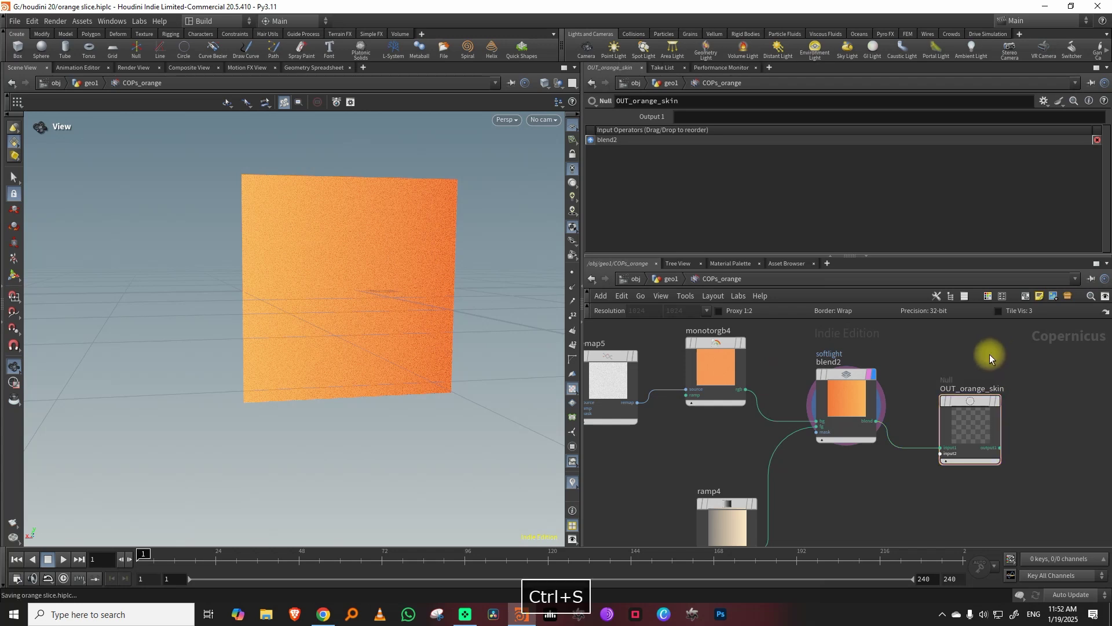
- Display the OUT_orange_slice node and examine the slice texture and its node chain
{"action": "middle_click_drag", "start_coordinate": [989, 353], "coordinate": [912, 408]}
{"action": "left_click_drag", "start_coordinate": [898, 255], "coordinate": [901, 189]}
{"action": "scroll", "coordinate": [924, 330], "scroll_direction": "down", "scroll_amount": 4}
{"action": "middle_click_drag", "start_coordinate": [881, 331], "coordinate": [831, 431]}
{"action": "scroll", "coordinate": [812, 340], "scroll_direction": "up", "scroll_amount": 3}
{"action": "middle_click_drag", "start_coordinate": [870, 311], "coordinate": [788, 415]}
{"action": "scroll", "coordinate": [919, 315], "scroll_direction": "up", "scroll_amount": 2}
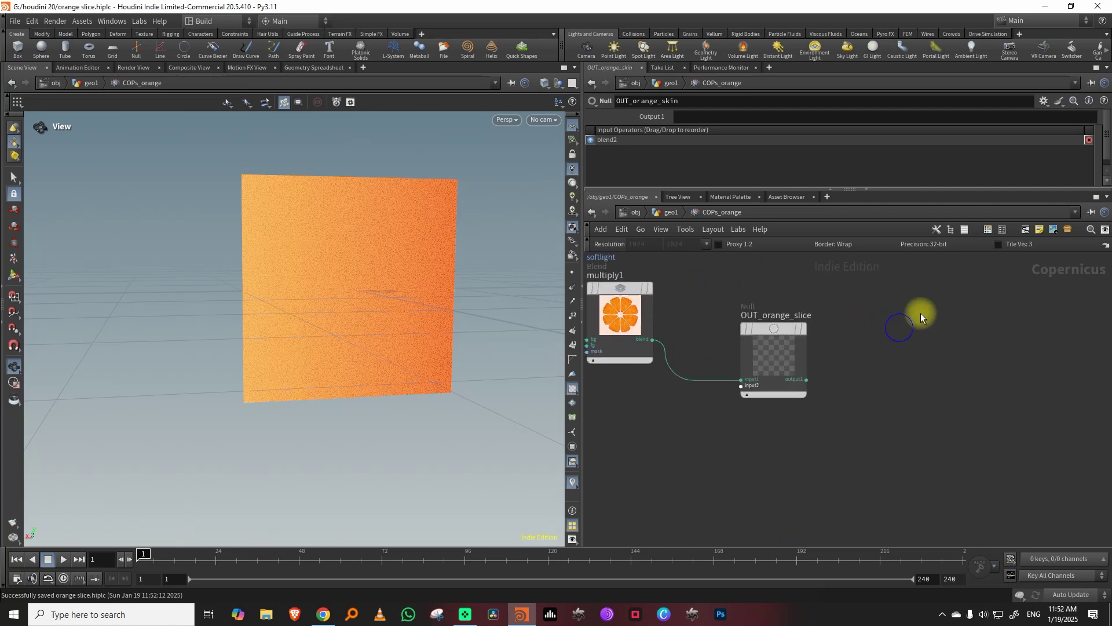
{"action": "left_click", "coordinate": [800, 331]}
{"action": "left_click_drag", "start_coordinate": [353, 307], "coordinate": [318, 216]}
{"action": "scroll", "coordinate": [766, 323], "scroll_direction": "down", "scroll_amount": 3}
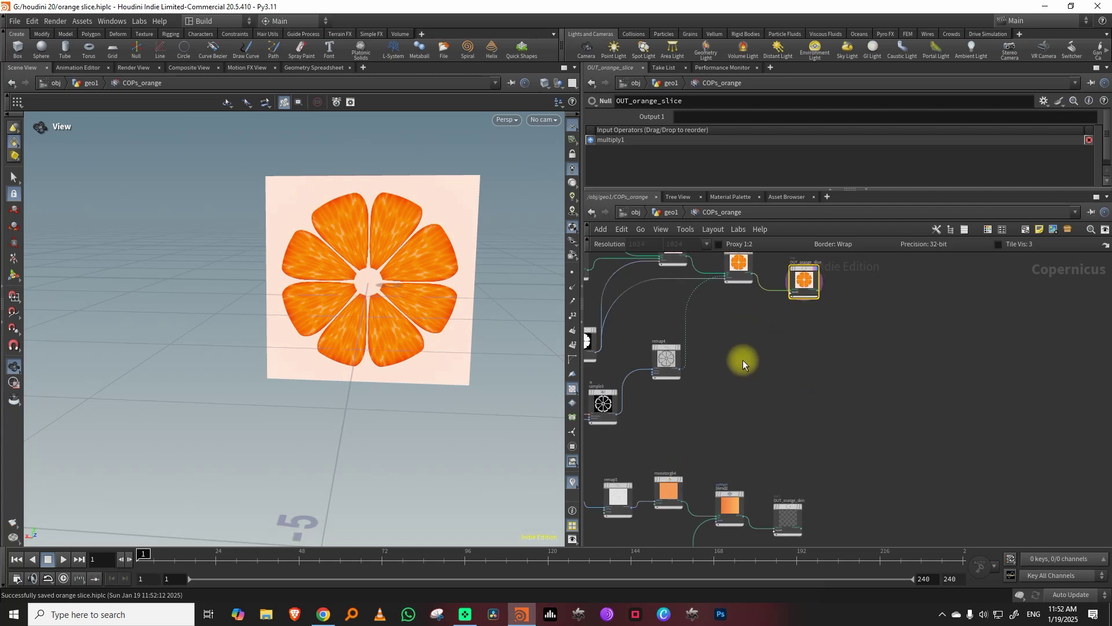
{"action": "middle_click_drag", "start_coordinate": [670, 343], "coordinate": [725, 368]}
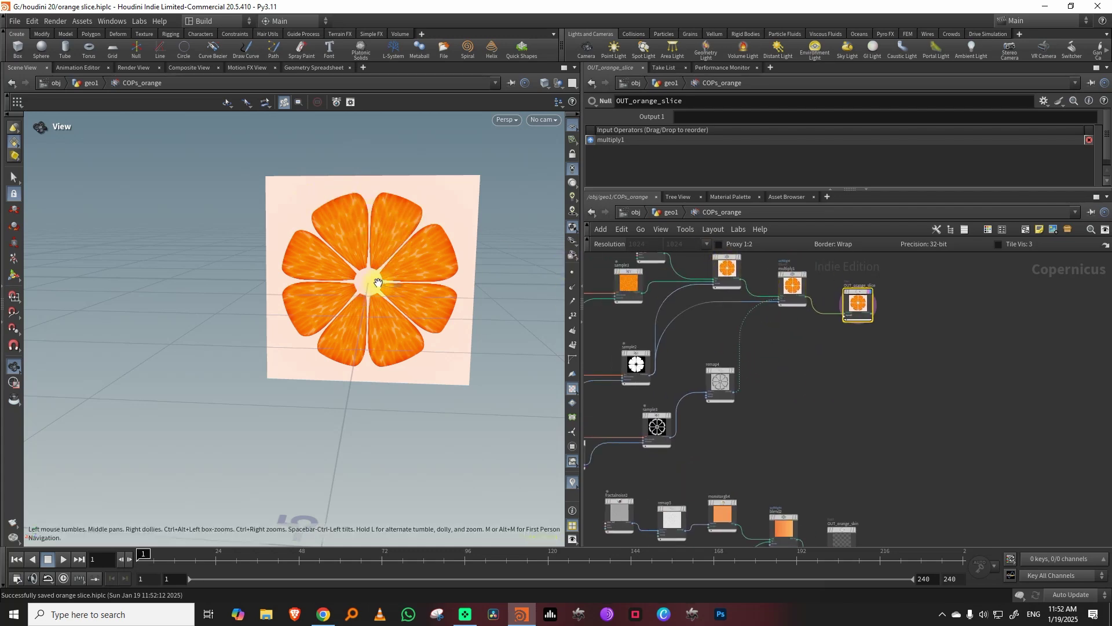
- Return to the geo1 network and paste a copy of the circle3 node in empty space beside the existing chain
{"action": "left_click", "coordinate": [674, 212]}
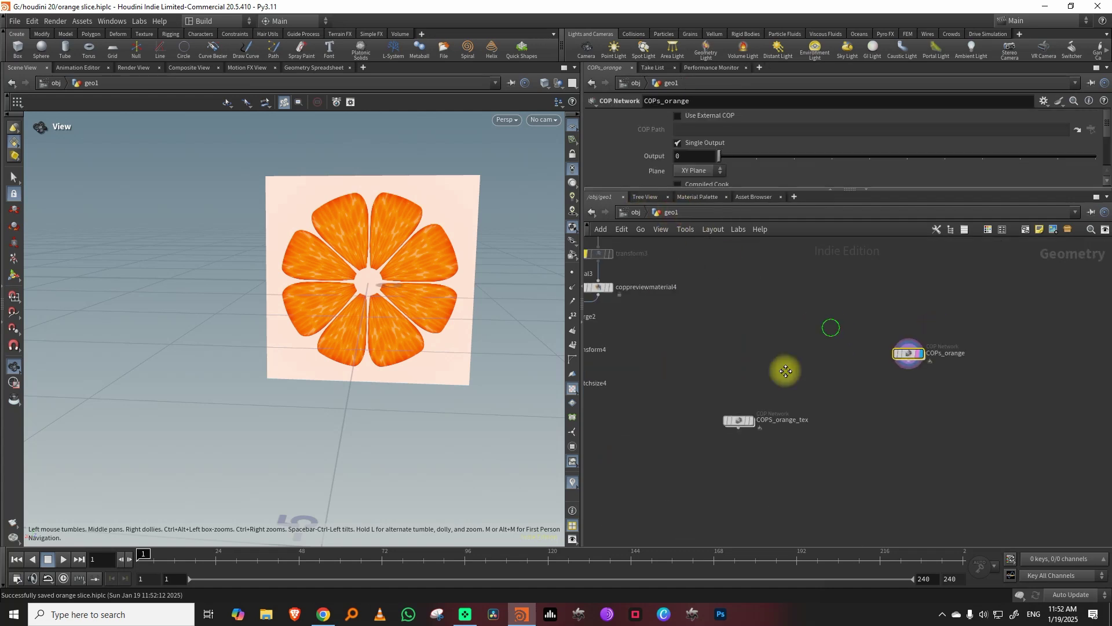
{"action": "scroll", "coordinate": [722, 354], "scroll_direction": "up", "scroll_amount": 5}
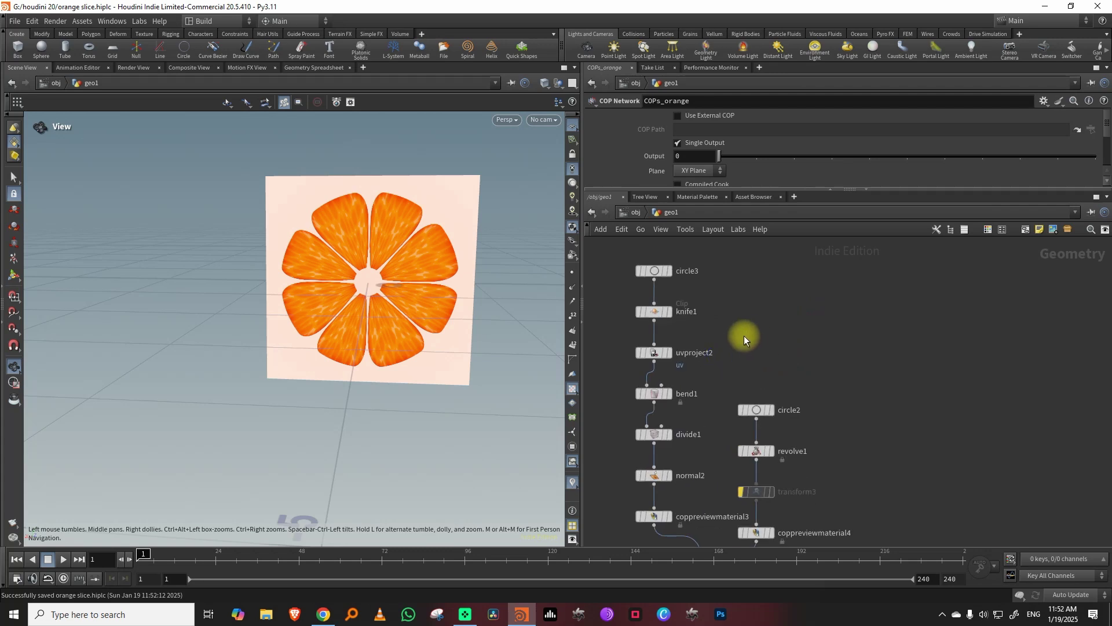
{"action": "left_click_drag", "start_coordinate": [674, 291], "coordinate": [625, 357]}
{"action": "middle_click_drag", "start_coordinate": [822, 369], "coordinate": [772, 325]}
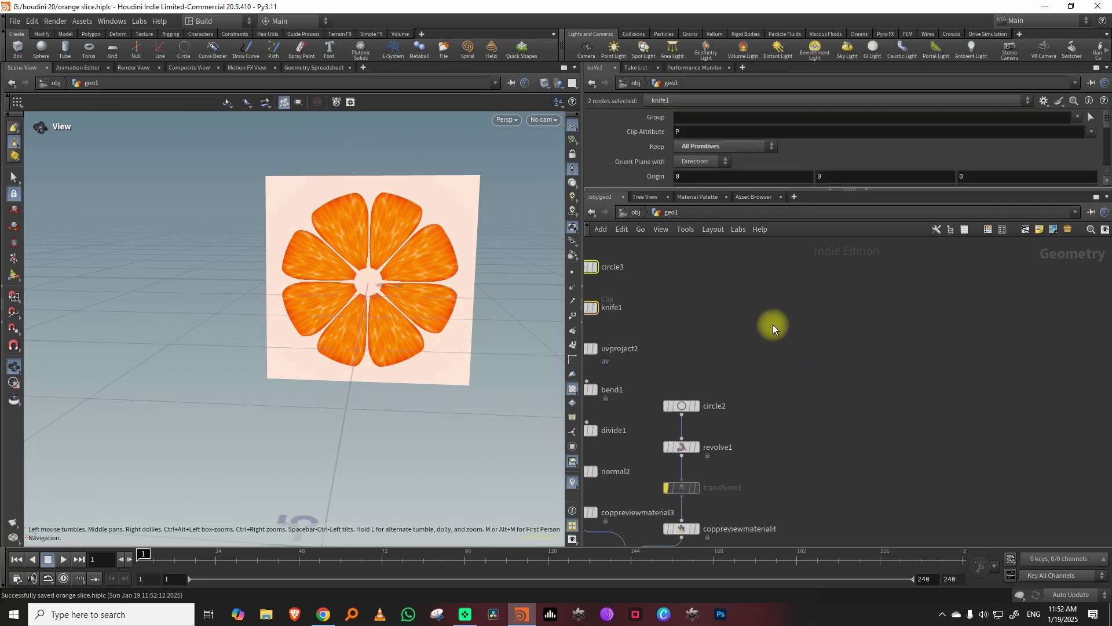
{"action": "scroll", "coordinate": [772, 325], "scroll_direction": "down", "scroll_amount": 4}
{"action": "left_click", "coordinate": [677, 294]}
{"action": "key", "text": "ctrl+c"}
{"action": "key", "text": "ctrl+v"}
- Copy the knife1 and uvproject2 nodes and connect the copies below the duplicated circle
{"action": "left_click_drag", "start_coordinate": [704, 311], "coordinate": [712, 332]}
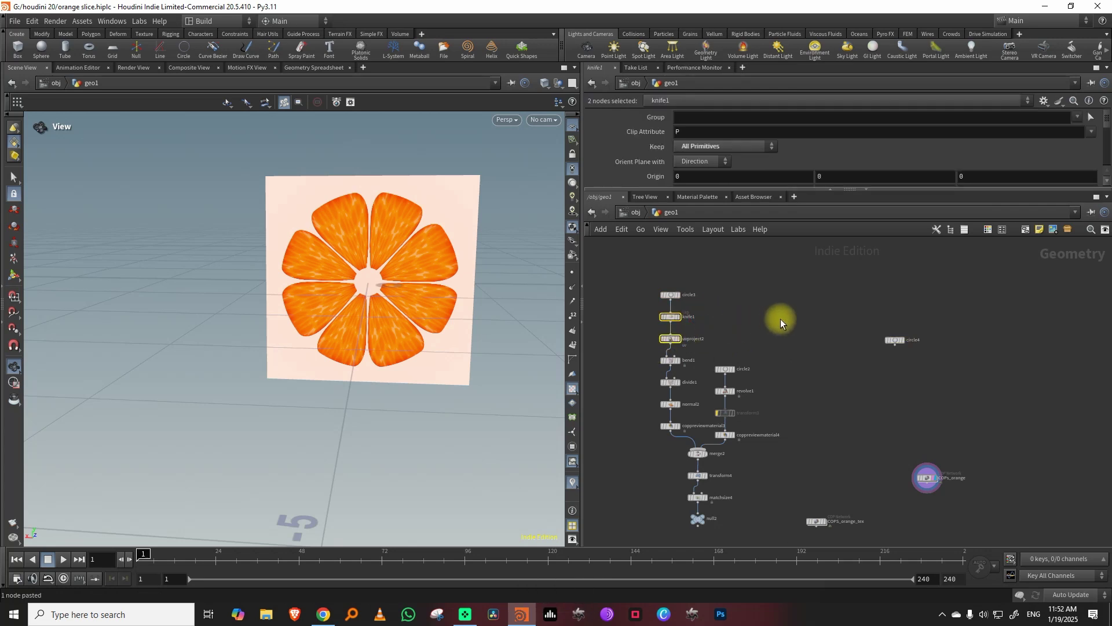
{"action": "key", "text": "ctrl+c"}
{"action": "key", "text": "ctrl+v"}
{"action": "scroll", "coordinate": [905, 359], "scroll_direction": "up", "scroll_amount": 4}
{"action": "left_click_drag", "start_coordinate": [801, 337], "coordinate": [875, 366]}
{"action": "left_click", "coordinate": [888, 331]}
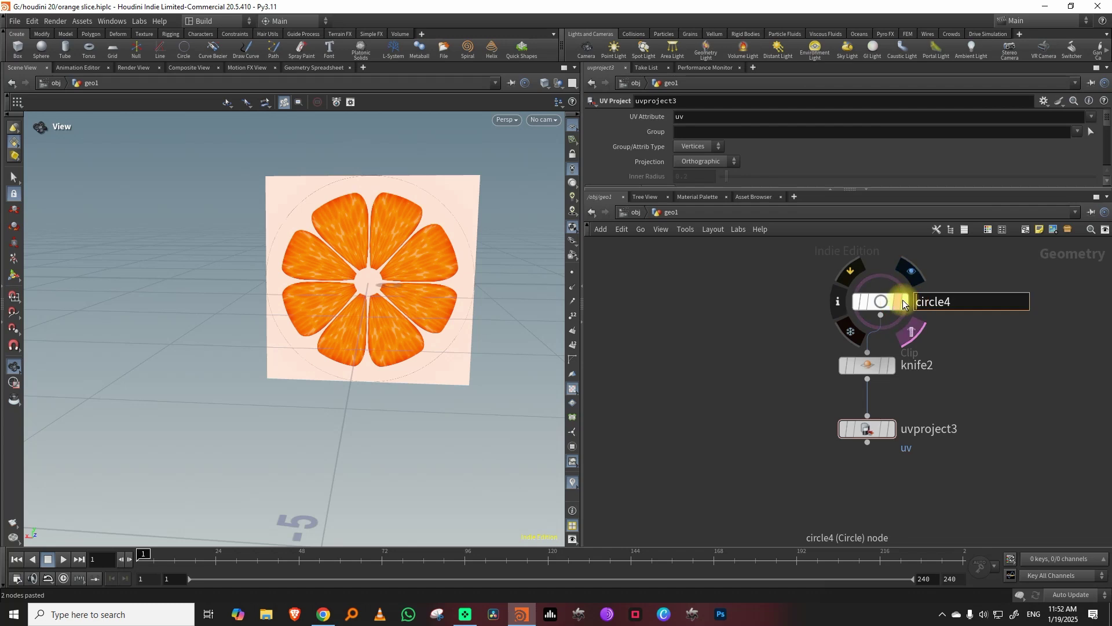
- Display circle4 and delete the expression on its Divisions, leaving a fixed value of 100
{"action": "left_click", "coordinate": [886, 303]}
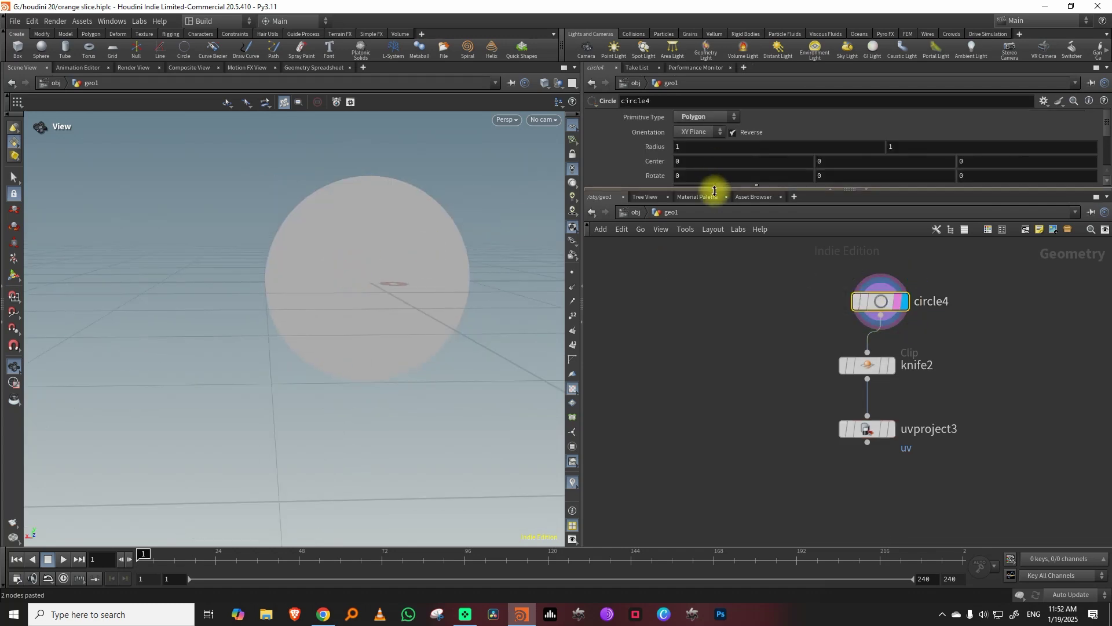
{"action": "left_click_drag", "start_coordinate": [714, 189], "coordinate": [705, 275]}
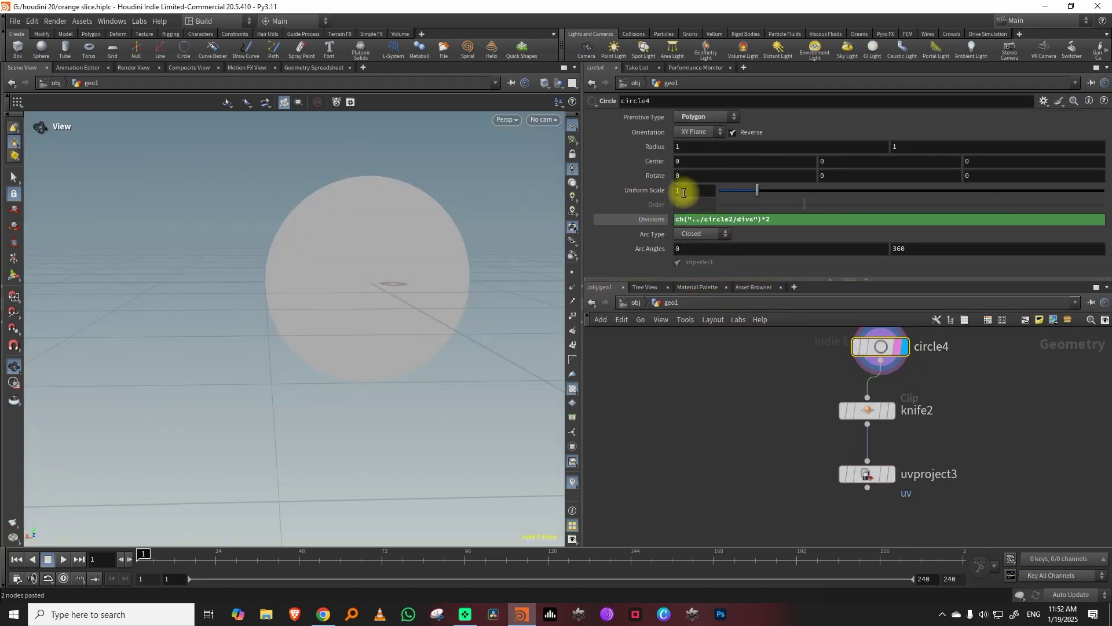
{"action": "right_click", "coordinate": [658, 223]}
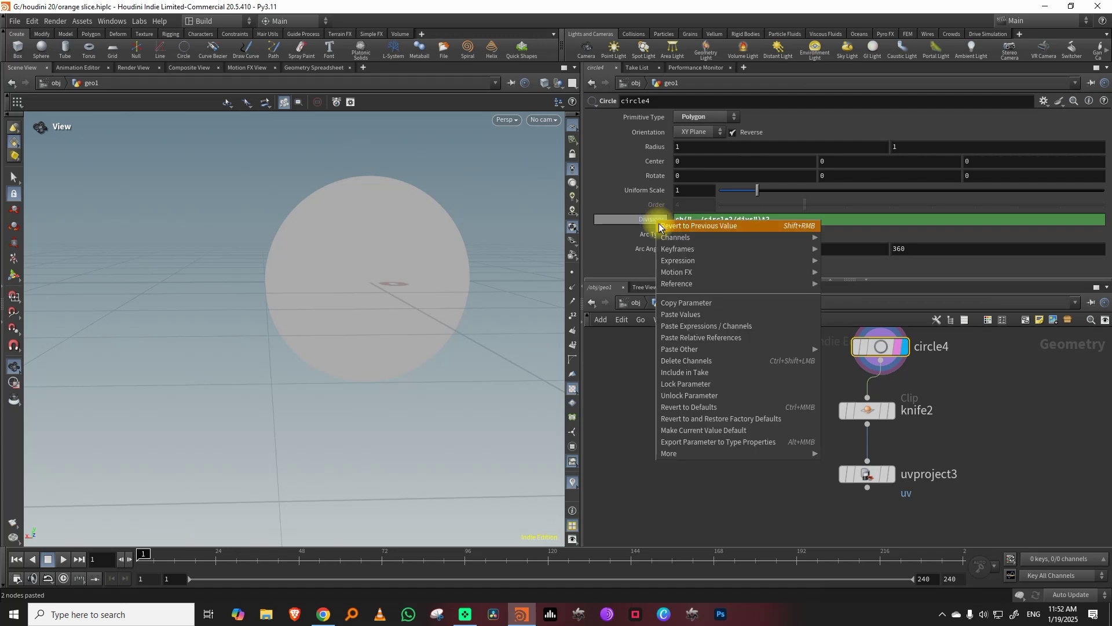
{"action": "left_click", "coordinate": [703, 342]}
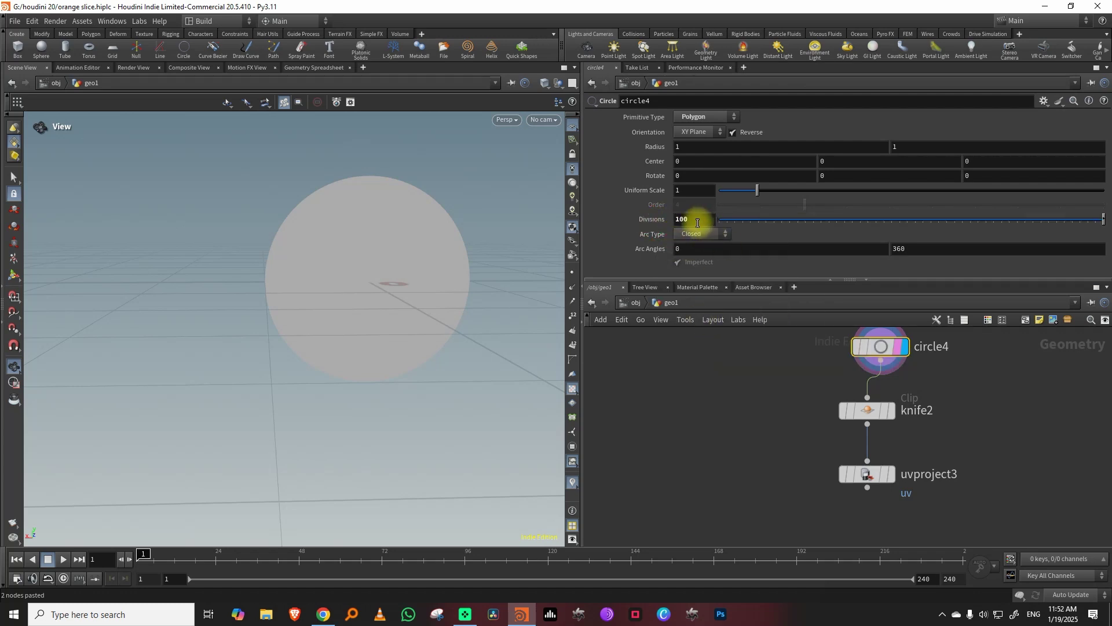
- Display knife2 in wireframe and examine the cut across the circle
{"action": "left_click", "coordinate": [890, 412]}
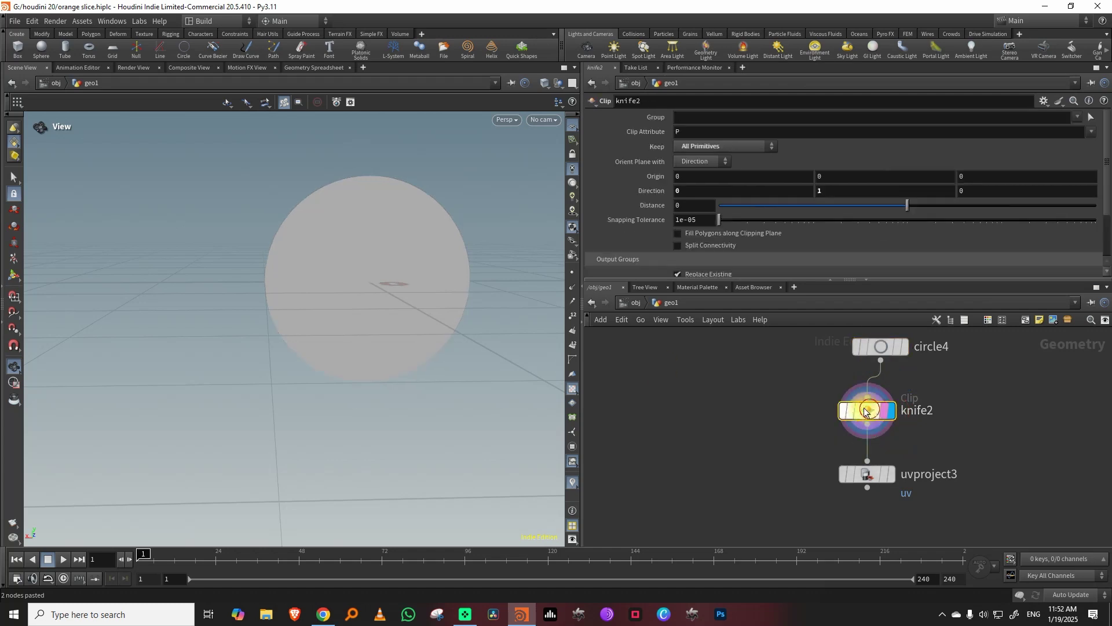
{"action": "key", "text": "w"}
{"action": "scroll", "coordinate": [336, 290], "scroll_direction": "up", "scroll_amount": 3}
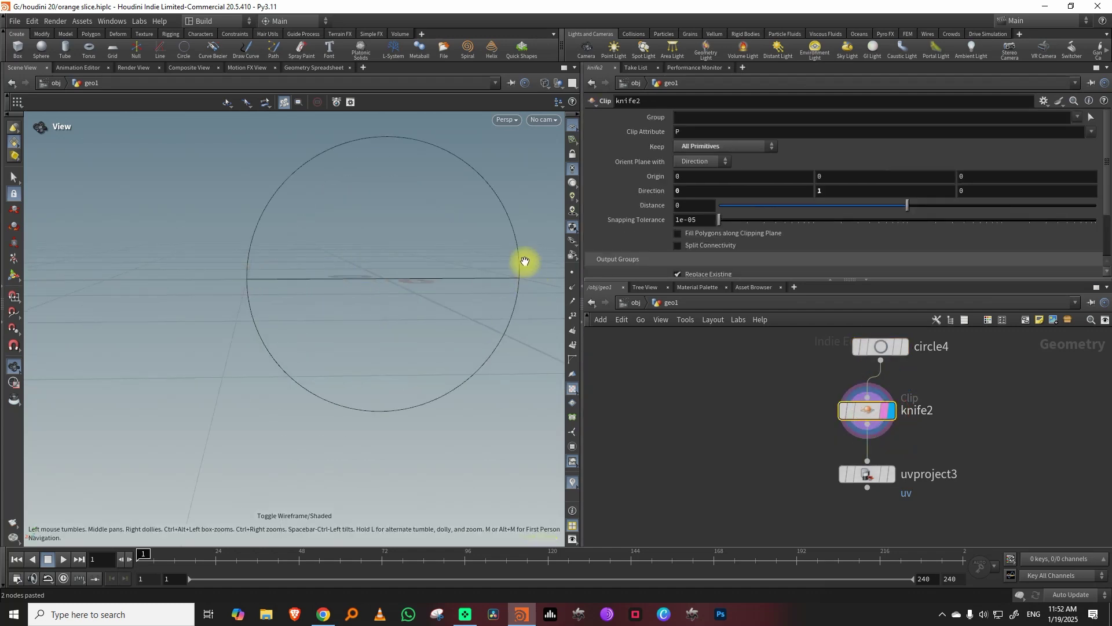
- Display uvproject3 with shading and examine the UV checker pattern on the circle
{"action": "left_click", "coordinate": [877, 473]}
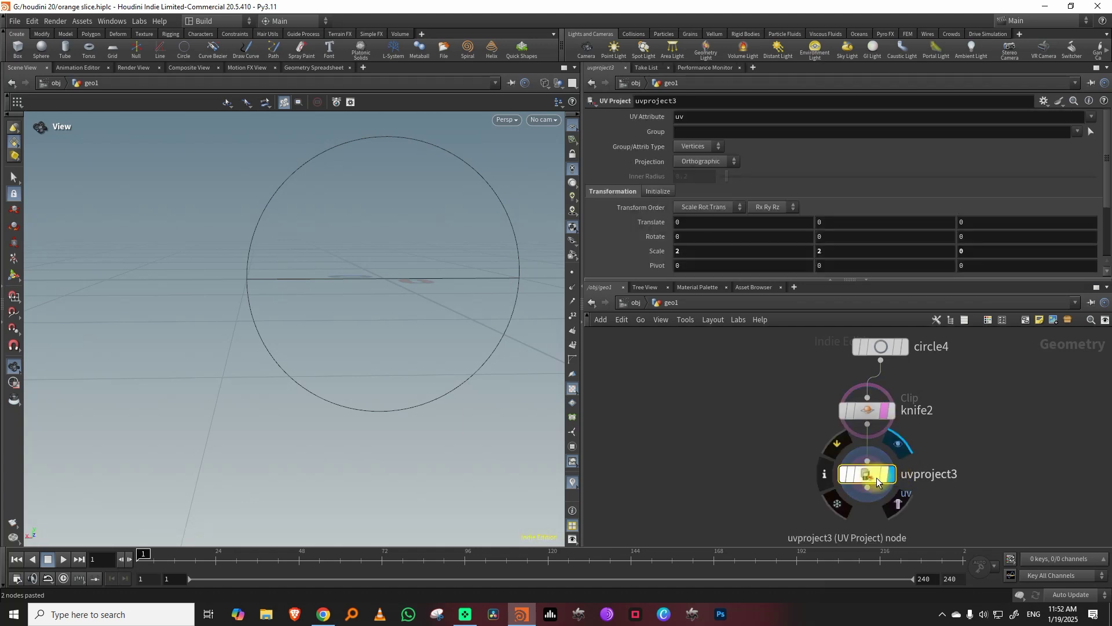
{"action": "key", "text": "w"}
{"action": "right_click_drag", "start_coordinate": [397, 281], "coordinate": [328, 326]}
{"action": "middle_click_drag", "start_coordinate": [415, 292], "coordinate": [351, 302]}
{"action": "left_click_drag", "start_coordinate": [350, 302], "coordinate": [373, 317]}
- Add a COP Preview Material node after uvproject3 and display it
{"action": "middle_click_drag", "start_coordinate": [964, 445], "coordinate": [884, 407]}
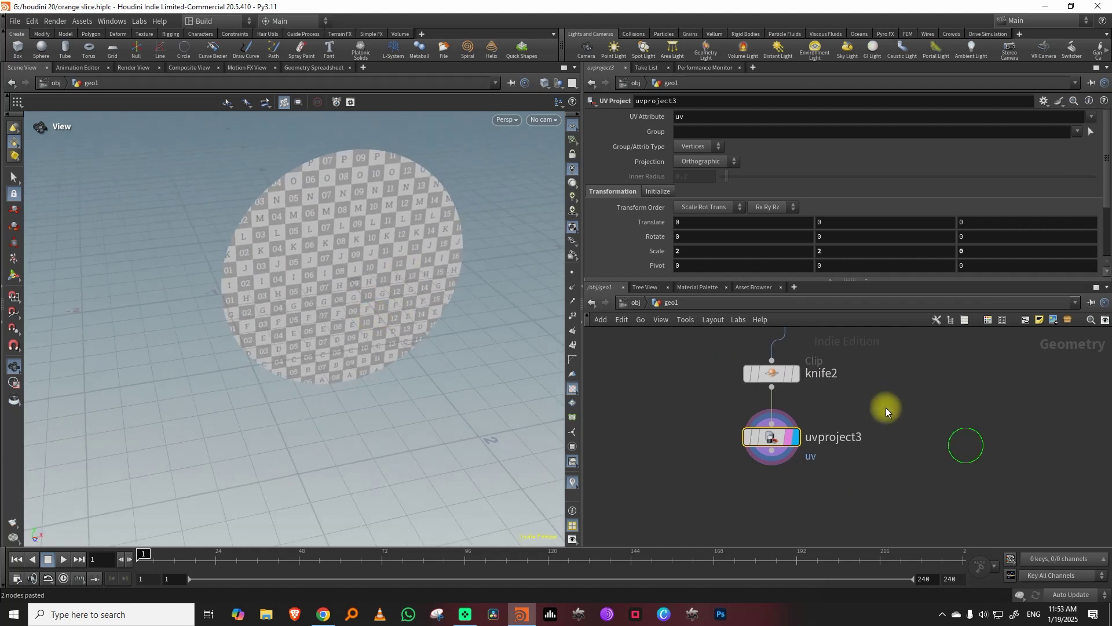
{"action": "scroll", "coordinate": [884, 407], "scroll_direction": "down", "scroll_amount": 3}
{"action": "left_click_drag", "start_coordinate": [899, 278], "coordinate": [899, 212]}
{"action": "key", "text": "Tab"}
{"action": "type", "text": "c"}
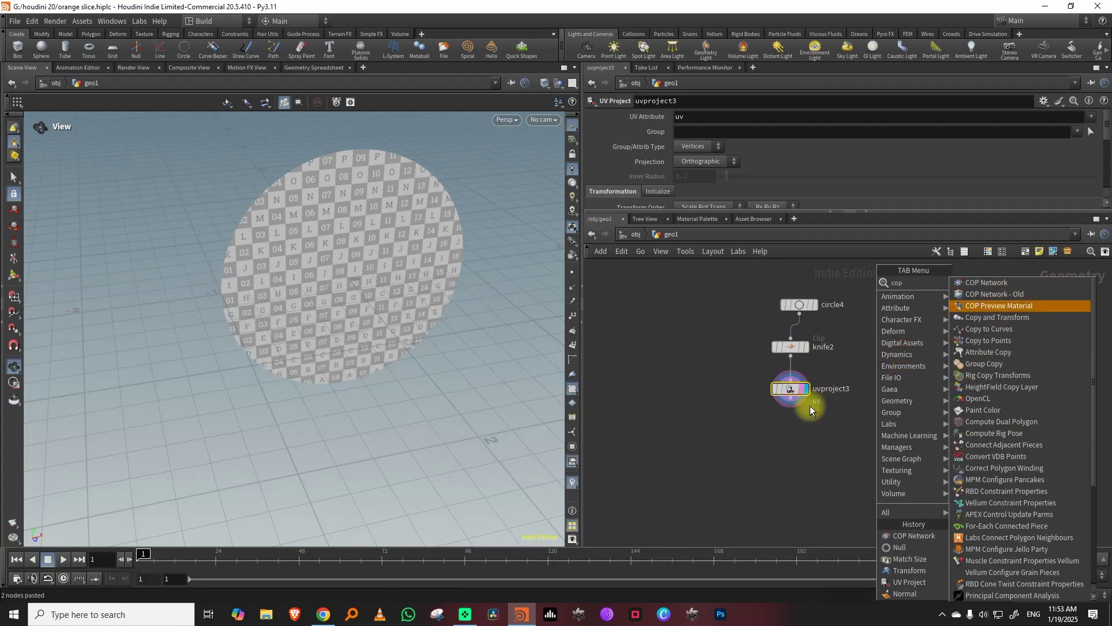
{"action": "key", "text": "Tab"}
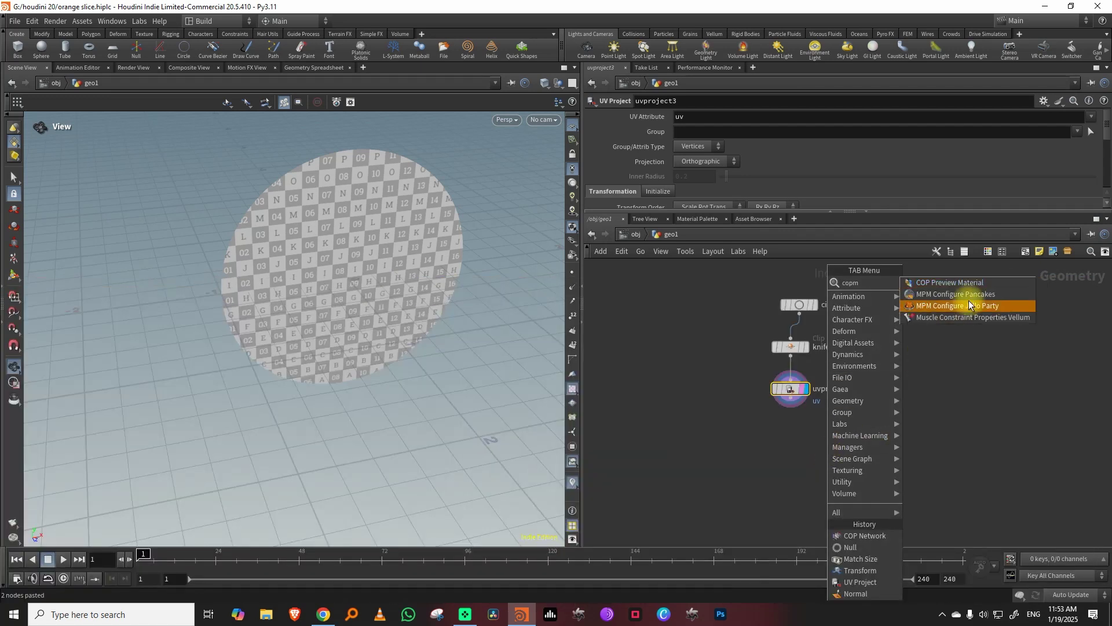
{"action": "left_click", "coordinate": [979, 283]}
{"action": "left_click", "coordinate": [800, 465]}
- Set the preview material's base color source to COP and assign OUT_orange_slice from the COPs_orange network
{"action": "left_click", "coordinate": [704, 182]}
{"action": "left_click", "coordinate": [689, 205]}
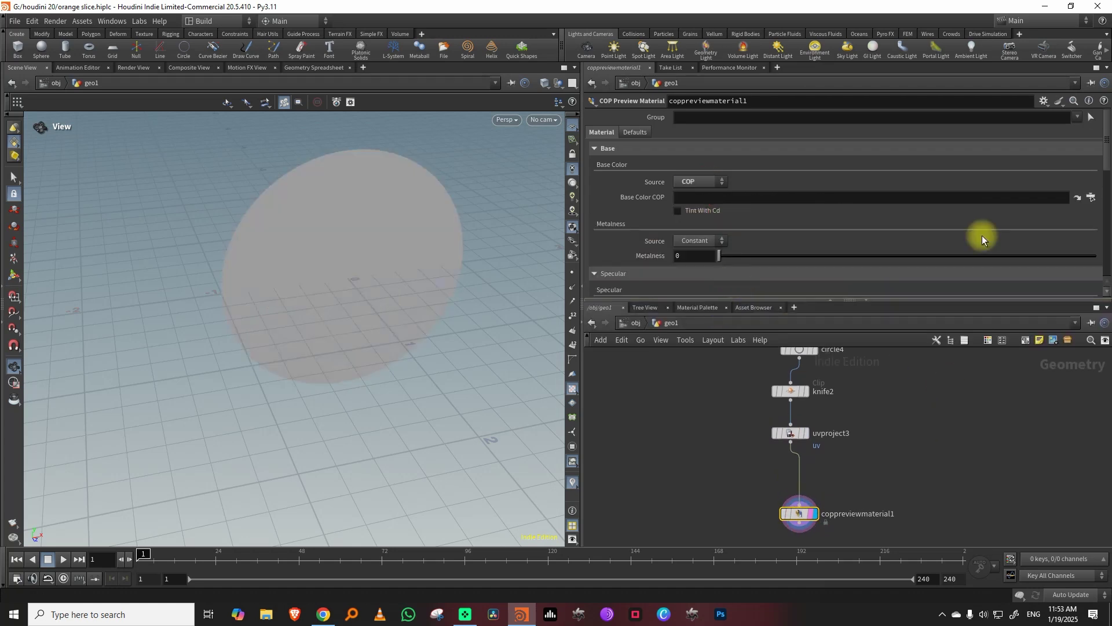
{"action": "left_click", "coordinate": [1087, 199]}
{"action": "double_click", "coordinate": [1004, 147]}
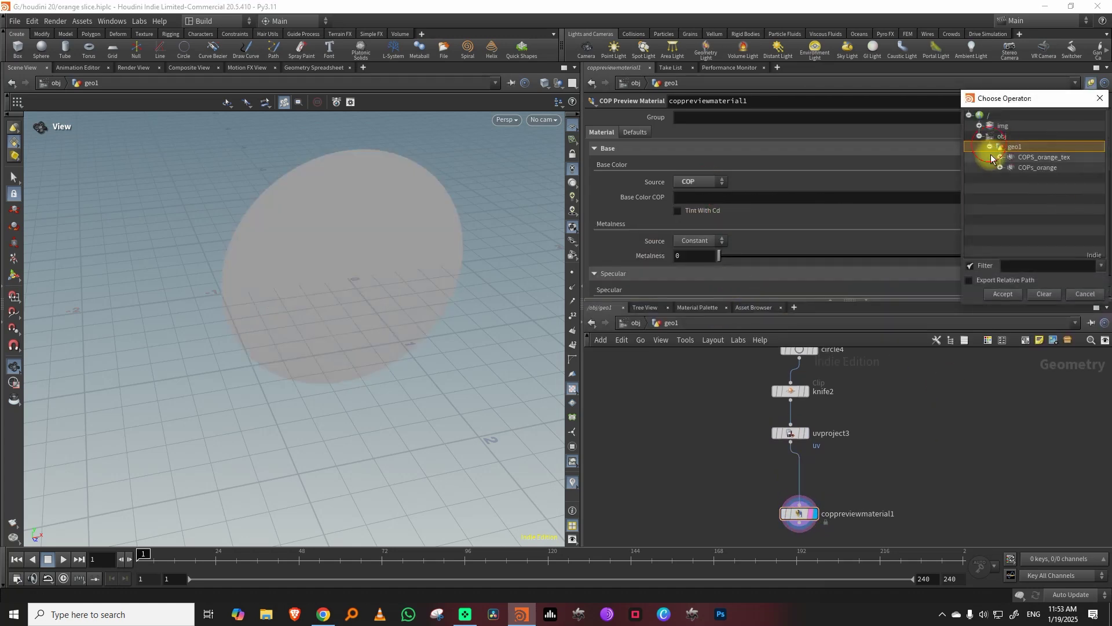
{"action": "left_click", "coordinate": [1031, 168]}
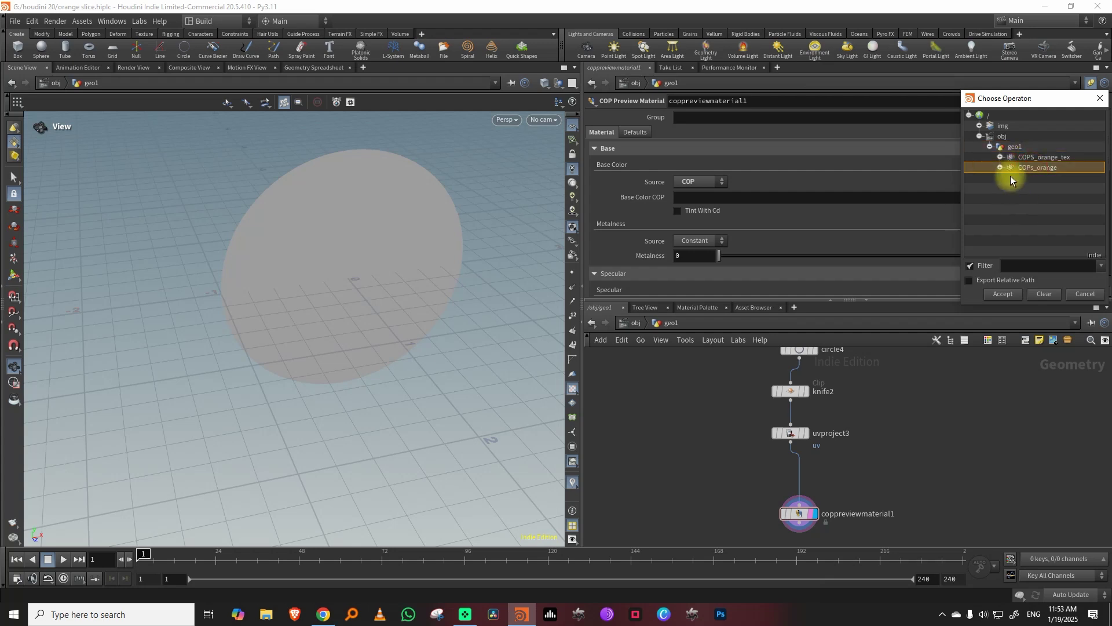
{"action": "left_click", "coordinate": [1000, 169]}
{"action": "left_click", "coordinate": [1038, 188]}
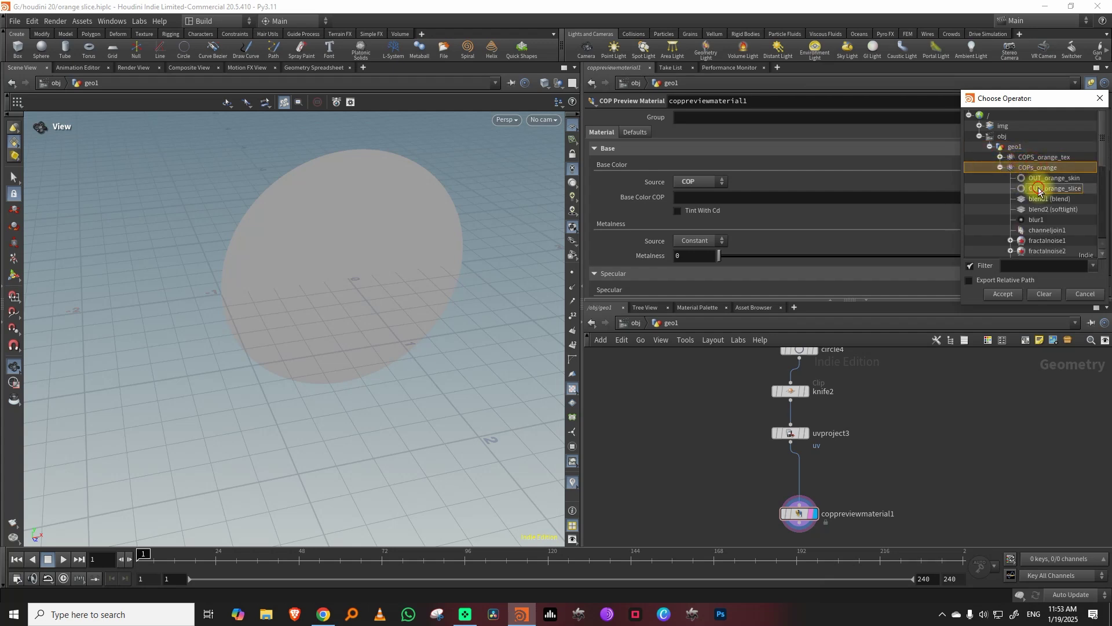
{"action": "left_click", "coordinate": [1003, 294]}
{"action": "left_click_drag", "start_coordinate": [346, 294], "coordinate": [327, 259]}
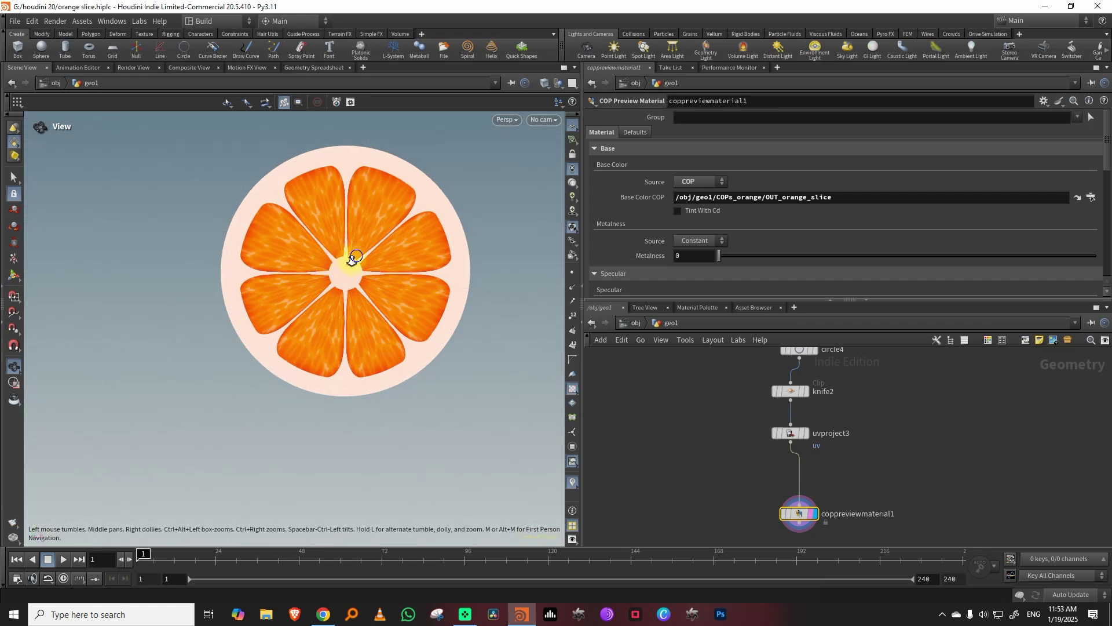
{"action": "right_click_drag", "start_coordinate": [352, 259], "coordinate": [333, 283]}
- Pin the scene view to the geo1 result and open the COPs_orange network for editing
{"action": "left_click_drag", "start_coordinate": [889, 298], "coordinate": [857, 236]}
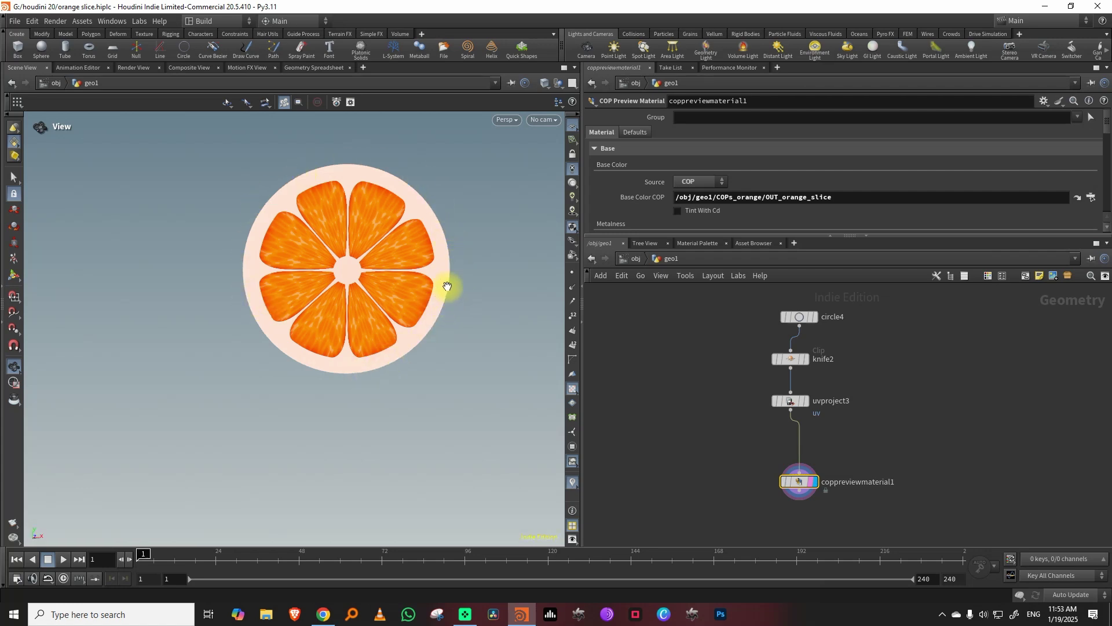
{"action": "middle_click_drag", "start_coordinate": [924, 435], "coordinate": [800, 368]}
{"action": "right_click_drag", "start_coordinate": [850, 362], "coordinate": [828, 400]}
{"action": "middle_click_drag", "start_coordinate": [828, 399], "coordinate": [821, 377]}
{"action": "right_click_drag", "start_coordinate": [790, 400], "coordinate": [842, 371]}
{"action": "left_click_drag", "start_coordinate": [813, 426], "coordinate": [868, 373]}
{"action": "left_click", "coordinate": [861, 380]}
{"action": "left_click", "coordinate": [511, 83]}
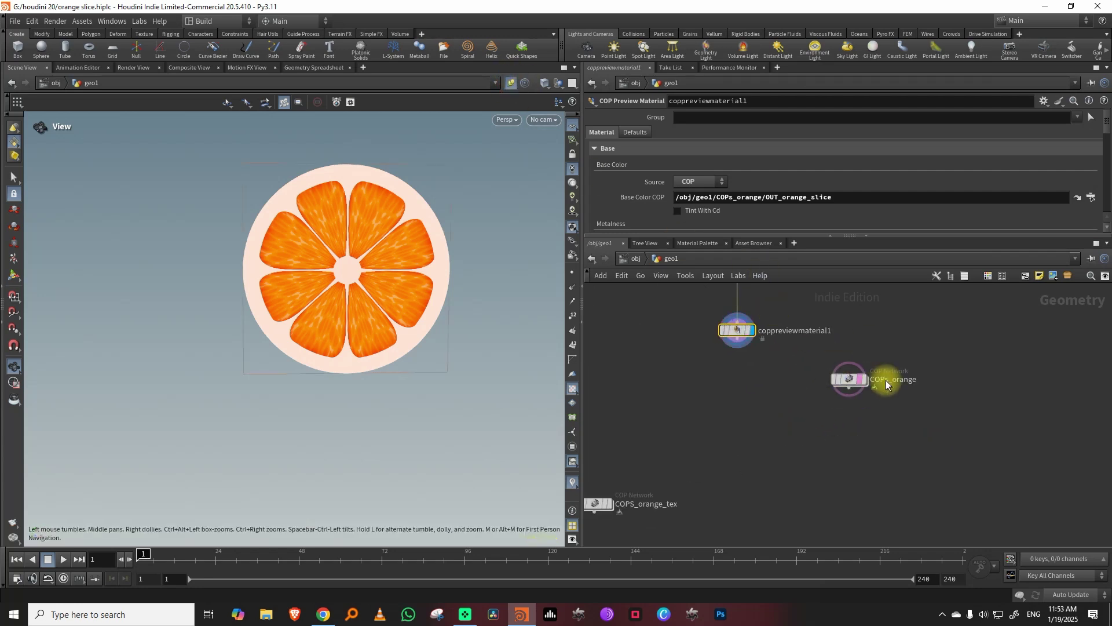
{"action": "double_click", "coordinate": [846, 381]}
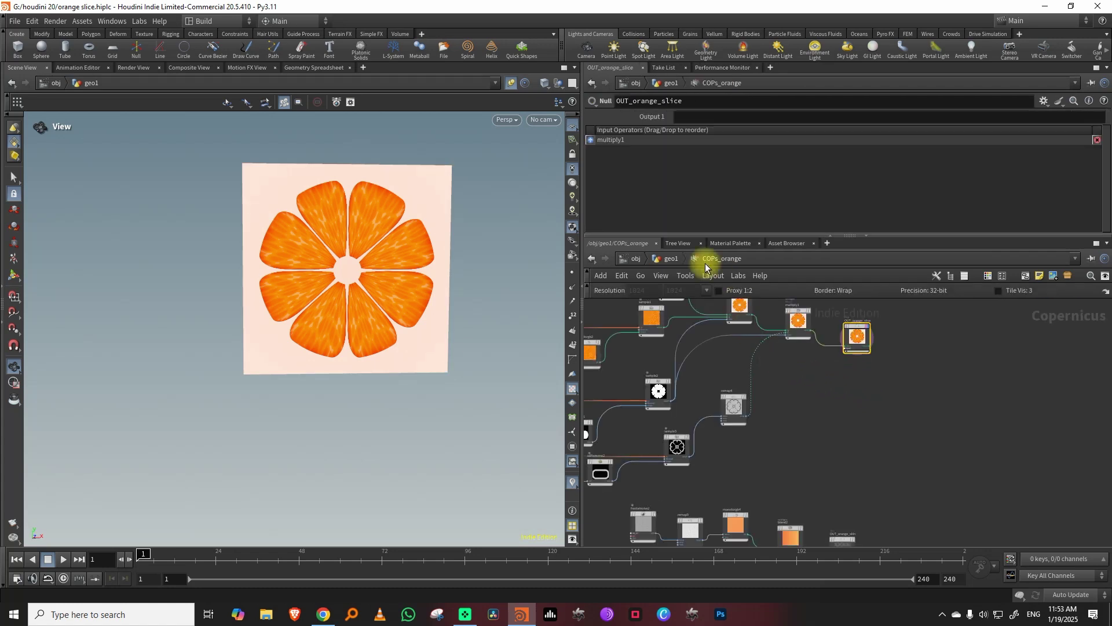
{"action": "left_click", "coordinate": [670, 258]}
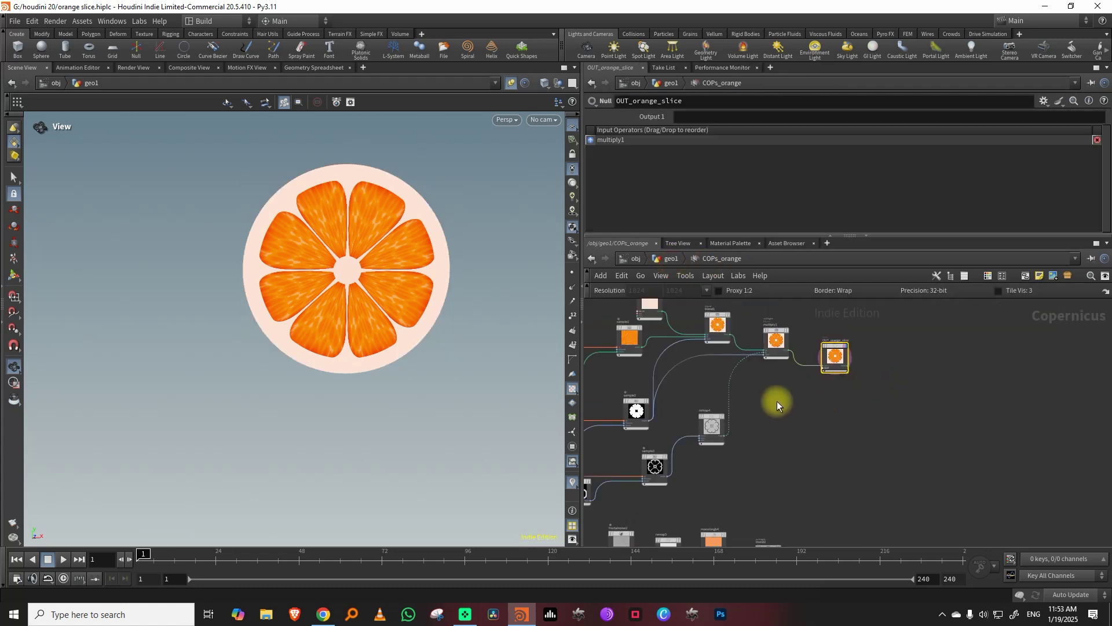
- Move the six orange skin texture nodes farther below the slice nodes to make room
{"action": "scroll", "coordinate": [919, 360], "scroll_direction": "down", "scroll_amount": 5}
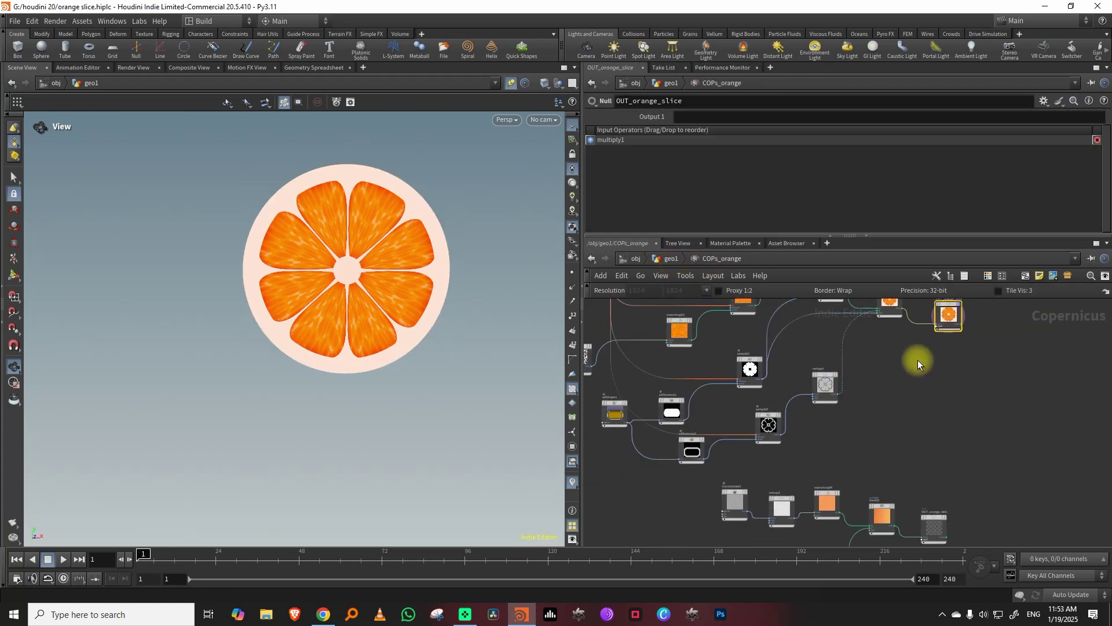
{"action": "left_click_drag", "start_coordinate": [805, 487], "coordinate": [966, 419]}
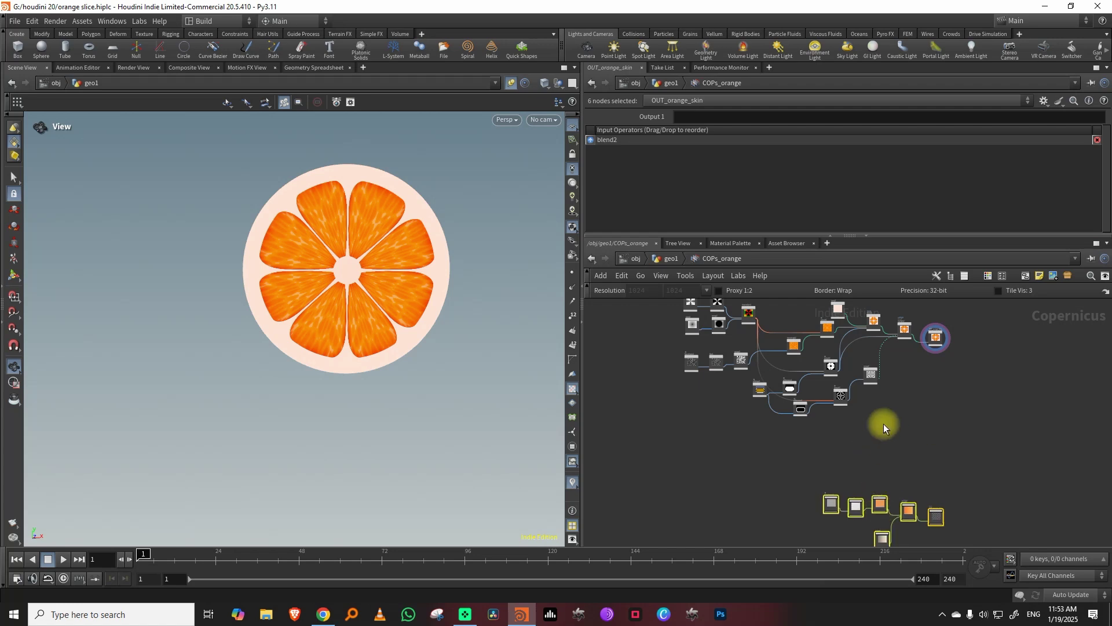
{"action": "scroll", "coordinate": [884, 423], "scroll_direction": "up", "scroll_amount": 4}
{"action": "left_click", "coordinate": [877, 435]}
{"action": "key", "text": "Tab"}
{"action": "type", "text": "r"}
{"action": "key", "text": "Escape"}
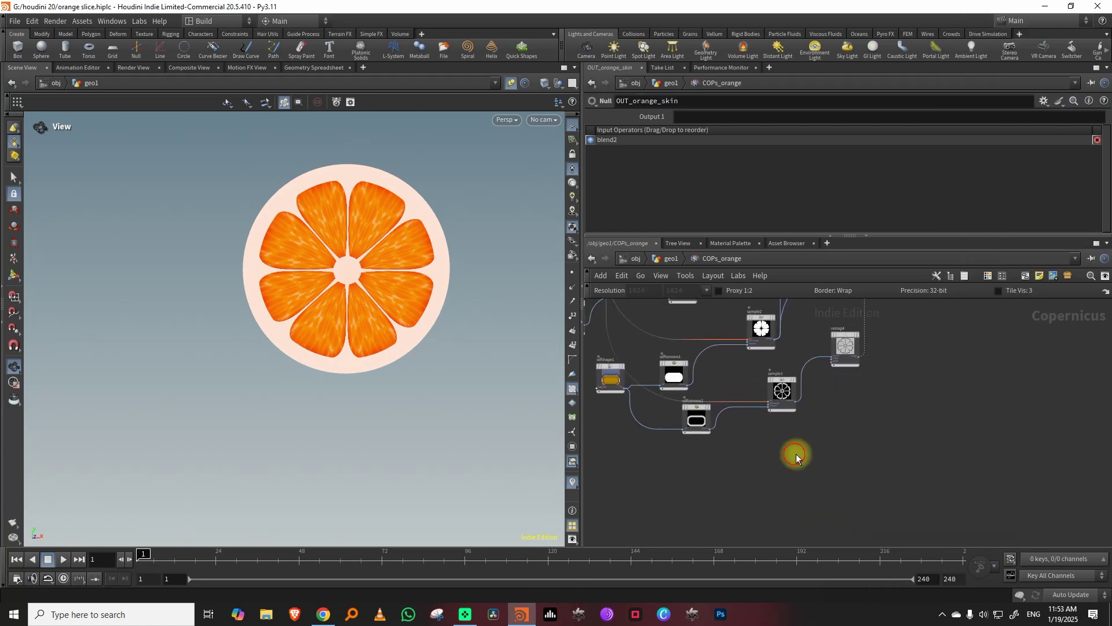
- Add a Ramp RGB node below the slice nodes and set its type to Concentric
{"action": "key", "text": "Tab"}
{"action": "type", "text": "ramp"}
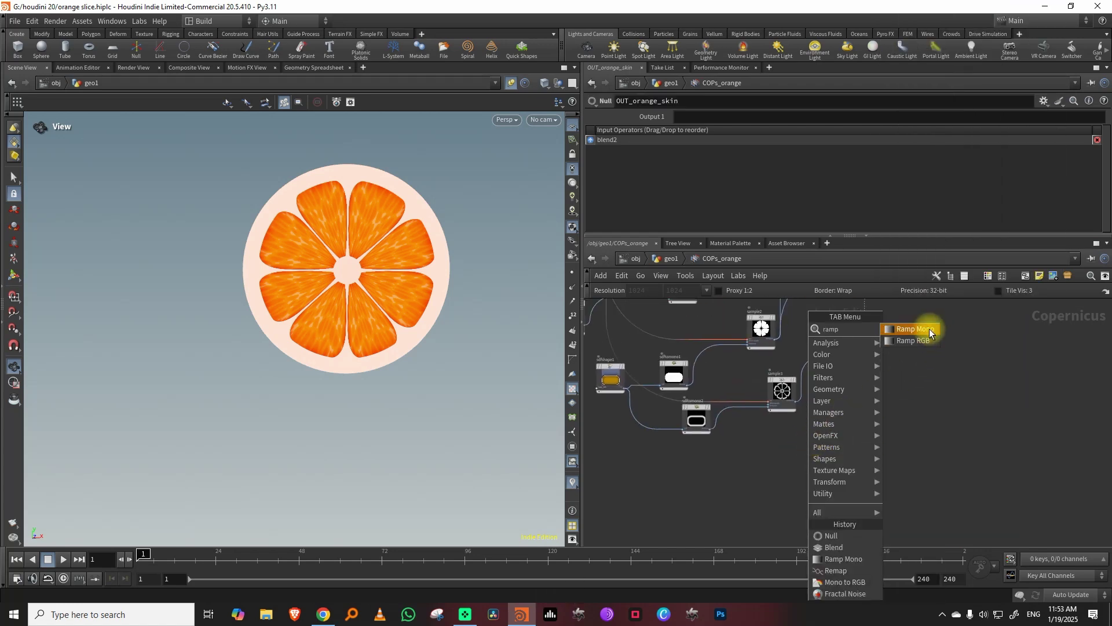
{"action": "left_click", "coordinate": [914, 339]}
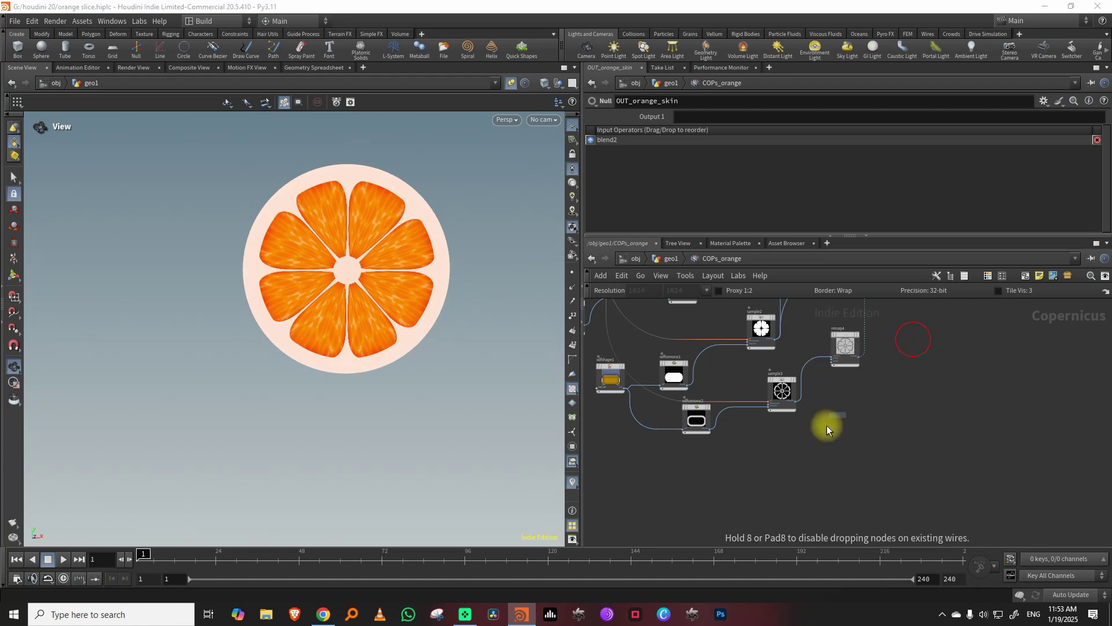
{"action": "left_click", "coordinate": [829, 425]}
{"action": "scroll", "coordinate": [833, 437], "scroll_direction": "up", "scroll_amount": 2}
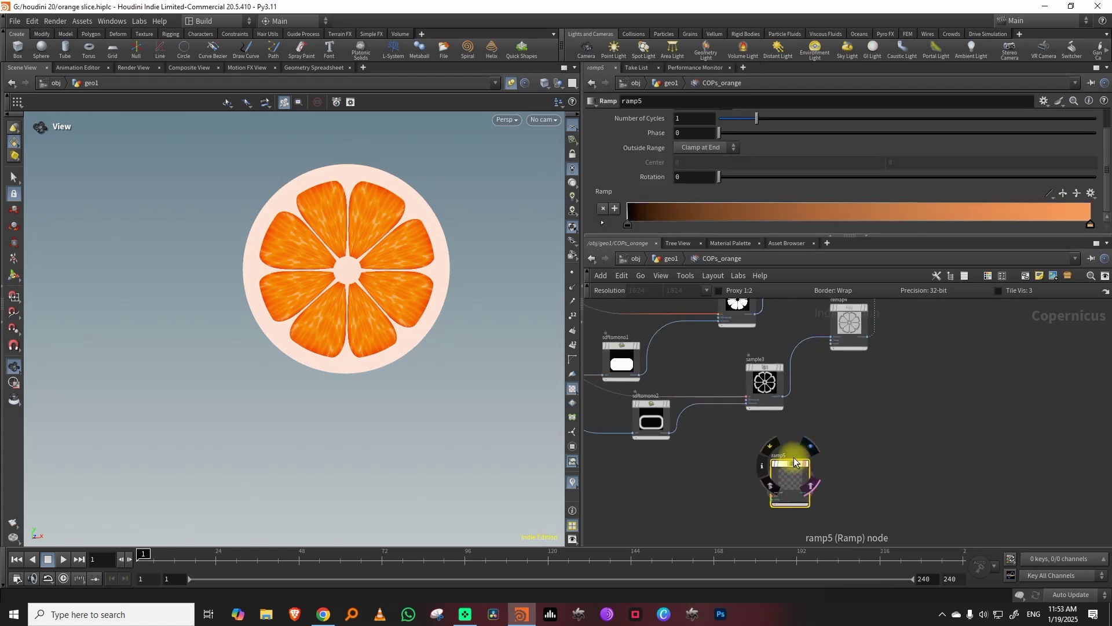
{"action": "left_click_drag", "start_coordinate": [1107, 155], "coordinate": [1106, 128]}
{"action": "left_click", "coordinate": [702, 131]}
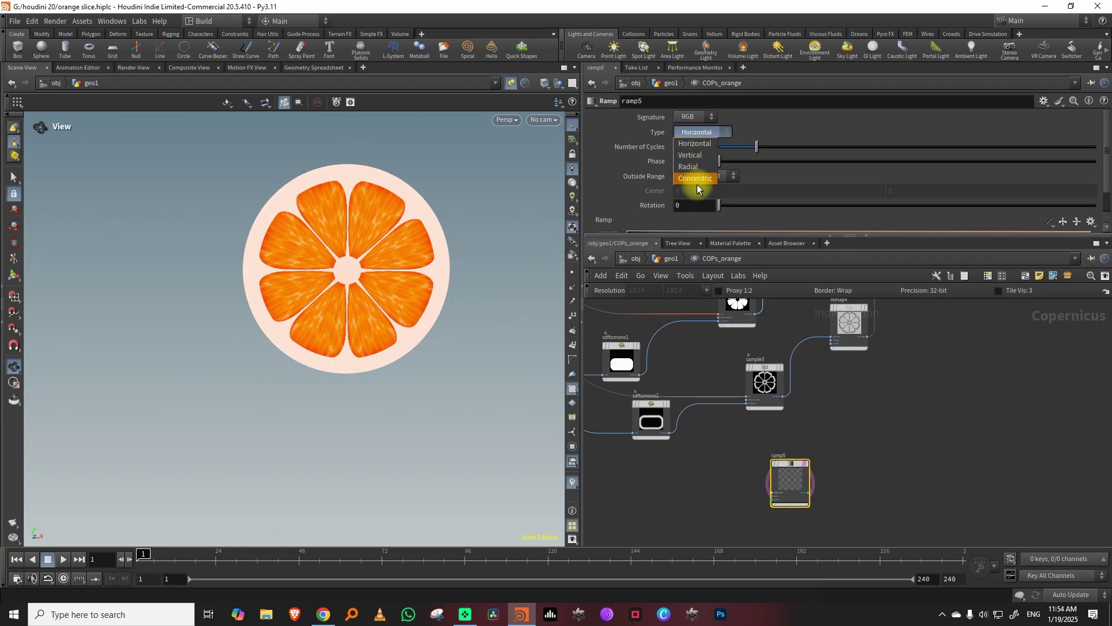
{"action": "left_click", "coordinate": [702, 179]}
- Shift OUT_orange_slice away from multiply1 and insert a Multiply blend node between them
{"action": "middle_click_drag", "start_coordinate": [930, 369], "coordinate": [819, 454]}
{"action": "middle_click_drag", "start_coordinate": [868, 387], "coordinate": [823, 442]}
{"action": "left_click_drag", "start_coordinate": [881, 345], "coordinate": [969, 352]}
{"action": "middle_click_drag", "start_coordinate": [856, 421], "coordinate": [841, 389]}
{"action": "key", "text": "Tab"}
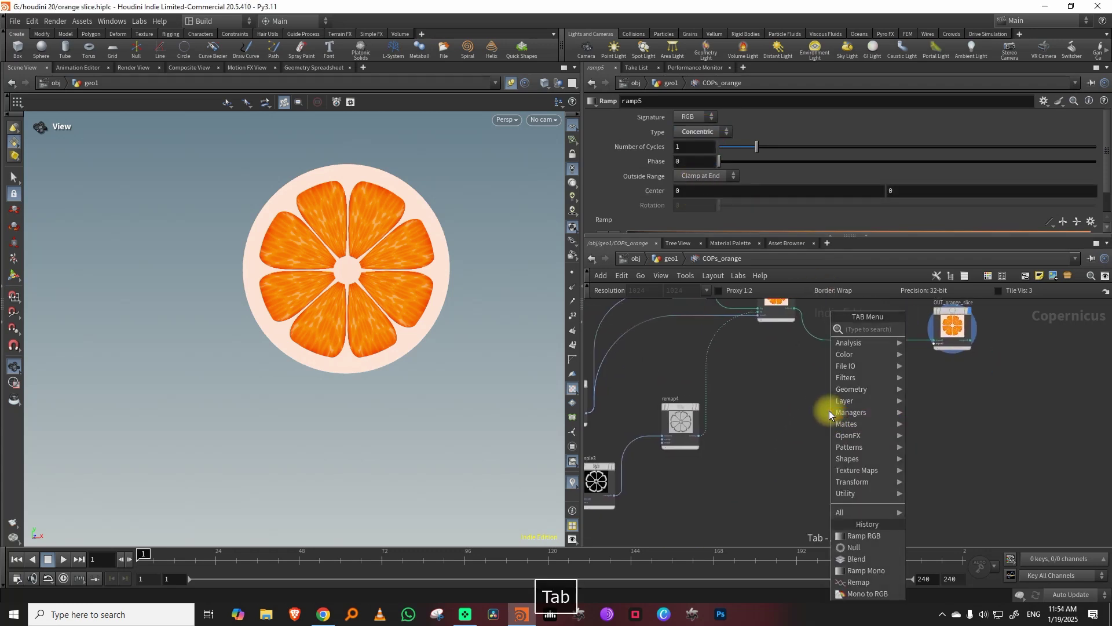
{"action": "type", "text": "mul"}
{"action": "left_click", "coordinate": [930, 331]}
{"action": "left_click", "coordinate": [880, 346]}
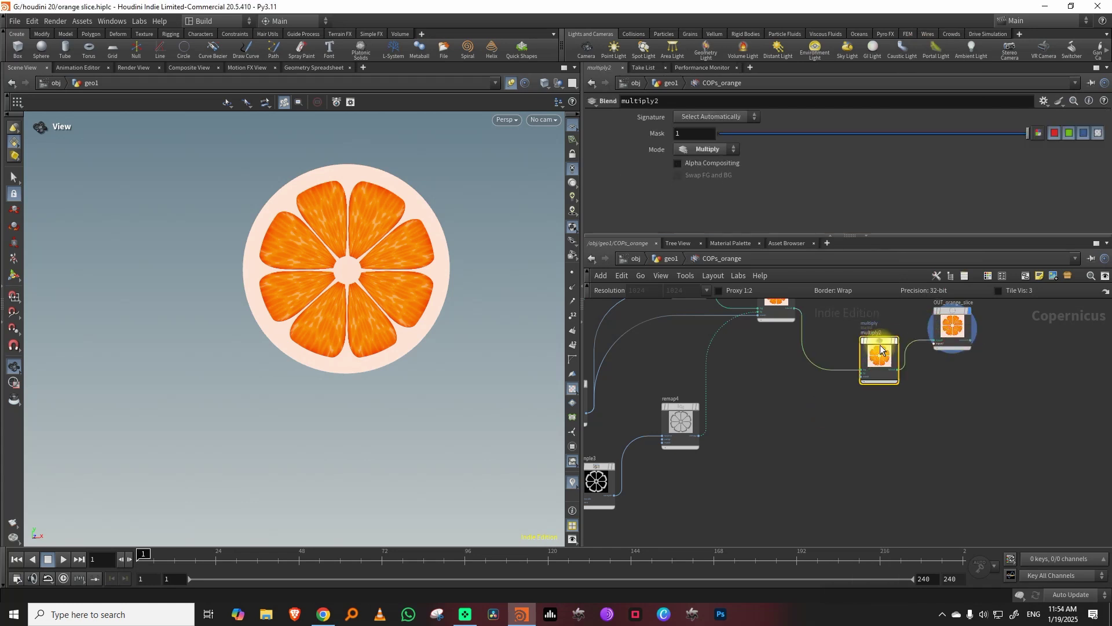
- Connect the concentric ramp to the second input of the new Multiply node and place the ramp beside it
{"action": "middle_click_drag", "start_coordinate": [848, 409], "coordinate": [775, 398]}
{"action": "left_click", "coordinate": [792, 389]}
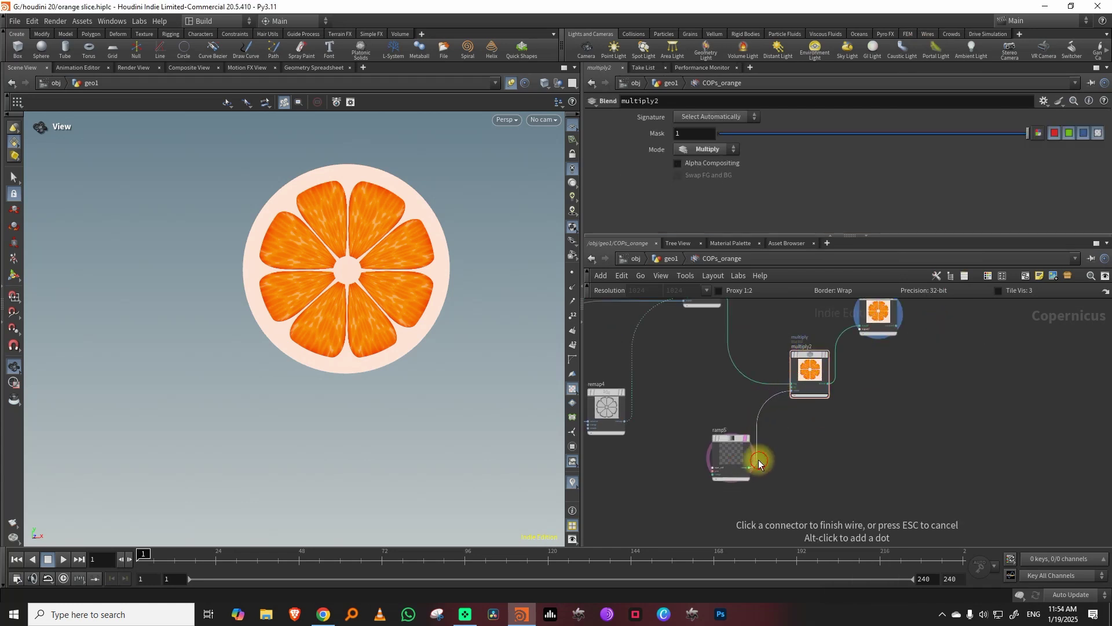
{"action": "left_click", "coordinate": [749, 467]}
{"action": "left_click_drag", "start_coordinate": [726, 453], "coordinate": [709, 457]}
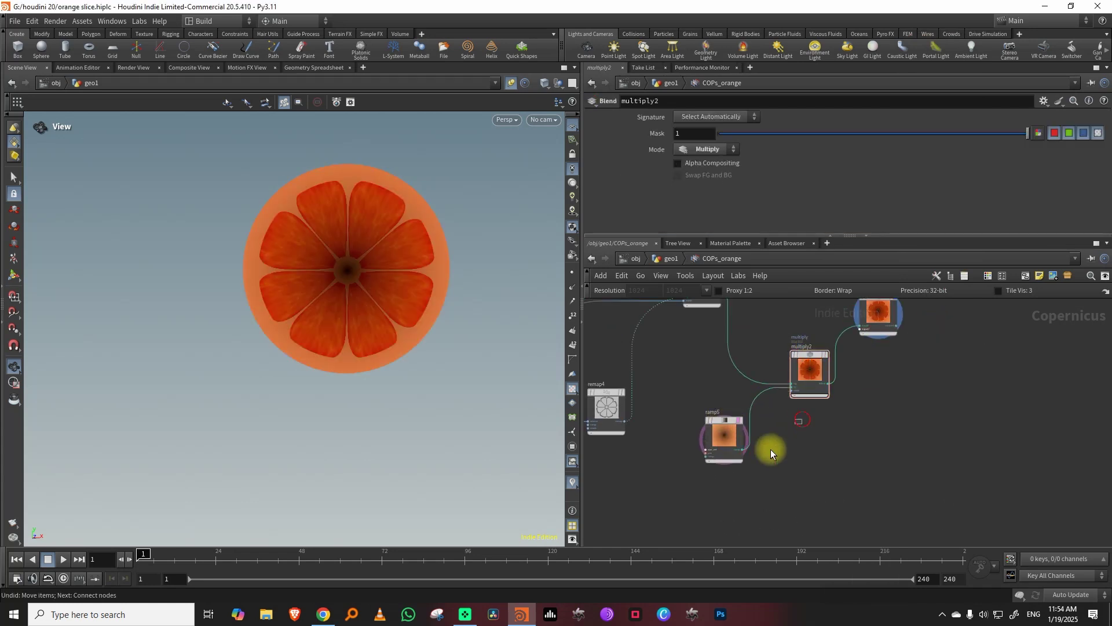
- Add a key towards the orange end of the ramp5 gradient and make it white with saturation 0
{"action": "left_click", "coordinate": [734, 447]}
{"action": "left_click_drag", "start_coordinate": [716, 235], "coordinate": [714, 360]}
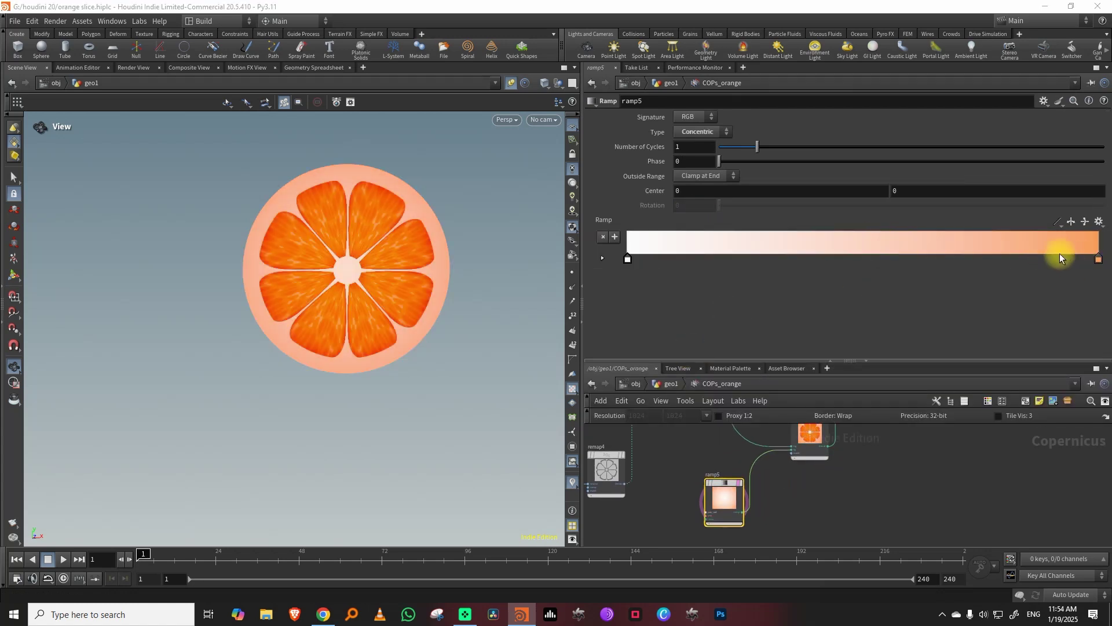
{"action": "left_click_drag", "start_coordinate": [893, 251], "coordinate": [984, 250]}
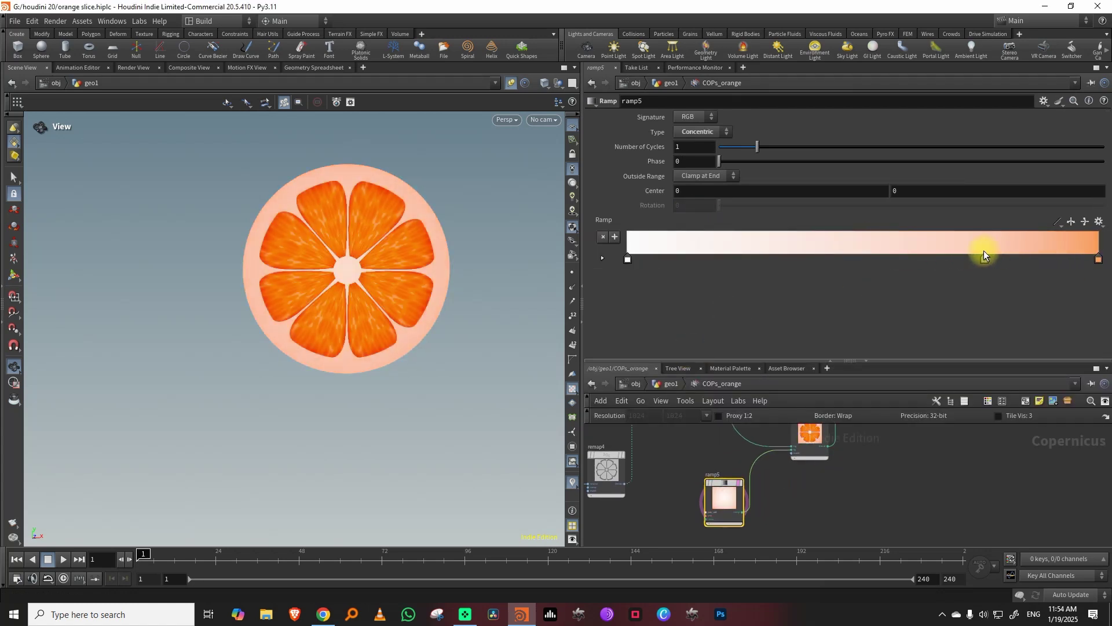
{"action": "left_click", "coordinate": [1096, 257]}
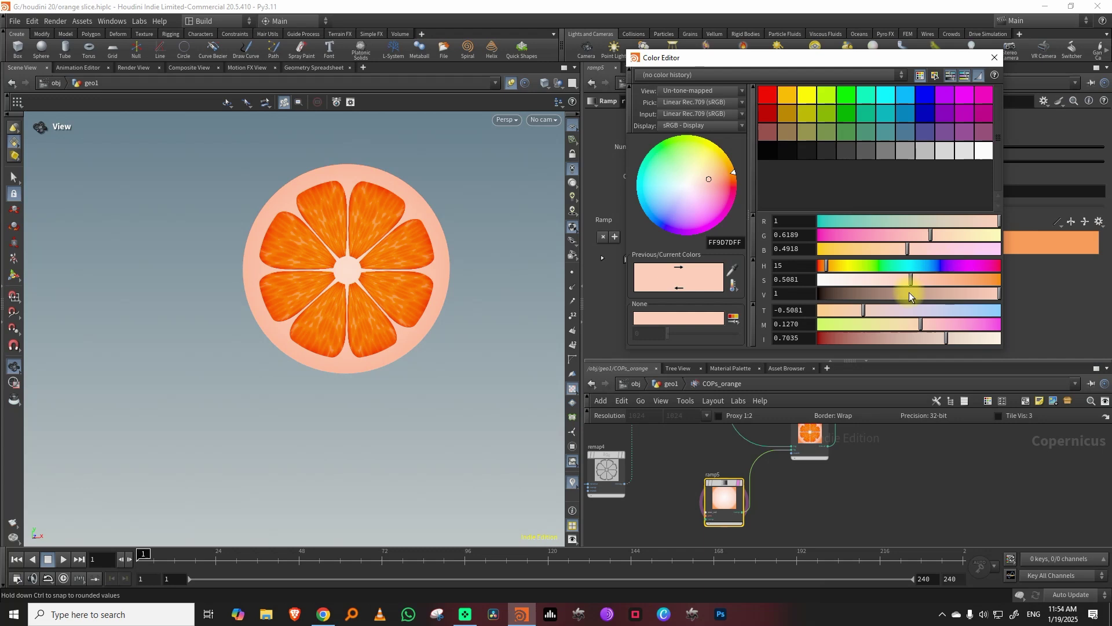
{"action": "left_click_drag", "start_coordinate": [908, 293], "coordinate": [789, 277]}
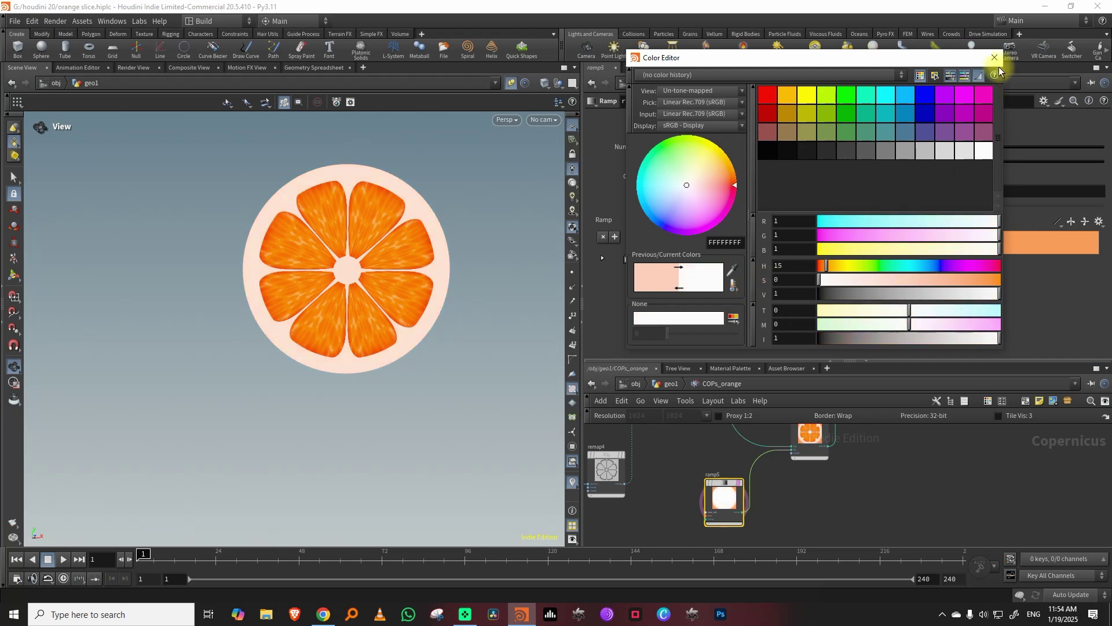
{"action": "left_click", "coordinate": [995, 58]}
- Shift the added white key and the orange end key of the ramp inward, and turn off the viewport's reference grid
{"action": "left_click_drag", "start_coordinate": [955, 259], "coordinate": [896, 258]}
{"action": "left_click_drag", "start_coordinate": [999, 258], "coordinate": [925, 259]}
{"action": "left_click_drag", "start_coordinate": [353, 318], "coordinate": [370, 267]}
{"action": "left_click", "coordinate": [572, 126]}
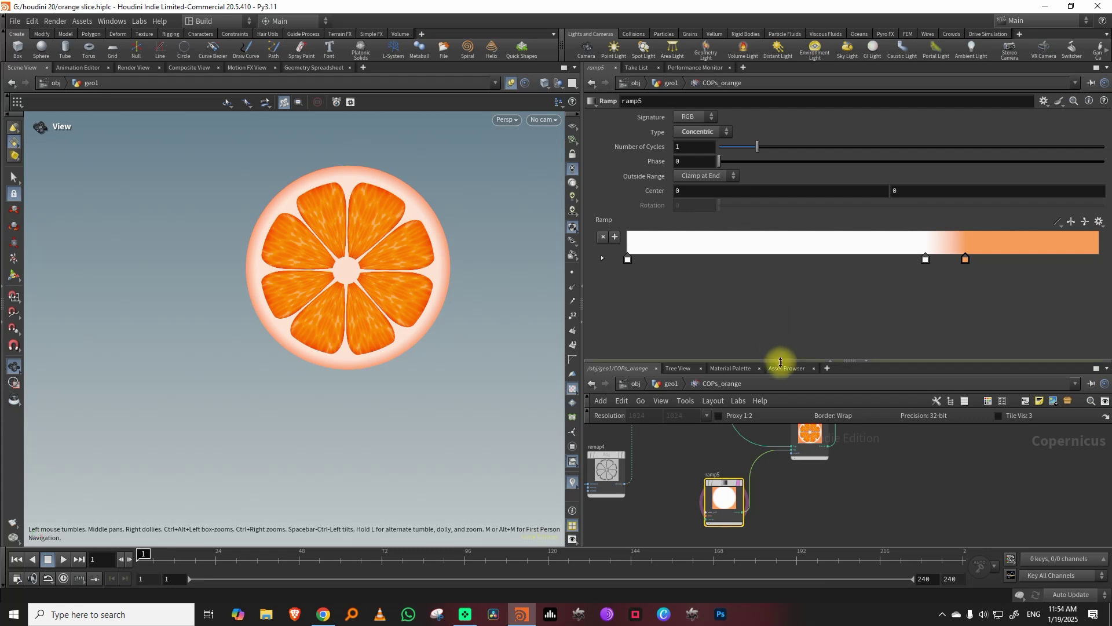
- Move OUT_orange_slice farther from multiply2 and insert a Distort node on the wire between them
{"action": "left_click_drag", "start_coordinate": [784, 365], "coordinate": [819, 299]}
{"action": "middle_click_drag", "start_coordinate": [937, 390], "coordinate": [831, 463]}
{"action": "left_click_drag", "start_coordinate": [770, 416], "coordinate": [894, 415]}
{"action": "middle_click_drag", "start_coordinate": [807, 480], "coordinate": [825, 431]}
{"action": "key", "text": "Tab"}
{"action": "type", "text": "dist"}
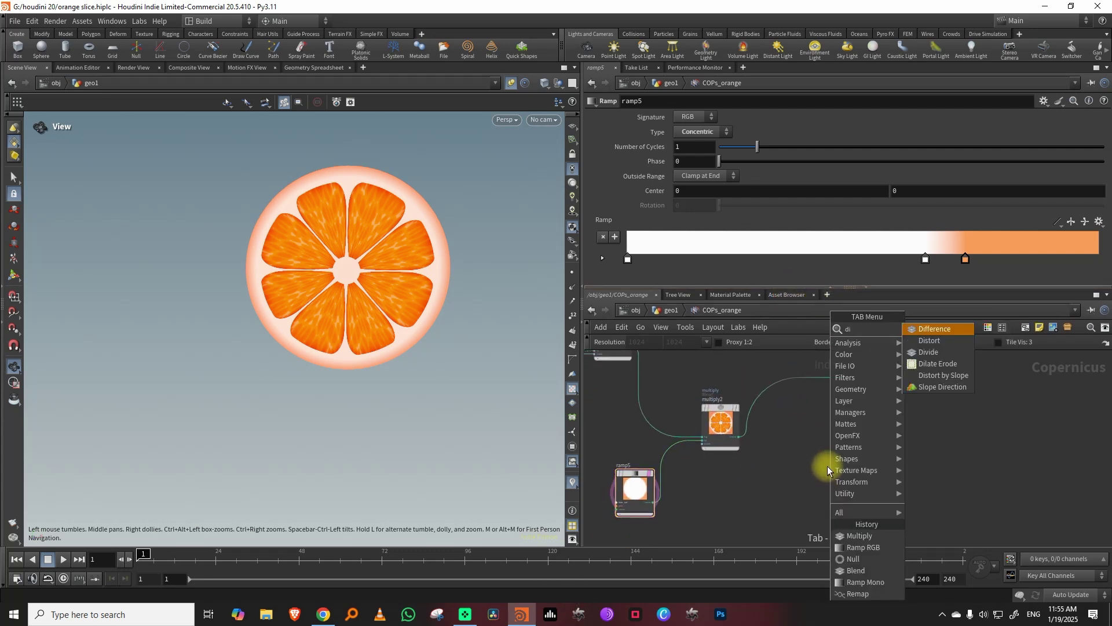
{"action": "left_click", "coordinate": [929, 328]}
{"action": "left_click", "coordinate": [833, 383]}
{"action": "left_click_drag", "start_coordinate": [833, 383], "coordinate": [874, 436]}
- Add a Fractal Noise node with the UV signature and connect it to the Distort node's dir input
{"action": "scroll", "coordinate": [807, 422], "scroll_direction": "up", "scroll_amount": 3}
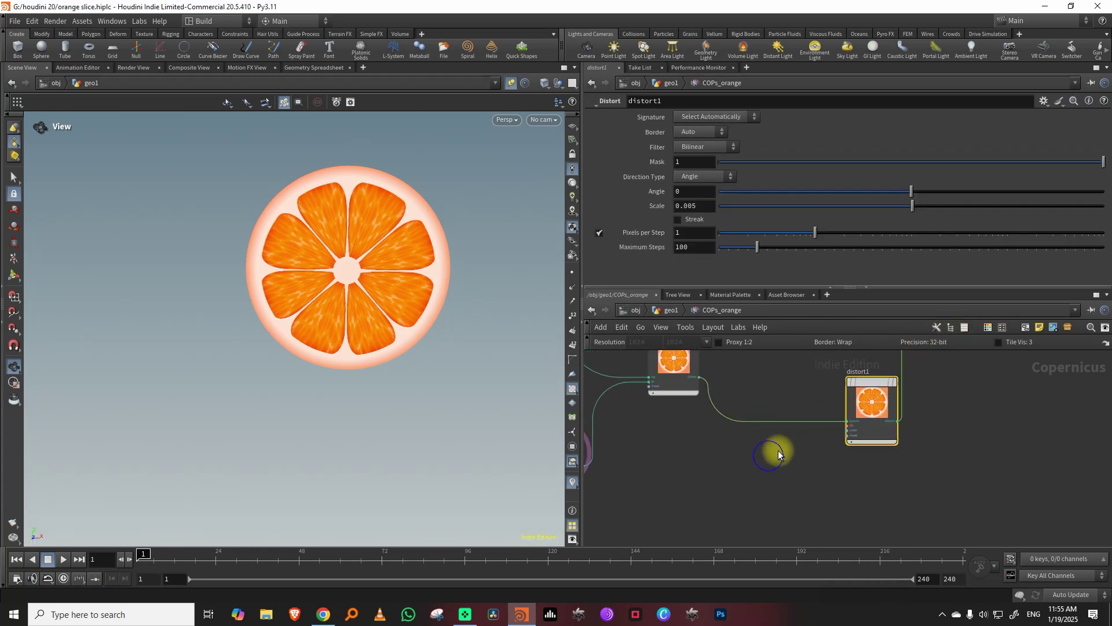
{"action": "key", "text": "Tab"}
{"action": "type", "text": "fra"}
{"action": "left_click", "coordinate": [901, 331]}
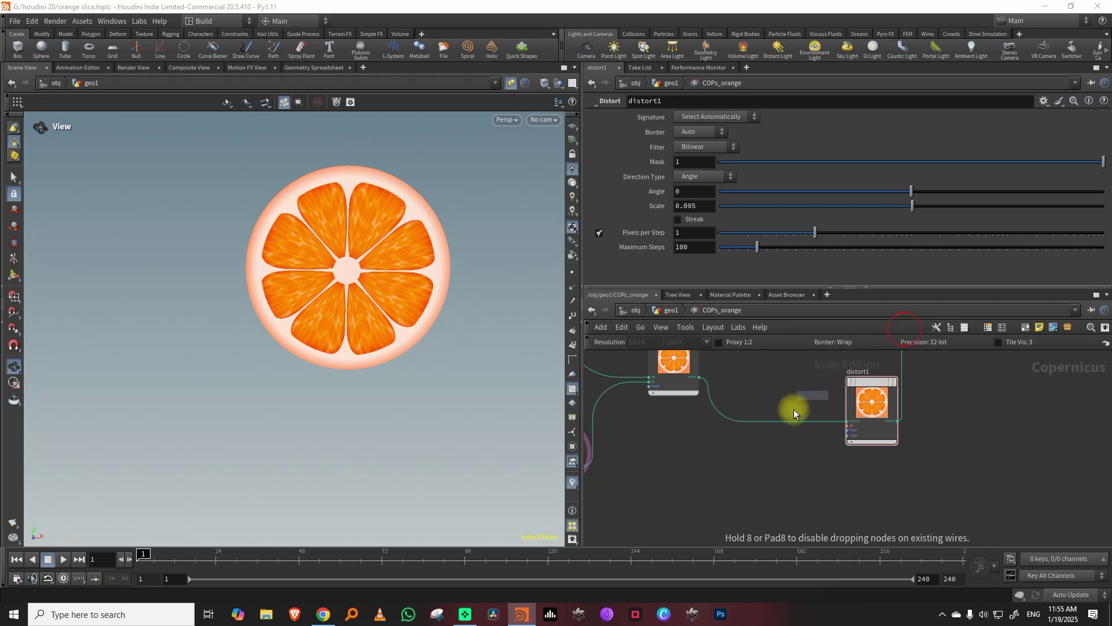
{"action": "left_click", "coordinate": [785, 454]}
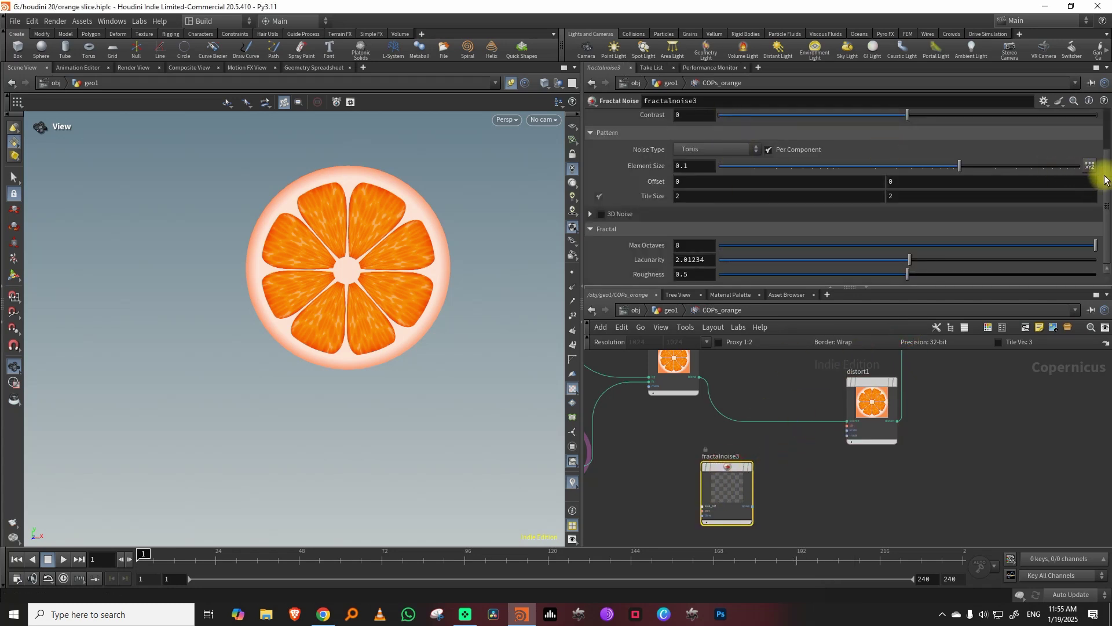
{"action": "left_click_drag", "start_coordinate": [1104, 173], "coordinate": [1107, 120]}
{"action": "left_click", "coordinate": [692, 140]}
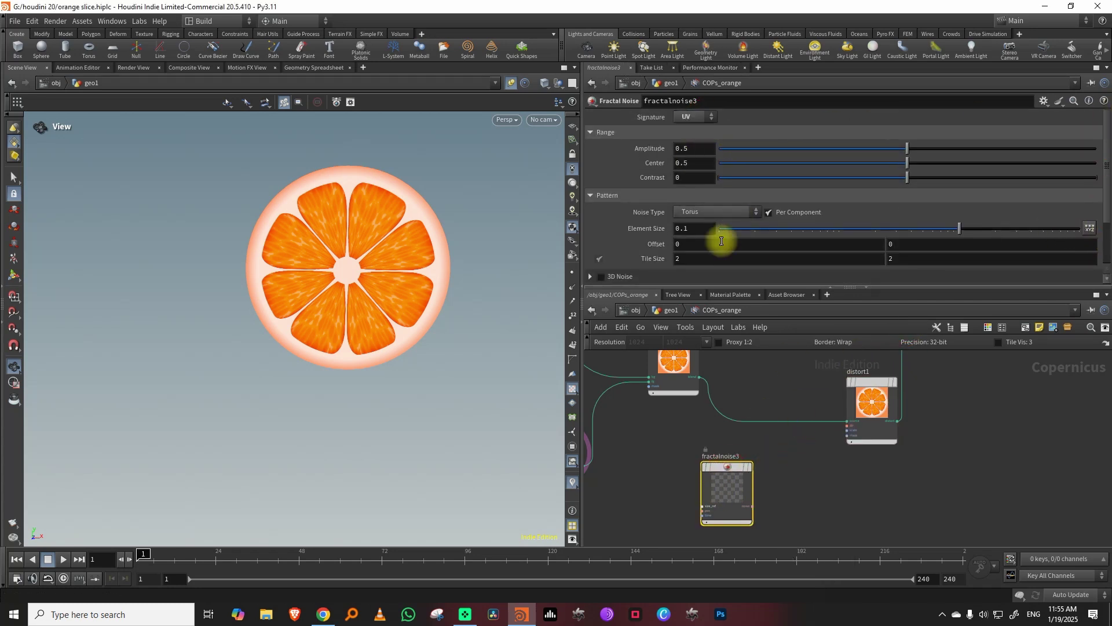
{"action": "scroll", "coordinate": [796, 486], "scroll_direction": "up", "scroll_amount": 3}
{"action": "left_click", "coordinate": [722, 515]}
{"action": "left_click", "coordinate": [883, 381]}
- Set the Distort node's scale to 0.102
{"action": "left_click", "coordinate": [926, 400]}
{"action": "middle_click_drag", "start_coordinate": [1014, 395], "coordinate": [889, 494]}
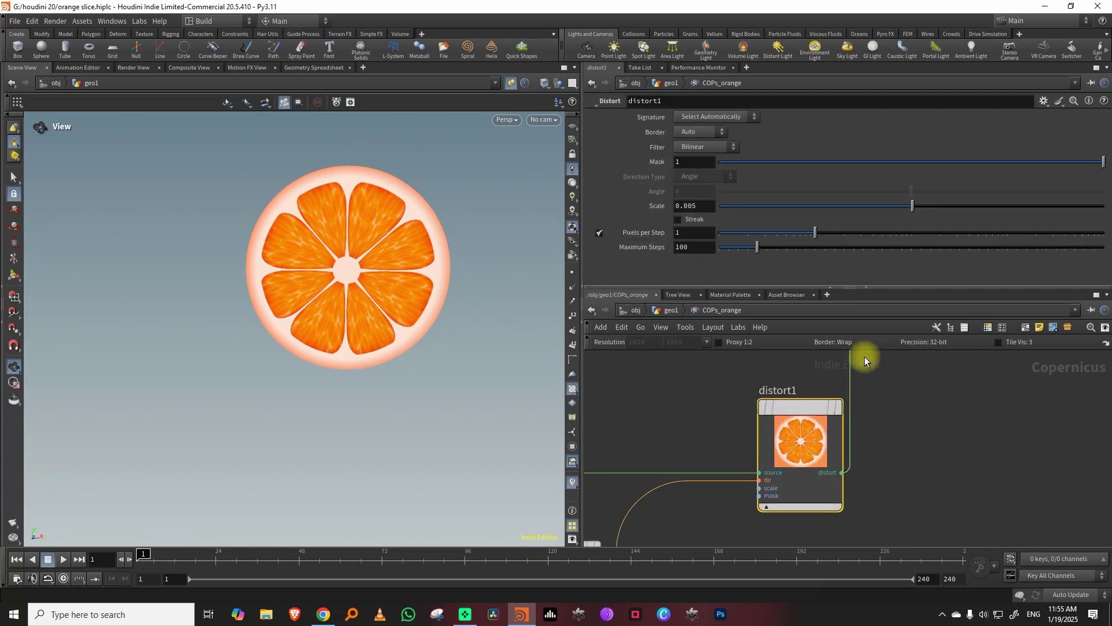
{"action": "left_click_drag", "start_coordinate": [926, 210], "coordinate": [934, 207]}
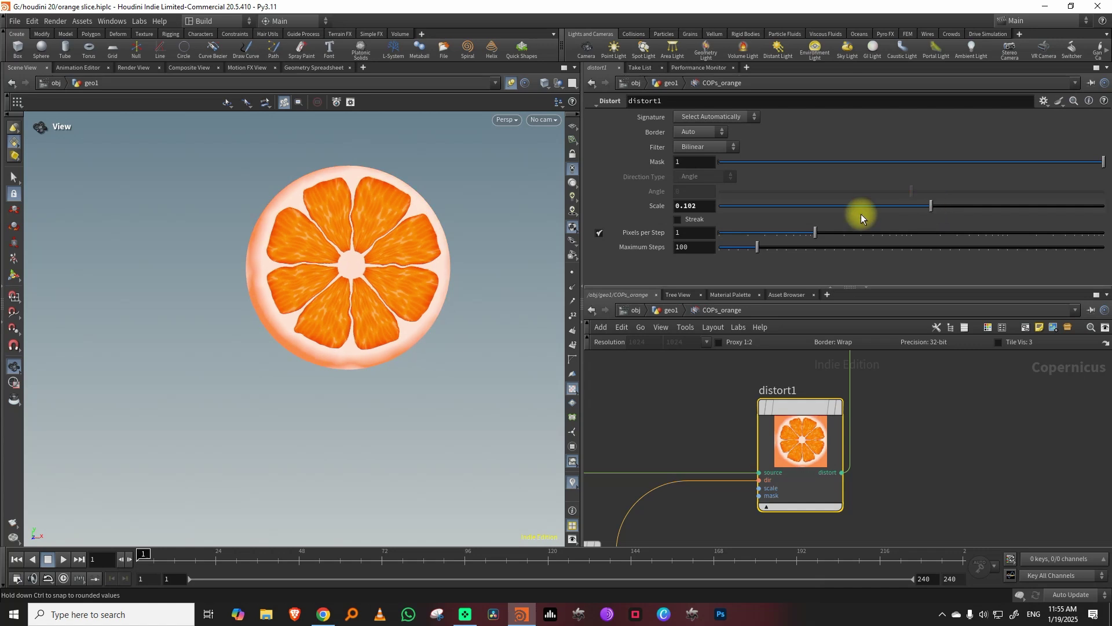
- Set the distortion noise's center to 0, element size to about 0.258 and roughness to 0.442
{"action": "middle_click_drag", "start_coordinate": [691, 433], "coordinate": [825, 332]}
{"action": "left_click", "coordinate": [704, 472]}
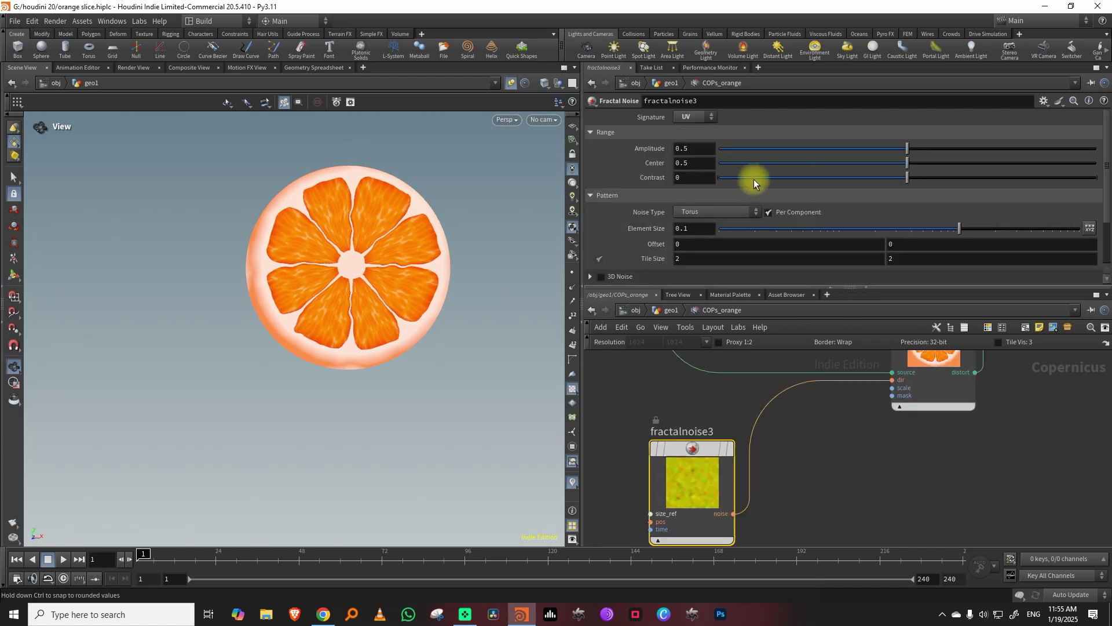
{"action": "left_click_drag", "start_coordinate": [711, 179], "coordinate": [624, 169]}
{"action": "key", "text": "ctrl+z"}
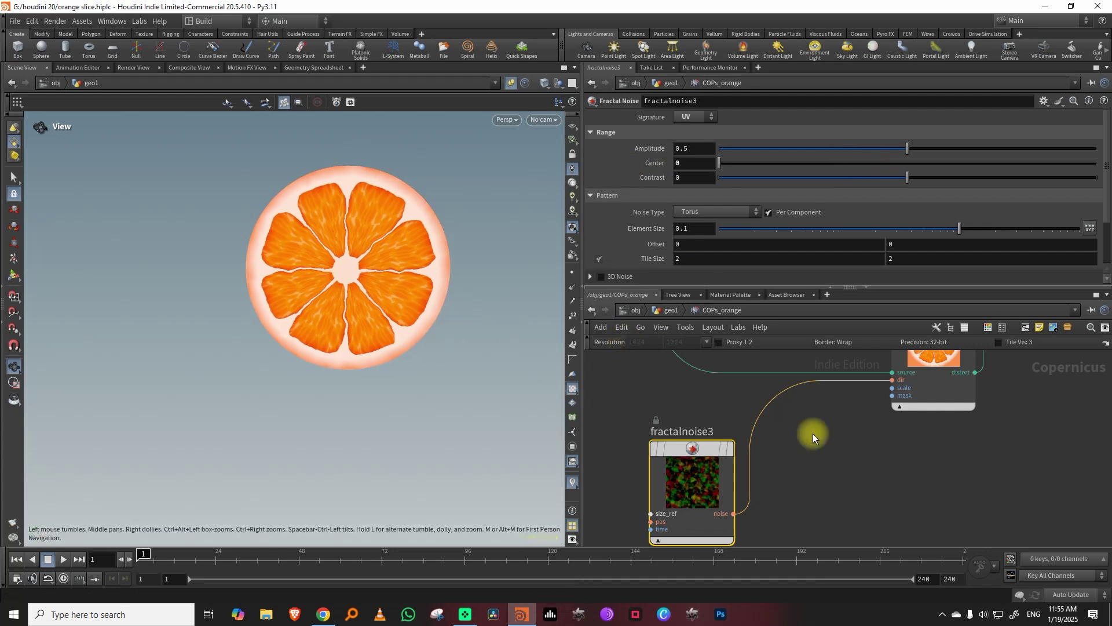
{"action": "scroll", "coordinate": [1107, 203], "scroll_direction": "down", "scroll_amount": 3}
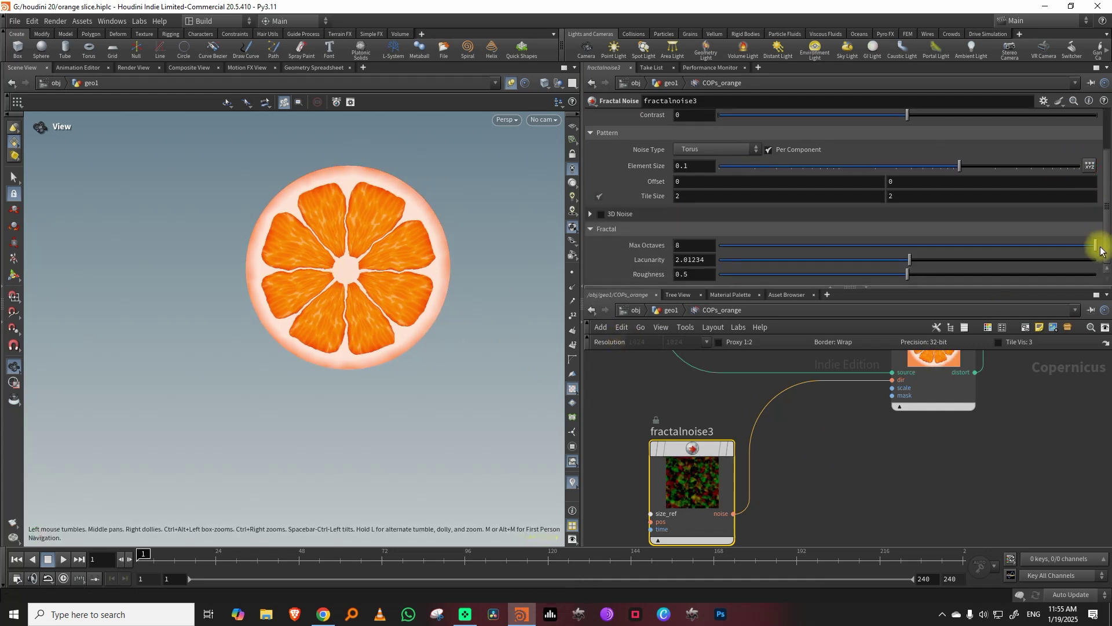
{"action": "left_click_drag", "start_coordinate": [1015, 172], "coordinate": [1008, 168]}
{"action": "left_click_drag", "start_coordinate": [907, 274], "coordinate": [885, 276]}
{"action": "scroll", "coordinate": [460, 240], "scroll_direction": "up", "scroll_amount": 3}
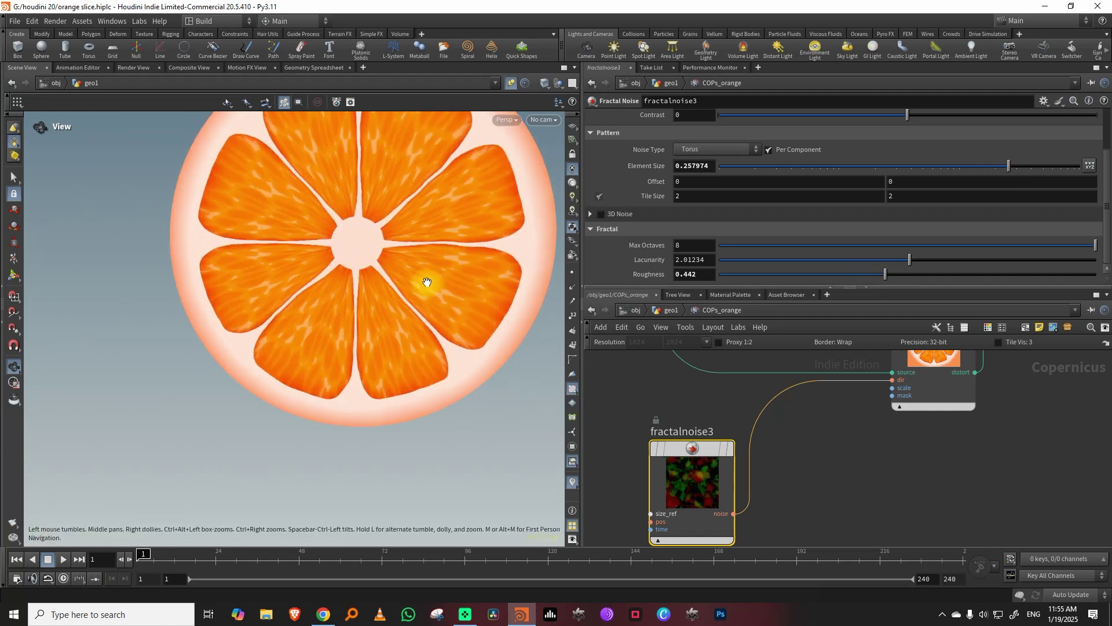
- Examine the distorted slice texture in the viewport and return to the geo1 geometry network
{"action": "left_click_drag", "start_coordinate": [779, 287], "coordinate": [780, 189]}
{"action": "key", "text": "h"}
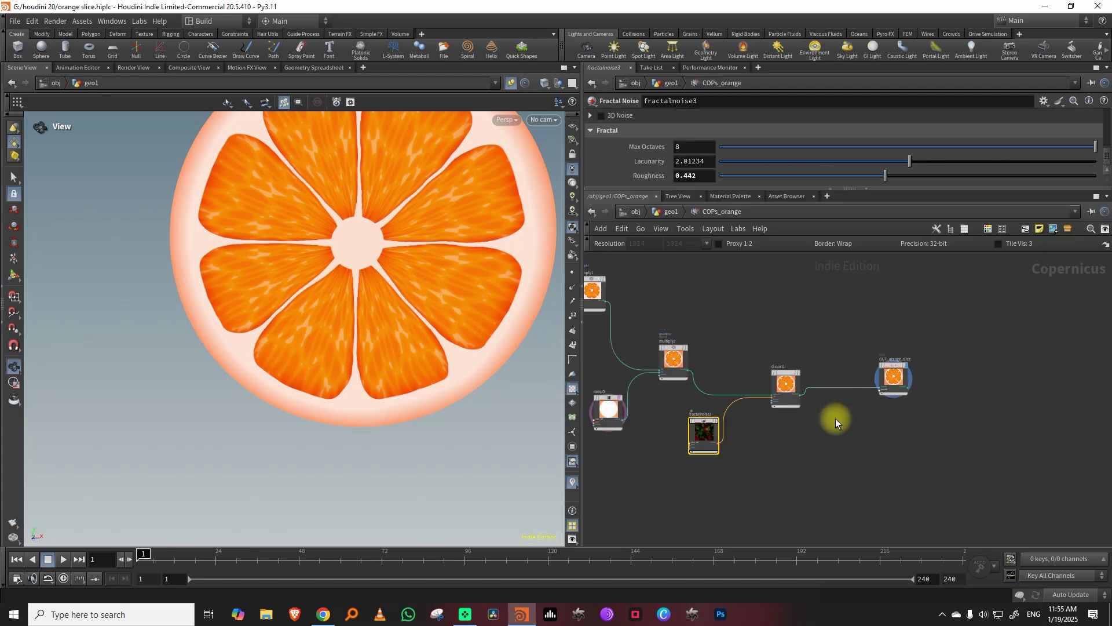
{"action": "scroll", "coordinate": [311, 288], "scroll_direction": "down", "scroll_amount": 1}
{"action": "left_click_drag", "start_coordinate": [311, 288], "coordinate": [346, 305]}
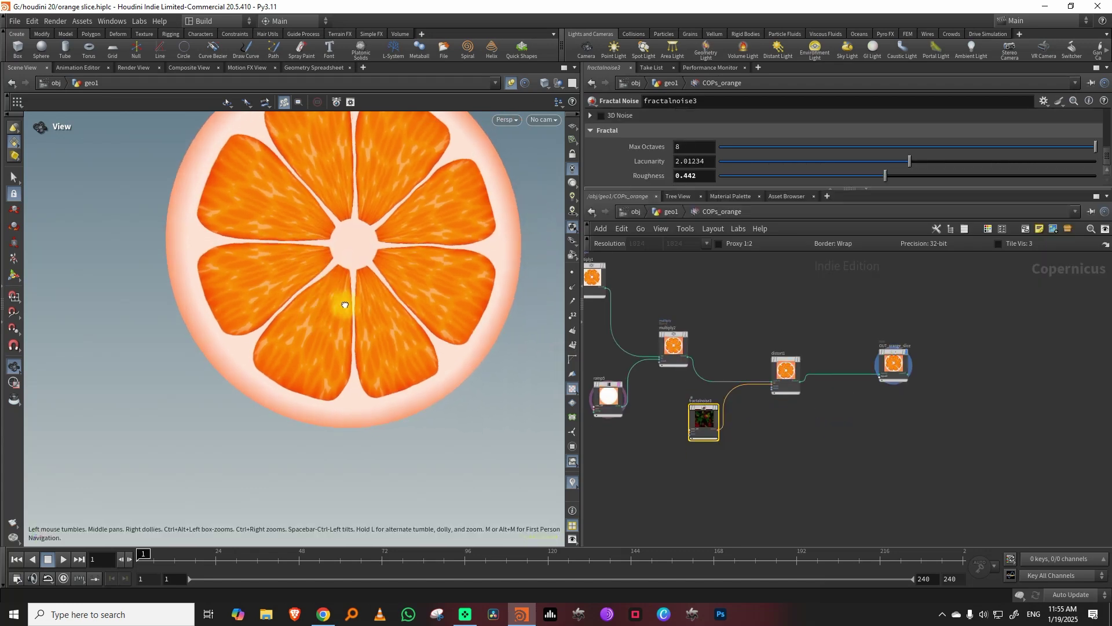
{"action": "right_click_drag", "start_coordinate": [376, 261], "coordinate": [295, 293]}
{"action": "left_click_drag", "start_coordinate": [296, 293], "coordinate": [362, 285]}
{"action": "left_click", "coordinate": [672, 212]}
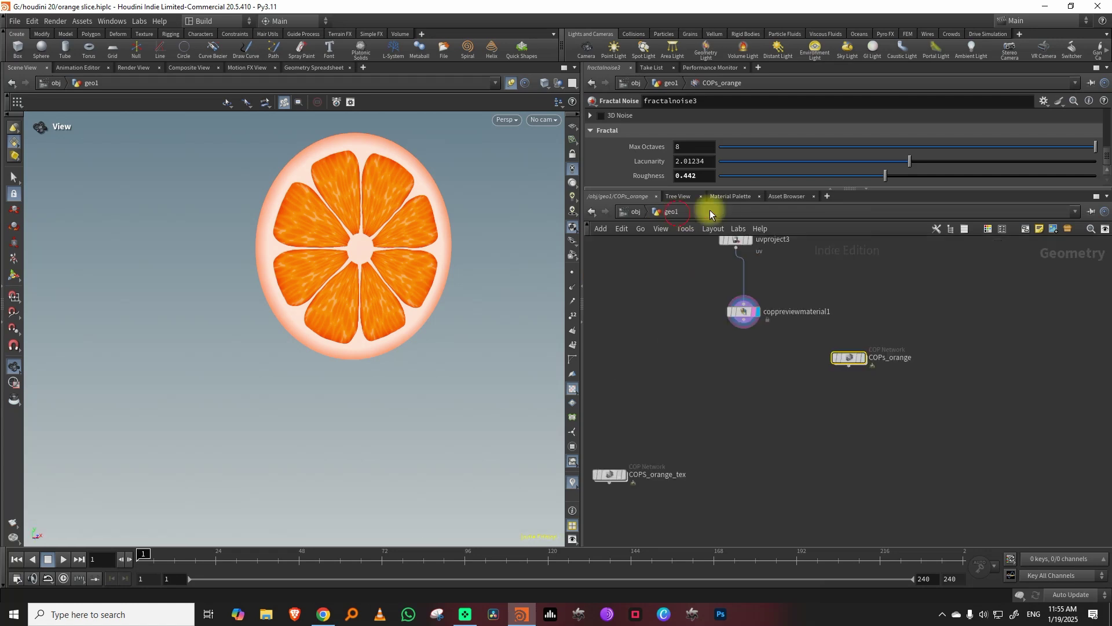
{"action": "left_click_drag", "start_coordinate": [787, 189], "coordinate": [786, 176]}
{"action": "right_click_drag", "start_coordinate": [813, 280], "coordinate": [783, 291]}
{"action": "left_click_drag", "start_coordinate": [762, 298], "coordinate": [755, 283]}
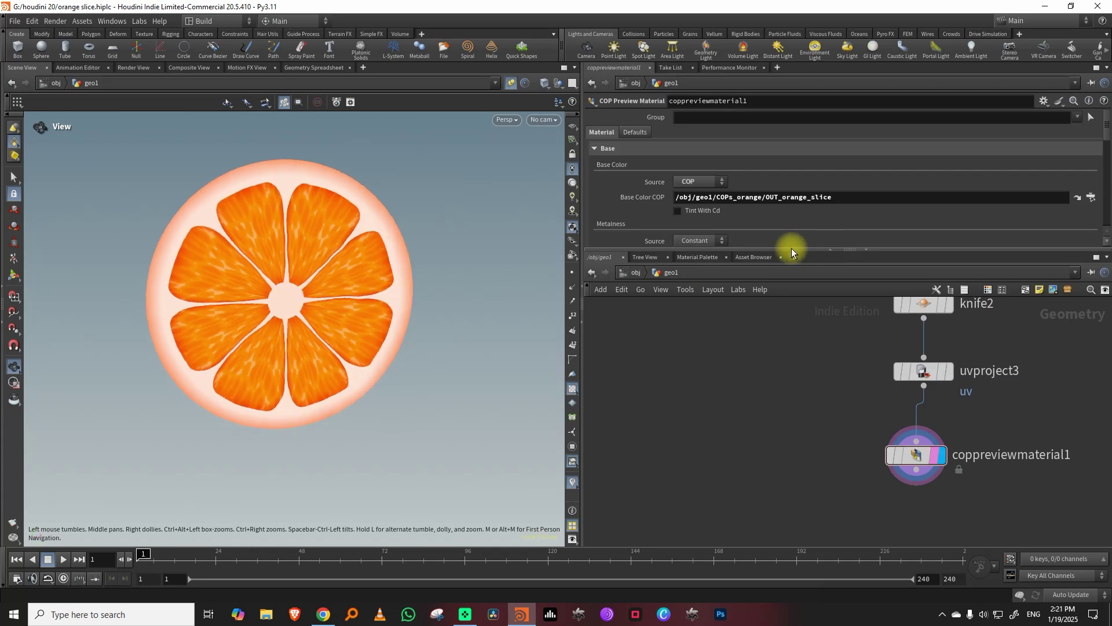
- Lay out the circle4 node chain, delete coppreviewmaterial1 from its end and move COPs_orange aside
{"action": "left_click_drag", "start_coordinate": [799, 251], "coordinate": [798, 193]}
{"action": "scroll", "coordinate": [811, 316], "scroll_direction": "down", "scroll_amount": 4}
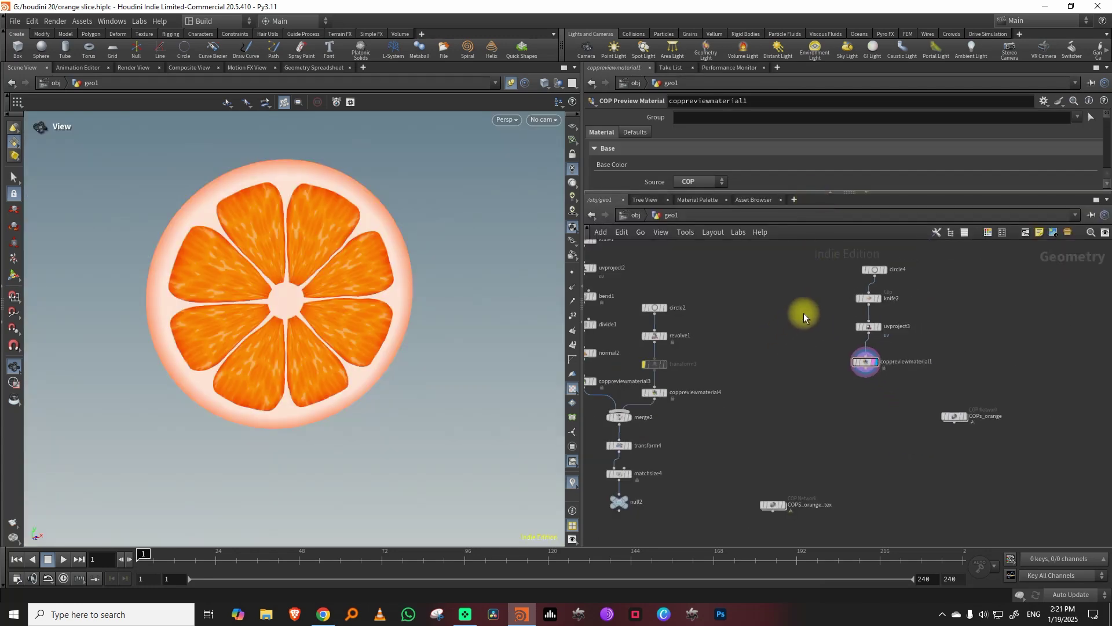
{"action": "left_click_drag", "start_coordinate": [780, 288], "coordinate": [867, 387]}
{"action": "key", "text": "l"}
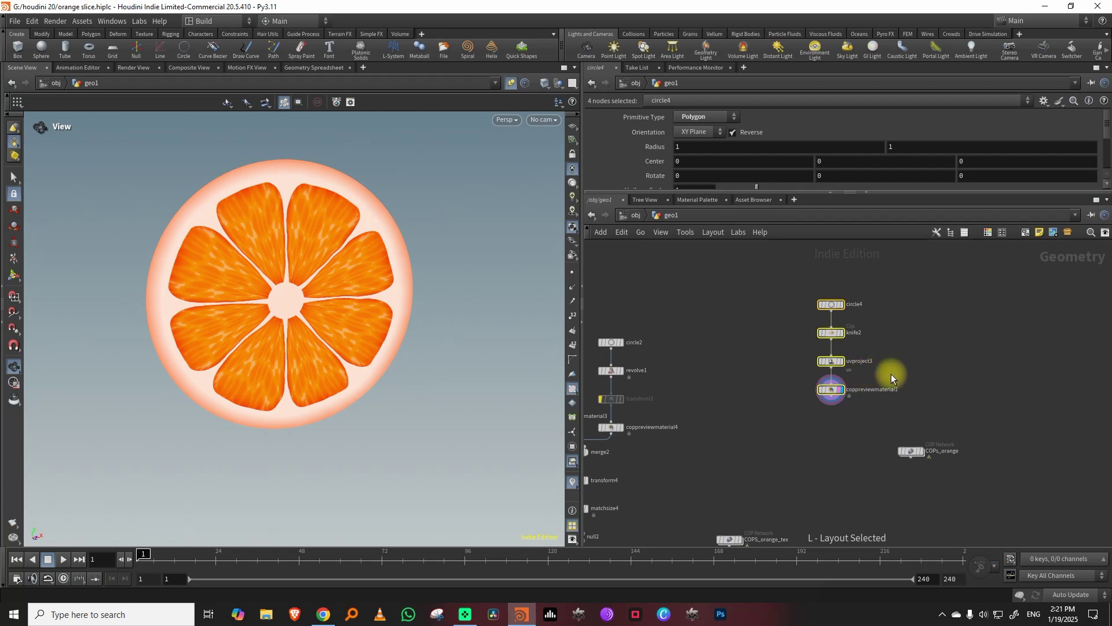
{"action": "middle_click_drag", "start_coordinate": [891, 374], "coordinate": [831, 337]}
{"action": "left_click_drag", "start_coordinate": [718, 377], "coordinate": [810, 351]}
{"action": "key", "text": "Delete"}
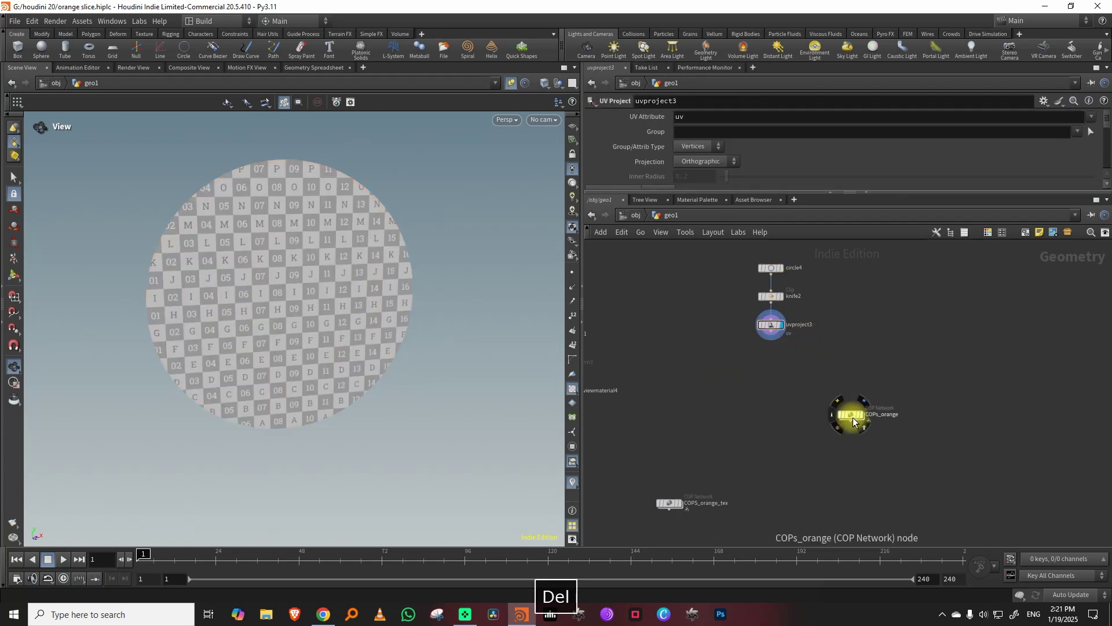
{"action": "left_click_drag", "start_coordinate": [851, 416], "coordinate": [896, 390]}
- Switch the viewport to wireframe and add a Bend node connected below uvproject3
{"action": "left_click_drag", "start_coordinate": [417, 293], "coordinate": [377, 293]}
{"action": "key", "text": "w"}
{"action": "right_click_drag", "start_coordinate": [324, 303], "coordinate": [338, 297]}
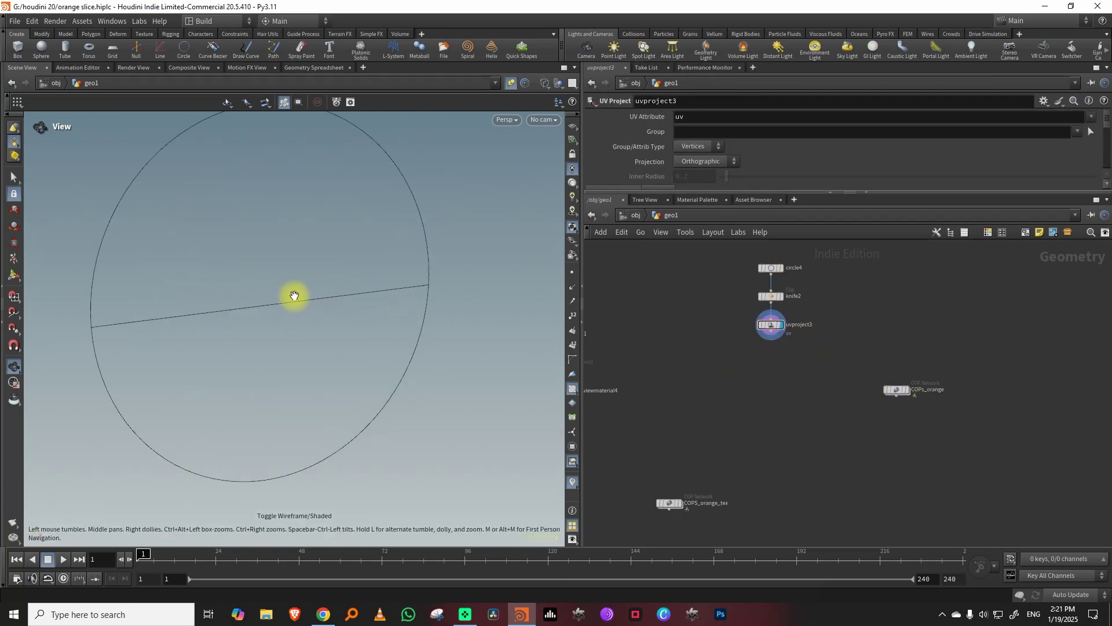
{"action": "scroll", "coordinate": [768, 364], "scroll_direction": "up", "scroll_amount": 2}
{"action": "key", "text": "Tab"}
{"action": "type", "text": "be"}
{"action": "left_click", "coordinate": [874, 287]}
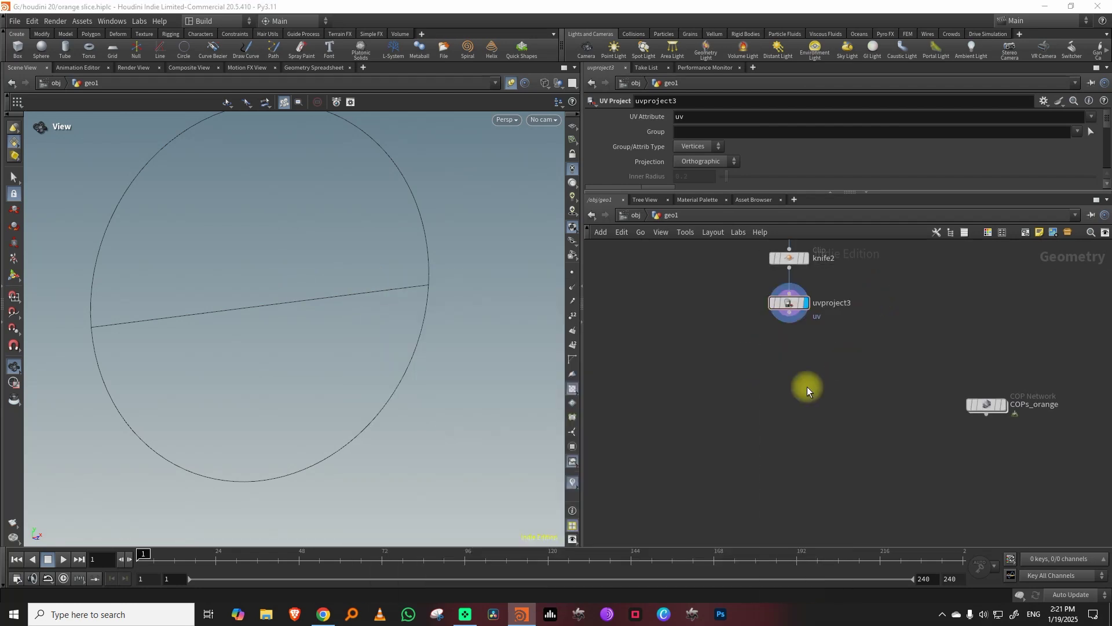
{"action": "left_click", "coordinate": [806, 388]}
{"action": "left_click_drag", "start_coordinate": [428, 336], "coordinate": [405, 344]}
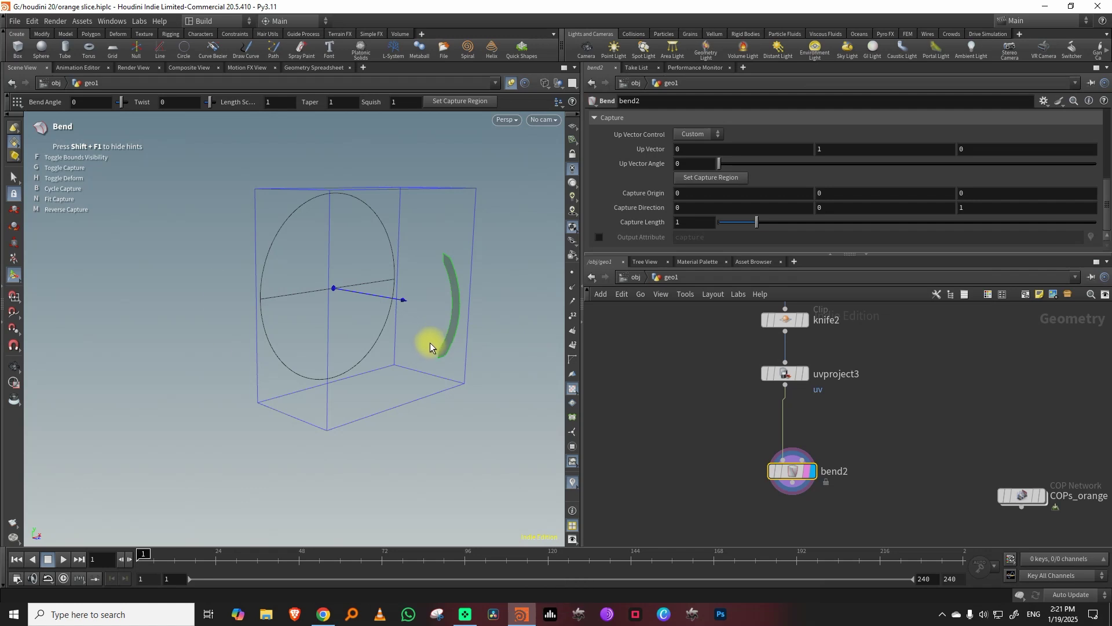
- Align the Bend capture vertically, with capture origin Y 0, capture direction Y 1 and capture length 0
{"action": "key", "text": "b"}
{"action": "key", "text": "b"}
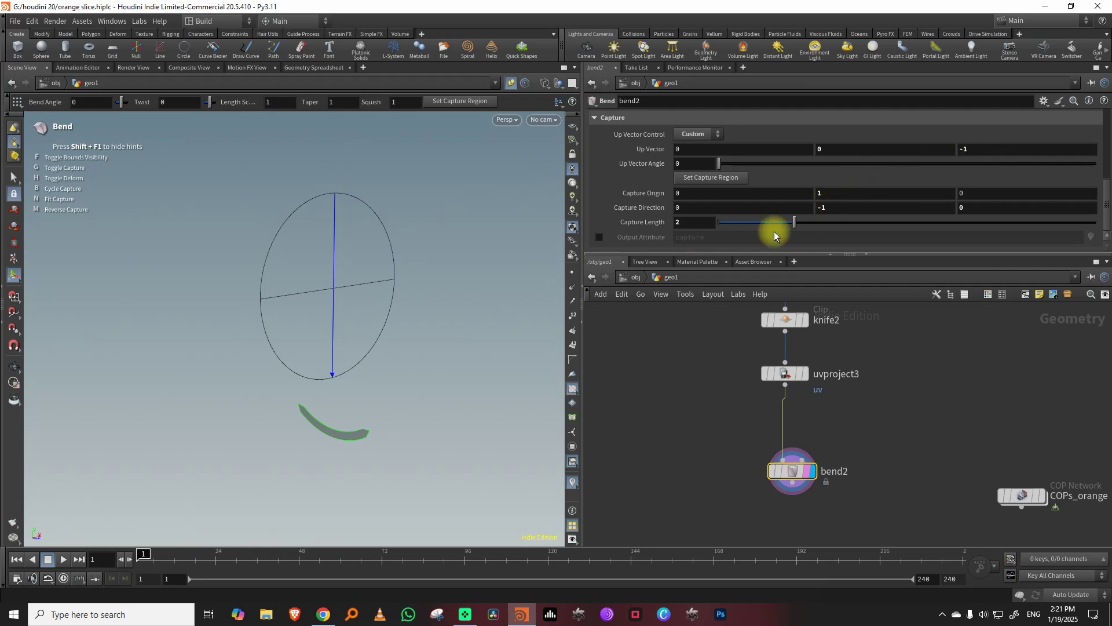
{"action": "left_click_drag", "start_coordinate": [836, 208], "coordinate": [797, 218]}
{"action": "type", "text": "1"}
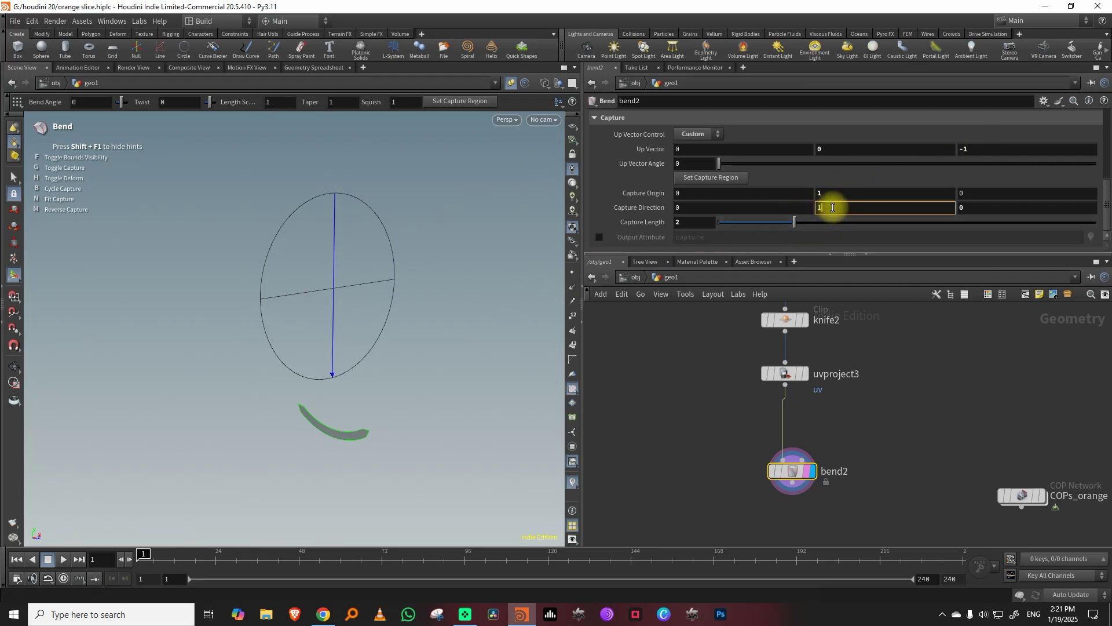
{"action": "key", "text": "Return"}
{"action": "double_click", "coordinate": [834, 195]}
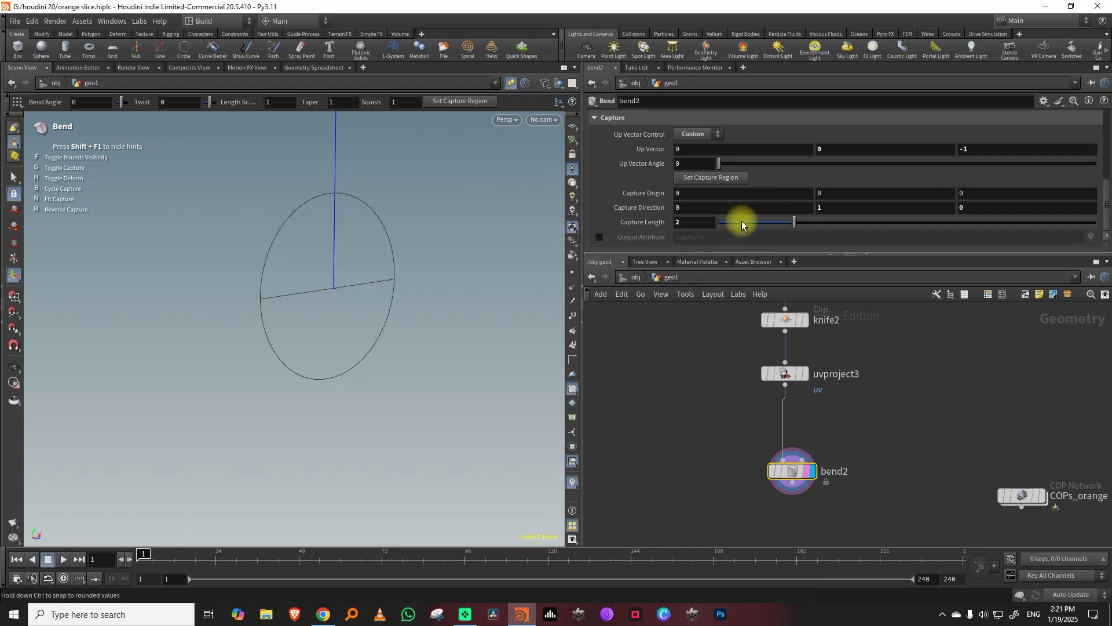
{"action": "left_click_drag", "start_coordinate": [741, 221], "coordinate": [714, 219]}
- Set the bend angle to 66.4 to fold the circle along its cut line
{"action": "scroll", "coordinate": [1108, 209], "scroll_direction": "up", "scroll_amount": 1}
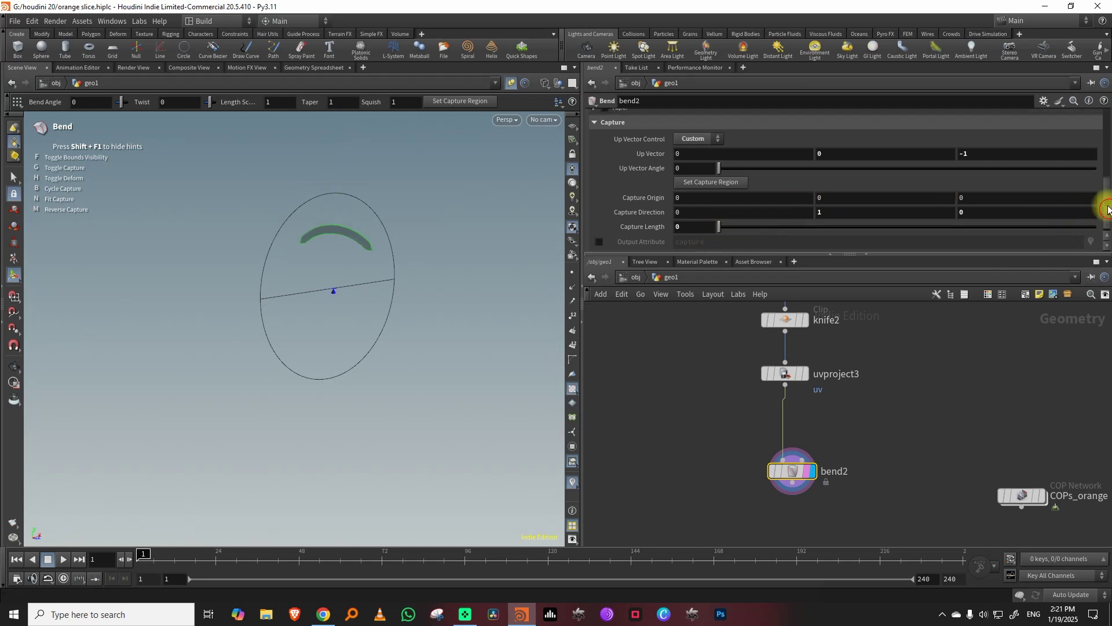
{"action": "scroll", "coordinate": [1107, 209], "scroll_direction": "up", "scroll_amount": 3}
{"action": "left_click_drag", "start_coordinate": [921, 165], "coordinate": [977, 171]}
{"action": "key", "text": "space"}
{"action": "left_click_drag", "start_coordinate": [371, 318], "coordinate": [408, 312]}
- Place bend2 closer under uvproject3 and move COPs_orange farther away to free space in the network
{"action": "left_click_drag", "start_coordinate": [765, 254], "coordinate": [764, 204]}
{"action": "scroll", "coordinate": [869, 364], "scroll_direction": "down", "scroll_amount": 2}
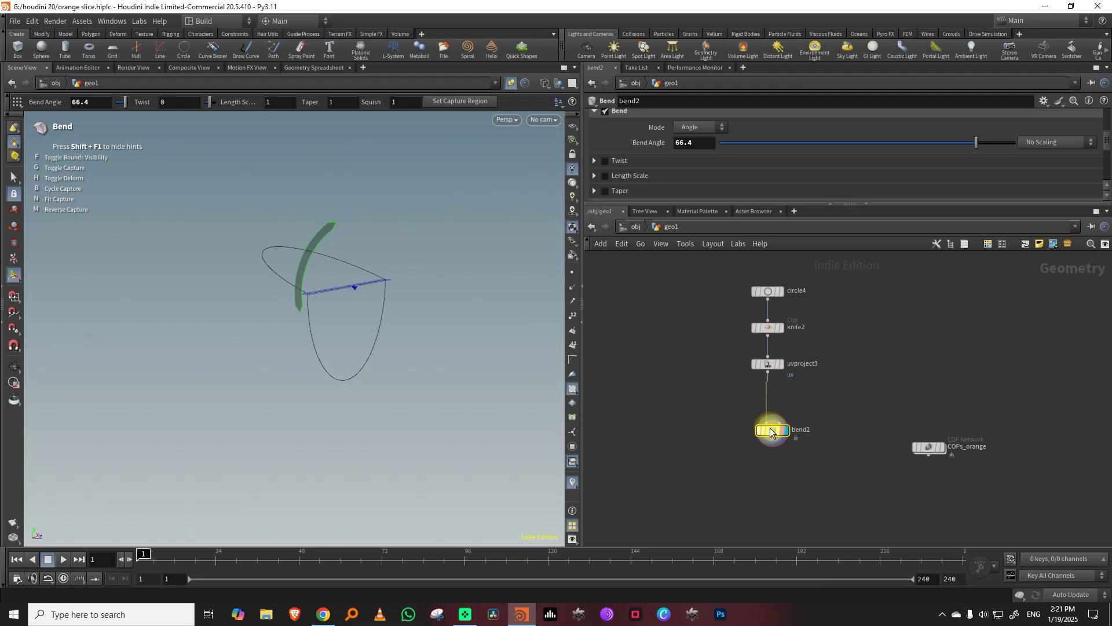
{"action": "left_click_drag", "start_coordinate": [770, 431], "coordinate": [757, 419]}
{"action": "left_click_drag", "start_coordinate": [931, 449], "coordinate": [1045, 429]}
{"action": "middle_click_drag", "start_coordinate": [851, 368], "coordinate": [776, 380]}
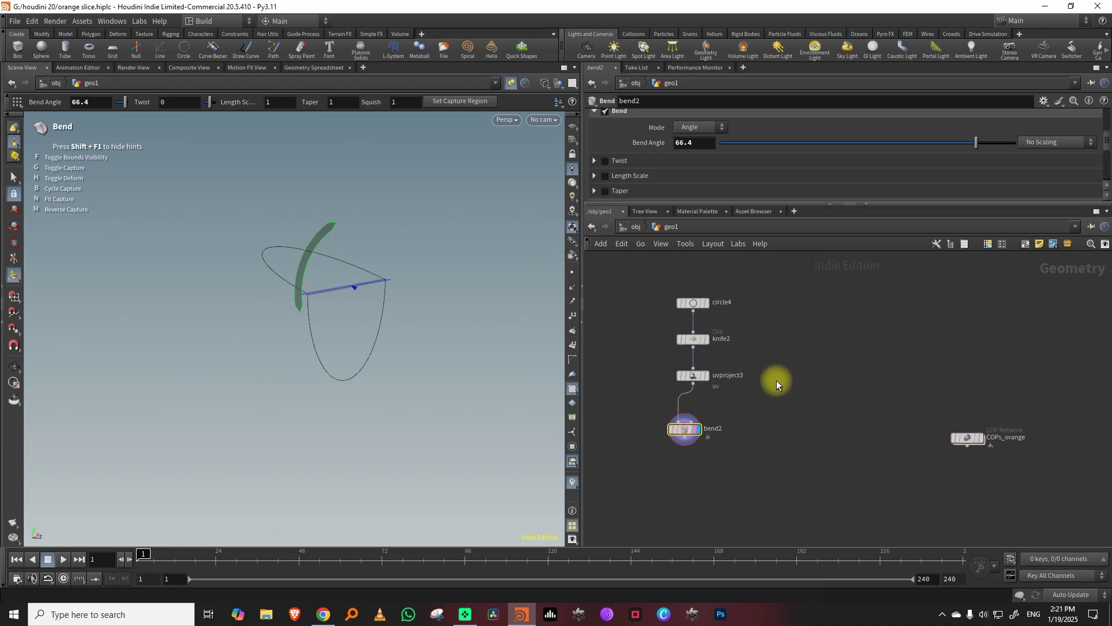
- Add a polygon Circle node beside the circle4 chain, in the free space of the network
{"action": "scroll", "coordinate": [777, 380], "scroll_direction": "up", "scroll_amount": 2}
{"action": "key", "text": "Tab"}
{"action": "type", "text": "circ"}
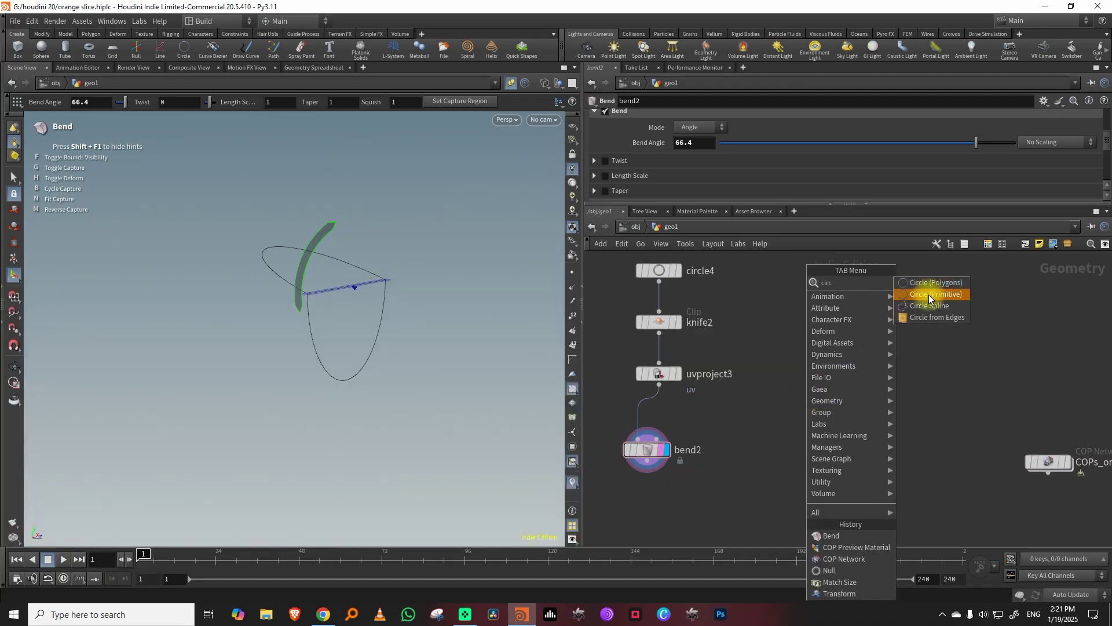
{"action": "left_click", "coordinate": [930, 283]}
{"action": "left_click", "coordinate": [846, 320]}
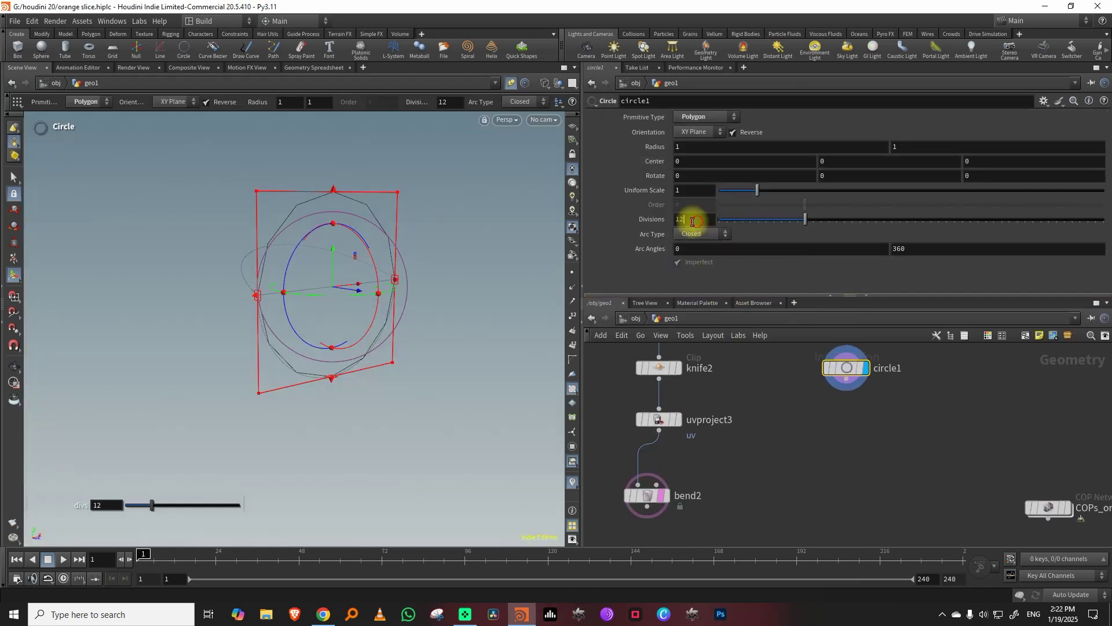
- Make circle1 a half circle with arc type Open Arc and an end angle of 180
{"action": "left_click_drag", "start_coordinate": [692, 219], "coordinate": [660, 219]}
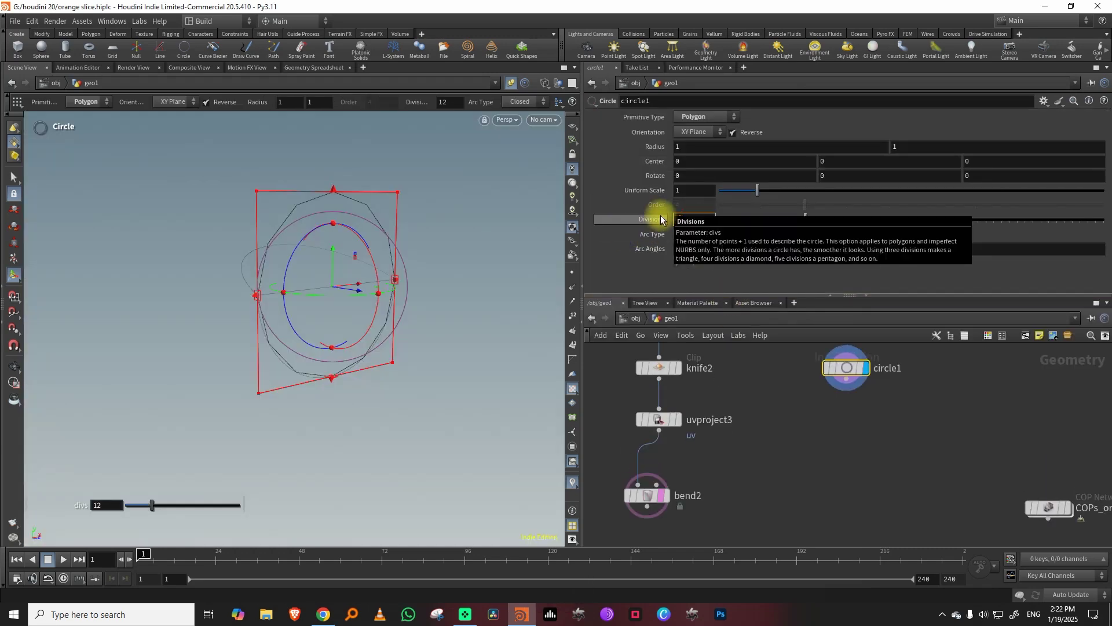
{"action": "left_click", "coordinate": [701, 233]}
{"action": "left_click", "coordinate": [704, 249]}
{"action": "left_click", "coordinate": [916, 248]}
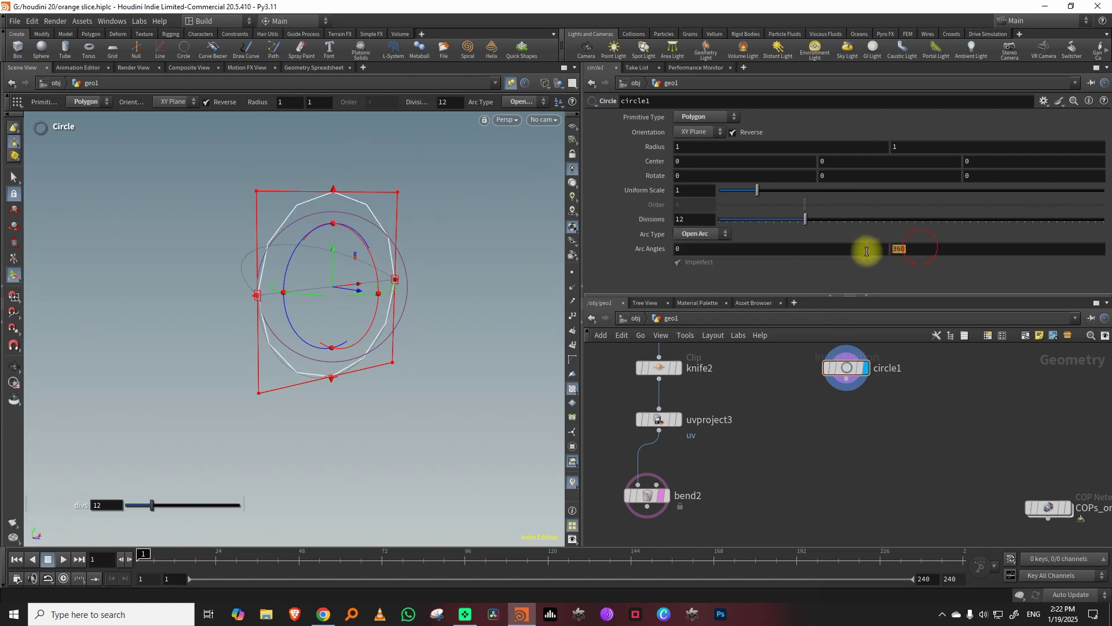
{"action": "key", "text": "Return"}
{"action": "left_click_drag", "start_coordinate": [484, 339], "coordinate": [422, 351]}
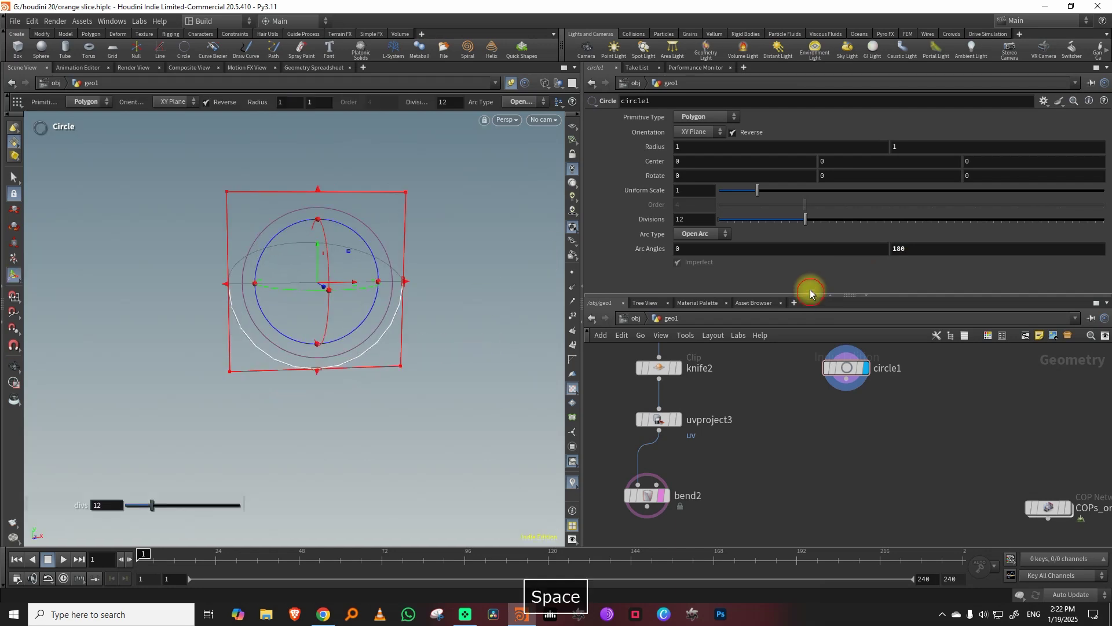
- Add a Revolve node below circle1, connect it to the half circle and display its result
{"action": "left_click_drag", "start_coordinate": [807, 295], "coordinate": [806, 218]}
{"action": "key", "text": "Tab"}
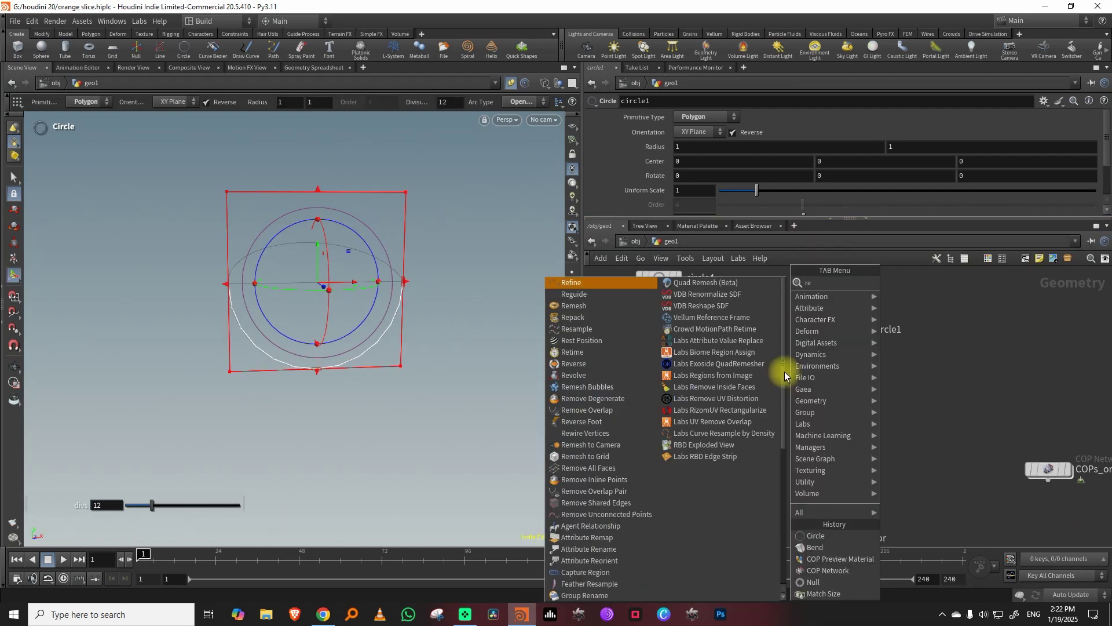
{"action": "type", "text": "rev"}
{"action": "left_click", "coordinate": [906, 294]}
{"action": "left_click", "coordinate": [853, 392]}
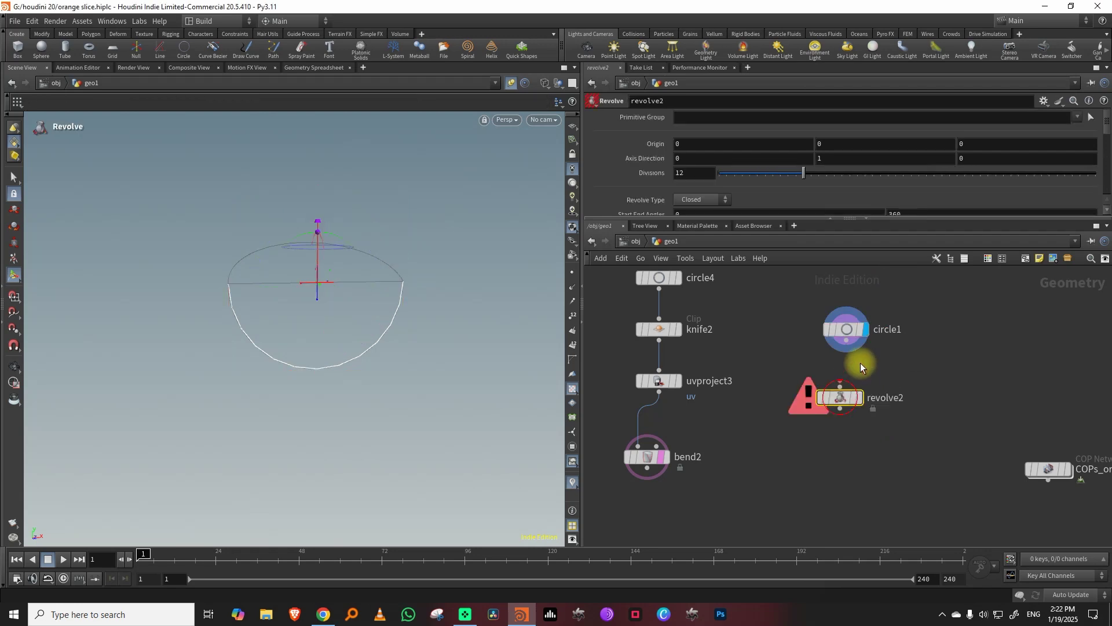
{"action": "key", "text": "space"}
{"action": "left_click_drag", "start_coordinate": [432, 303], "coordinate": [424, 326]}
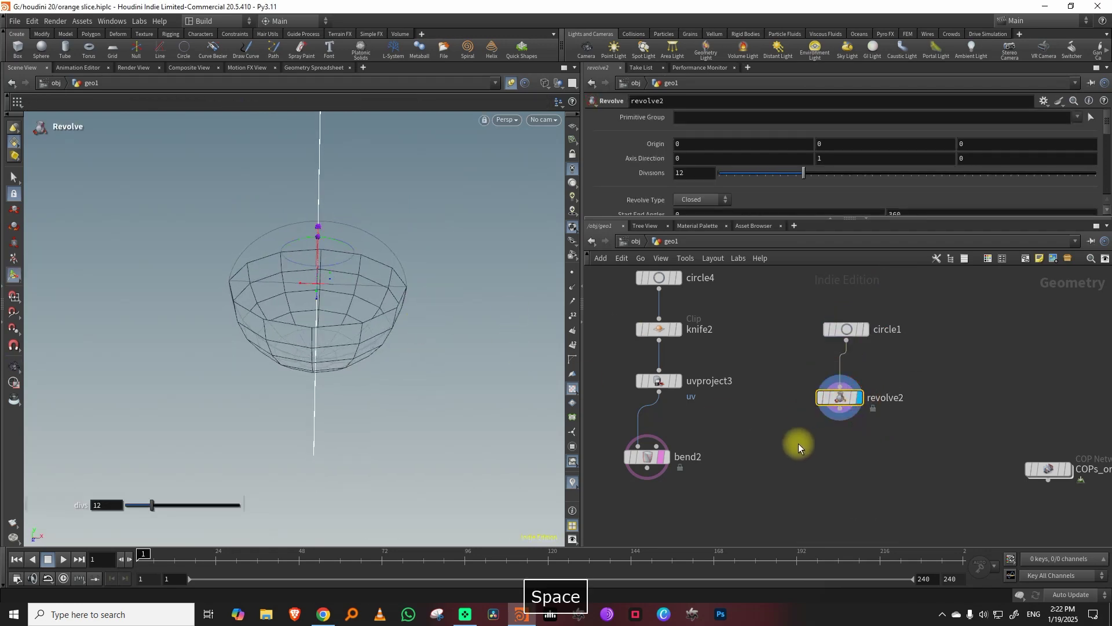
- Set the revolve's axis direction to 1, 0, 0 so it turns around the X axis
{"action": "left_click", "coordinate": [689, 160]}
{"action": "type", "text": "1"}
{"action": "key", "text": "Tab"}
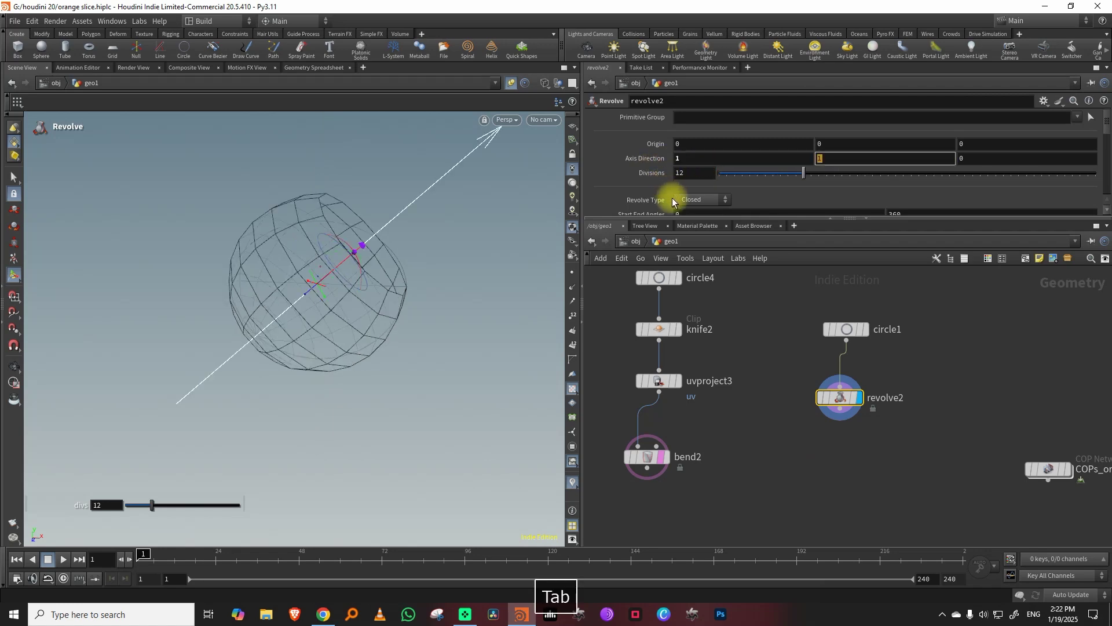
{"action": "type", "text": "0"}
{"action": "key", "text": "Return"}
{"action": "key", "text": "space"}
{"action": "left_click_drag", "start_coordinate": [471, 294], "coordinate": [513, 296]}
- Change the revolve type to Open Arc with an end angle of 180
{"action": "left_click", "coordinate": [700, 223]}
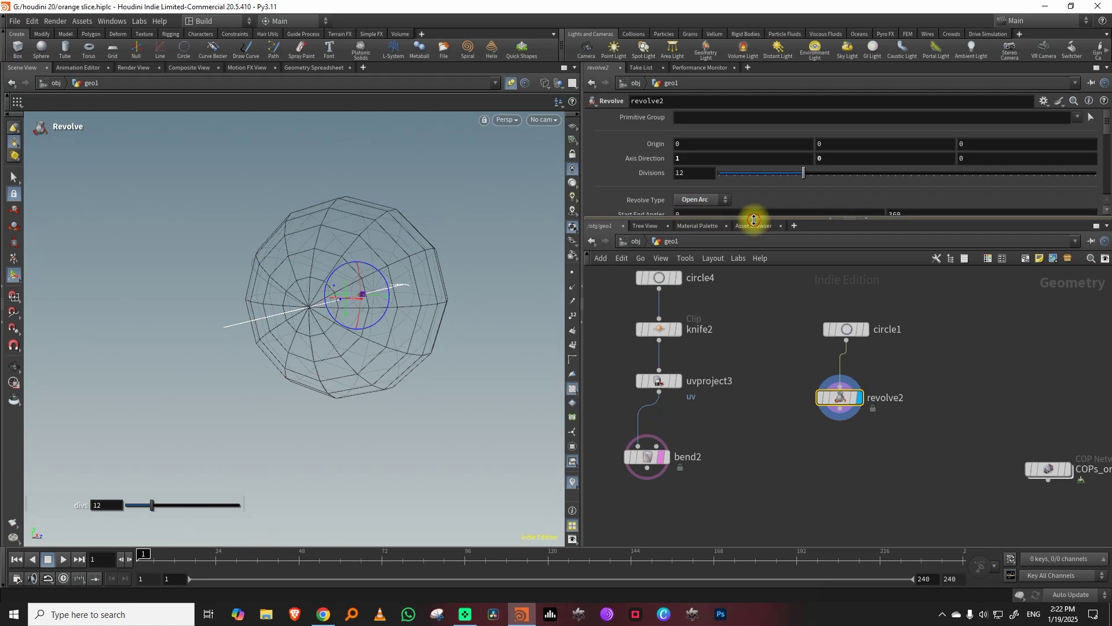
{"action": "left_click_drag", "start_coordinate": [906, 216], "coordinate": [835, 216]}
{"action": "key", "text": "Return"}
{"action": "key", "text": "space"}
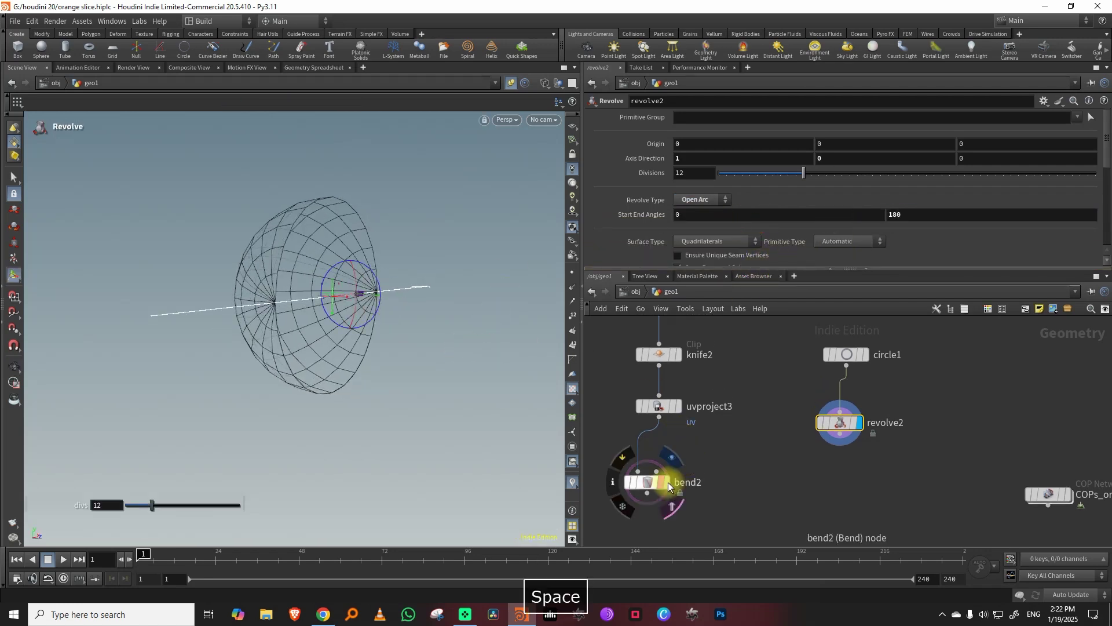
- Display bend2 and flatten the circle by setting its bend angle to 0
{"action": "left_click", "coordinate": [666, 482]}
{"action": "left_click", "coordinate": [707, 170]}
{"action": "type", "text": "0"}
{"action": "key", "text": "Return"}
{"action": "key", "text": "space"}
{"action": "left_click_drag", "start_coordinate": [385, 321], "coordinate": [422, 322]}
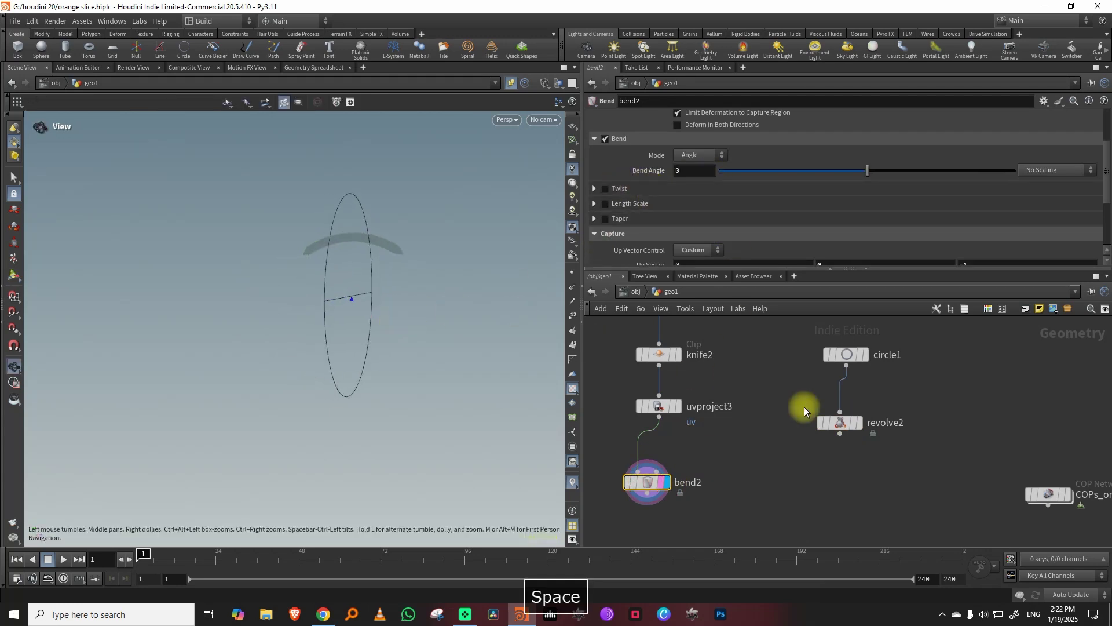
- Show revolve2 as a template so the skin can be compared with the bent circle
{"action": "left_click", "coordinate": [853, 422]}
{"action": "key", "text": "space"}
{"action": "left_click_drag", "start_coordinate": [468, 379], "coordinate": [456, 378]}
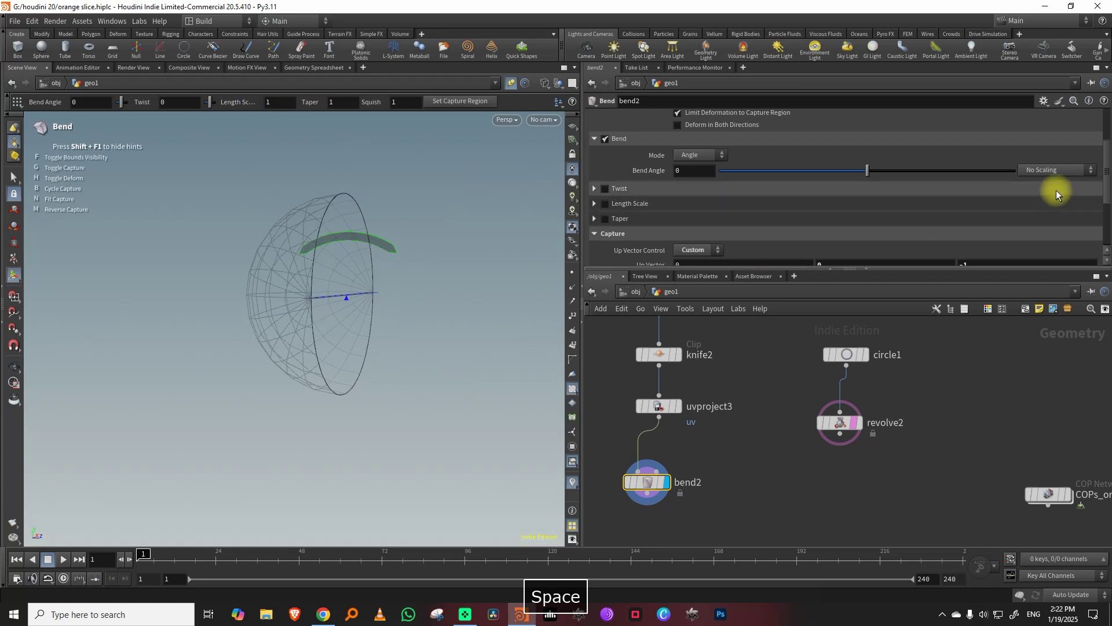
{"action": "left_click_drag", "start_coordinate": [1105, 186], "coordinate": [1105, 229]}
- Reduce revolve2's end angle to roughly a quarter turn and set bend2's bend angle to 90
{"action": "left_click", "coordinate": [896, 404]}
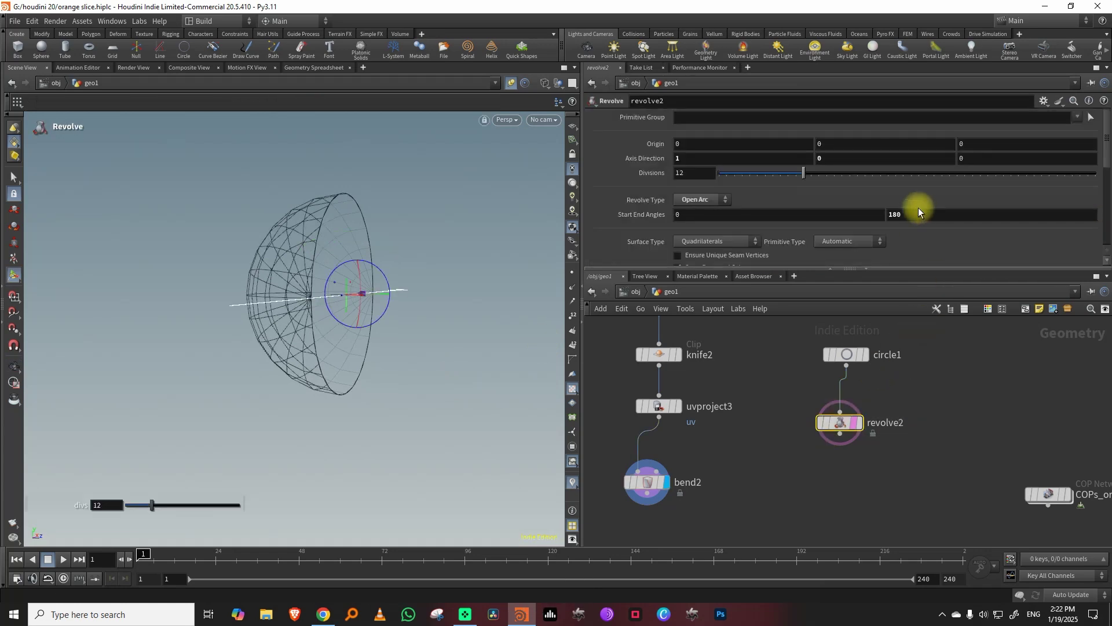
{"action": "middle_click_drag", "start_coordinate": [915, 215], "coordinate": [449, 262]}
{"action": "left_click", "coordinate": [648, 482]}
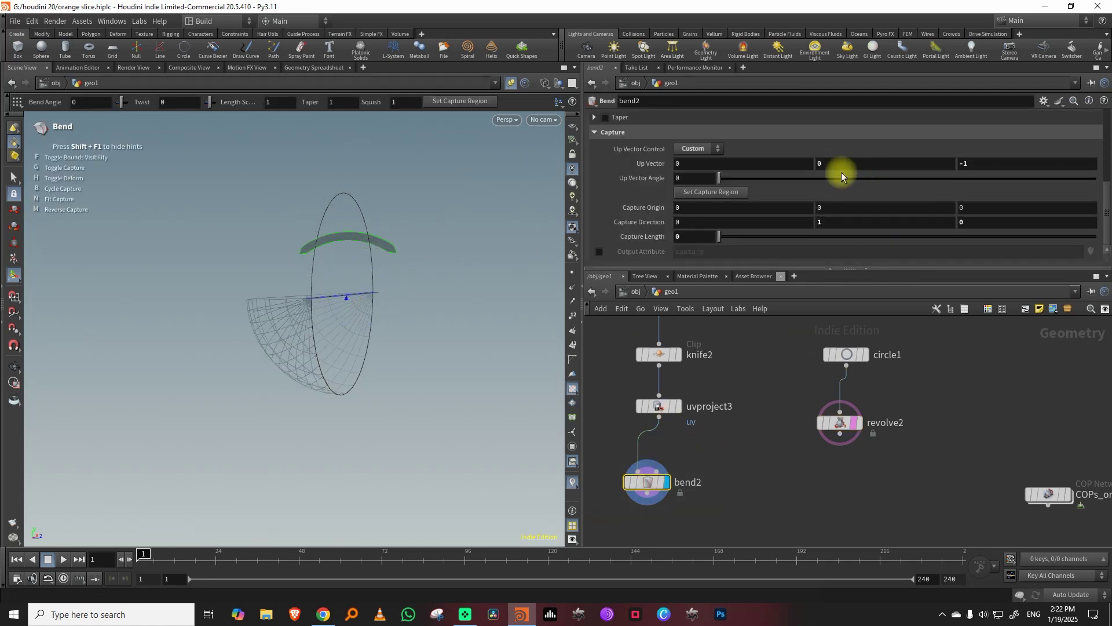
{"action": "left_click_drag", "start_coordinate": [1105, 200], "coordinate": [1100, 150]}
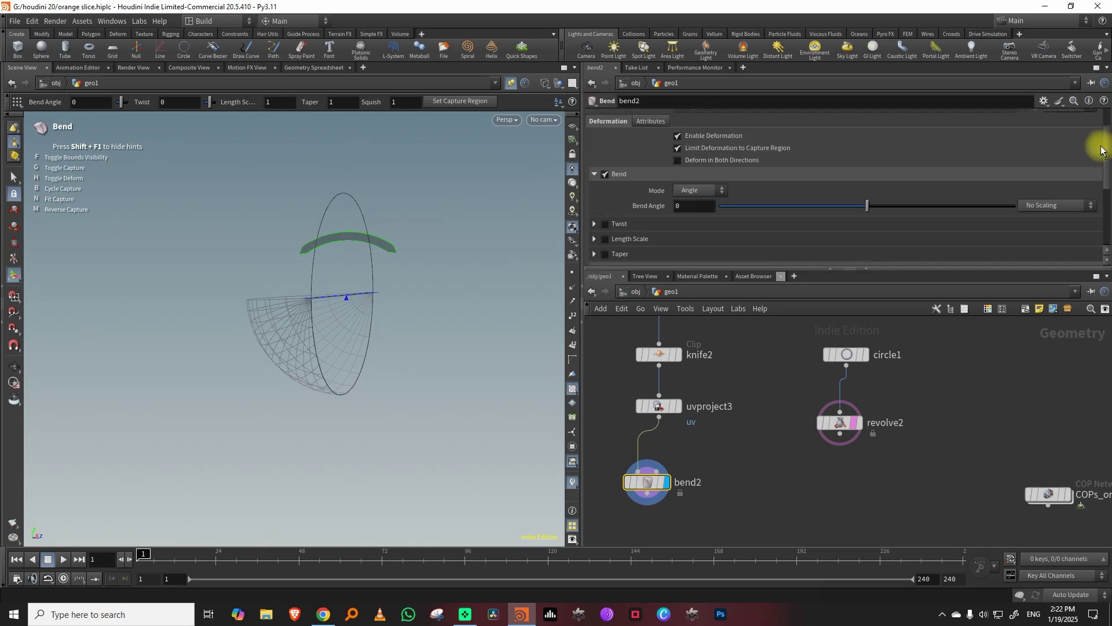
{"action": "left_click_drag", "start_coordinate": [883, 210], "coordinate": [964, 209]}
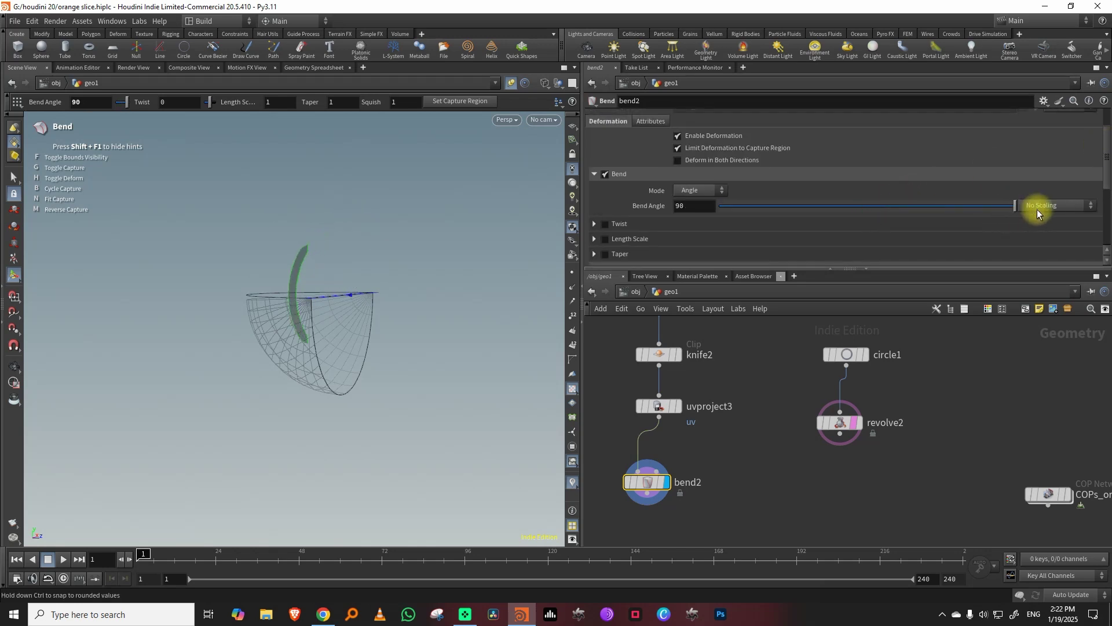
{"action": "key", "text": "ctrl+z"}
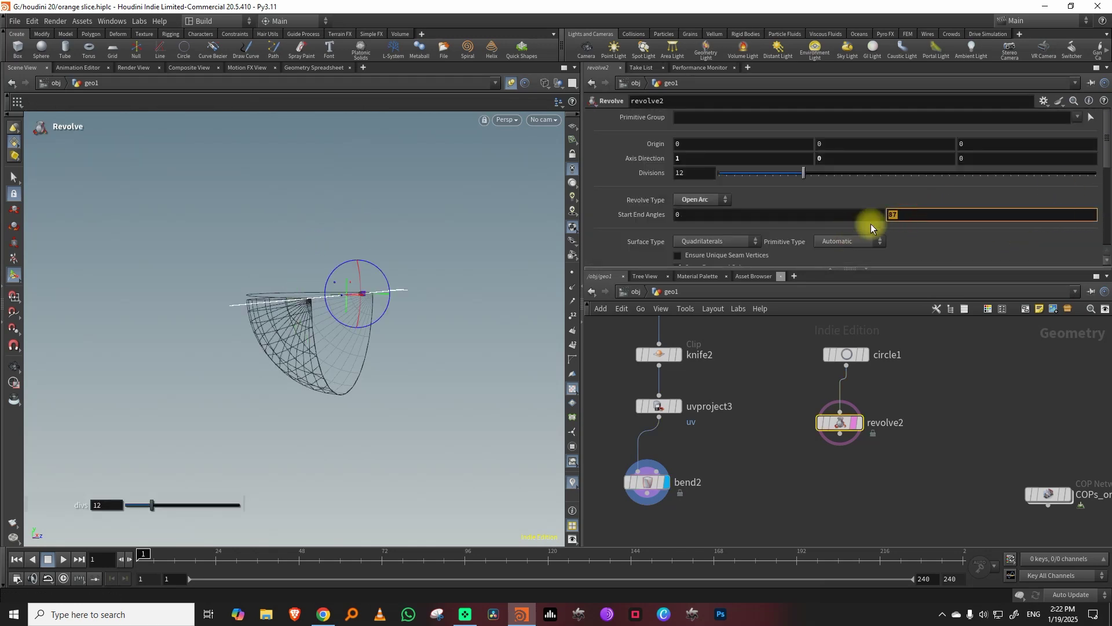
- Try end angles of 90 and 30 on revolve2, and settle on 60
{"action": "type", "text": "90"}
{"action": "key", "text": "Return"}
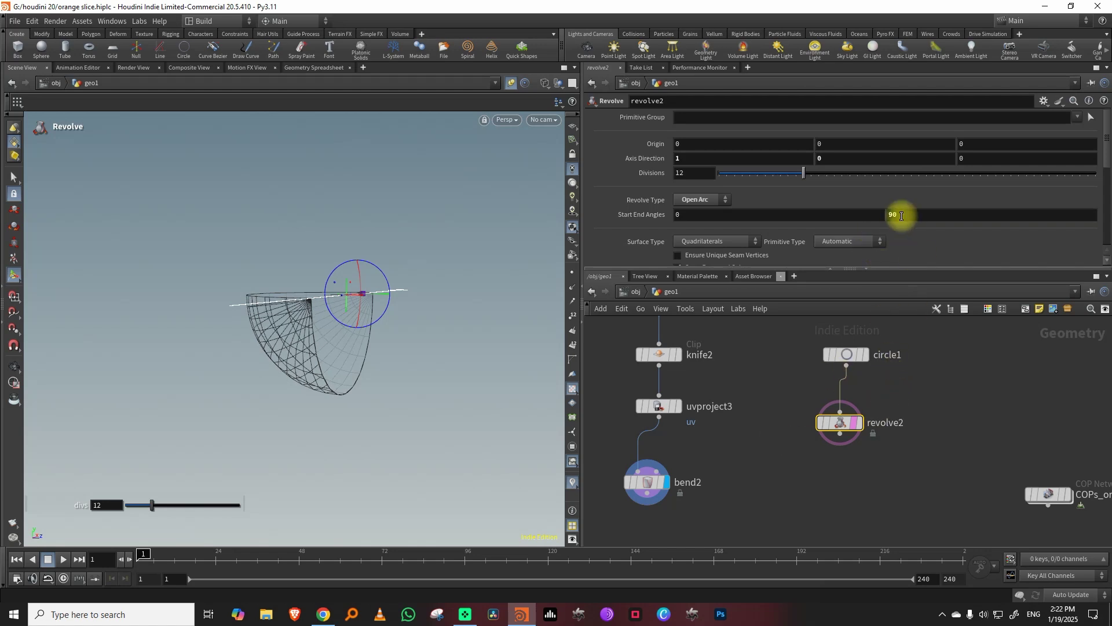
{"action": "type", "text": "30"}
{"action": "key", "text": "Return"}
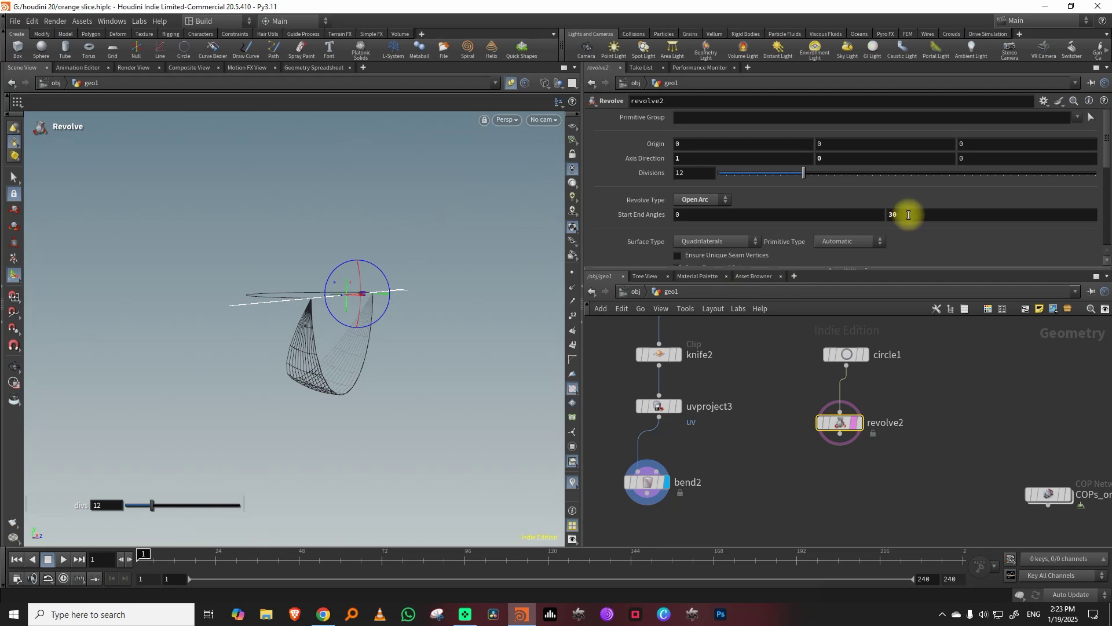
{"action": "type", "text": "60"}
{"action": "key", "text": "Return"}
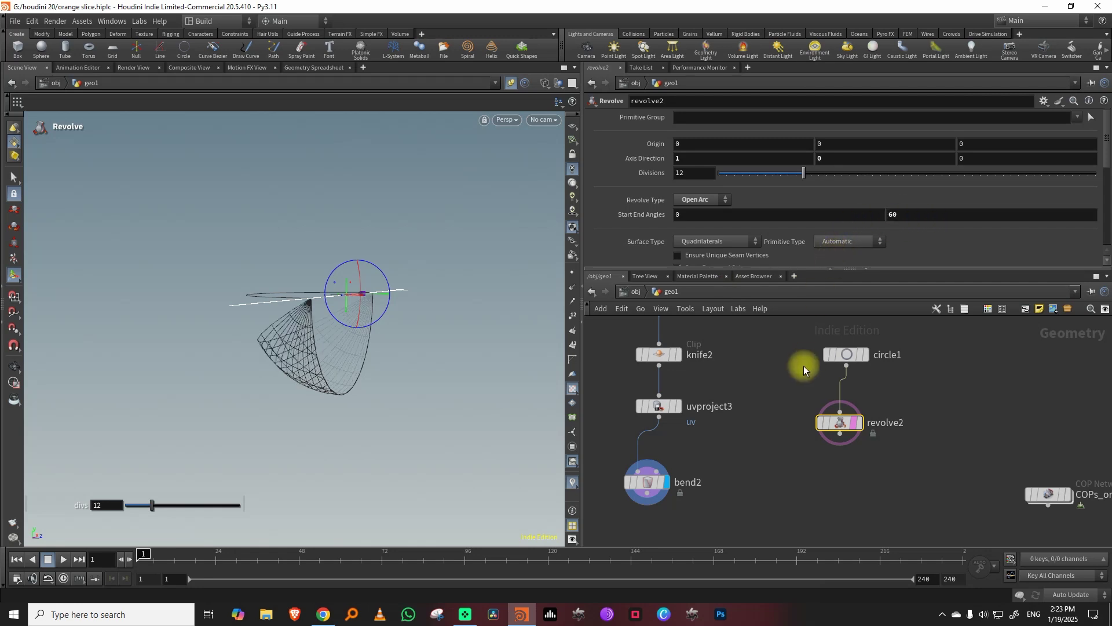
- Set bend2's bend angle to 120 to match the fold to the revolved skin
{"action": "left_click", "coordinate": [706, 466]}
{"action": "middle_click_drag", "start_coordinate": [699, 210], "coordinate": [721, 175]}
{"action": "key", "text": "space"}
{"action": "mouse_move", "coordinate": [418, 362]}
{"action": "left_mouse_down"}
{"action": "mouse_move", "coordinate": [457, 360]}
{"action": "mouse_move", "coordinate": [432, 362]}
{"action": "left_mouse_up"}
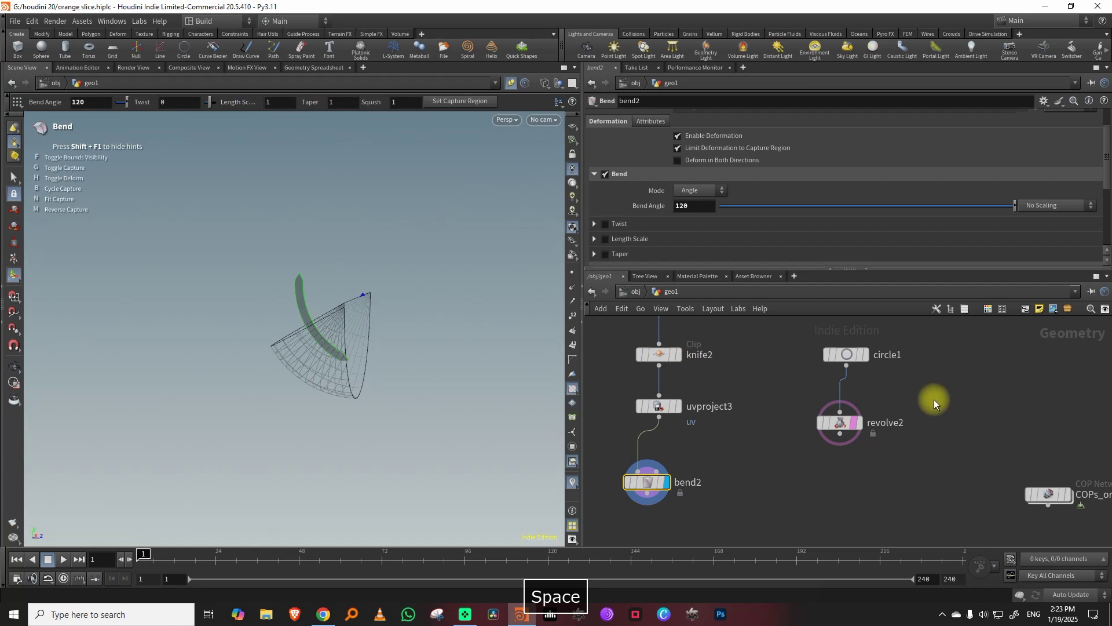
- Link bend2's bend angle to revolve2's end angle with the expression 180-ch("../revolve2/endangle")
{"action": "left_click", "coordinate": [835, 425]}
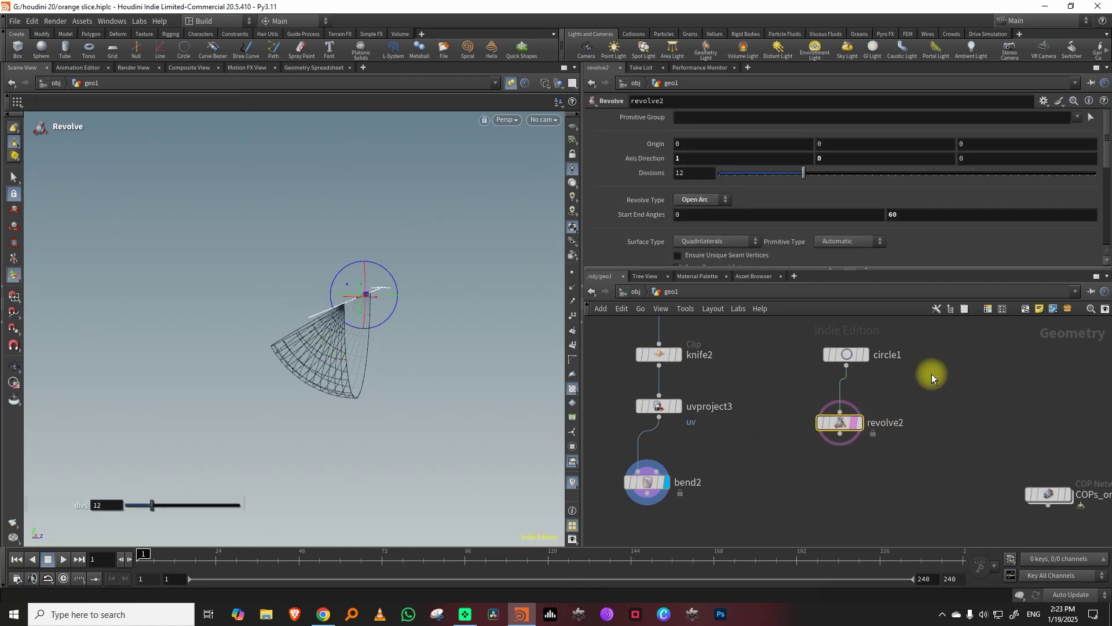
{"action": "right_click", "coordinate": [907, 213]}
{"action": "left_click", "coordinate": [973, 293]}
{"action": "left_click", "coordinate": [647, 482]}
{"action": "right_click", "coordinate": [711, 207]}
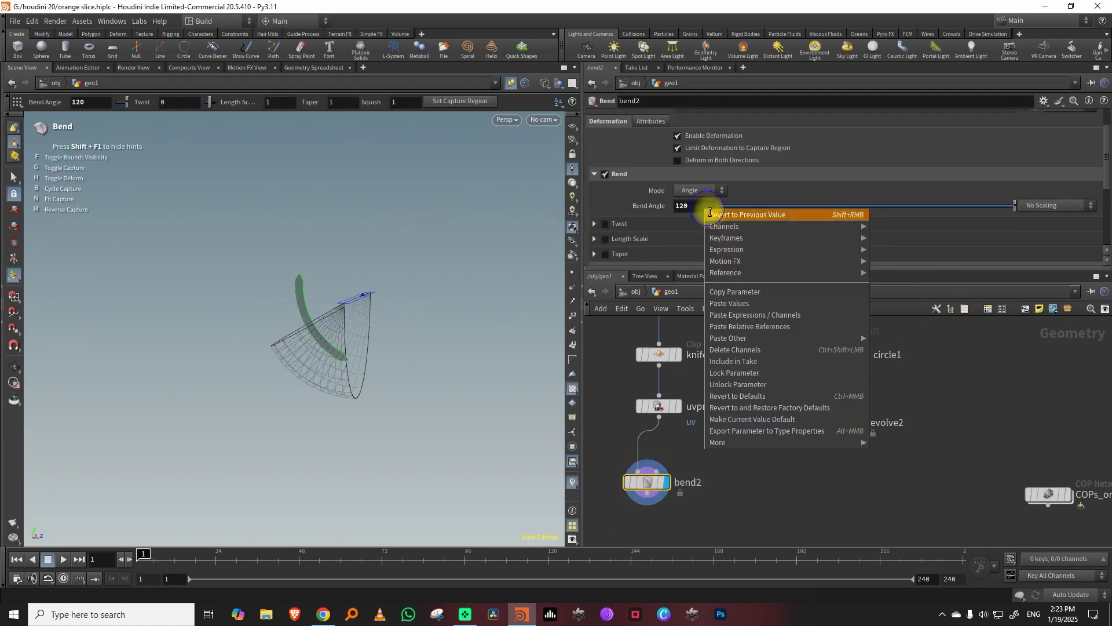
{"action": "left_click", "coordinate": [755, 317]}
{"action": "left_click", "coordinate": [677, 208]}
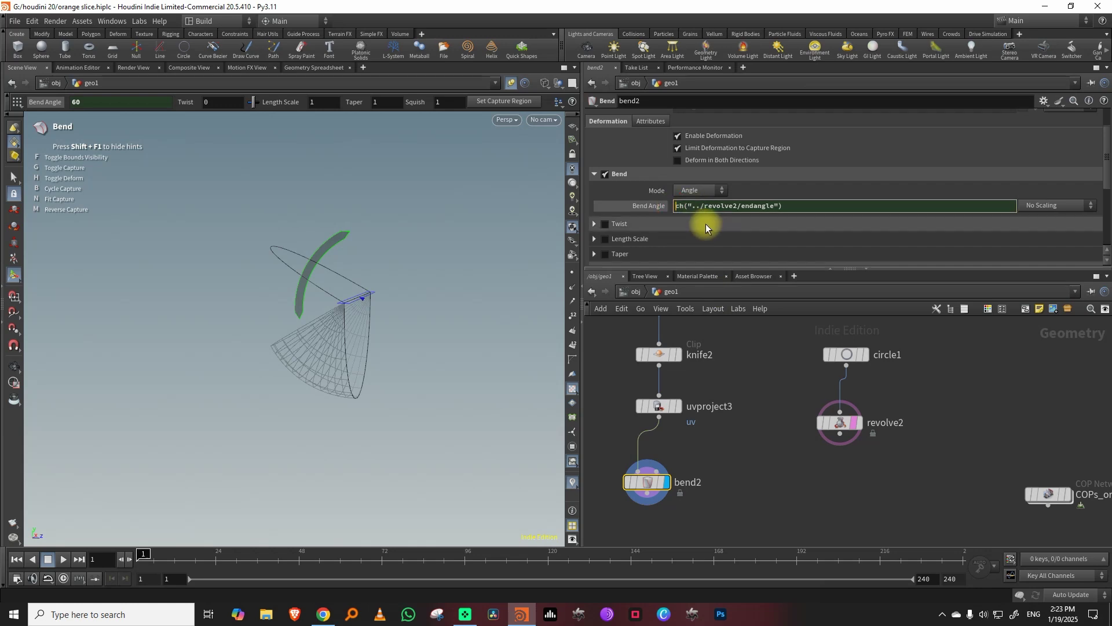
{"action": "type", "text": "180-"}
{"action": "key", "text": "Return"}
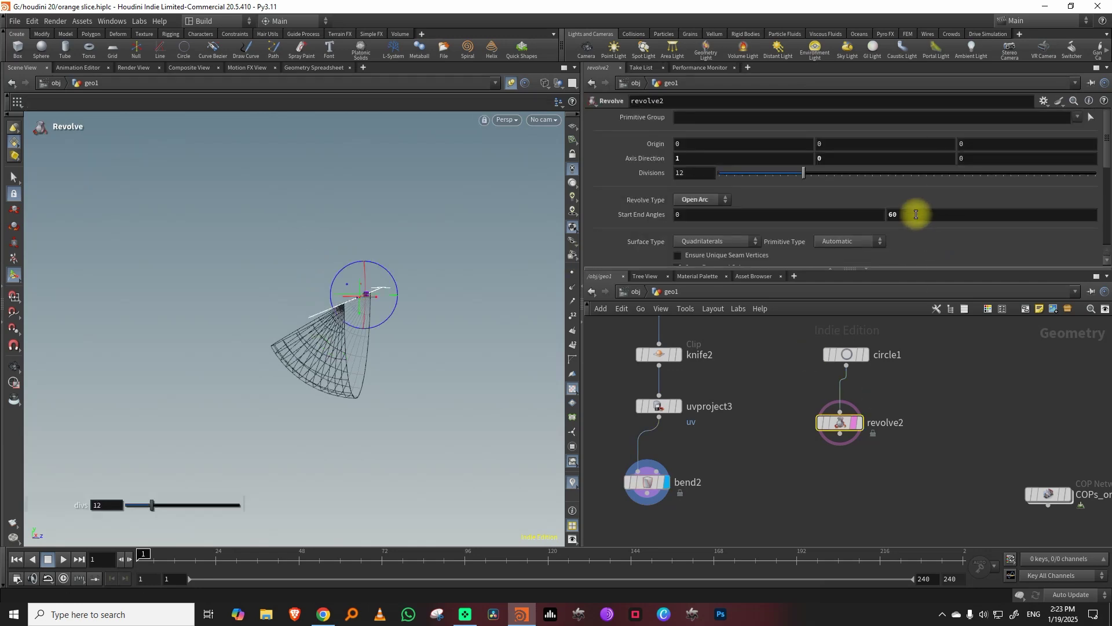
- Widen revolve2's end angle and check that the folded circle follows the skin
{"action": "middle_click_drag", "start_coordinate": [916, 214], "coordinate": [950, 167]}
{"action": "key", "text": "space"}
{"action": "left_click_drag", "start_coordinate": [457, 332], "coordinate": [340, 326]}
{"action": "right_click_drag", "start_coordinate": [339, 325], "coordinate": [426, 311]}
- Link circle4's divisions to twice those of circle1 with the expression ch("../circle1/divs")*2
{"action": "middle_click_drag", "start_coordinate": [786, 318], "coordinate": [767, 382]}
{"action": "left_click_drag", "start_coordinate": [767, 382], "coordinate": [910, 442]}
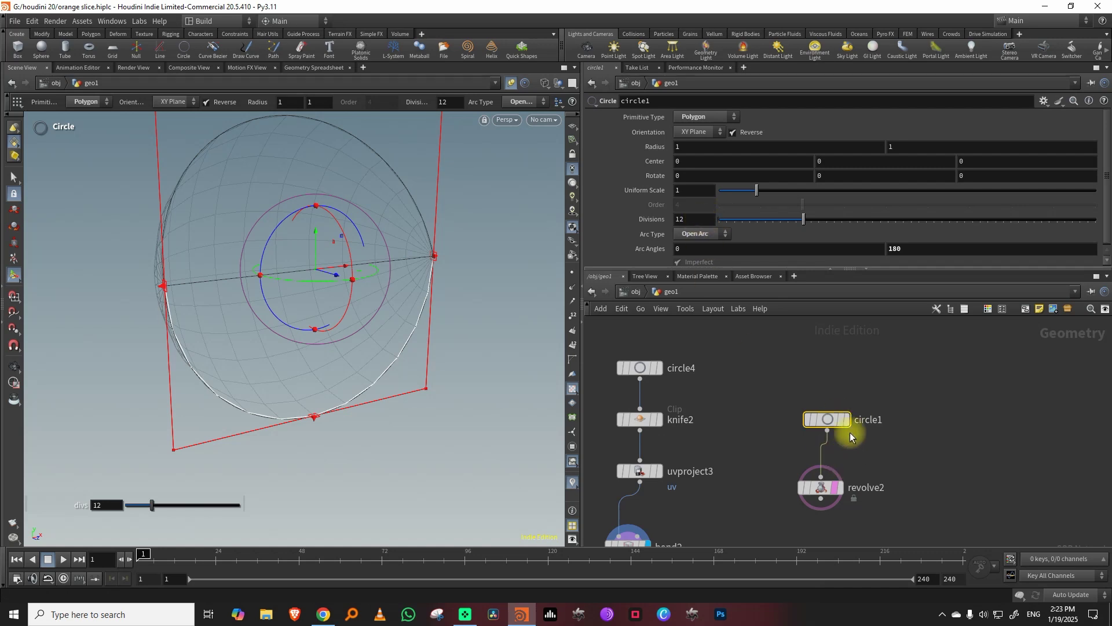
{"action": "middle_click_drag", "start_coordinate": [735, 377], "coordinate": [775, 376]}
{"action": "left_click", "coordinate": [689, 365]}
{"action": "left_click_drag", "start_coordinate": [370, 324], "coordinate": [242, 182]}
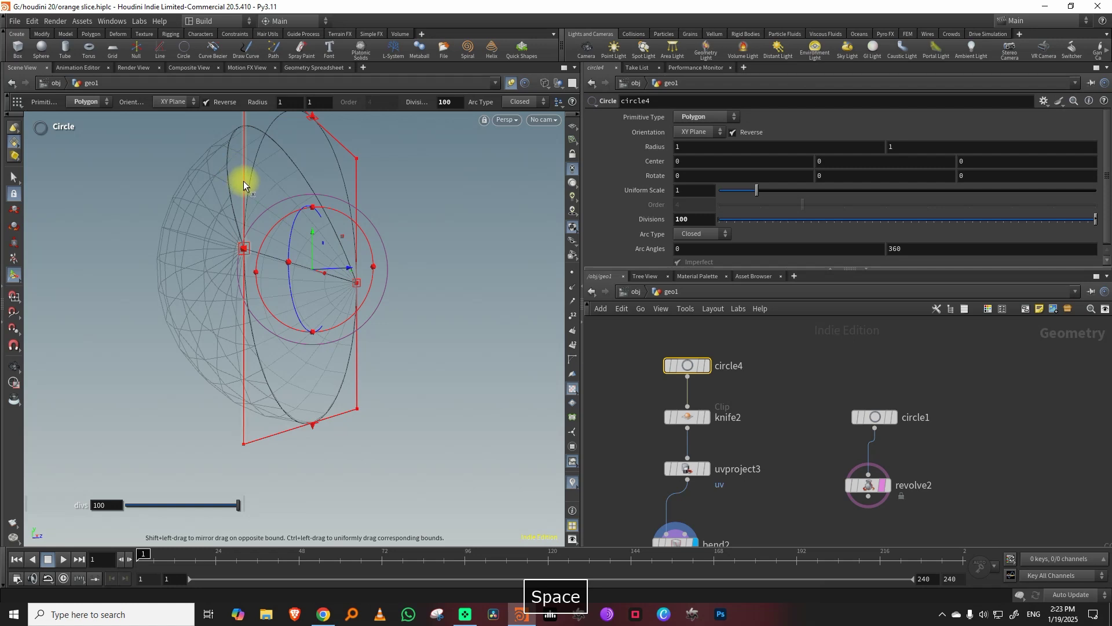
{"action": "left_click_drag", "start_coordinate": [801, 363], "coordinate": [944, 441]}
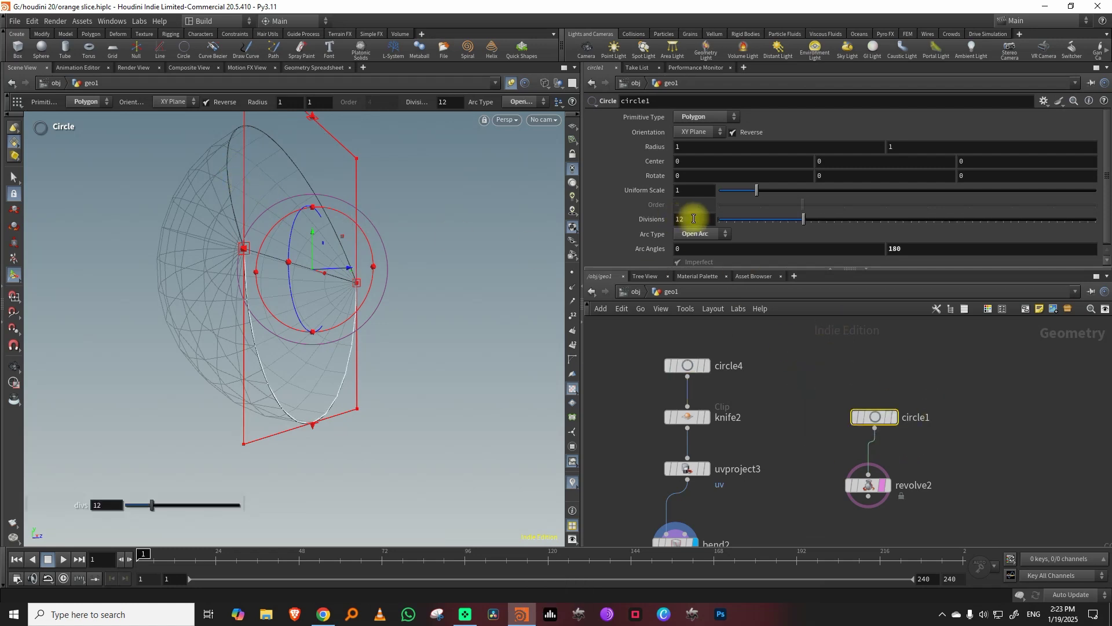
{"action": "right_click", "coordinate": [694, 219]}
{"action": "left_click", "coordinate": [740, 298]}
{"action": "left_click_drag", "start_coordinate": [747, 382], "coordinate": [658, 345]}
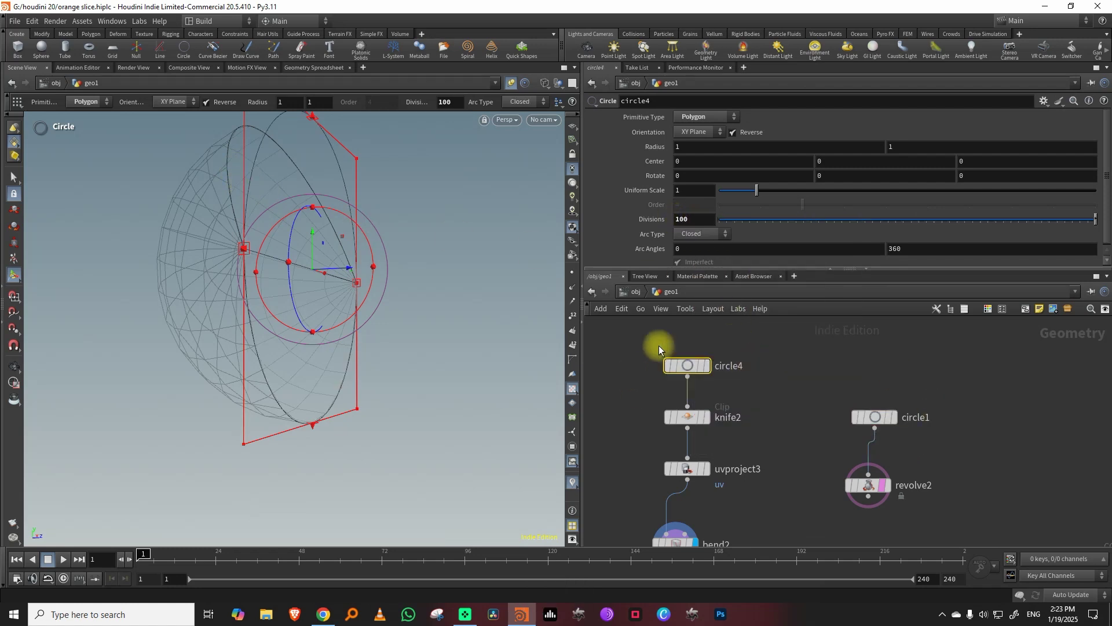
{"action": "right_click", "coordinate": [693, 218]}
{"action": "left_click", "coordinate": [760, 327]}
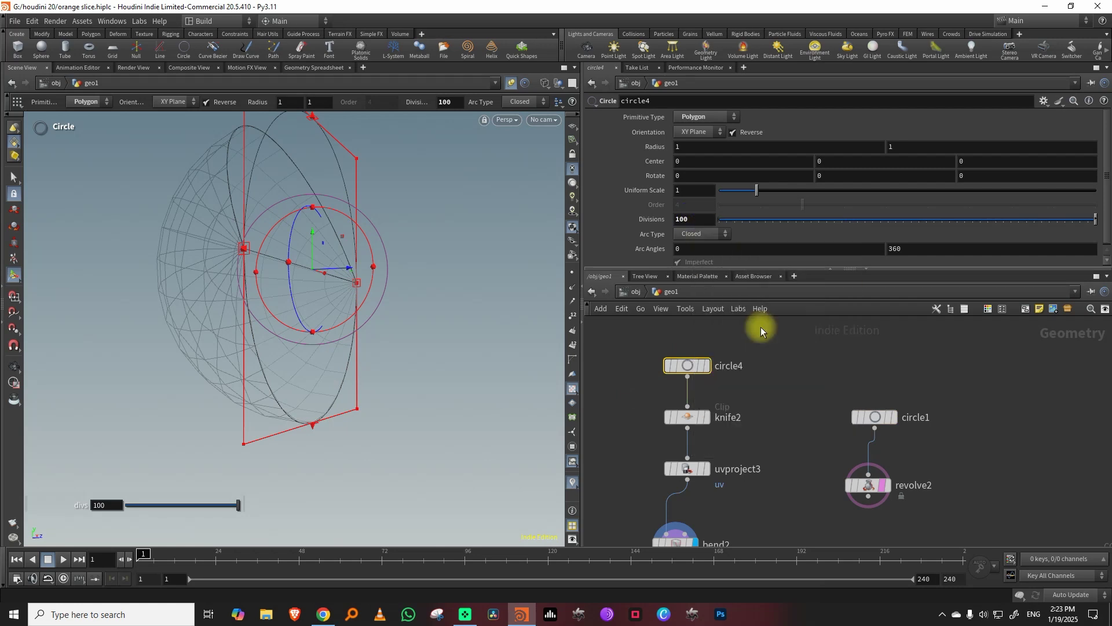
{"action": "left_click", "coordinate": [780, 221]}
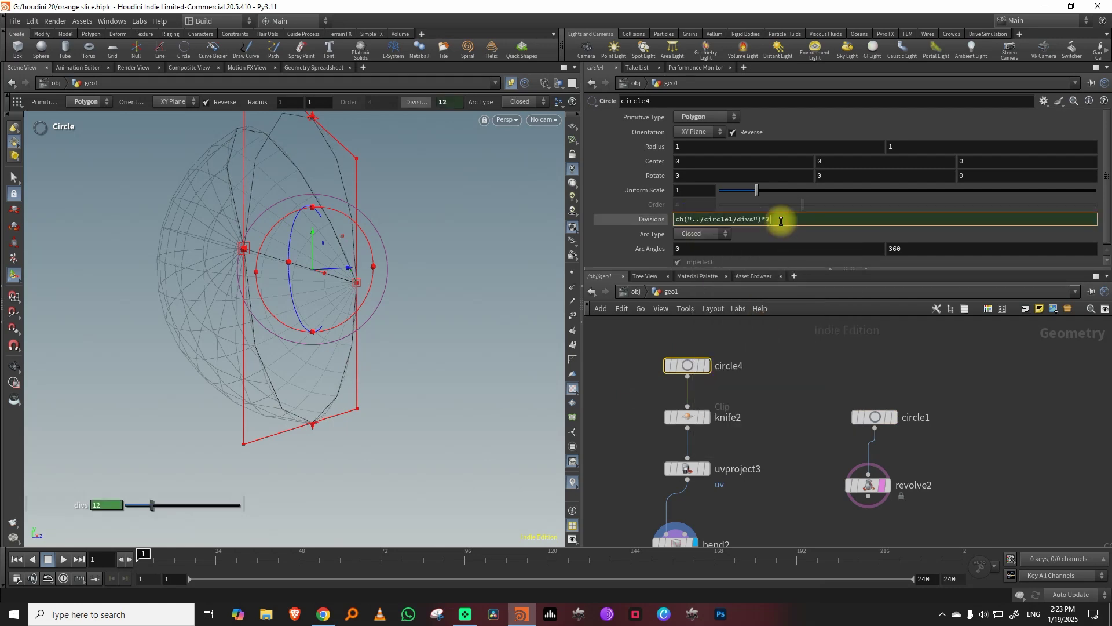
{"action": "key", "text": "Return"}
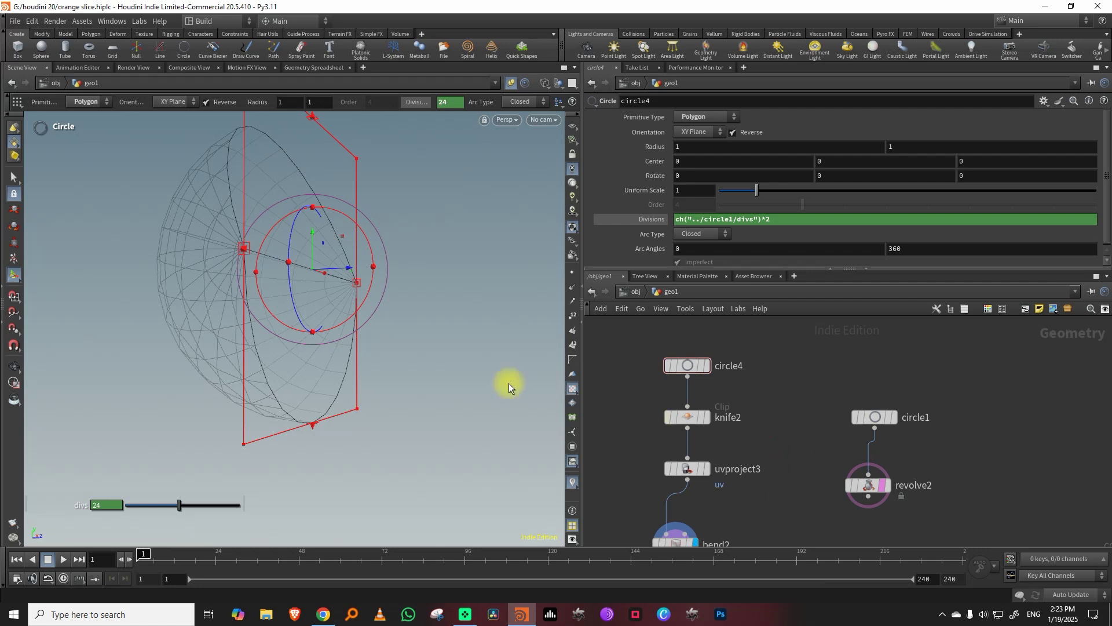
{"action": "left_click_drag", "start_coordinate": [508, 383], "coordinate": [522, 371]}
- Add a Normal node after bend2, weighting the normals by face area with a cusp angle of 20
{"action": "middle_click_drag", "start_coordinate": [788, 452], "coordinate": [774, 373]}
{"action": "key", "text": "Tab"}
{"action": "type", "text": "n"}
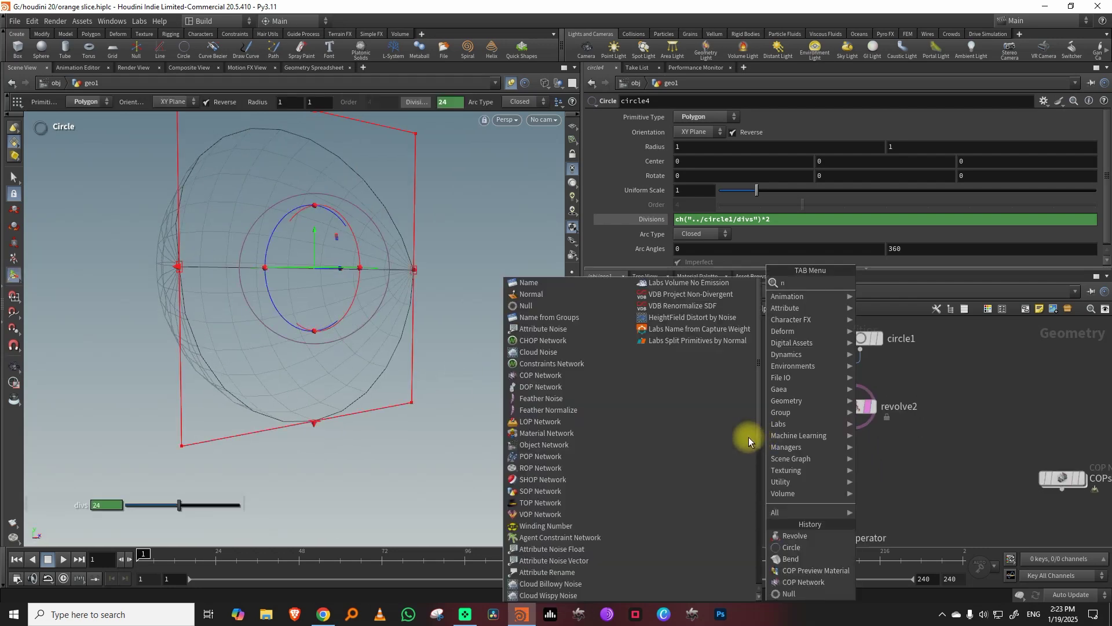
{"action": "type", "text": "or"}
{"action": "left_click", "coordinate": [892, 281]}
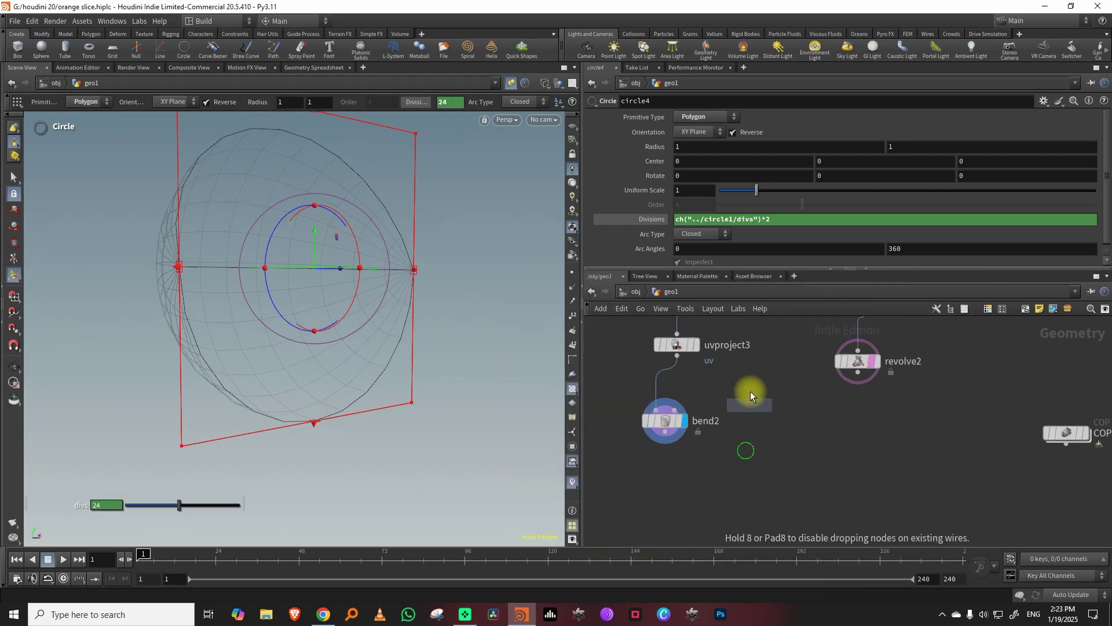
{"action": "left_click", "coordinate": [683, 464]}
{"action": "left_click", "coordinate": [708, 225]}
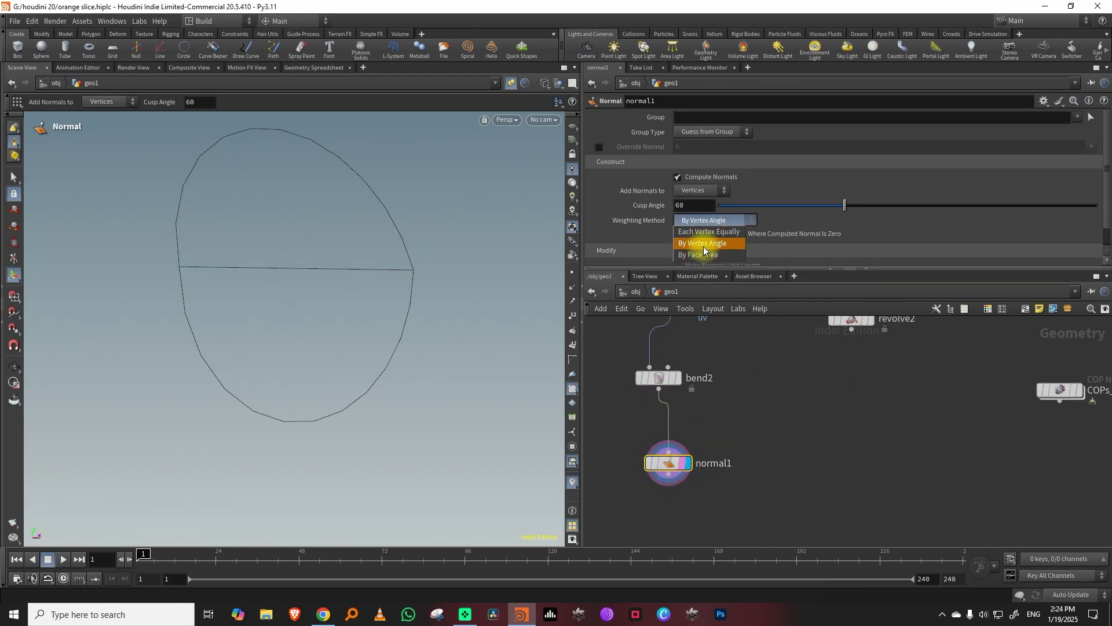
{"action": "left_click", "coordinate": [702, 254]}
{"action": "type", "text": "20"}
{"action": "key", "text": "Return"}
- Merge the outputs of normal1 and revolve2 and display the combined orange slice
{"action": "key", "text": "Tab"}
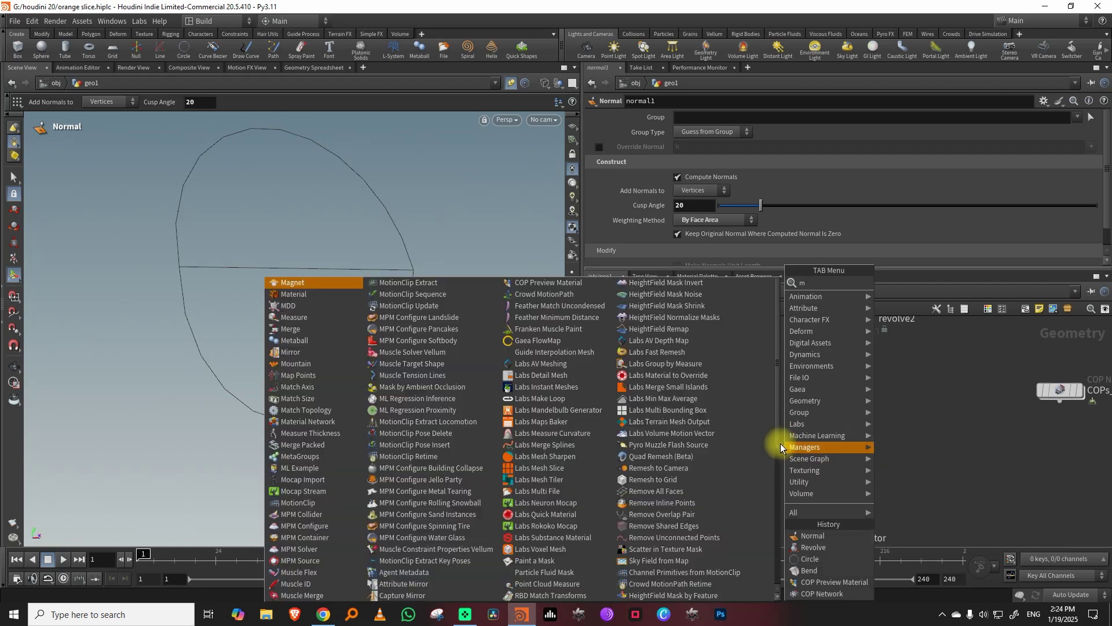
{"action": "mouse_move", "coordinate": [829, 368]}
{"action": "left_click", "coordinate": [916, 280]}
{"action": "left_click", "coordinate": [759, 530]}
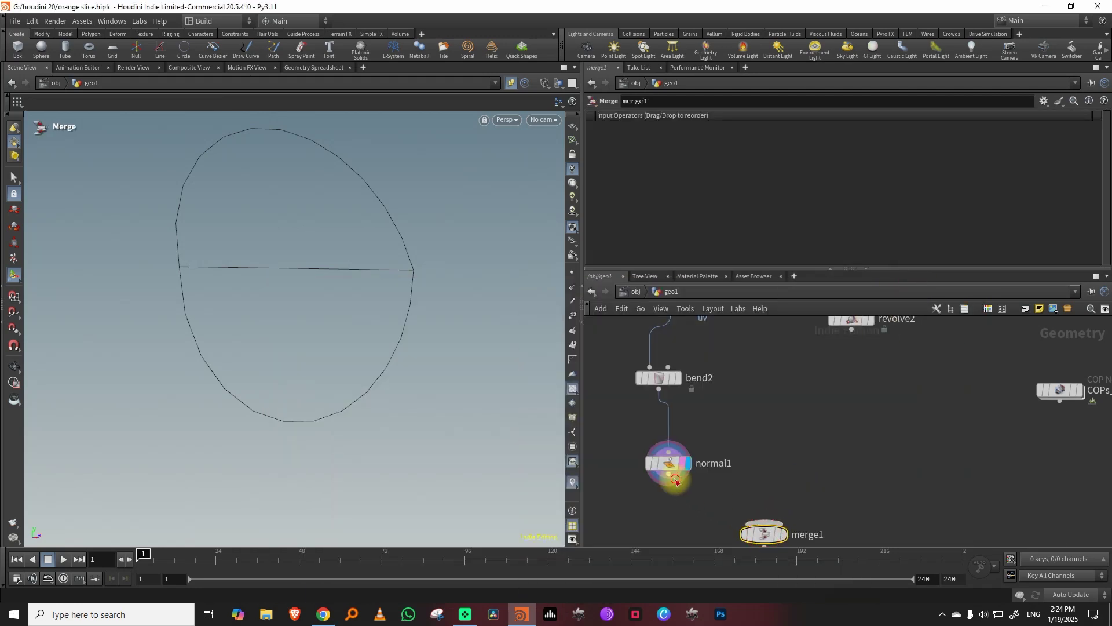
{"action": "left_click_drag", "start_coordinate": [367, 359], "coordinate": [399, 362]}
{"action": "scroll", "coordinate": [418, 359], "scroll_direction": "down", "scroll_amount": 3}
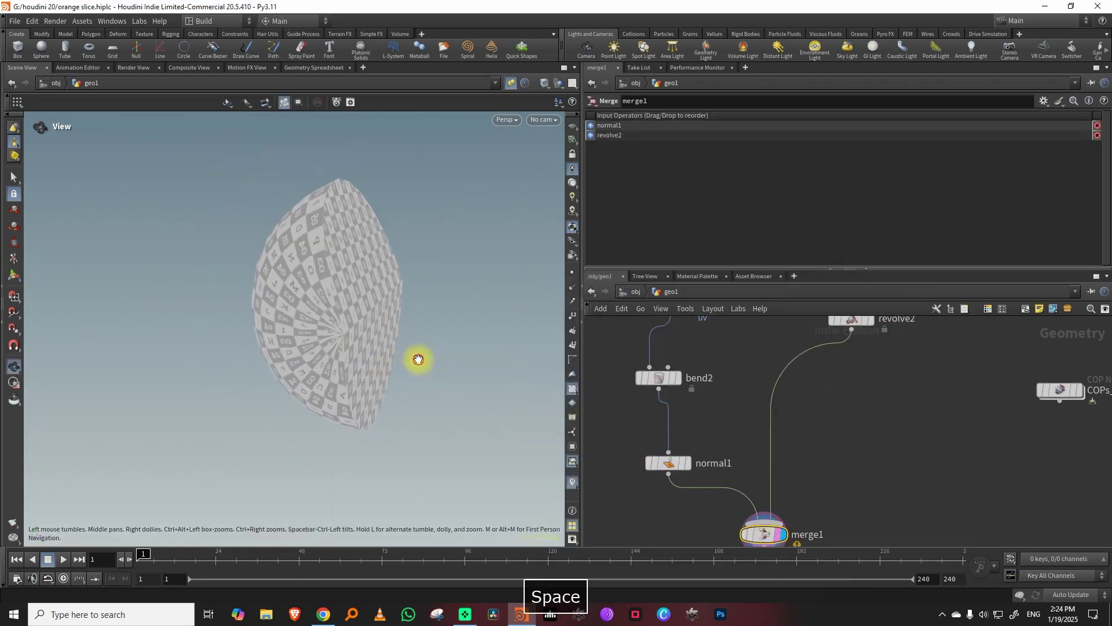
{"action": "left_click_drag", "start_coordinate": [418, 359], "coordinate": [371, 360]}
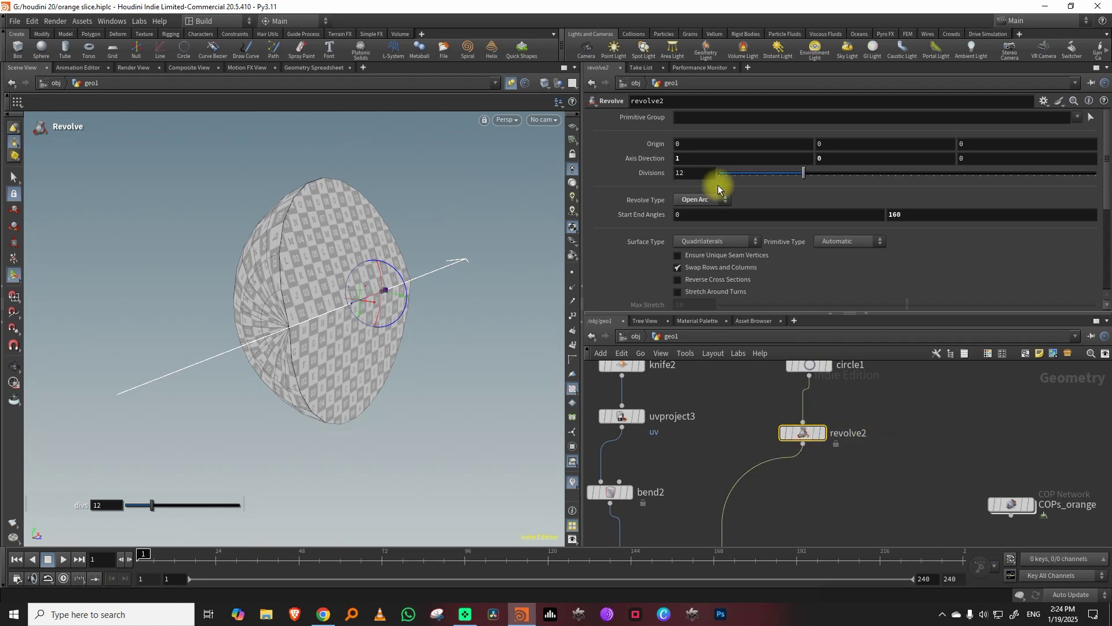
- Examine how revolve2's Compute UVs option affects the texture coordinates on the skin
{"action": "scroll", "coordinate": [1097, 203], "scroll_direction": "down", "scroll_amount": 5}
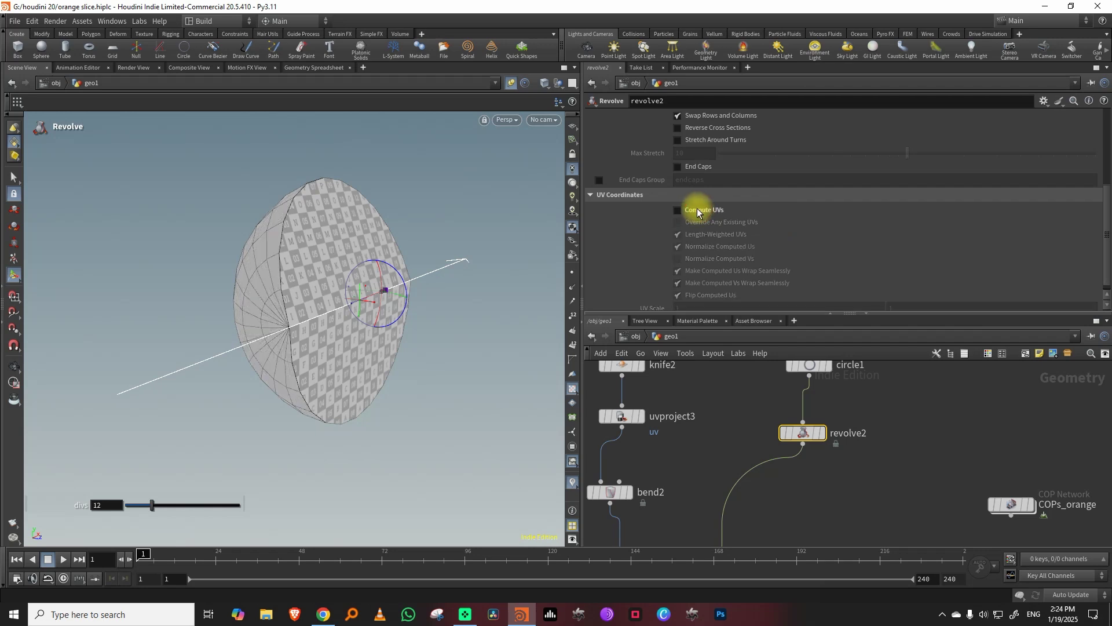
{"action": "left_click_drag", "start_coordinate": [725, 306], "coordinate": [725, 267]}
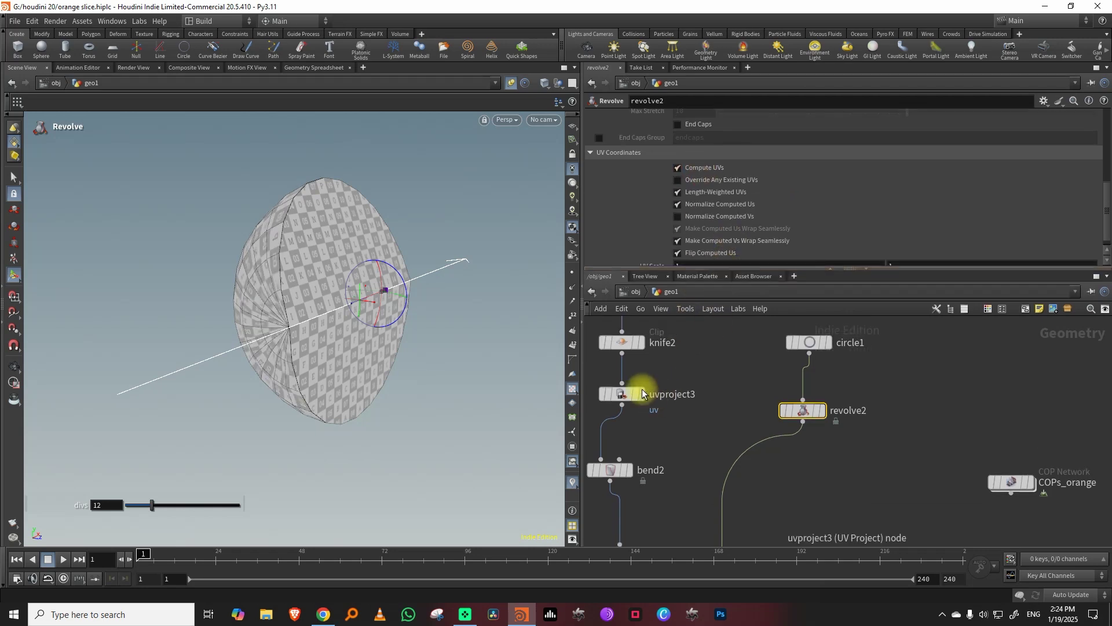
{"action": "middle_click_drag", "start_coordinate": [705, 427], "coordinate": [707, 324]}
{"action": "middle_click_drag", "start_coordinate": [762, 459], "coordinate": [789, 408]}
{"action": "middle_click_drag", "start_coordinate": [725, 366], "coordinate": [690, 484]}
{"action": "middle_click_drag", "start_coordinate": [859, 512], "coordinate": [845, 445]}
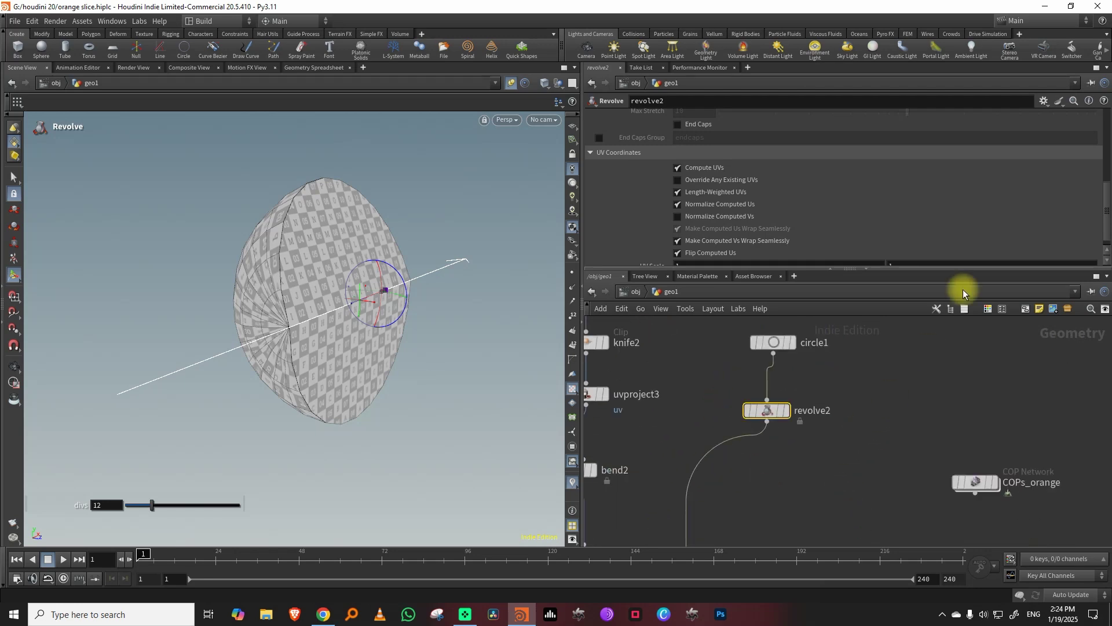
- Set revolve2's end angle to 60
{"action": "scroll", "coordinate": [1095, 174], "scroll_direction": "up", "scroll_amount": 8}
{"action": "middle_click_drag", "start_coordinate": [906, 166], "coordinate": [865, 139]}
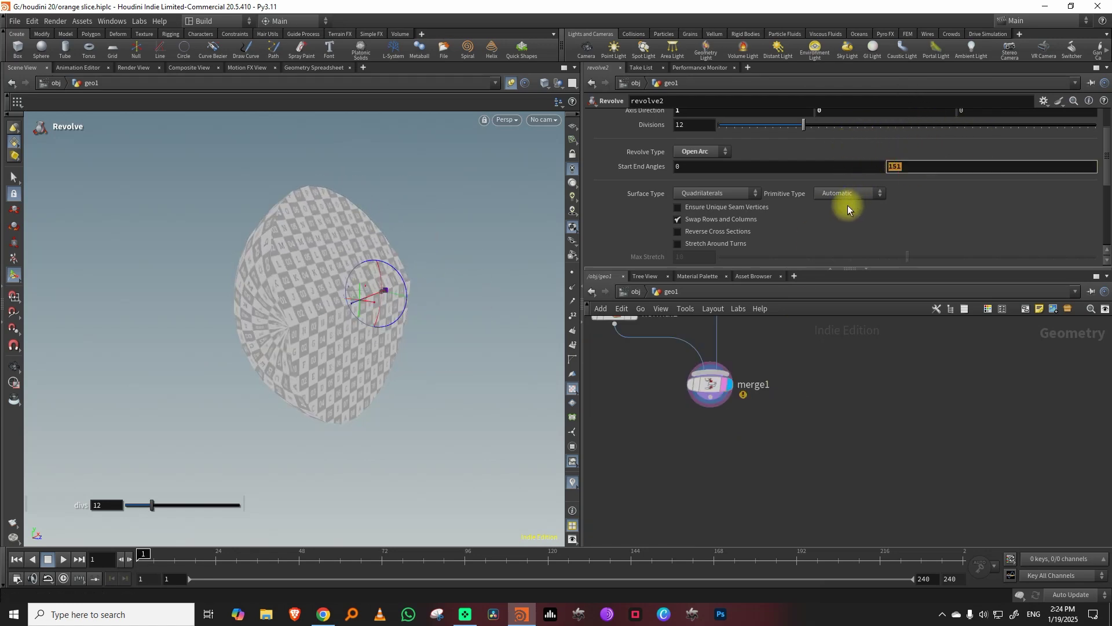
{"action": "type", "text": "60"}
{"action": "key", "text": "Return"}
- Add a Transform node after merge1, wire the merged slice into it and display it
{"action": "key", "text": "Tab"}
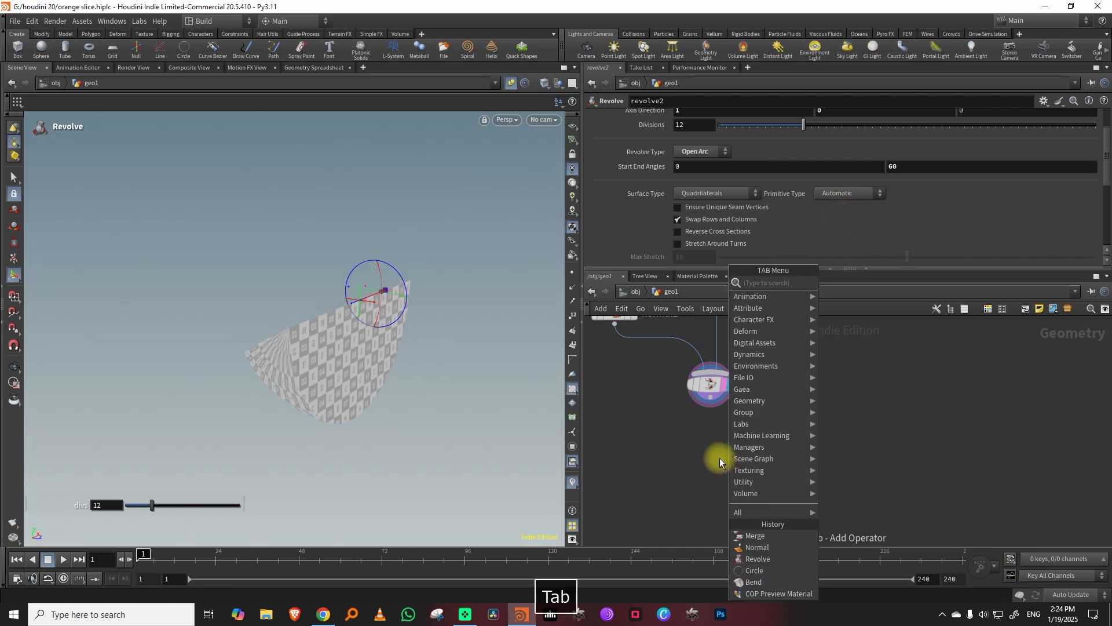
{"action": "type", "text": "tr"}
{"action": "left_click", "coordinate": [853, 302]}
{"action": "left_click", "coordinate": [705, 486]}
{"action": "left_click_drag", "start_coordinate": [710, 397], "coordinate": [705, 468]}
{"action": "left_click", "coordinate": [724, 480]}
- Set transform1's X rotation to -30
{"action": "left_click_drag", "start_coordinate": [416, 293], "coordinate": [409, 273]}
{"action": "key", "text": "space"}
{"action": "left_click_drag", "start_coordinate": [446, 318], "coordinate": [490, 290]}
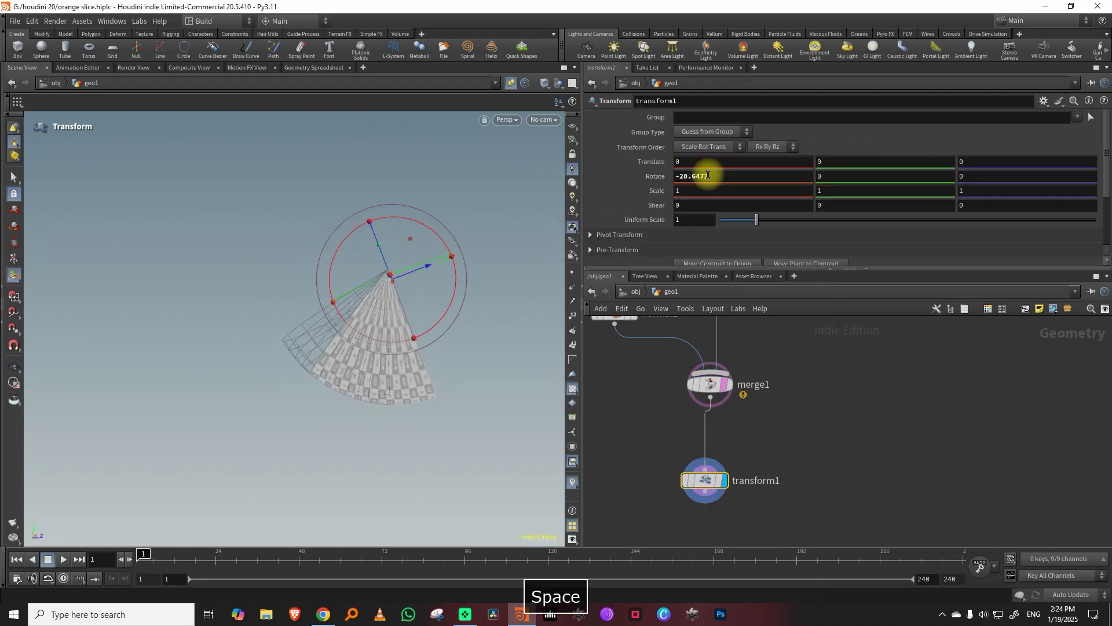
{"action": "type", "text": "-30"}
{"action": "key", "text": "Return"}
- Link transform1's X rotation to revolve2's end angle with the expression ch("../revolve2/endangle")/-2
{"action": "middle_click_drag", "start_coordinate": [835, 347], "coordinate": [819, 521]}
{"action": "middle_click_drag", "start_coordinate": [805, 374], "coordinate": [796, 448]}
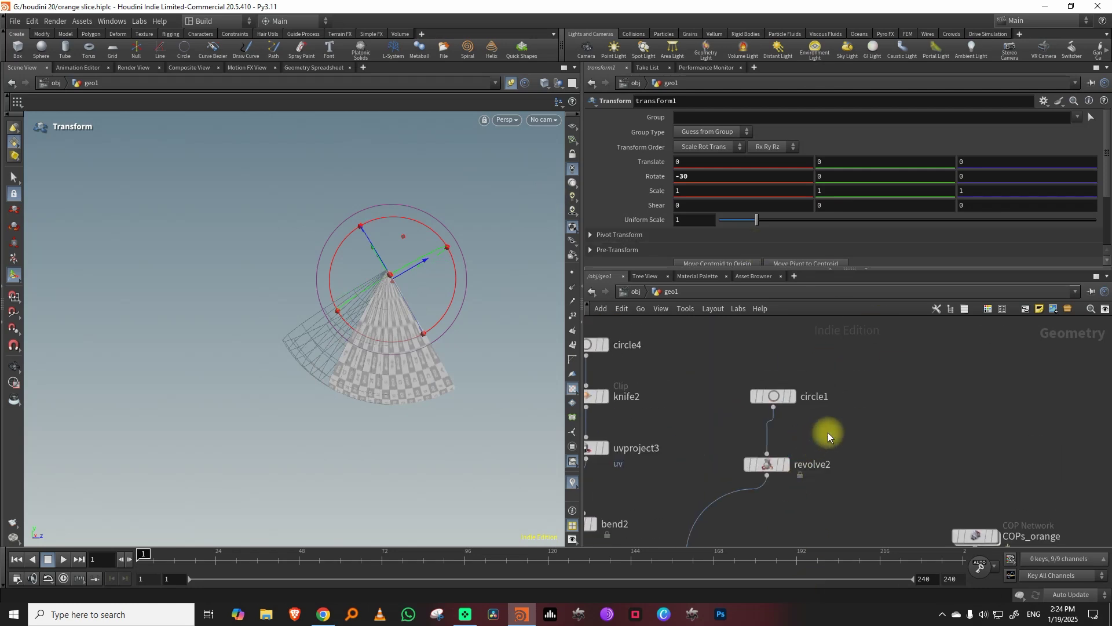
{"action": "left_click", "coordinate": [776, 464]}
{"action": "right_click", "coordinate": [908, 167]}
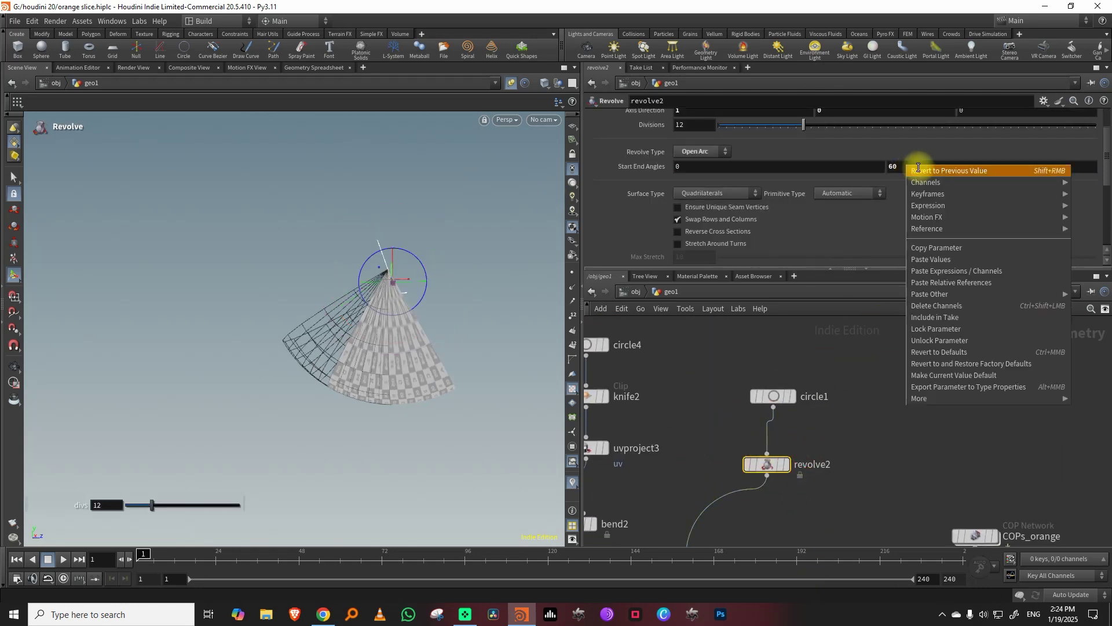
{"action": "left_click", "coordinate": [950, 248]}
{"action": "middle_click_drag", "start_coordinate": [814, 515], "coordinate": [805, 410]}
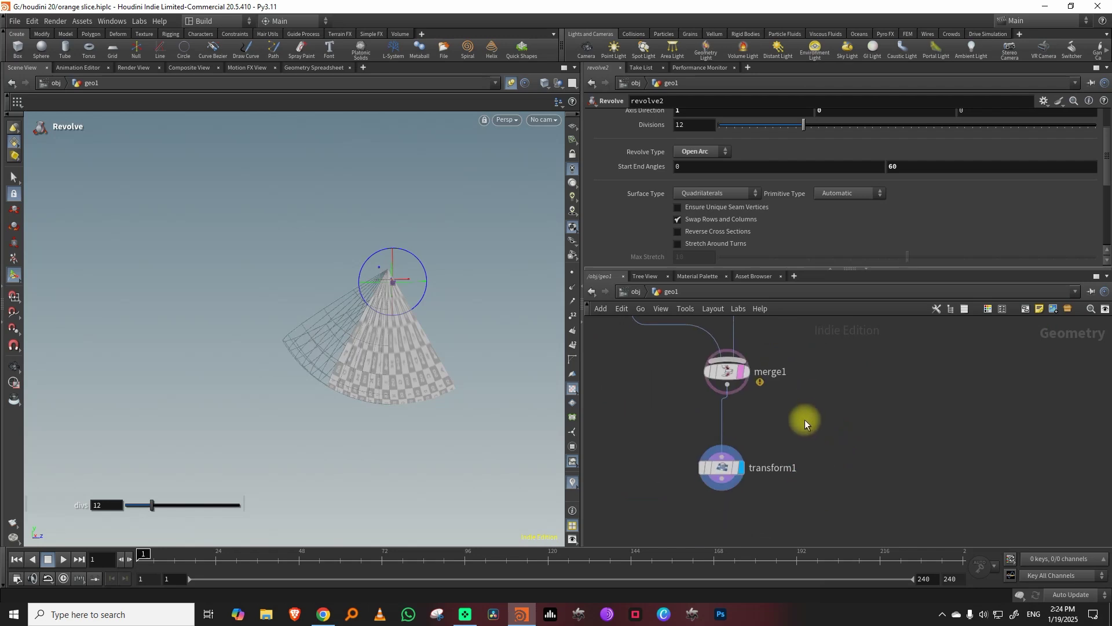
{"action": "left_click", "coordinate": [722, 467]}
{"action": "right_click", "coordinate": [699, 175]}
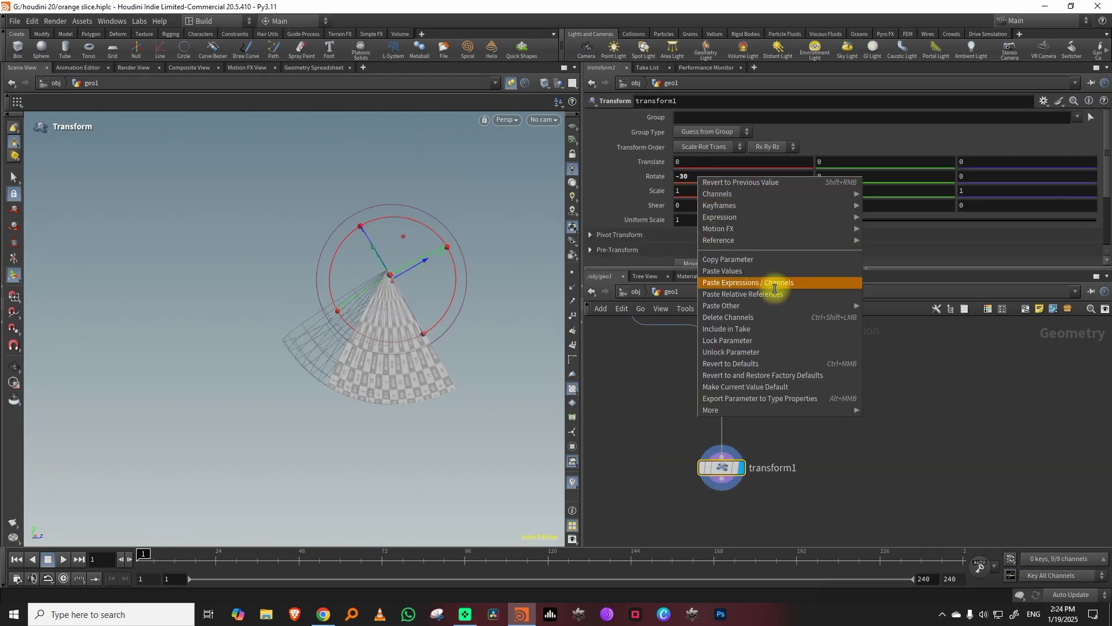
{"action": "left_click", "coordinate": [776, 289]}
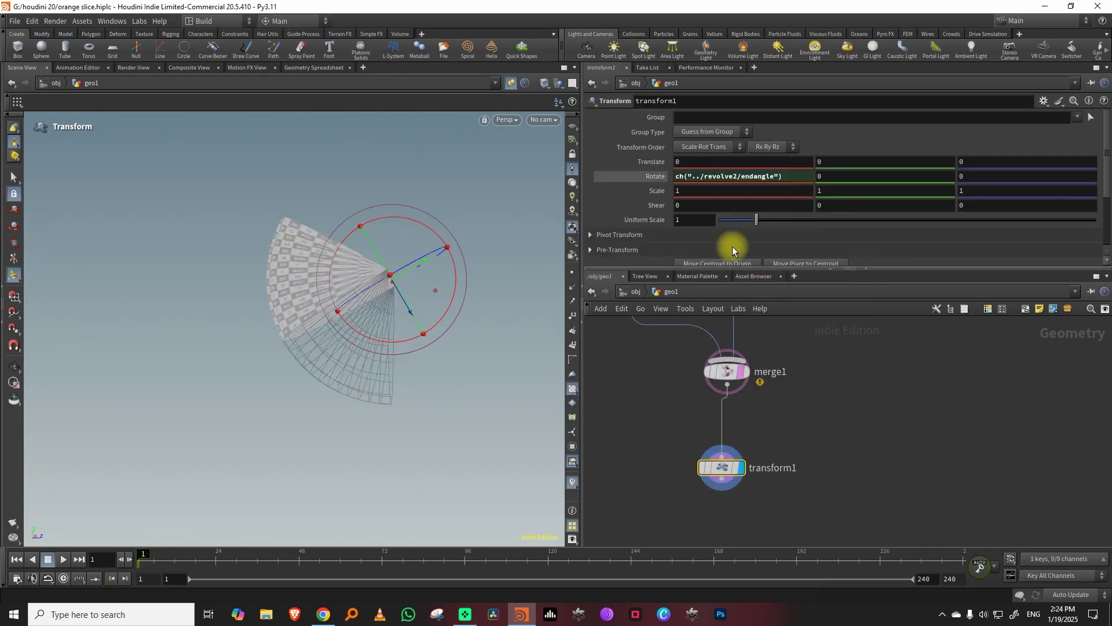
{"action": "left_click", "coordinate": [676, 177]}
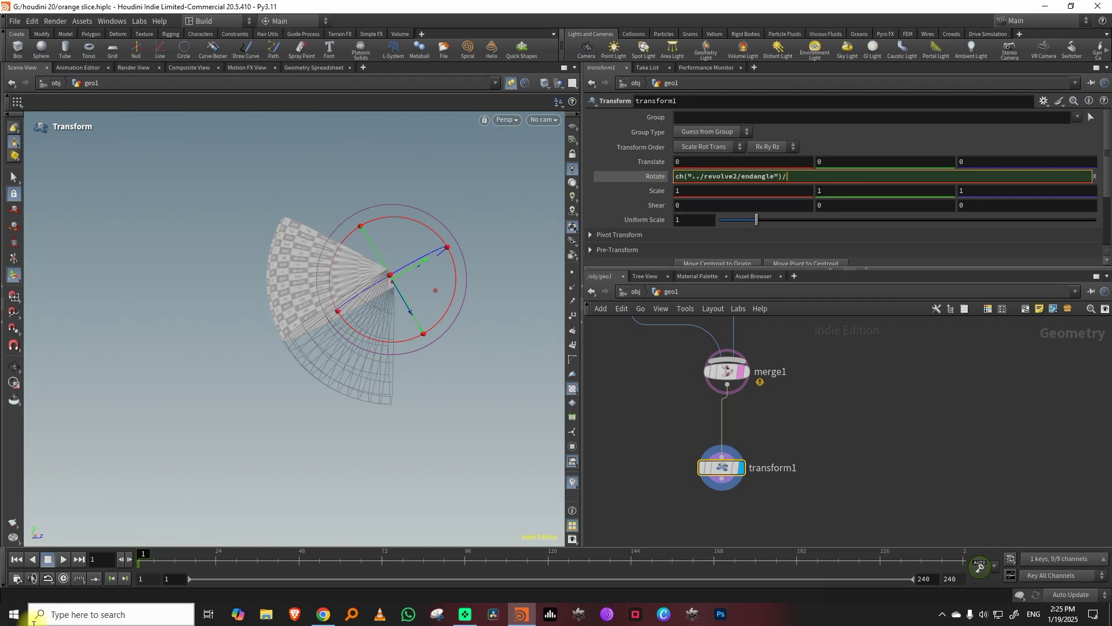
{"action": "key", "text": "Return"}
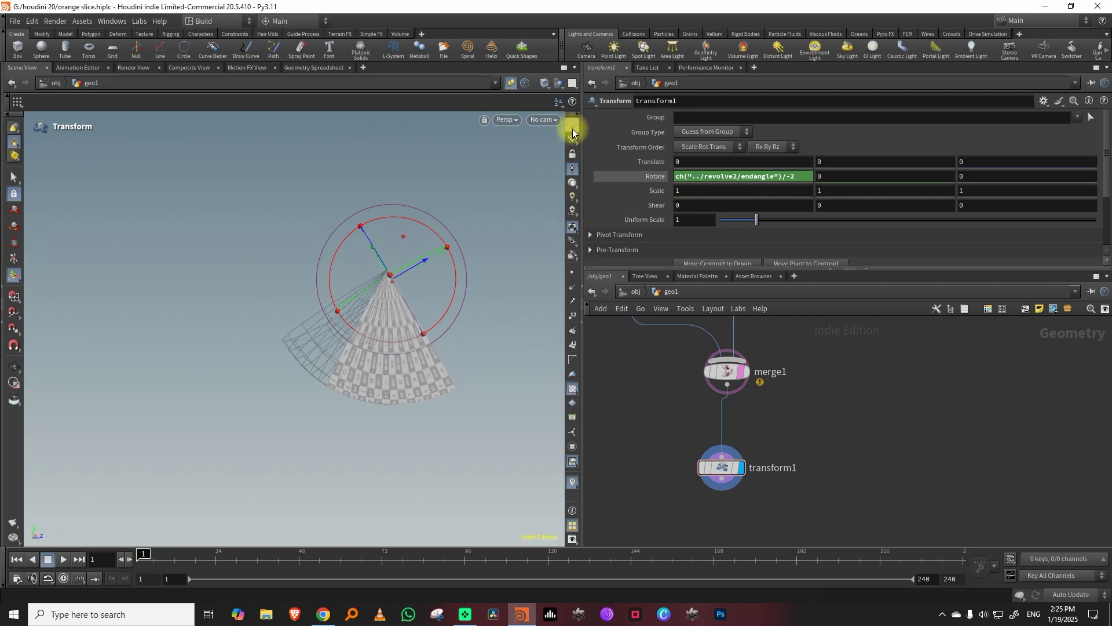
- Inspect the rotated slice against the ground grid in perspective and orthographic views
{"action": "key", "text": "space"}
{"action": "left_click_drag", "start_coordinate": [478, 293], "coordinate": [474, 320]}
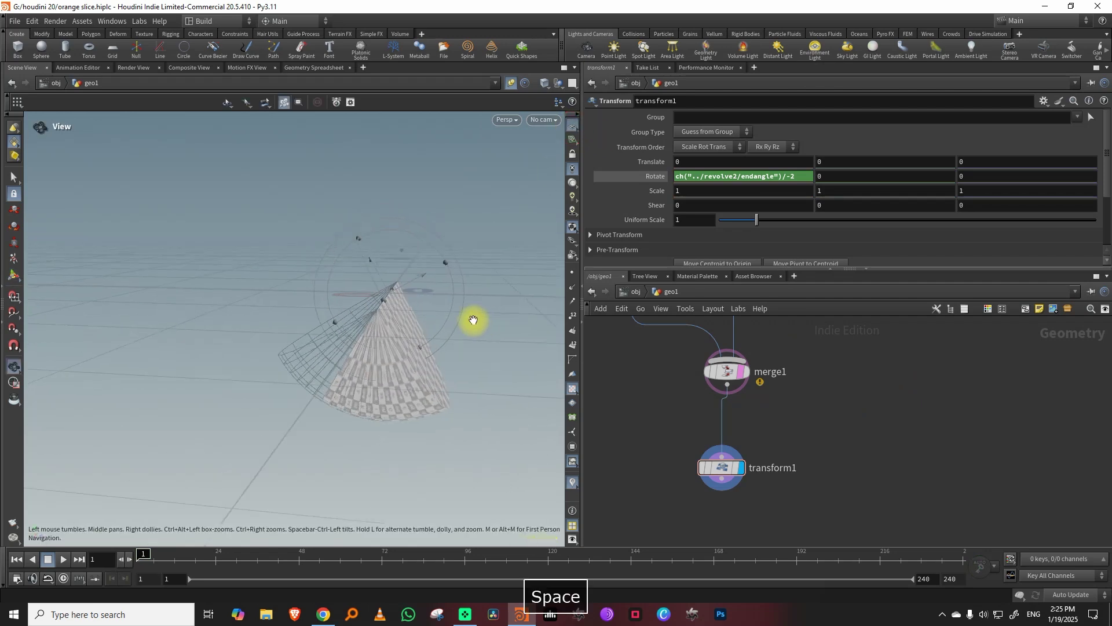
{"action": "left_click_drag", "start_coordinate": [434, 366], "coordinate": [436, 355]}
{"action": "key", "text": "space+4"}
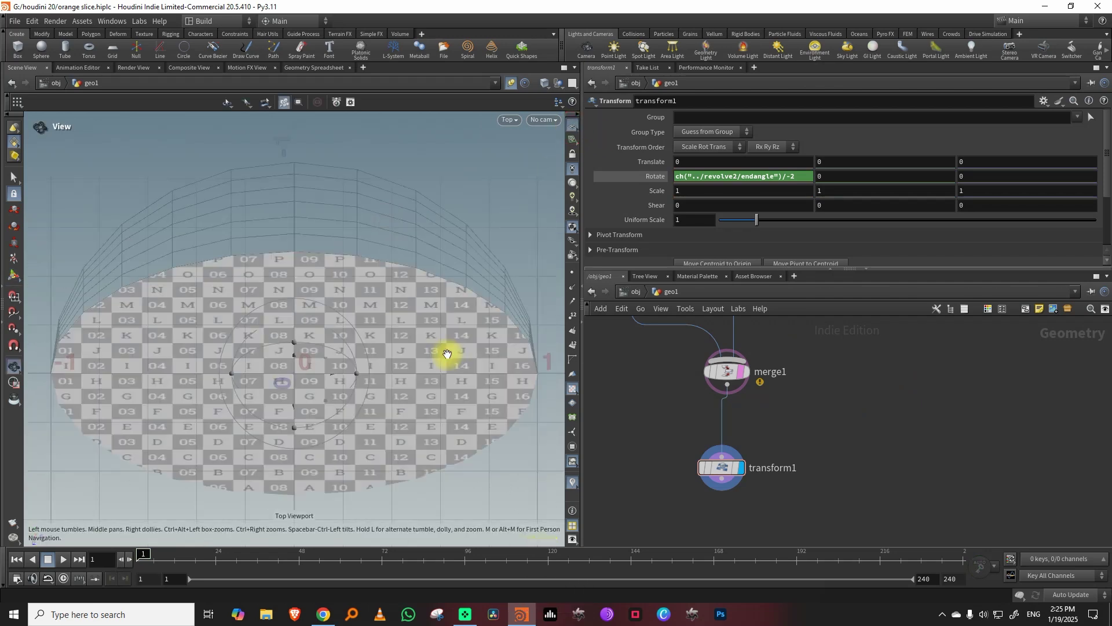
{"action": "left_click_drag", "start_coordinate": [724, 496], "coordinate": [716, 497]}
{"action": "key", "text": "space+1"}
{"action": "left_click_drag", "start_coordinate": [447, 400], "coordinate": [415, 412]}
- Add a Match Size node after transform1 and set Justify Y to Min to rest the slice on the ground
{"action": "middle_click_drag", "start_coordinate": [782, 415], "coordinate": [769, 343]}
{"action": "key", "text": "Tab"}
{"action": "type", "text": "m"}
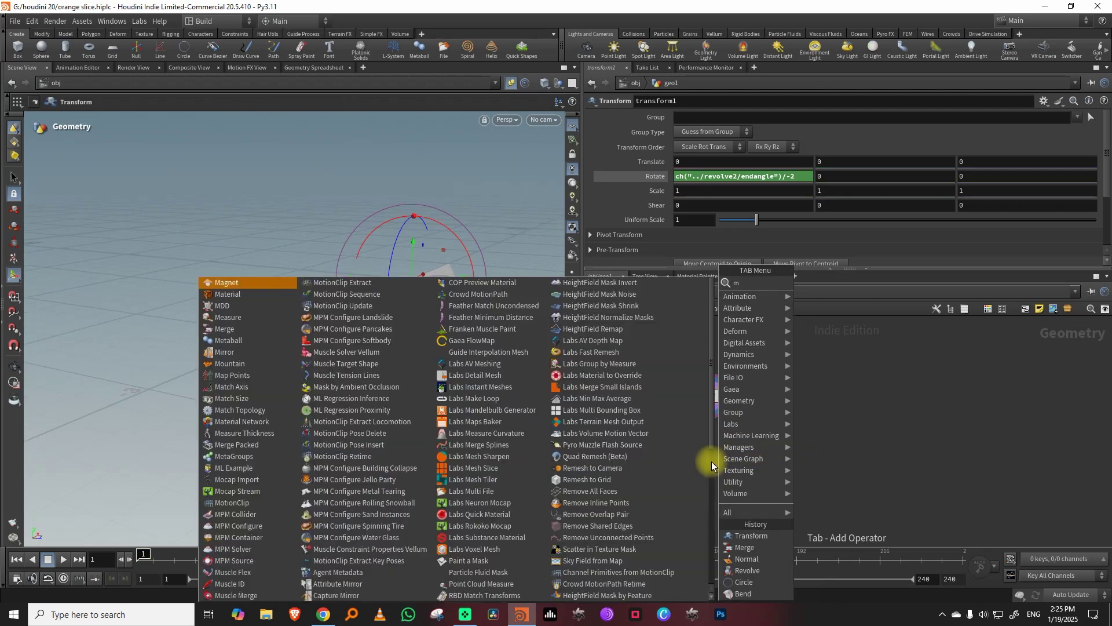
{"action": "type", "text": "atchs"}
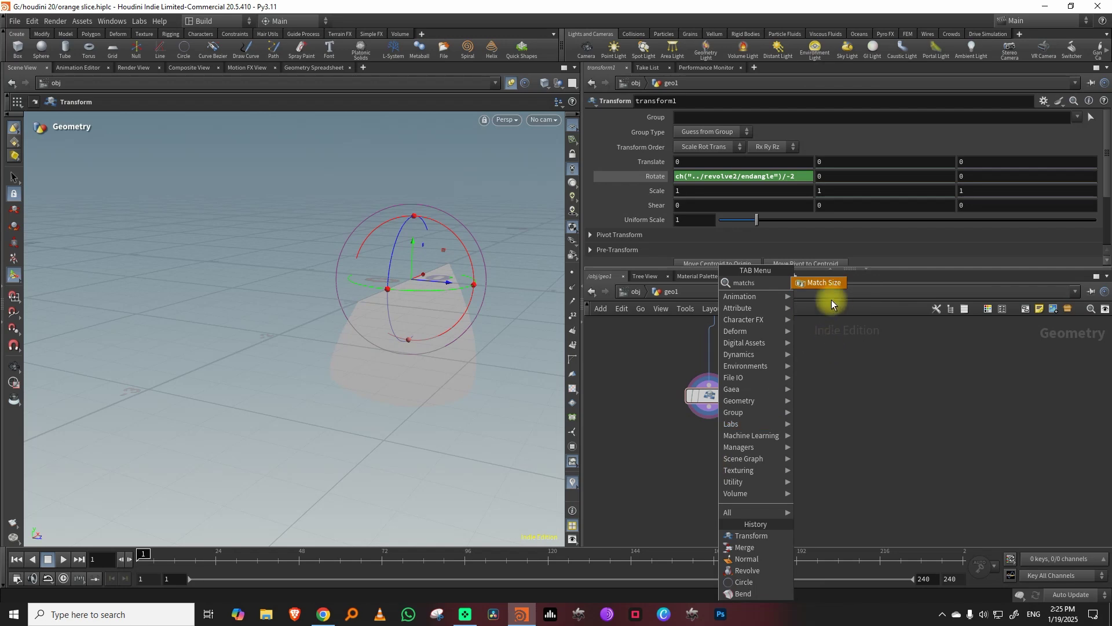
{"action": "key", "text": "Return"}
{"action": "left_click", "coordinate": [725, 447]}
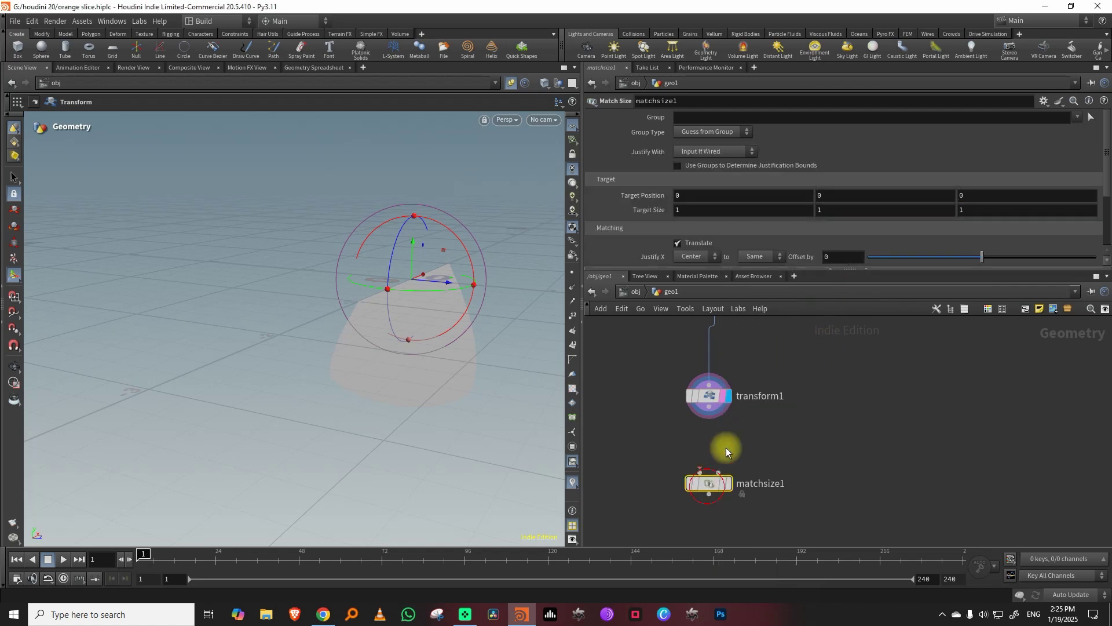
{"action": "left_click_drag", "start_coordinate": [695, 269], "coordinate": [695, 344]}
{"action": "left_click", "coordinate": [694, 272]}
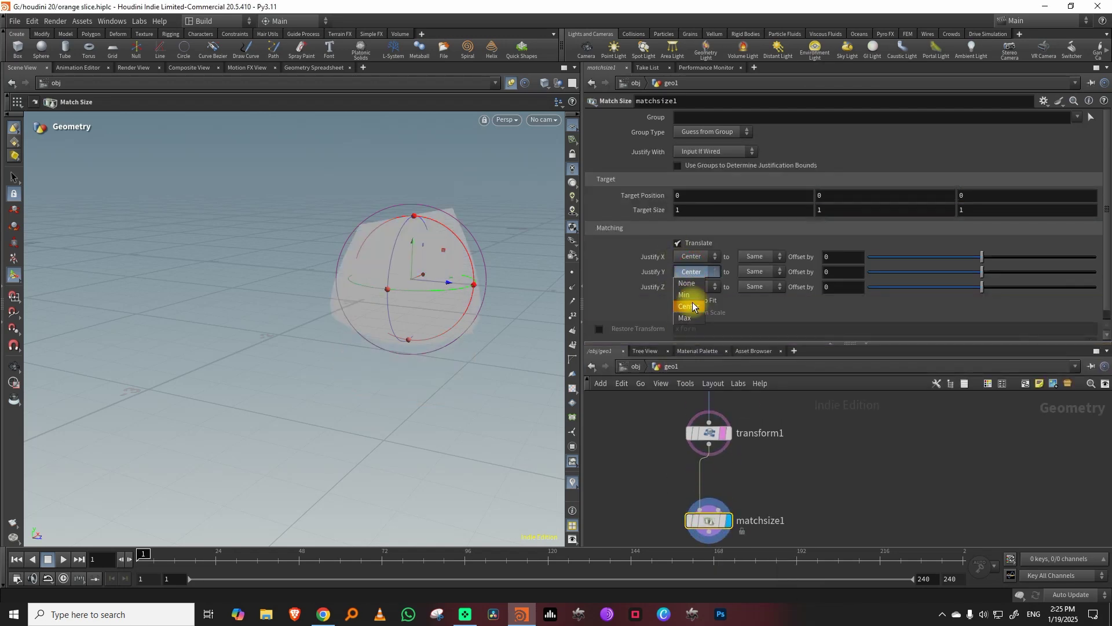
{"action": "left_click", "coordinate": [692, 296]}
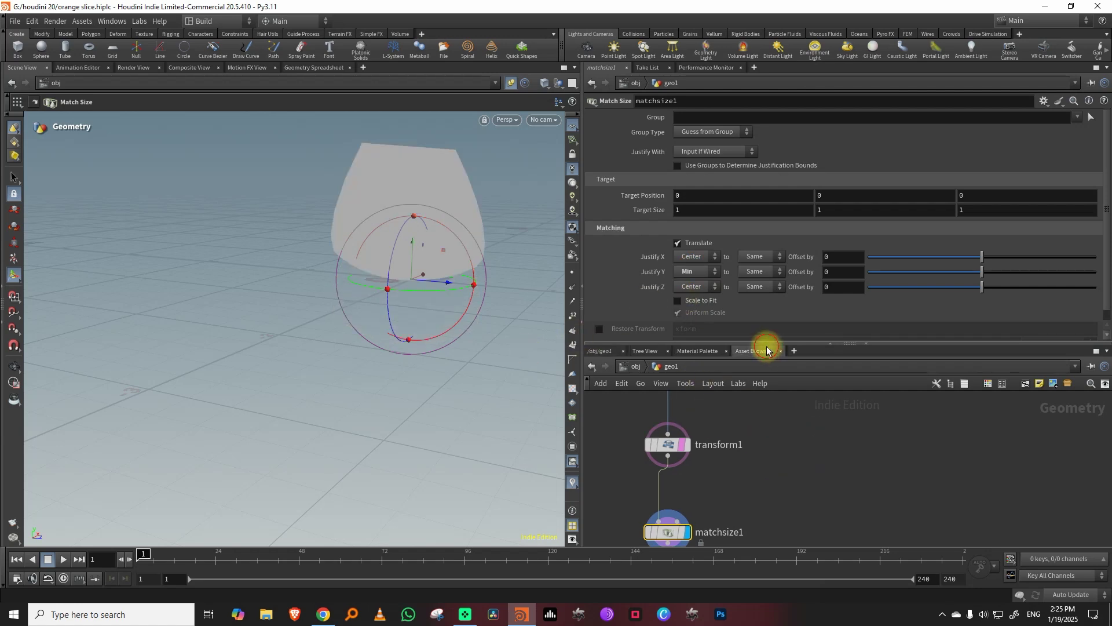
- Review circle1 and revolve2 in the node network, including the revolve's angle settings
{"action": "left_click_drag", "start_coordinate": [768, 342], "coordinate": [767, 176]}
{"action": "scroll", "coordinate": [771, 289], "scroll_direction": "down", "scroll_amount": 5}
{"action": "middle_click_drag", "start_coordinate": [790, 272], "coordinate": [729, 378]}
{"action": "scroll", "coordinate": [730, 370], "scroll_direction": "up", "scroll_amount": 2}
{"action": "left_click_drag", "start_coordinate": [756, 300], "coordinate": [736, 377]}
{"action": "scroll", "coordinate": [736, 377], "scroll_direction": "up", "scroll_amount": 3}
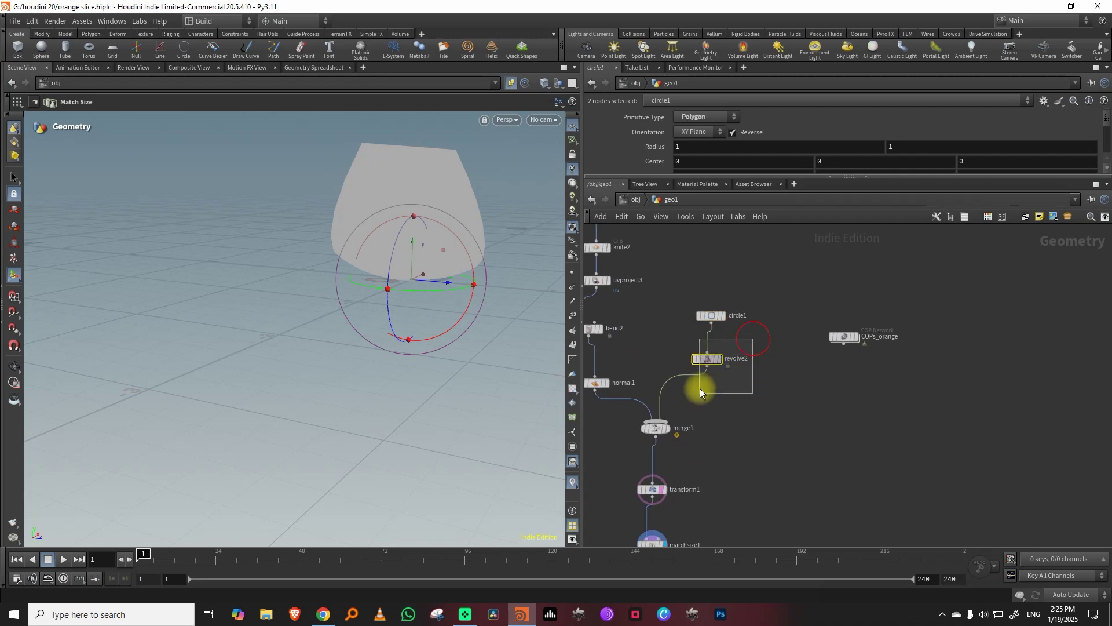
{"action": "left_click", "coordinate": [707, 364]}
{"action": "middle_click_drag", "start_coordinate": [736, 461], "coordinate": [742, 384]}
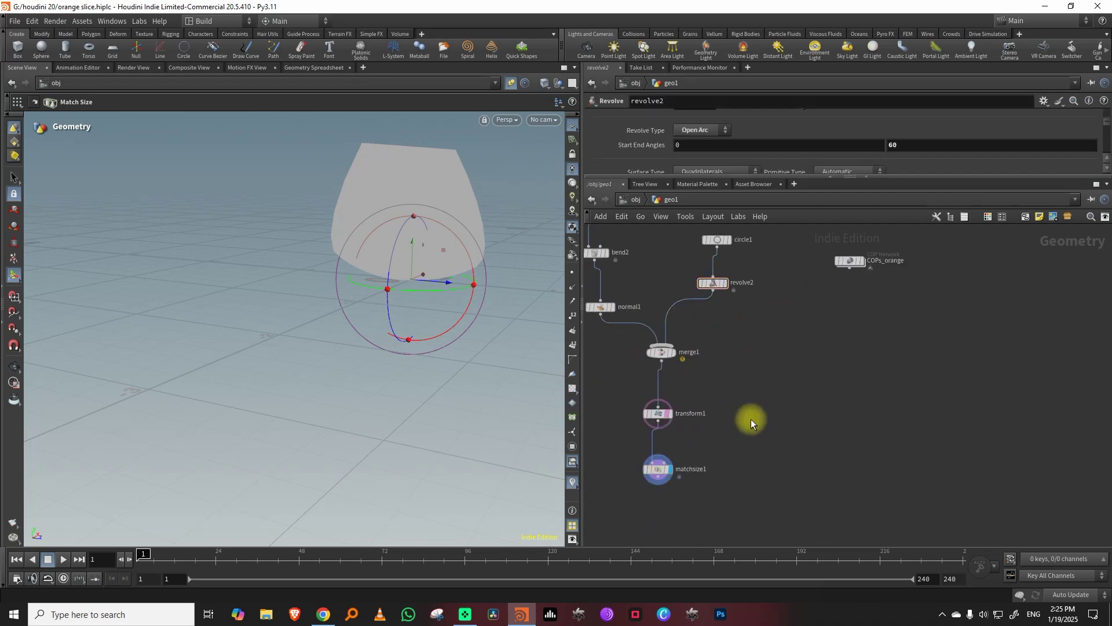
- Add a Null node after matchsize1, name it SLICED and display it
{"action": "key", "text": "Tab"}
{"action": "type", "text": "circle"}
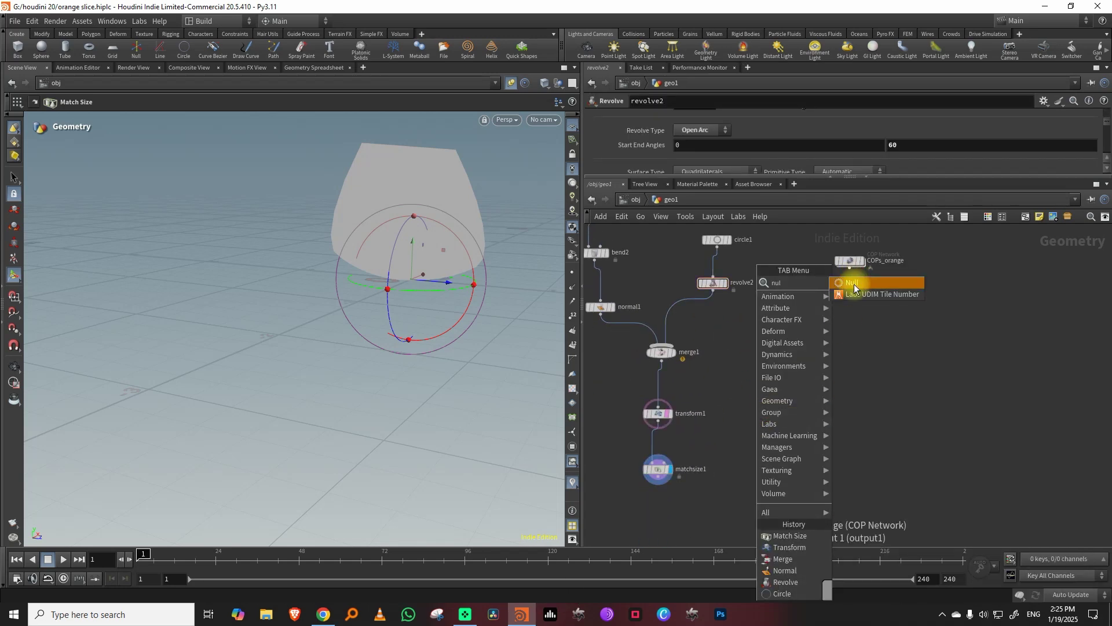
{"action": "left_click", "coordinate": [854, 282]}
{"action": "left_click", "coordinate": [691, 478]}
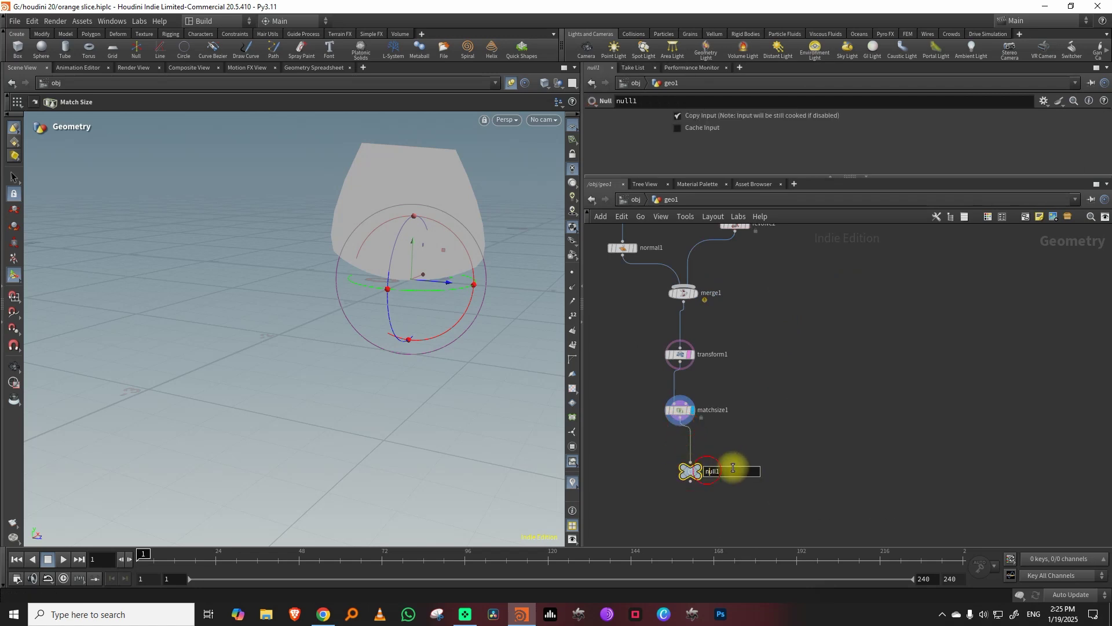
{"action": "type", "text": "Rotation"}
{"action": "key", "text": "Return"}
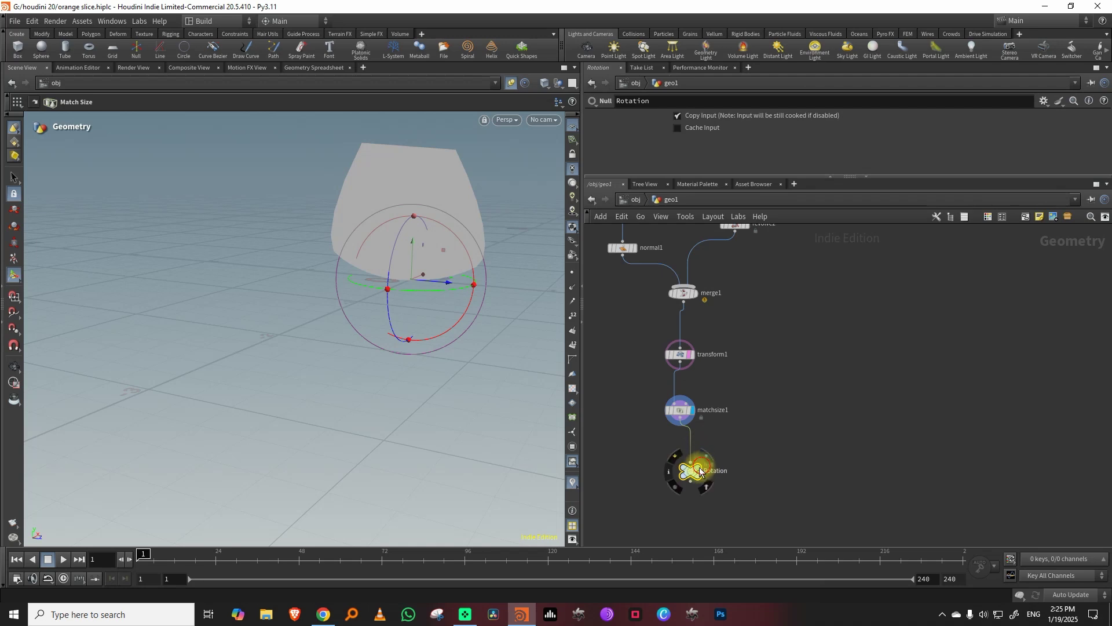
{"action": "double_click", "coordinate": [716, 472]}
{"action": "type", "text": "SLICED"}
{"action": "key", "text": "Return"}
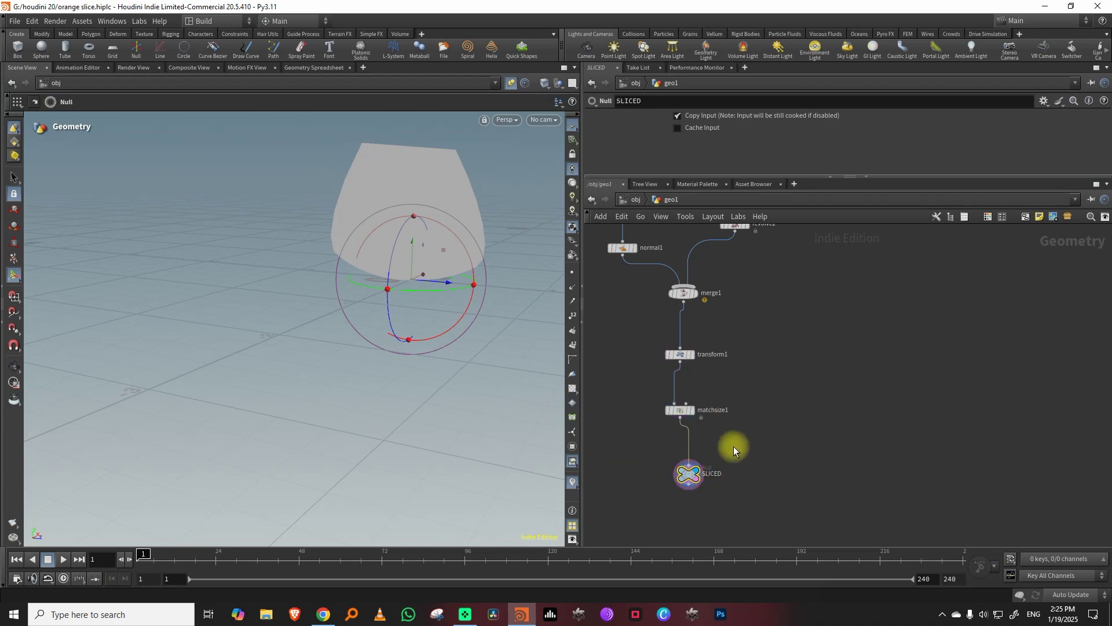
- Add a float parameter with the name and label slice to the SLICED node's parameter interface
{"action": "left_click", "coordinate": [1047, 103]}
{"action": "left_click", "coordinate": [1038, 112]}
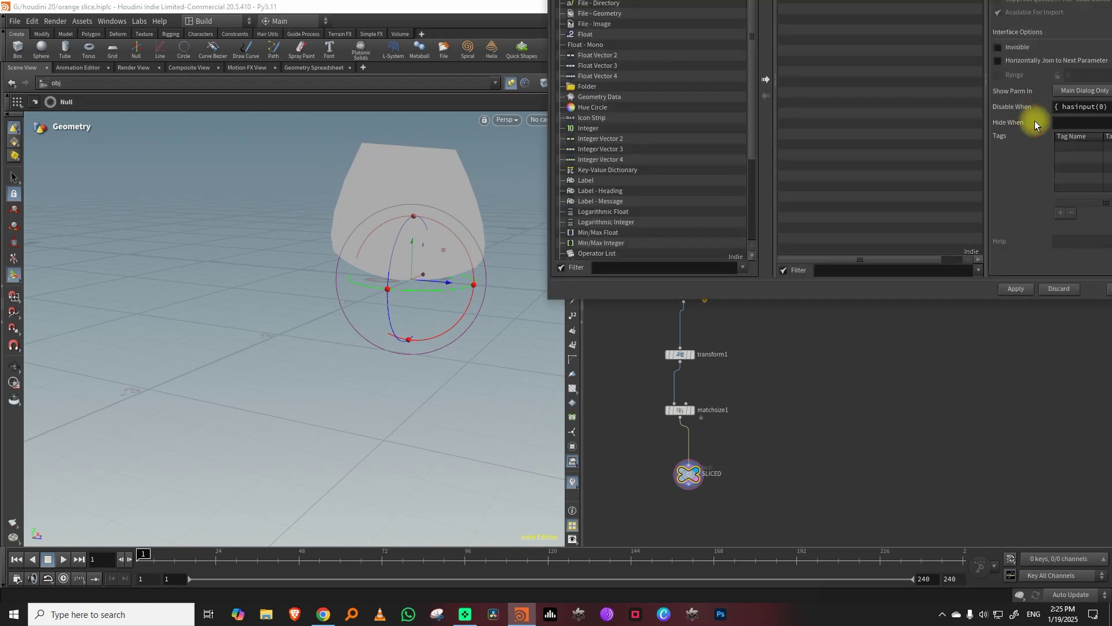
{"action": "left_click_drag", "start_coordinate": [710, 302], "coordinate": [703, 348]}
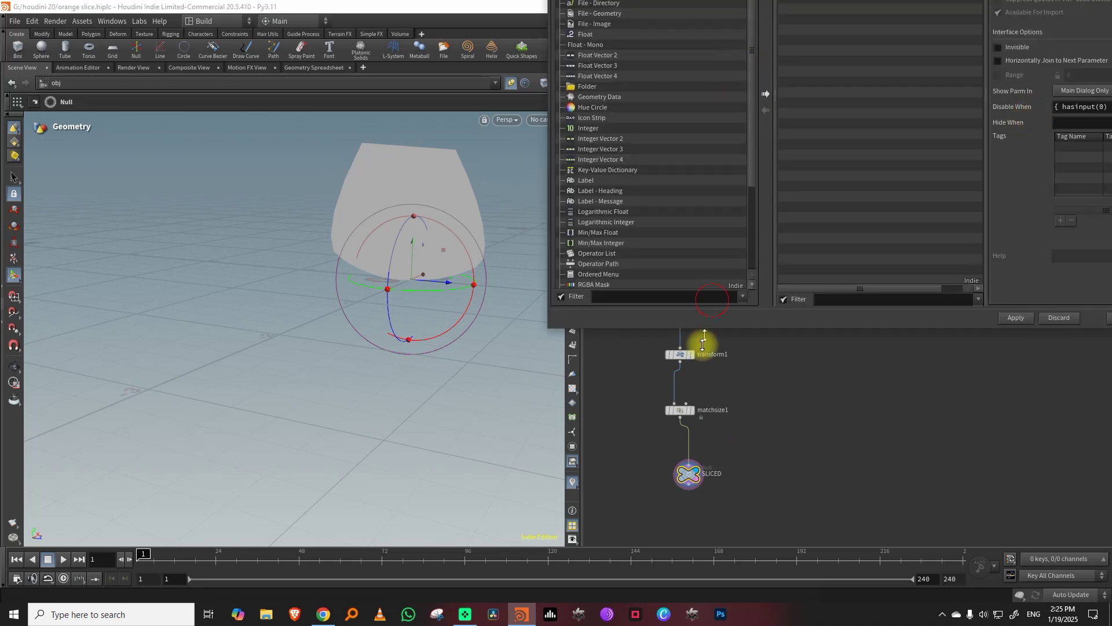
{"action": "left_click_drag", "start_coordinate": [829, 121], "coordinate": [831, 119]}
{"action": "left_click_drag", "start_coordinate": [823, 10], "coordinate": [473, 78]}
{"action": "type", "text": "slice"}
{"action": "key", "text": "Tab"}
{"action": "type", "text": "slice"}
{"action": "key", "text": "Return"}
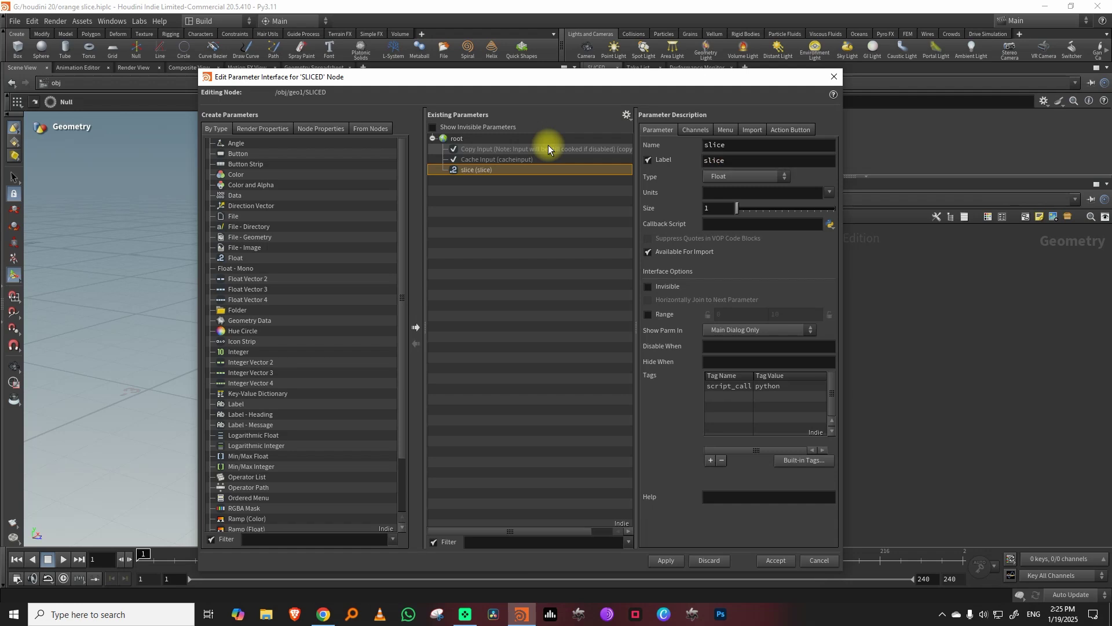
- Give the slice parameter a 0 to 360 range, apply the interface, and set its value to 60
{"action": "left_click", "coordinate": [648, 315]}
{"action": "type", "text": "360"}
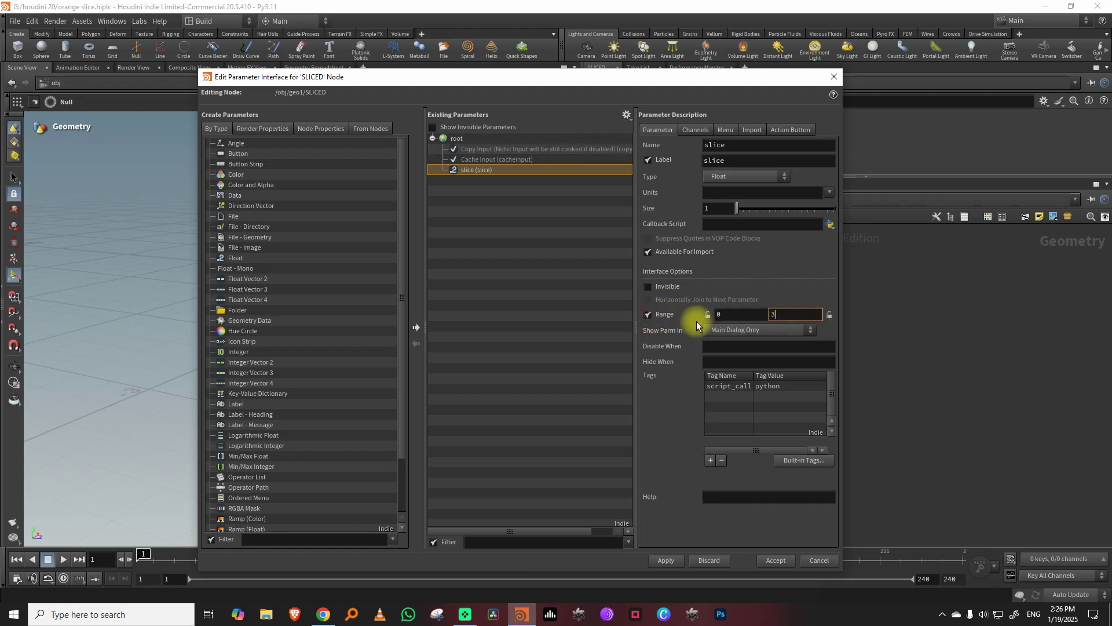
{"action": "key", "text": "Return"}
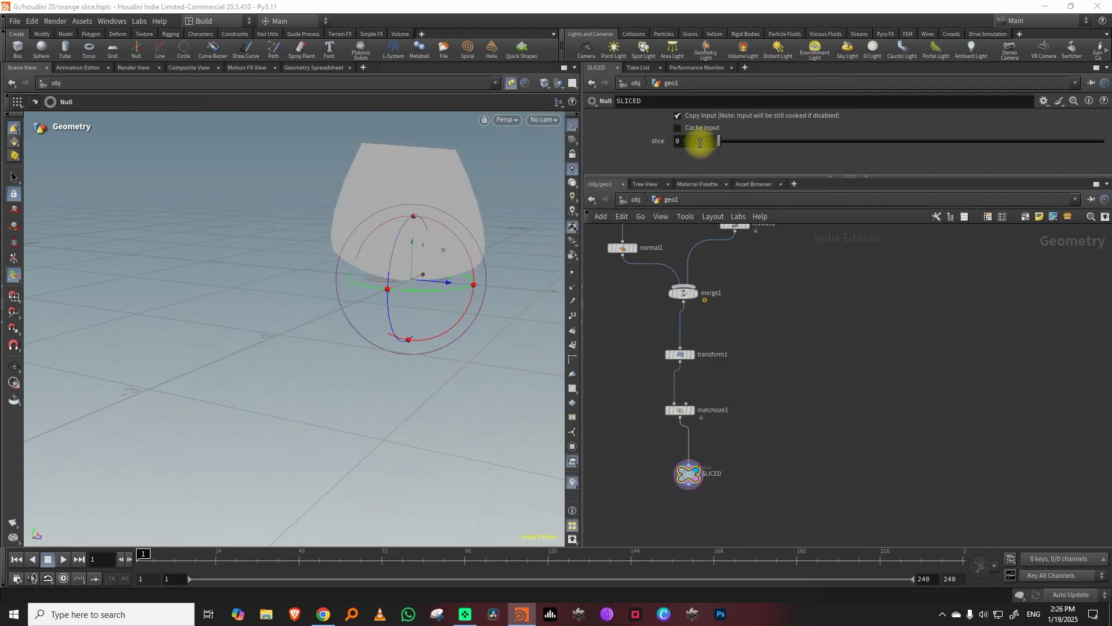
{"action": "left_click_drag", "start_coordinate": [700, 143], "coordinate": [623, 154]}
{"action": "type", "text": "60"}
{"action": "key", "text": "Return"}
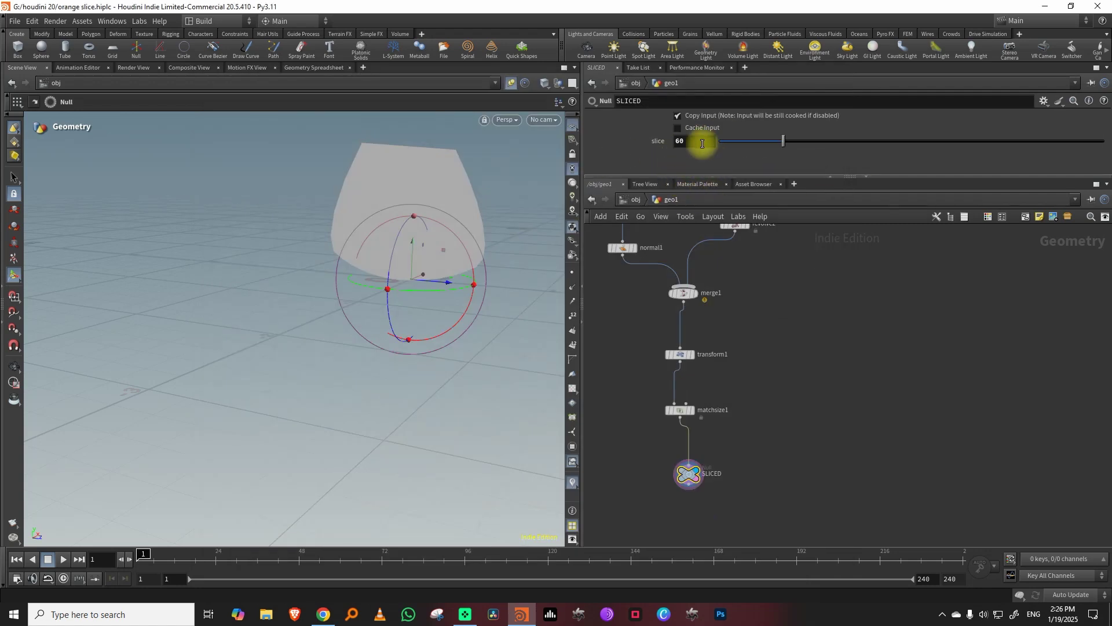
- Copy SLICED's slice parameter and paste it as a relative reference into revolve2's end angle
{"action": "right_click", "coordinate": [700, 142]}
{"action": "left_click", "coordinate": [726, 224]}
{"action": "middle_click_drag", "start_coordinate": [760, 287], "coordinate": [812, 407]}
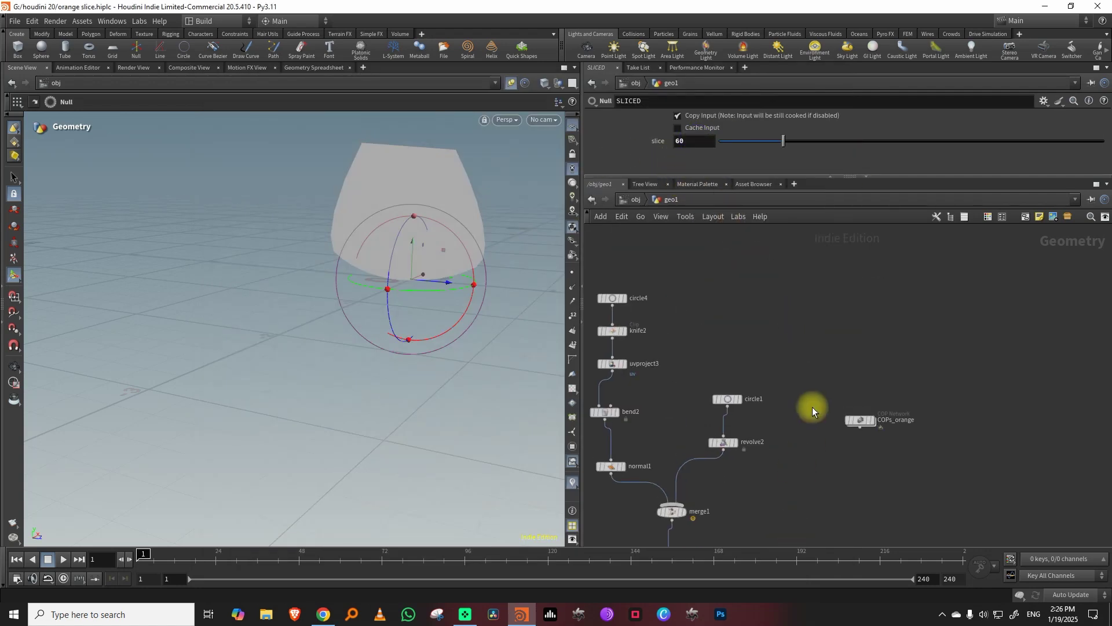
{"action": "left_click_drag", "start_coordinate": [707, 456], "coordinate": [709, 457]}
{"action": "right_click", "coordinate": [905, 151]}
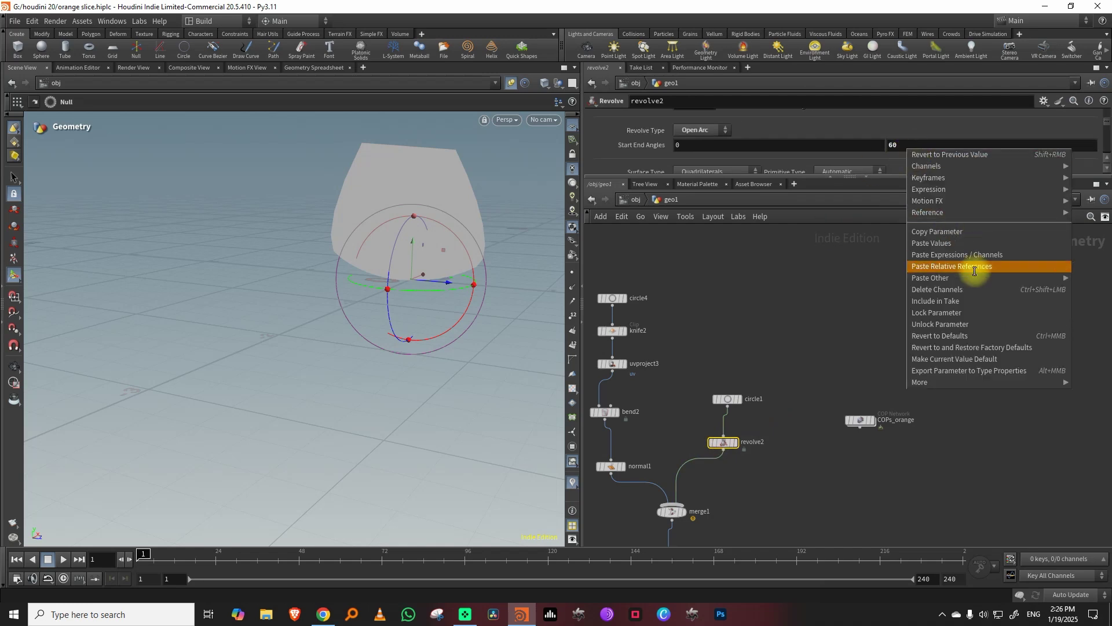
{"action": "left_click", "coordinate": [952, 269]}
- Increase the slice value on SLICED to open the orange wider and examine the skin's shape
{"action": "middle_click_drag", "start_coordinate": [804, 438], "coordinate": [834, 297]}
{"action": "middle_click_drag", "start_coordinate": [761, 428], "coordinate": [805, 344]}
{"action": "left_click_drag", "start_coordinate": [819, 436], "coordinate": [731, 487]}
{"action": "left_click_drag", "start_coordinate": [791, 143], "coordinate": [969, 142]}
{"action": "key", "text": "space"}
{"action": "mouse_move", "coordinate": [392, 236]}
{"action": "left_mouse_down"}
{"action": "mouse_move", "coordinate": [398, 258]}
{"action": "mouse_move", "coordinate": [571, 174]}
{"action": "mouse_move", "coordinate": [449, 273]}
{"action": "left_mouse_up"}
- Set revolve2's divisions to 120 and display the orange in wireframe to check the mesh density
{"action": "middle_click_drag", "start_coordinate": [845, 227], "coordinate": [762, 397]}
{"action": "left_click", "coordinate": [720, 387]}
{"action": "left_click_drag", "start_coordinate": [734, 176], "coordinate": [731, 309]}
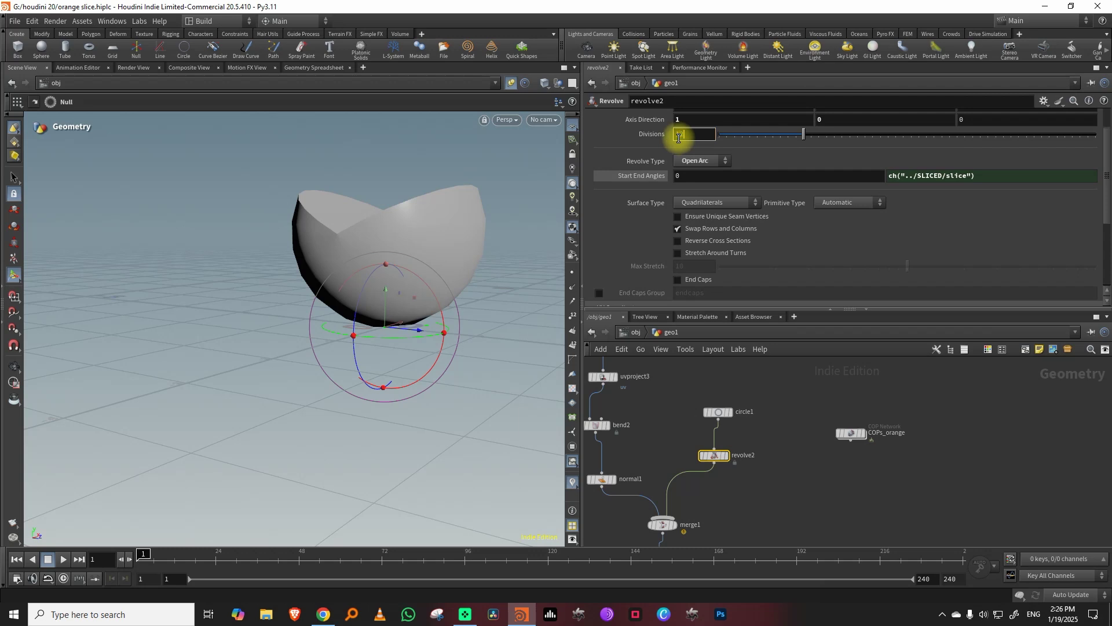
{"action": "type", "text": "1"}
{"action": "key", "text": "Return"}
{"action": "key", "text": "w"}
{"action": "key", "text": "w"}
{"action": "middle_click_drag", "start_coordinate": [805, 517], "coordinate": [809, 408]}
{"action": "scroll", "coordinate": [808, 408], "scroll_direction": "down", "scroll_amount": 2}
{"action": "left_click_drag", "start_coordinate": [712, 308], "coordinate": [718, 250]}
{"action": "left_click_drag", "start_coordinate": [431, 312], "coordinate": [446, 301]}
{"action": "middle_click_drag", "start_coordinate": [447, 300], "coordinate": [429, 353]}
{"action": "key", "text": "w"}
- Set circle1's divisions to 60 and switch the viewport back to shaded display
{"action": "middle_click_drag", "start_coordinate": [813, 356], "coordinate": [820, 425]}
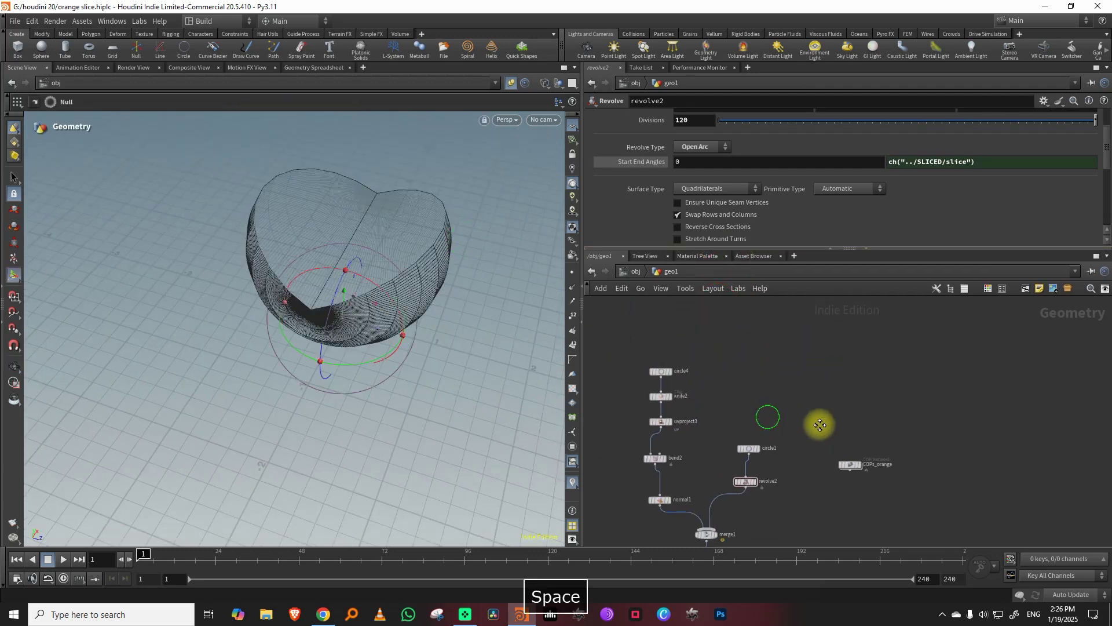
{"action": "left_click_drag", "start_coordinate": [820, 425], "coordinate": [822, 419]}
{"action": "left_click", "coordinate": [748, 448]}
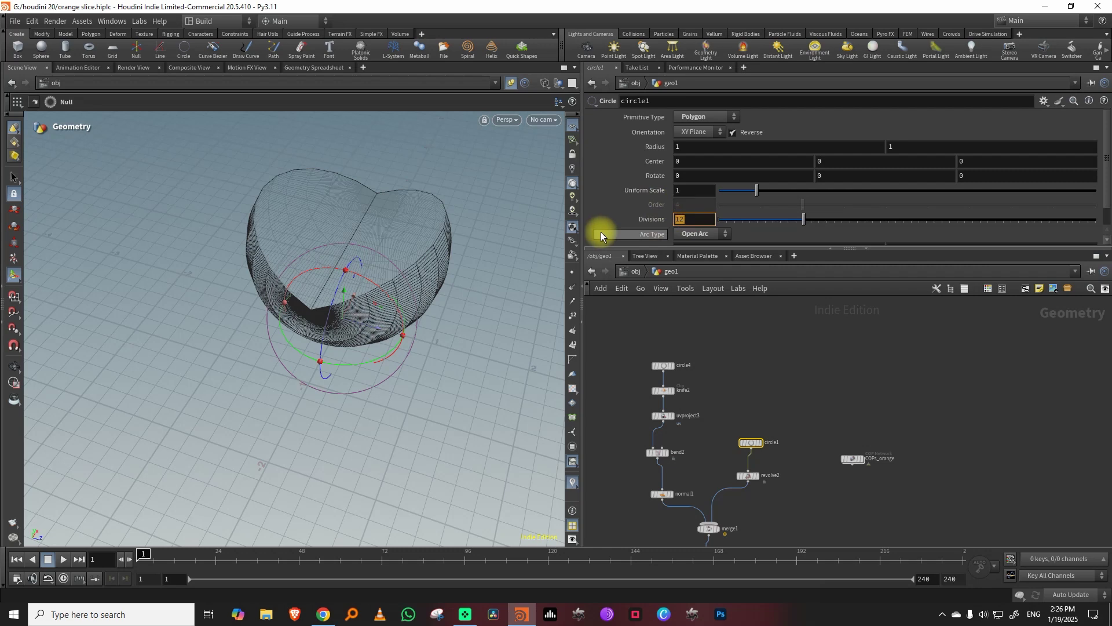
{"action": "type", "text": "60"}
{"action": "key", "text": "Return"}
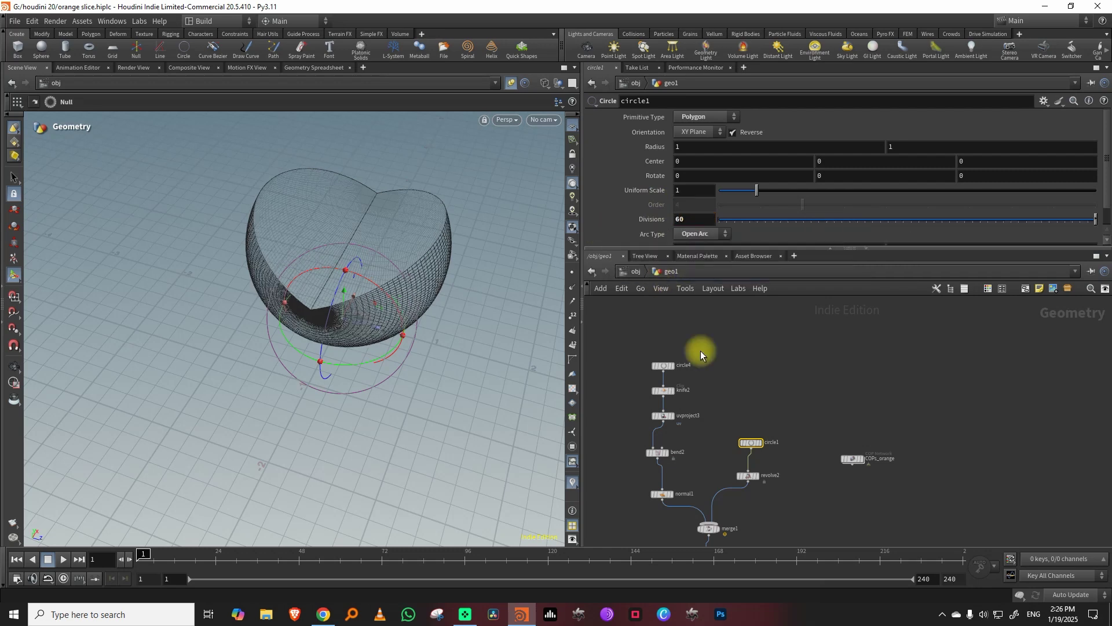
{"action": "key", "text": "w"}
{"action": "left_click_drag", "start_coordinate": [510, 338], "coordinate": [485, 320]}
- Insert a COP Preview Material node between normal1 and merge1 and set its base color source to COP
{"action": "middle_click_drag", "start_coordinate": [832, 501], "coordinate": [858, 370]}
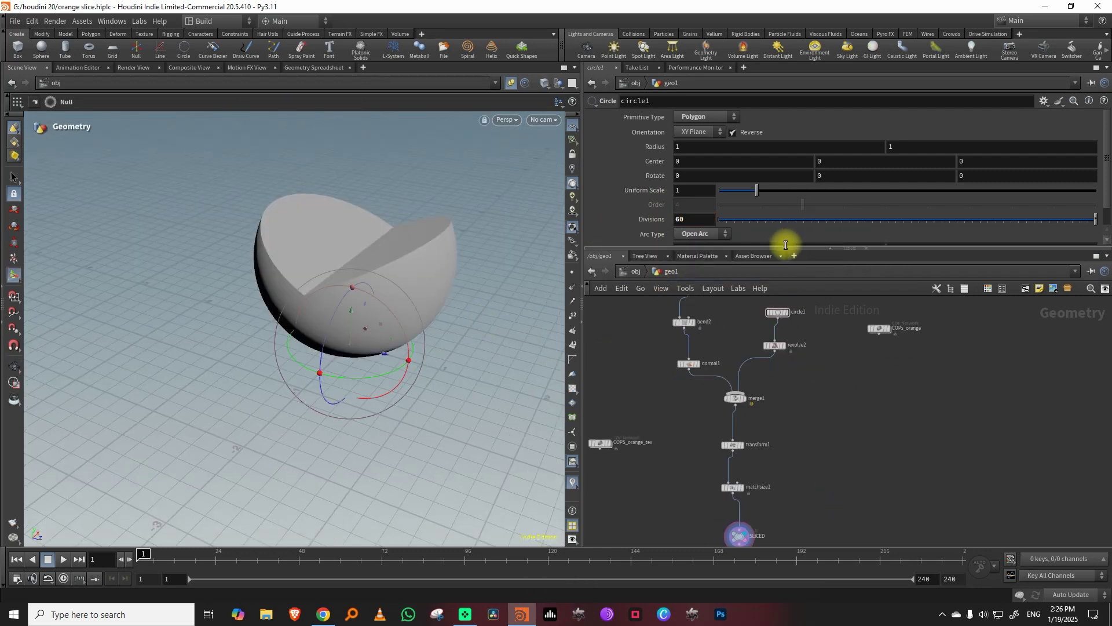
{"action": "left_click_drag", "start_coordinate": [785, 245], "coordinate": [807, 210]}
{"action": "scroll", "coordinate": [737, 360], "scroll_direction": "up", "scroll_amount": 4}
{"action": "key", "text": "Tab"}
{"action": "type", "text": "mater"}
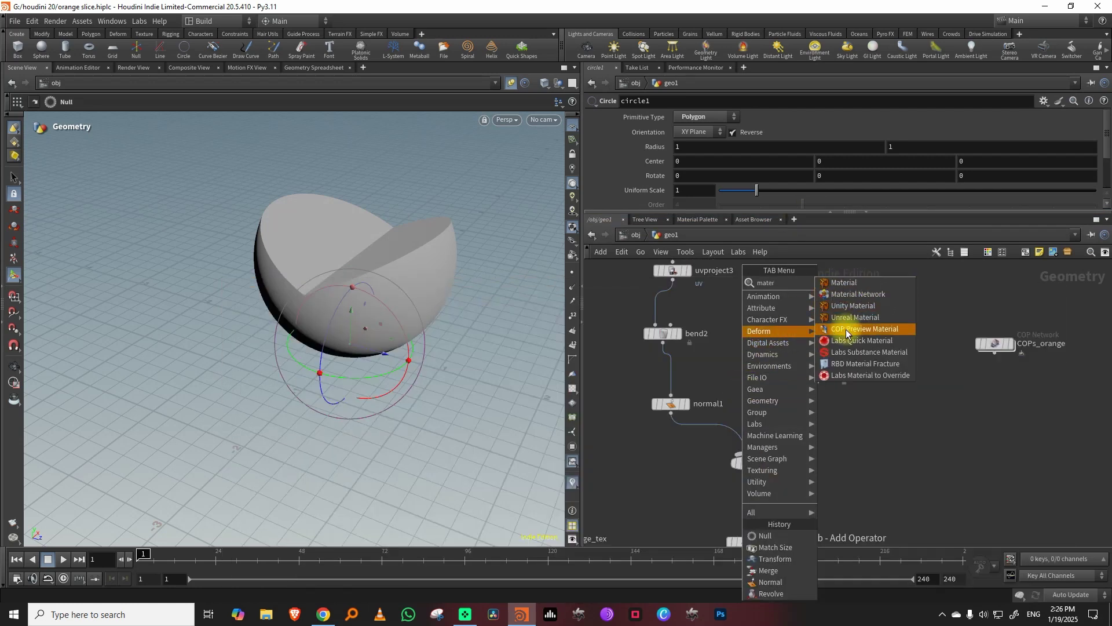
{"action": "left_click", "coordinate": [846, 329]}
{"action": "left_click", "coordinate": [703, 439]}
{"action": "left_click", "coordinate": [702, 181]}
{"action": "left_click", "coordinate": [700, 206]}
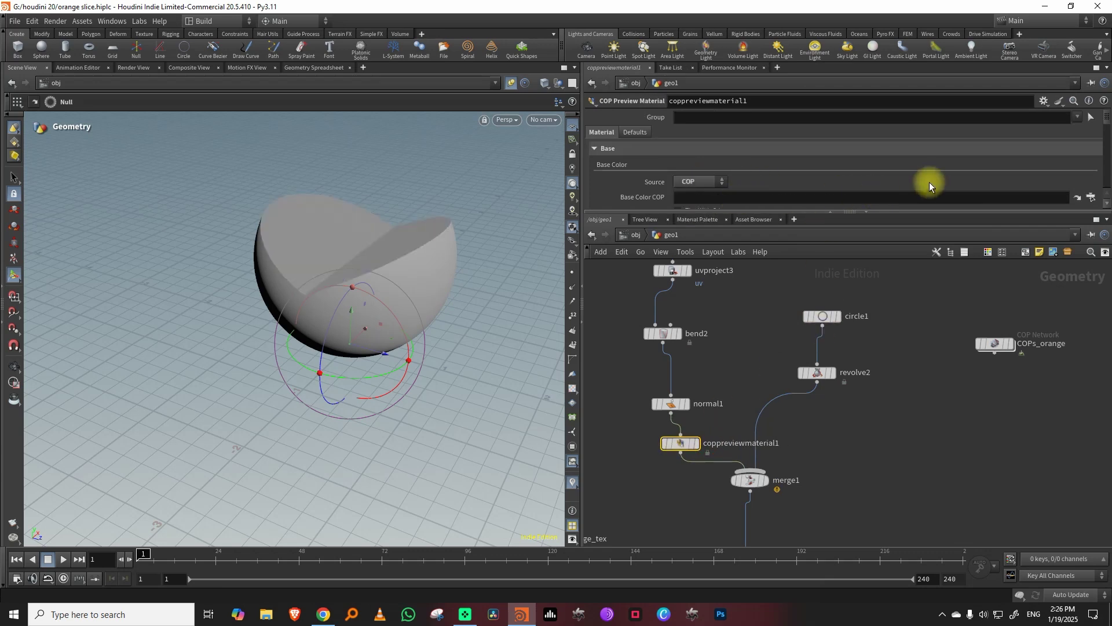
- Assign OUT_orange_slice from COPs_orange as the base color of coppreviewmaterial1 and view the textured cut face
{"action": "left_click", "coordinate": [1092, 200]}
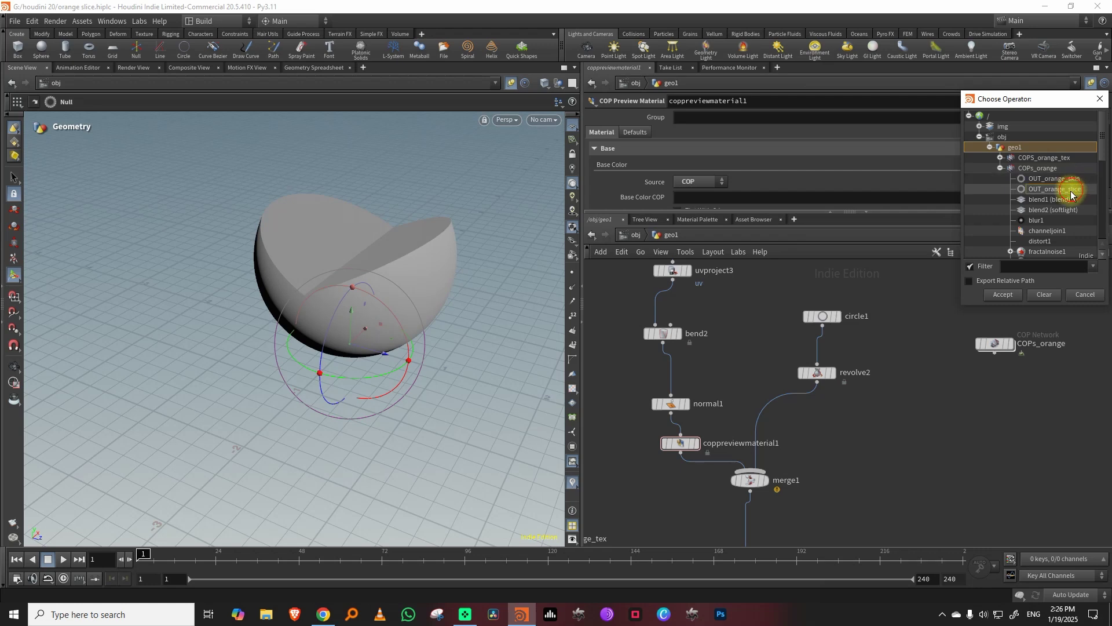
{"action": "left_click", "coordinate": [1070, 190]}
{"action": "left_click", "coordinate": [1015, 294]}
{"action": "key", "text": "space"}
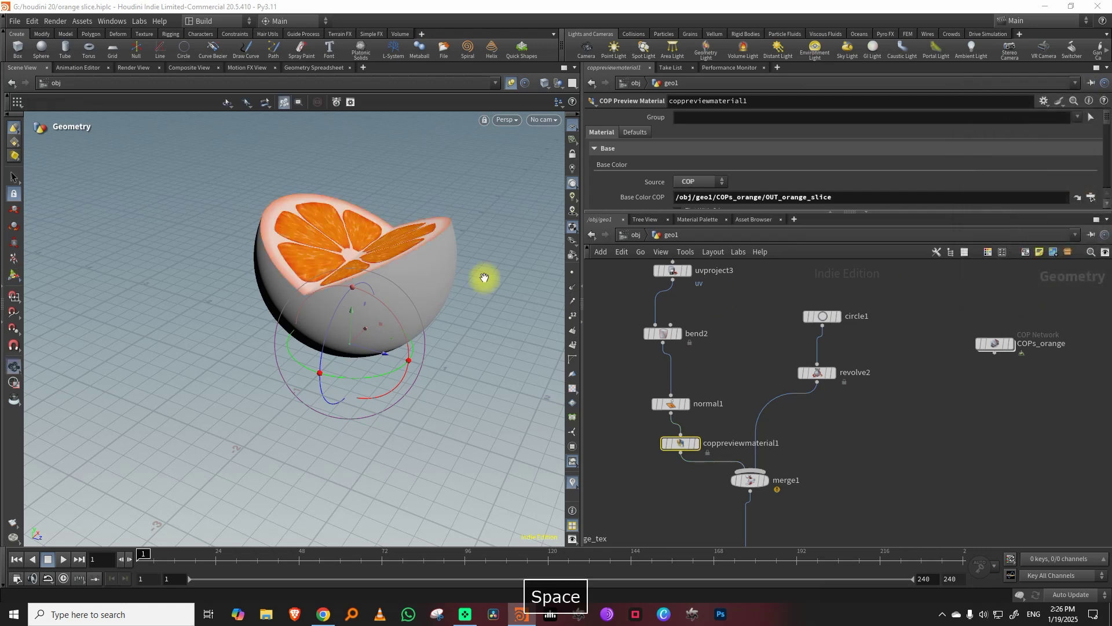
{"action": "left_click_drag", "start_coordinate": [482, 278], "coordinate": [598, 315]}
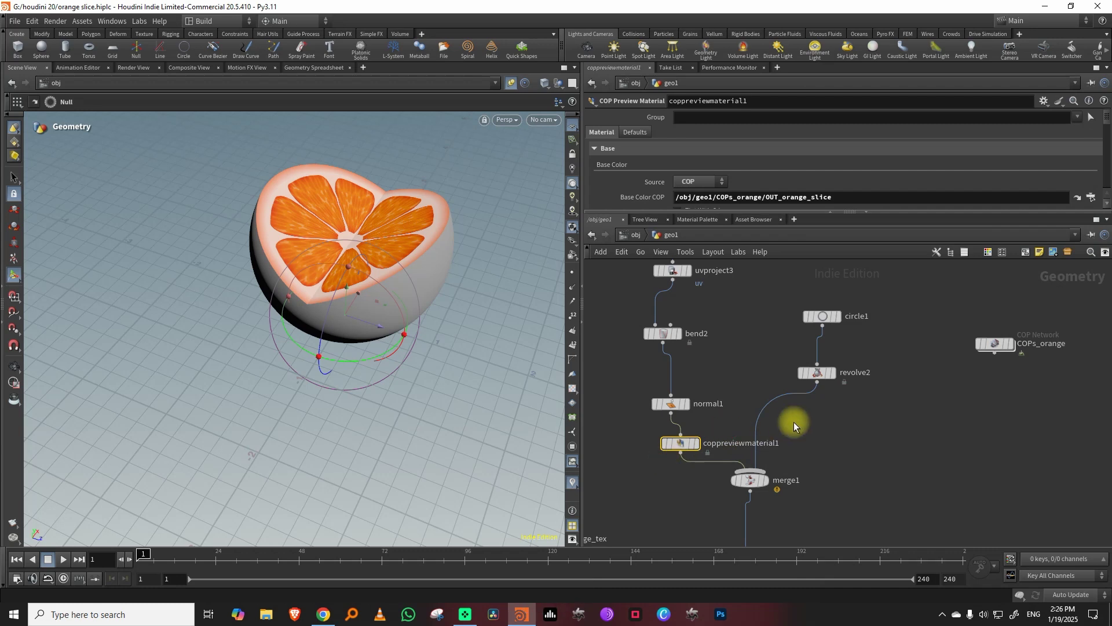
- Paste a copy of the material node between revolve2 and merge1 and assign OUT_orange_skin as its base color
{"action": "key", "text": "ctrl+v"}
{"action": "mouse_move", "coordinate": [792, 422]}
{"action": "left_mouse_down"}
{"action": "mouse_move", "coordinate": [760, 421]}
{"action": "mouse_move", "coordinate": [784, 428]}
{"action": "left_mouse_up"}
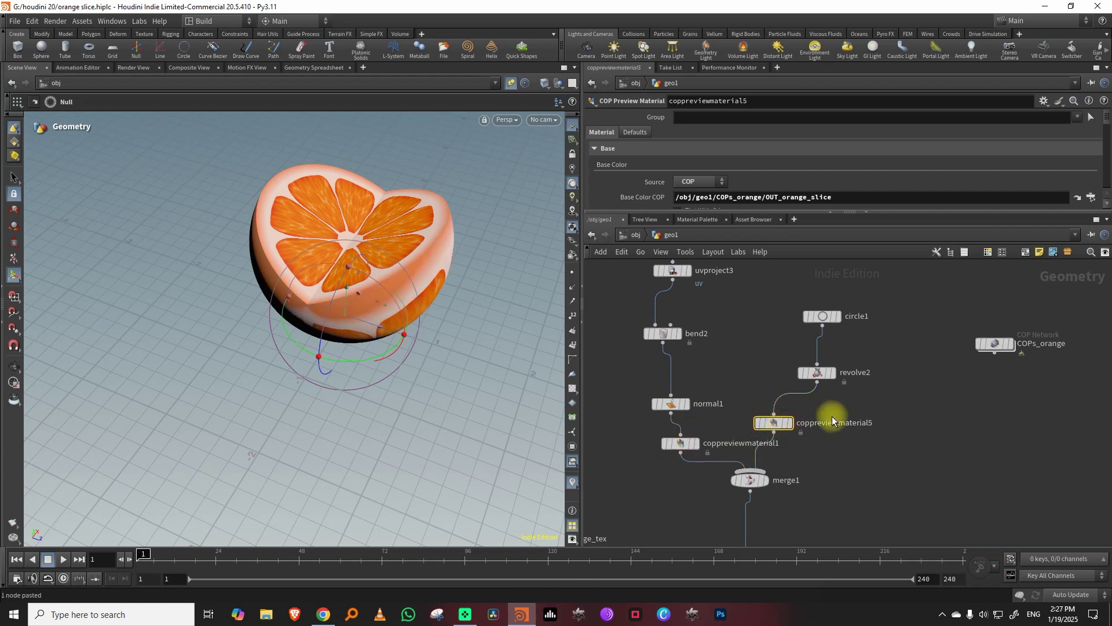
{"action": "left_click", "coordinate": [1091, 201]}
{"action": "left_click", "coordinate": [1072, 180]}
{"action": "left_click", "coordinate": [1023, 295]}
{"action": "left_click_drag", "start_coordinate": [452, 372], "coordinate": [446, 348]}
- Reduce the slice value on SLICED and examine the textured slice from another angle
{"action": "middle_click_drag", "start_coordinate": [868, 422], "coordinate": [849, 369]}
{"action": "left_click_drag", "start_coordinate": [851, 299], "coordinate": [776, 334]}
{"action": "middle_click_drag", "start_coordinate": [821, 512], "coordinate": [860, 277]}
{"action": "left_click_drag", "start_coordinate": [849, 392], "coordinate": [770, 432]}
{"action": "left_click_drag", "start_coordinate": [965, 143], "coordinate": [804, 148]}
{"action": "left_click_drag", "start_coordinate": [405, 342], "coordinate": [435, 283]}
- Disable the viewport lighting and vary the slice value on SLICED to test the textured orange
{"action": "left_click", "coordinate": [571, 167]}
{"action": "middle_click_drag", "start_coordinate": [428, 302], "coordinate": [339, 295]}
{"action": "left_click_drag", "start_coordinate": [339, 296], "coordinate": [417, 296]}
{"action": "left_click_drag", "start_coordinate": [805, 141], "coordinate": [1006, 141]}
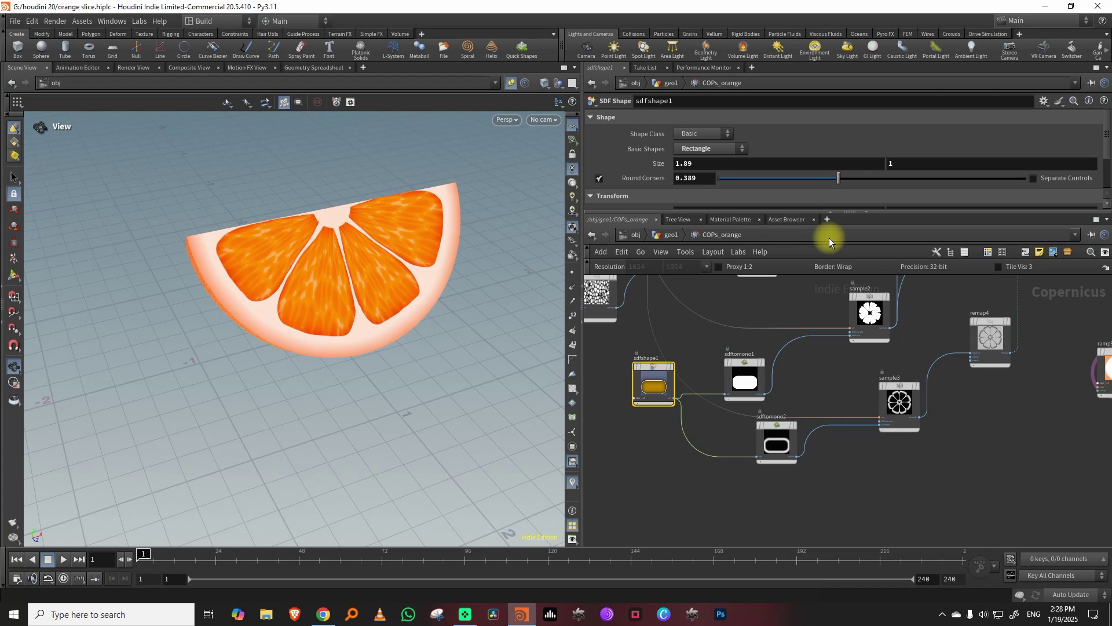
- Return from the COPs_orange network to geo1 and examine the textured slice up close
{"action": "middle_click_drag", "start_coordinate": [750, 291], "coordinate": [744, 379]}
{"action": "left_click", "coordinate": [674, 235]}
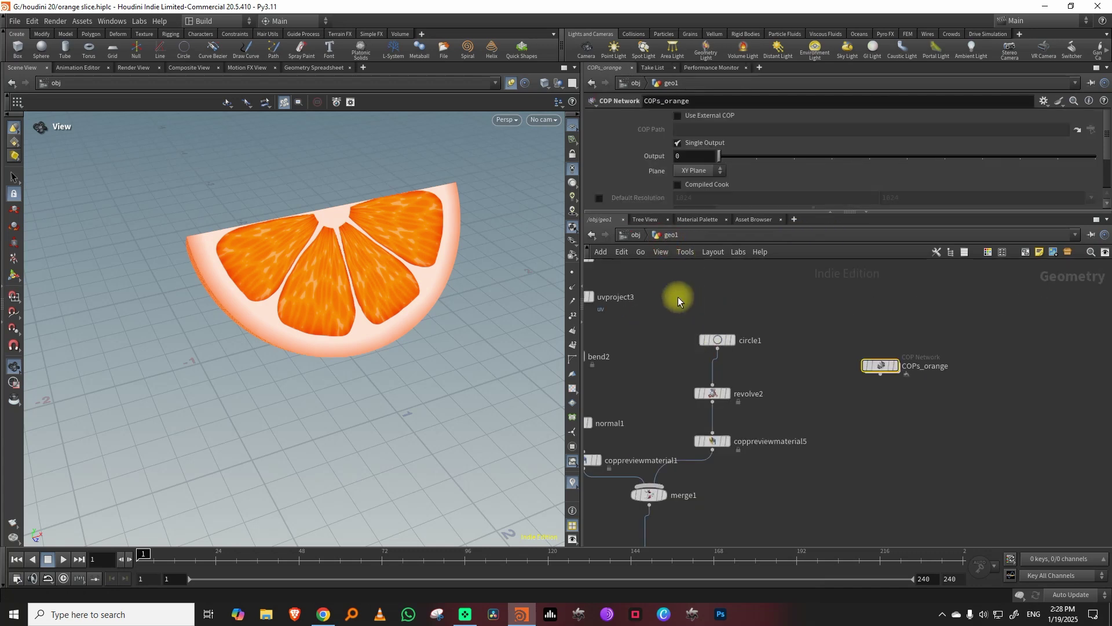
{"action": "middle_click_drag", "start_coordinate": [679, 300], "coordinate": [713, 293]}
{"action": "left_click_drag", "start_coordinate": [357, 255], "coordinate": [347, 286]}
{"action": "scroll", "coordinate": [367, 269], "scroll_direction": "up", "scroll_amount": 3}
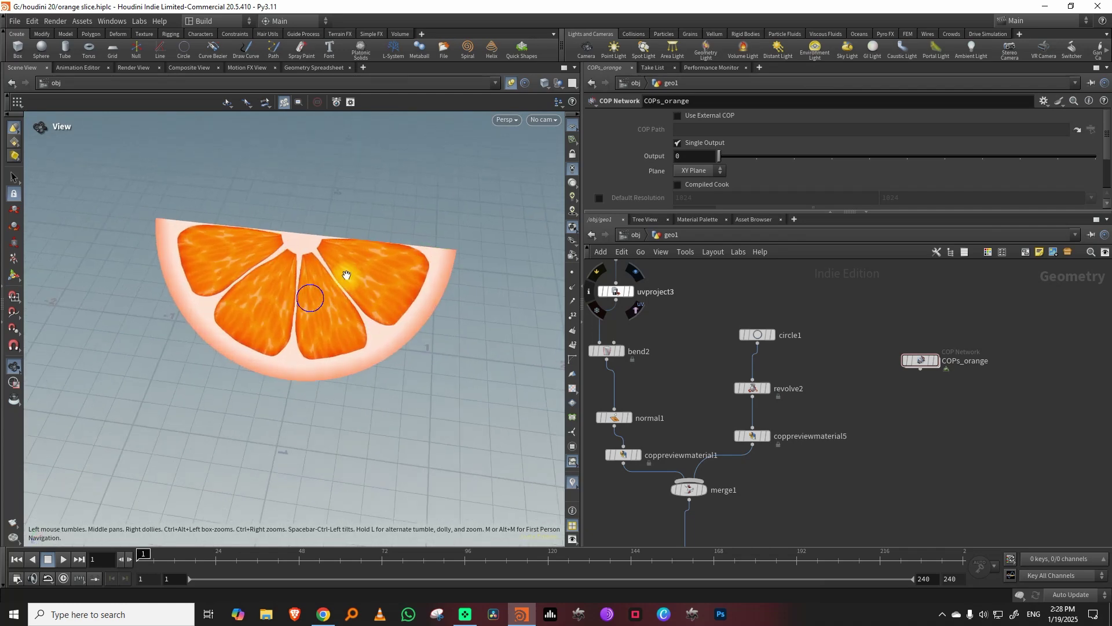